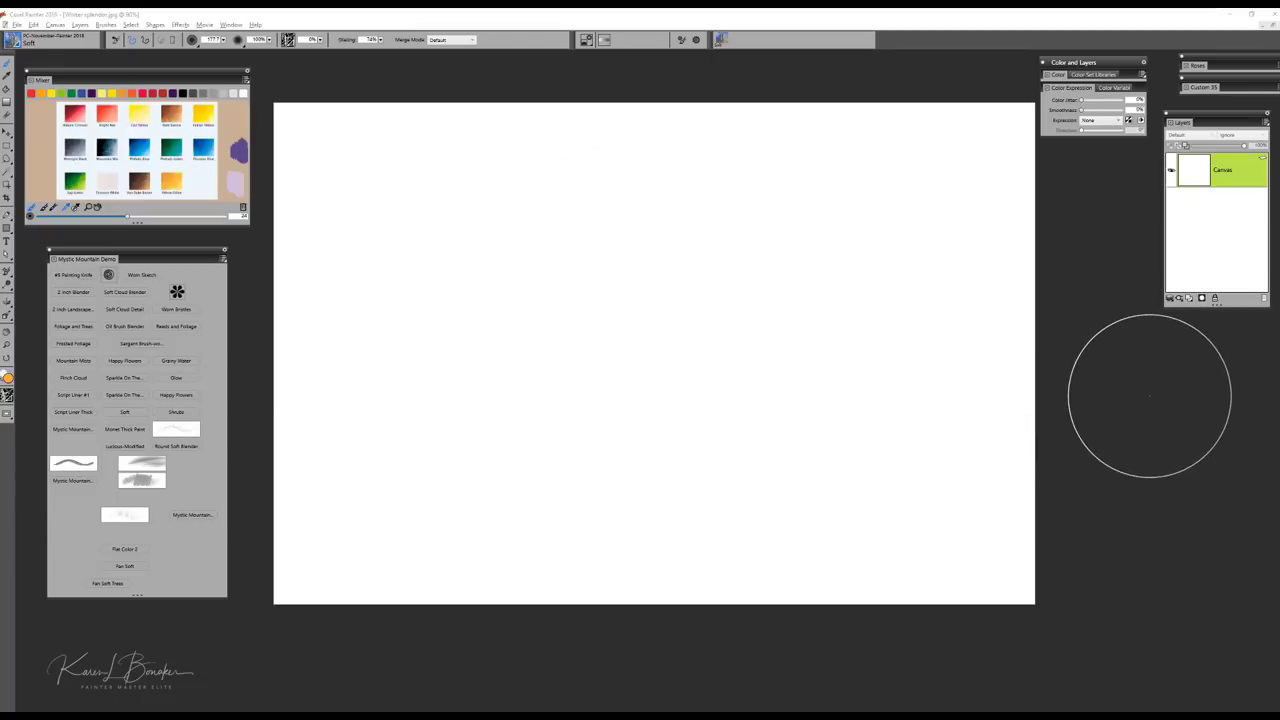
# Step: Widen the Mixer panel to uncover more paint swatches and reposition it and the Mystic Mountain Demo palette
pyautogui.moveTo(671, 211)
pyautogui.mouseDown()
pyautogui.moveTo(653, 221)
pyautogui.moveTo(668, 209)
pyautogui.mouseUp()
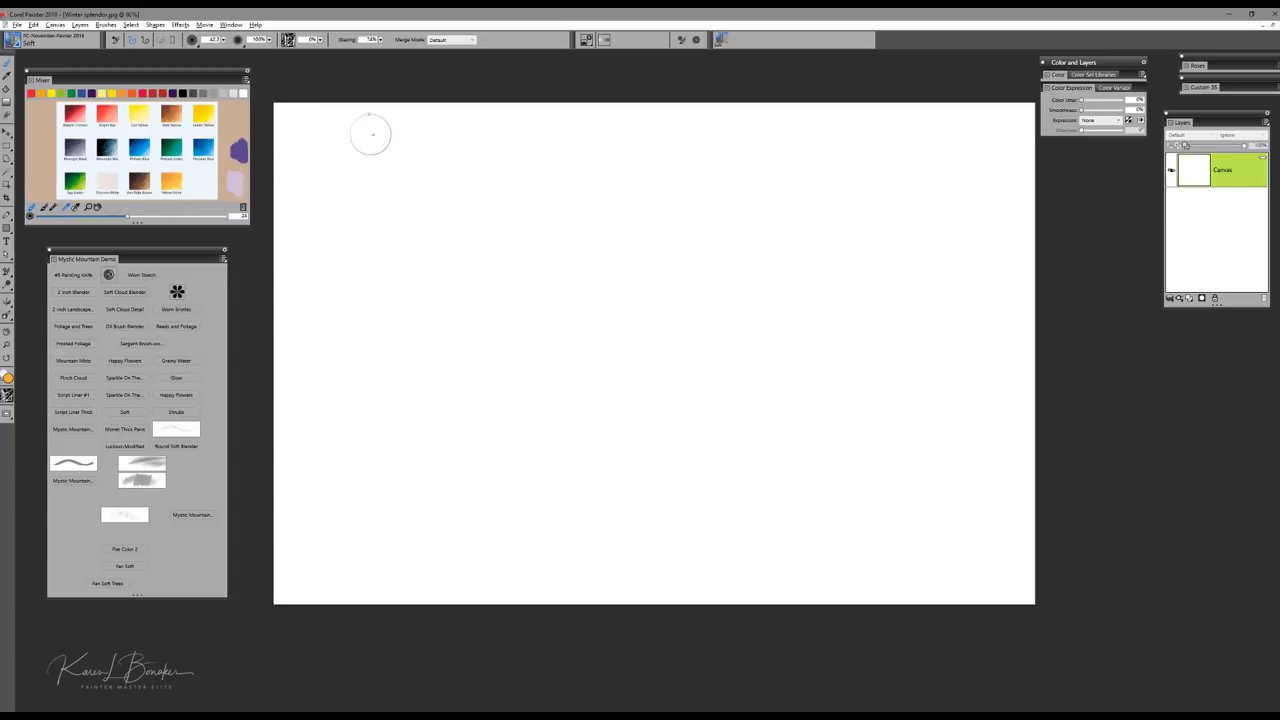
pyautogui.moveTo(165, 257); pyautogui.dragTo(175, 255)
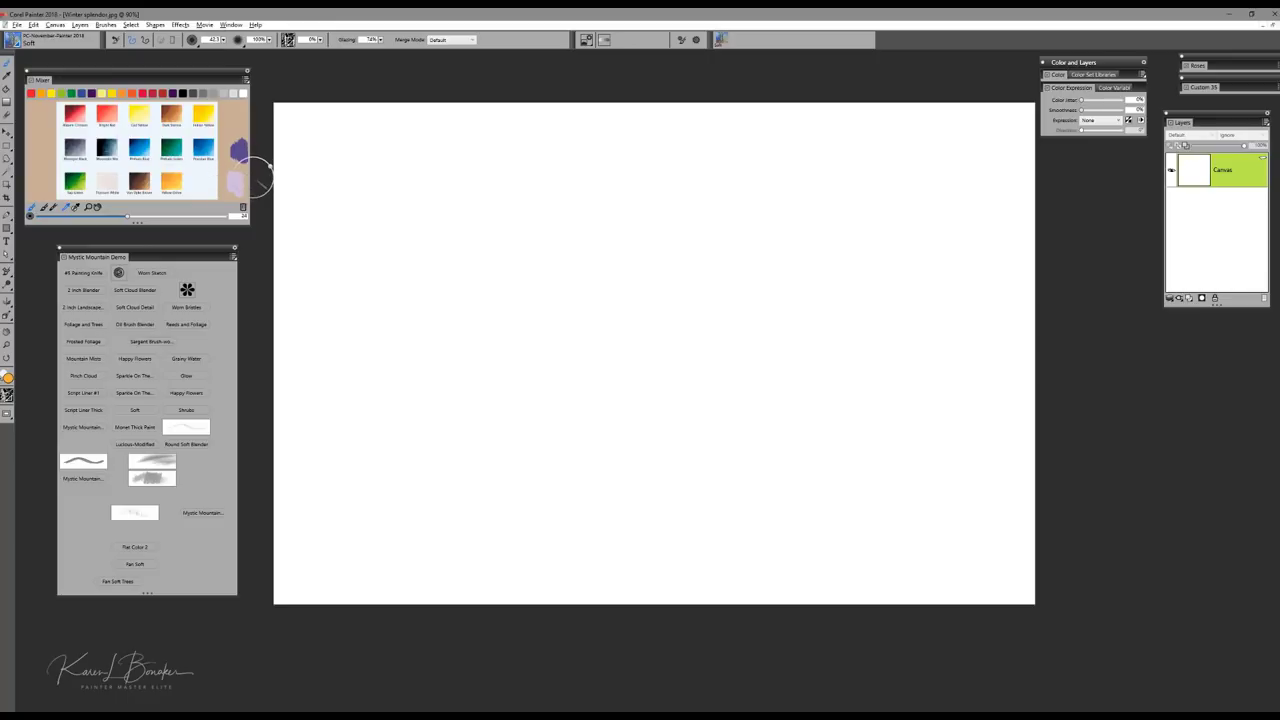
pyautogui.moveTo(248, 160); pyautogui.dragTo(298, 174)
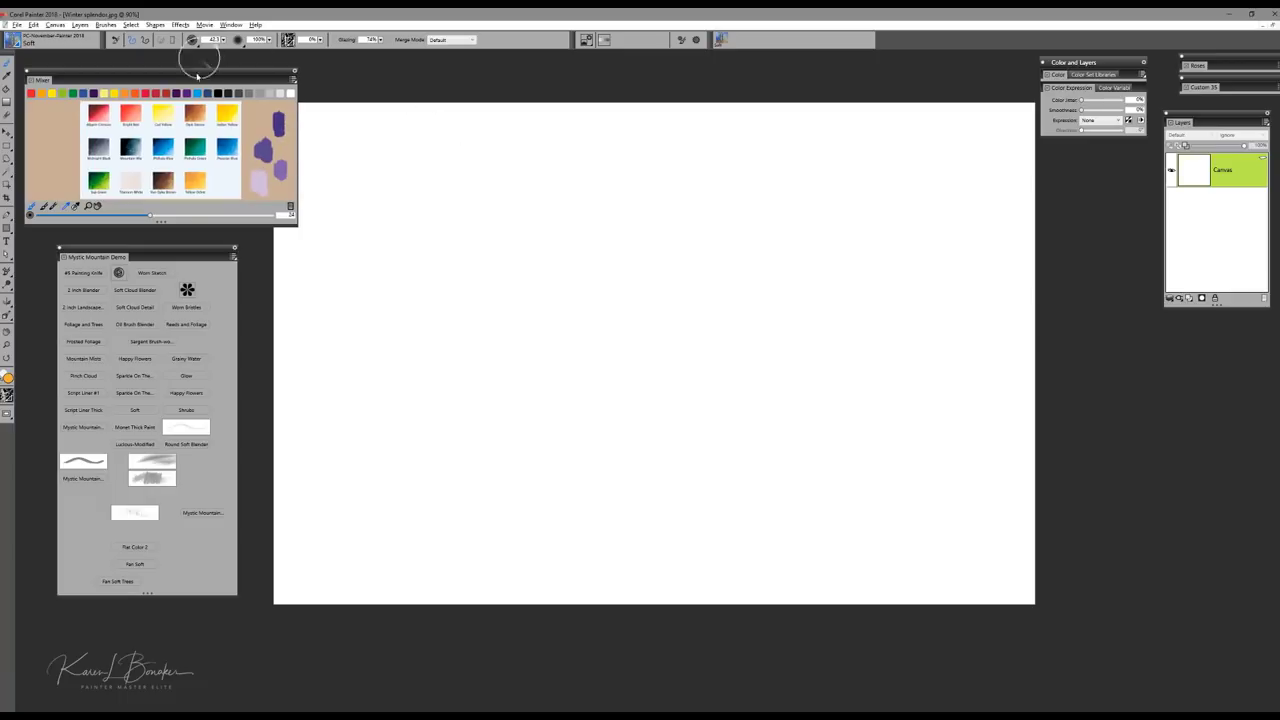
pyautogui.moveTo(27, 142)
pyautogui.mouseDown()
pyautogui.moveTo(41, 140)
pyautogui.moveTo(27, 138)
pyautogui.mouseUp()
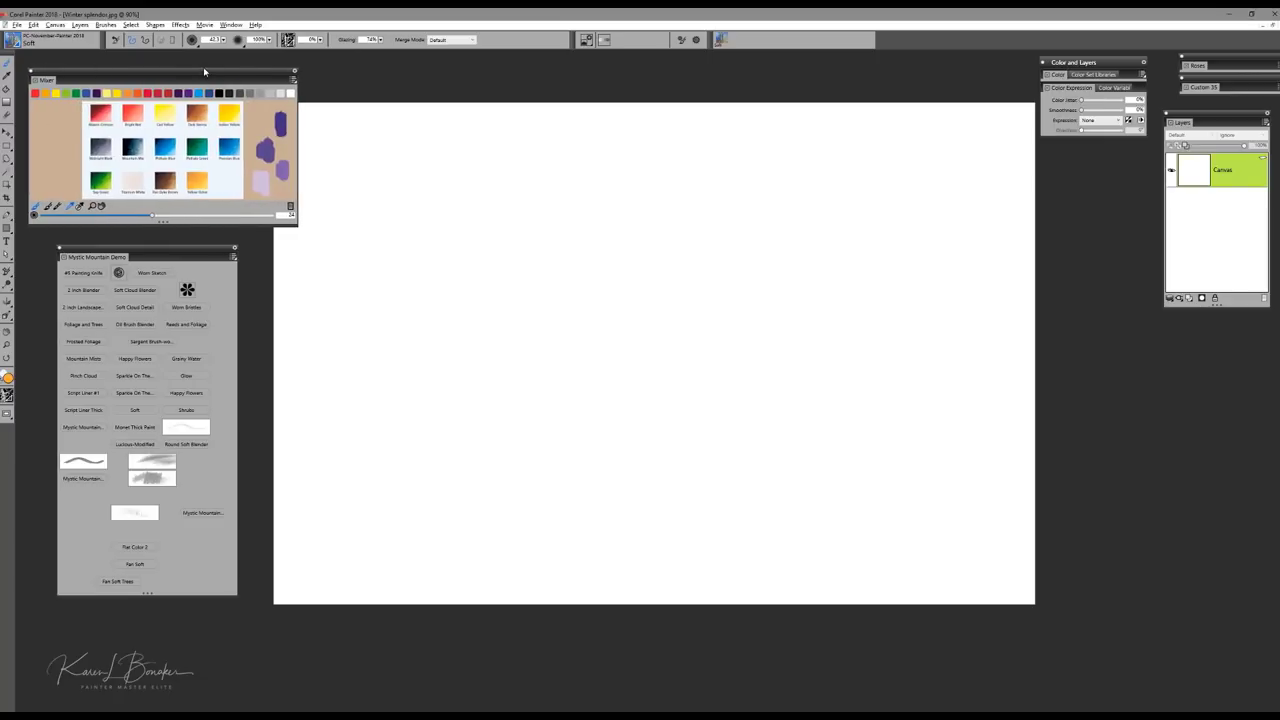
pyautogui.moveTo(207, 73); pyautogui.dragTo(210, 68)
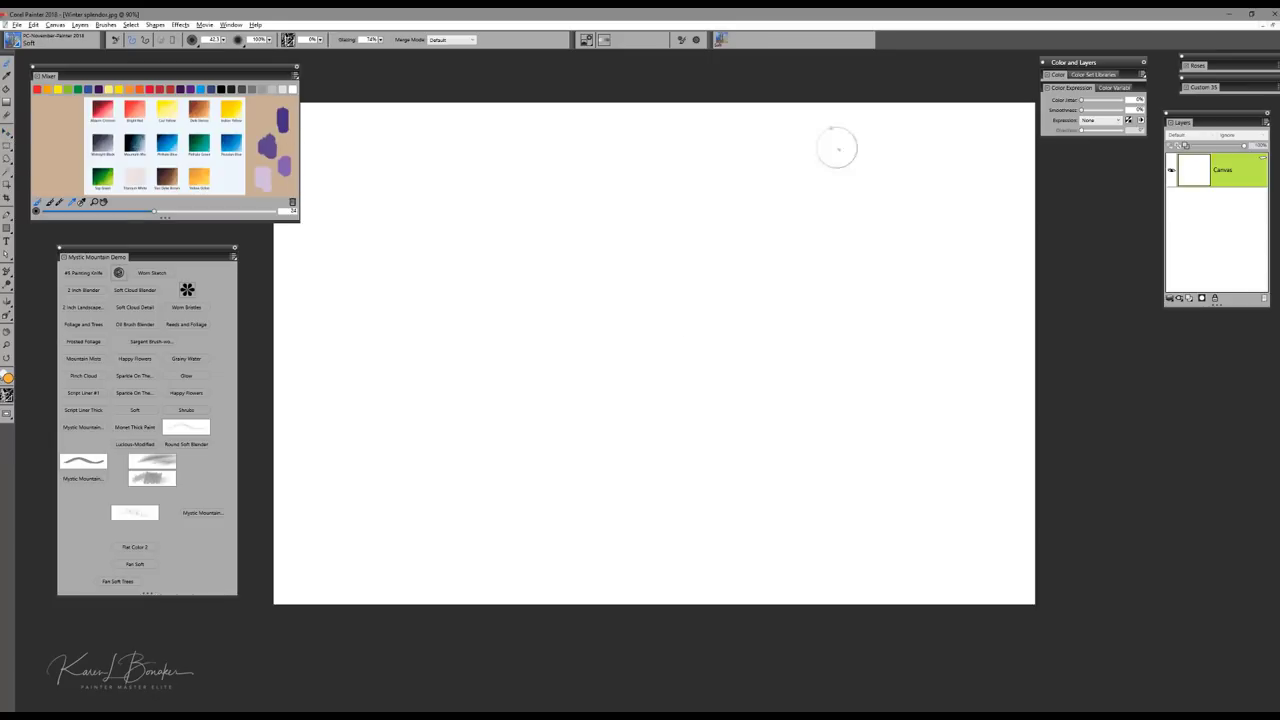
# Step: Add a new layer above the Canvas and place the Layers panel closer to the painting area
pyautogui.click(1189, 300)
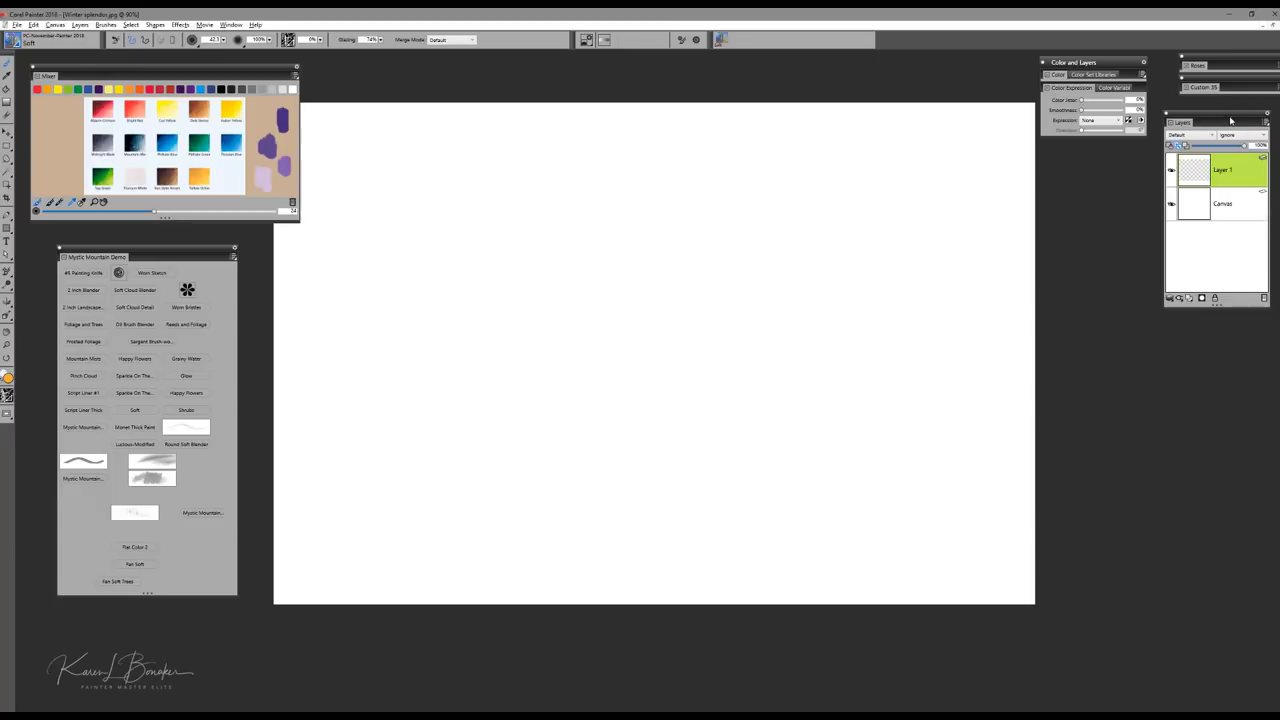
pyautogui.moveTo(1233, 114); pyautogui.dragTo(1168, 194)
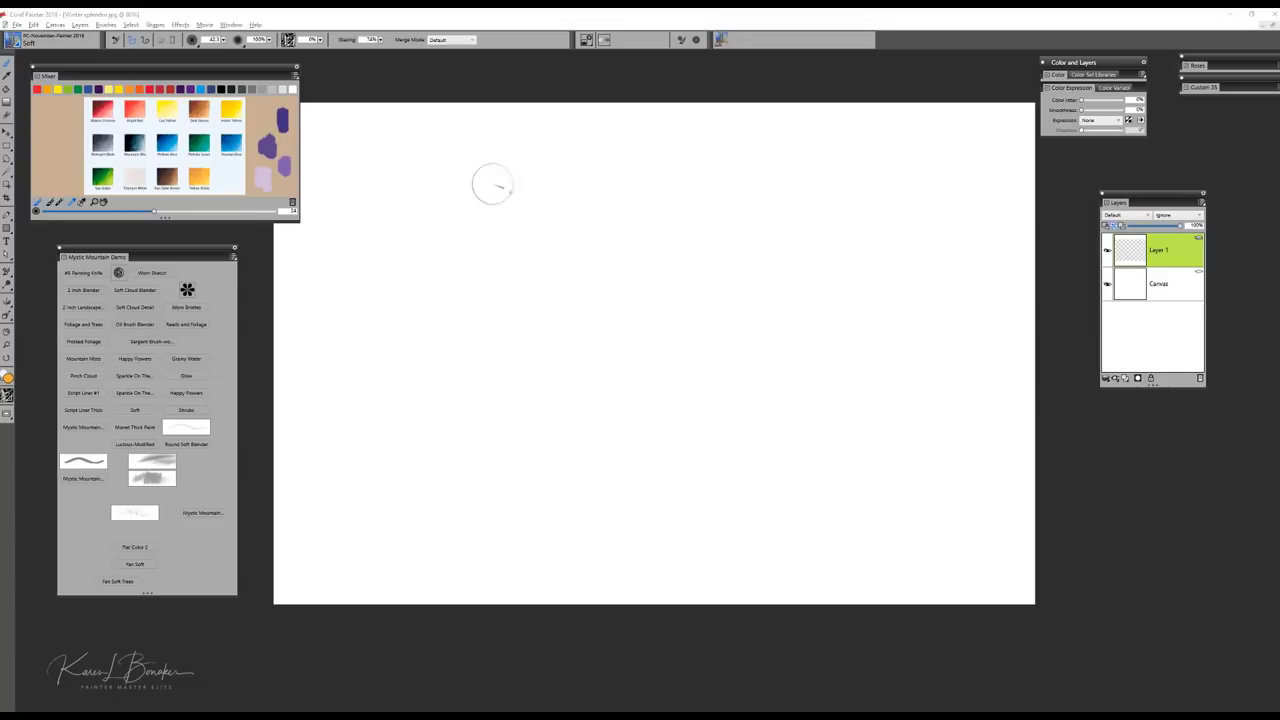
# Step: Choose the 2 Inch Landscape Brush from the Mystic Mountain category and use the Basic Paper texture
pyautogui.click(16, 43)
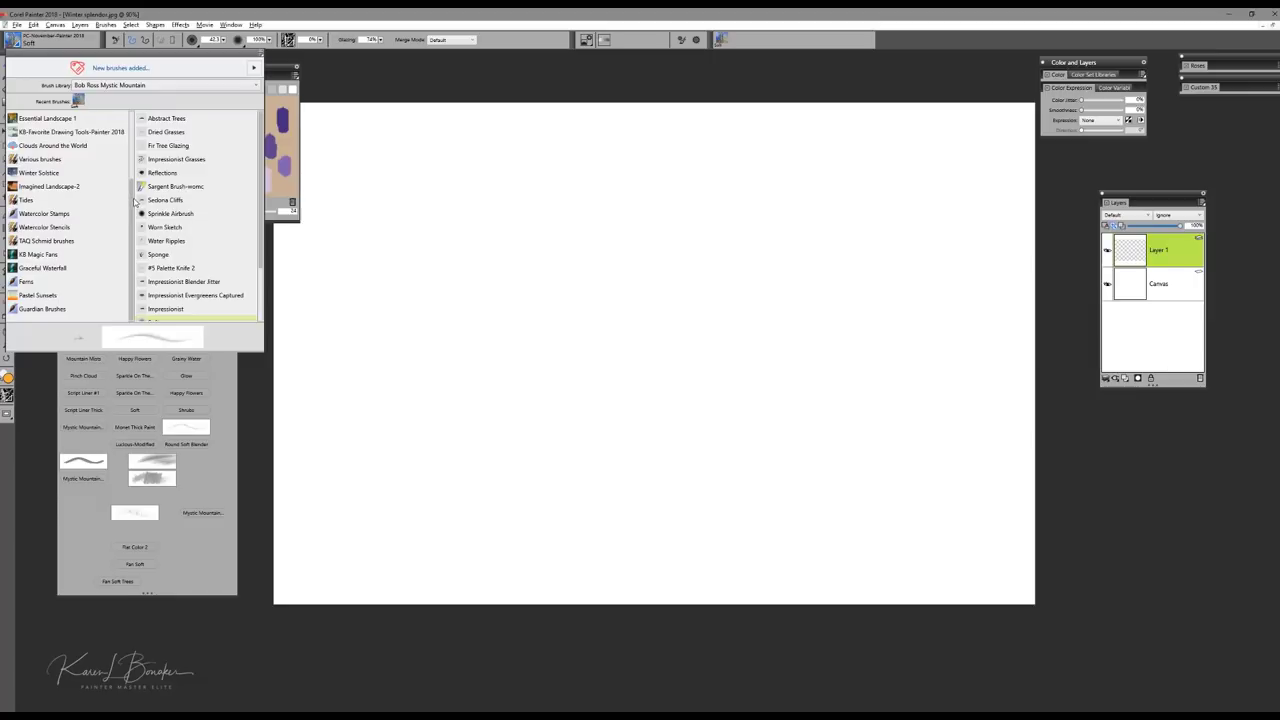
pyautogui.moveTo(135, 202); pyautogui.dragTo(140, 125)
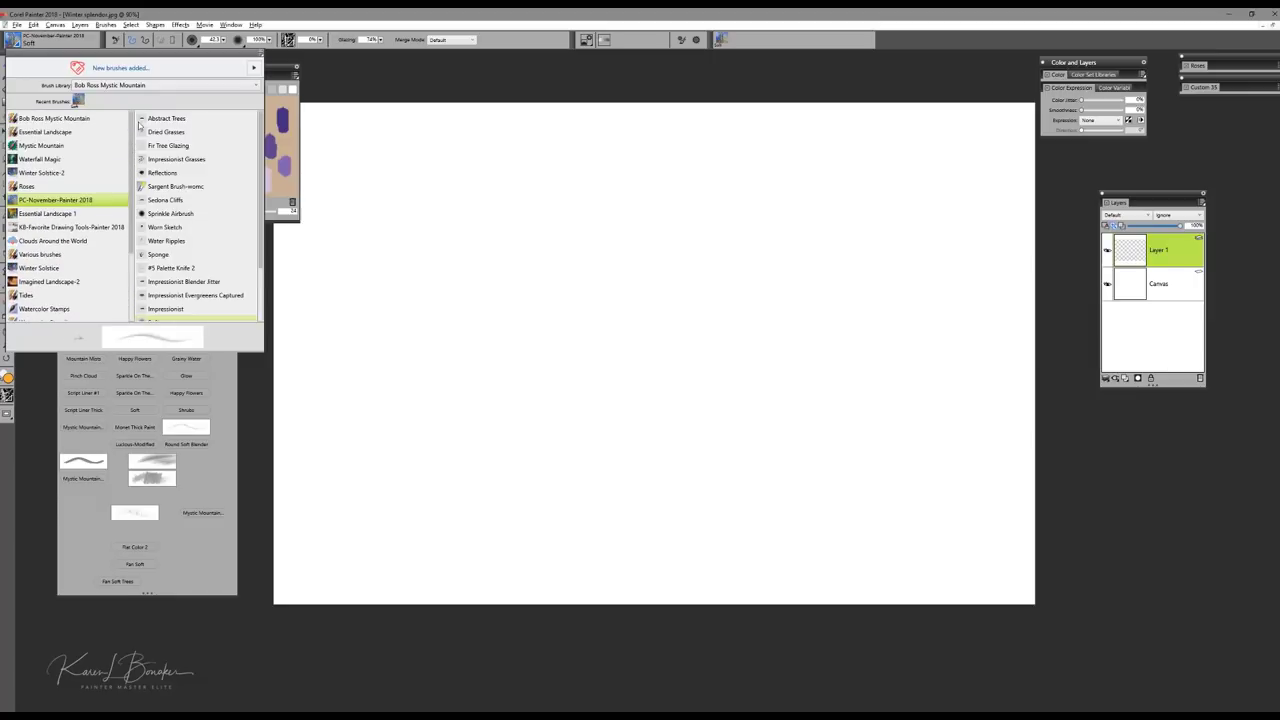
pyautogui.click(61, 147)
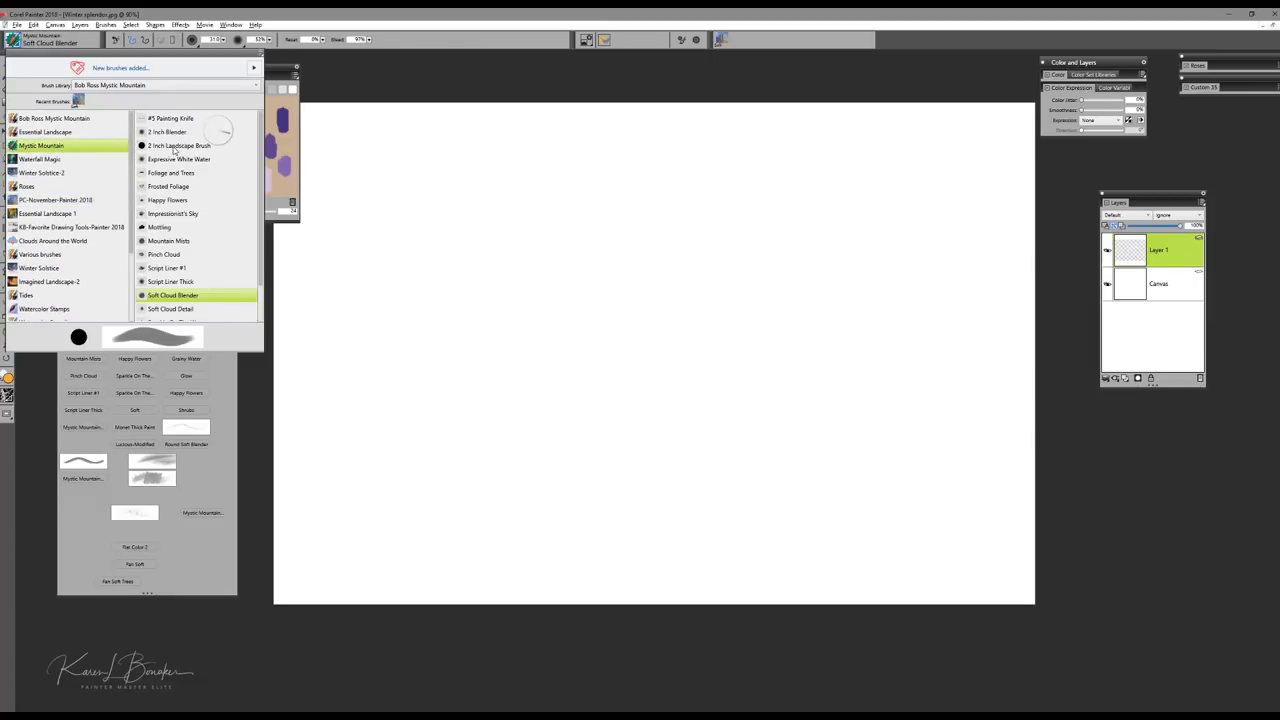
pyautogui.click(183, 147)
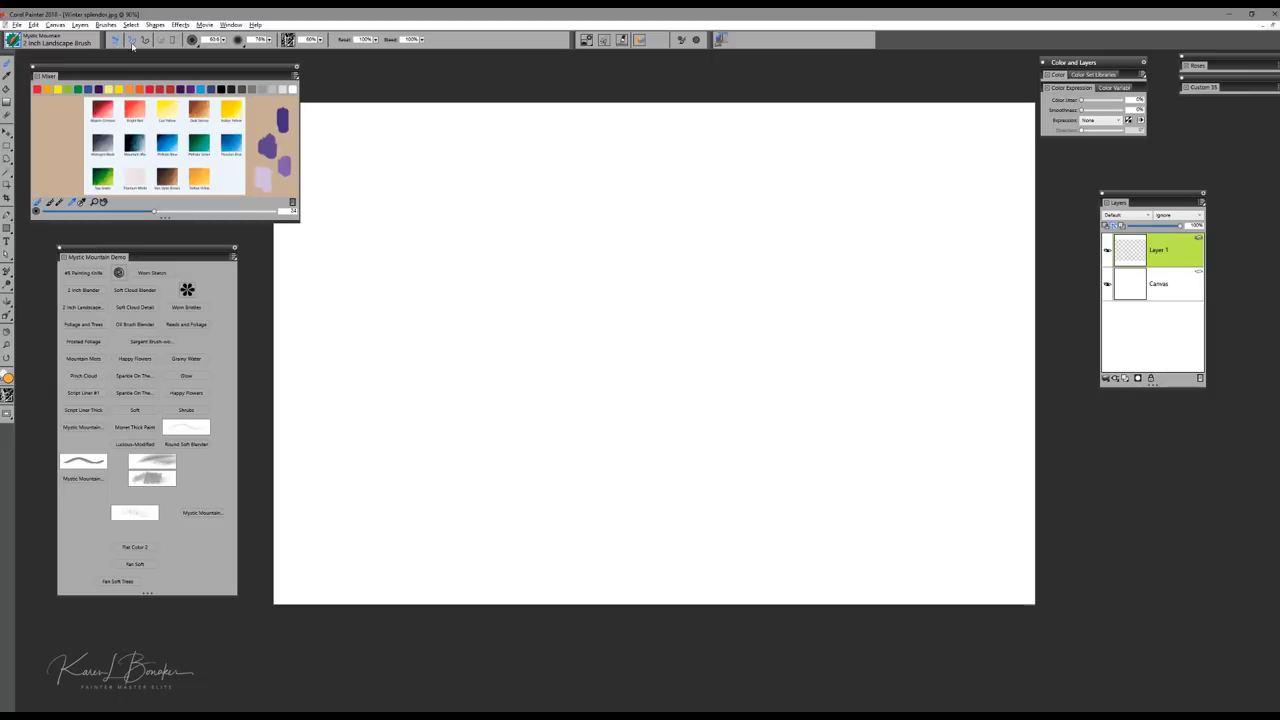
pyautogui.click(288, 40)
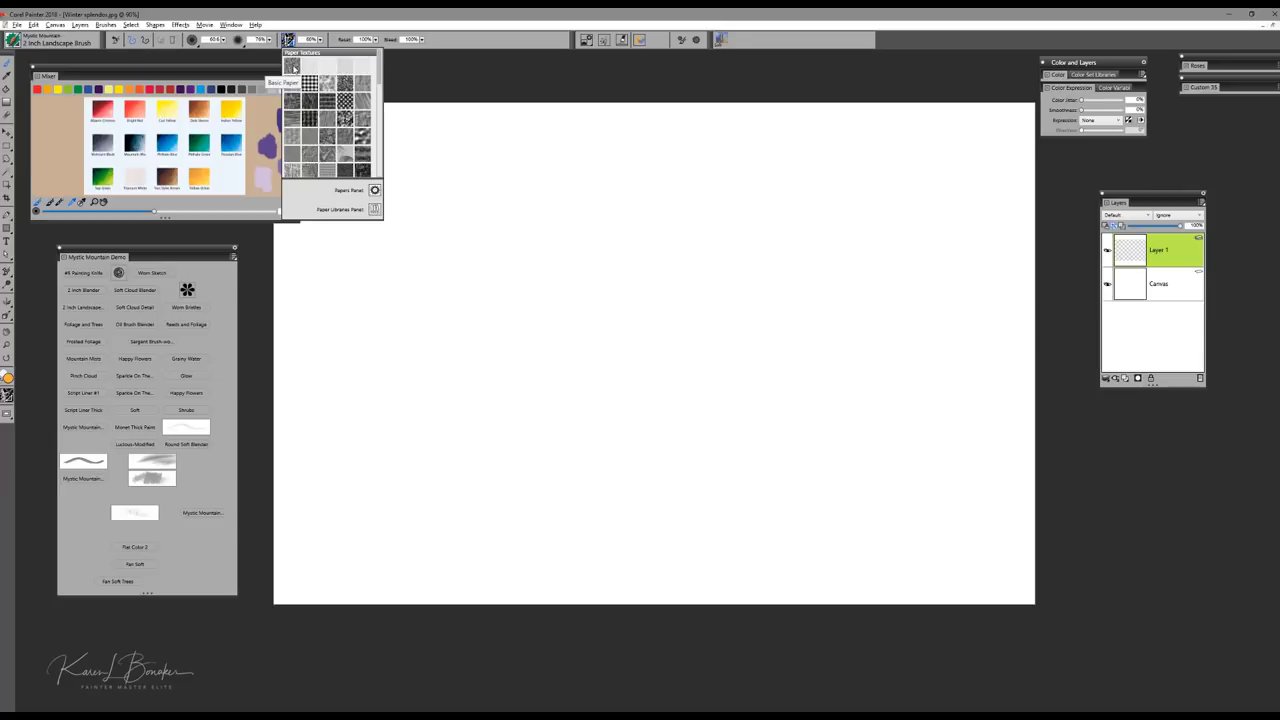
pyautogui.press('Escape')
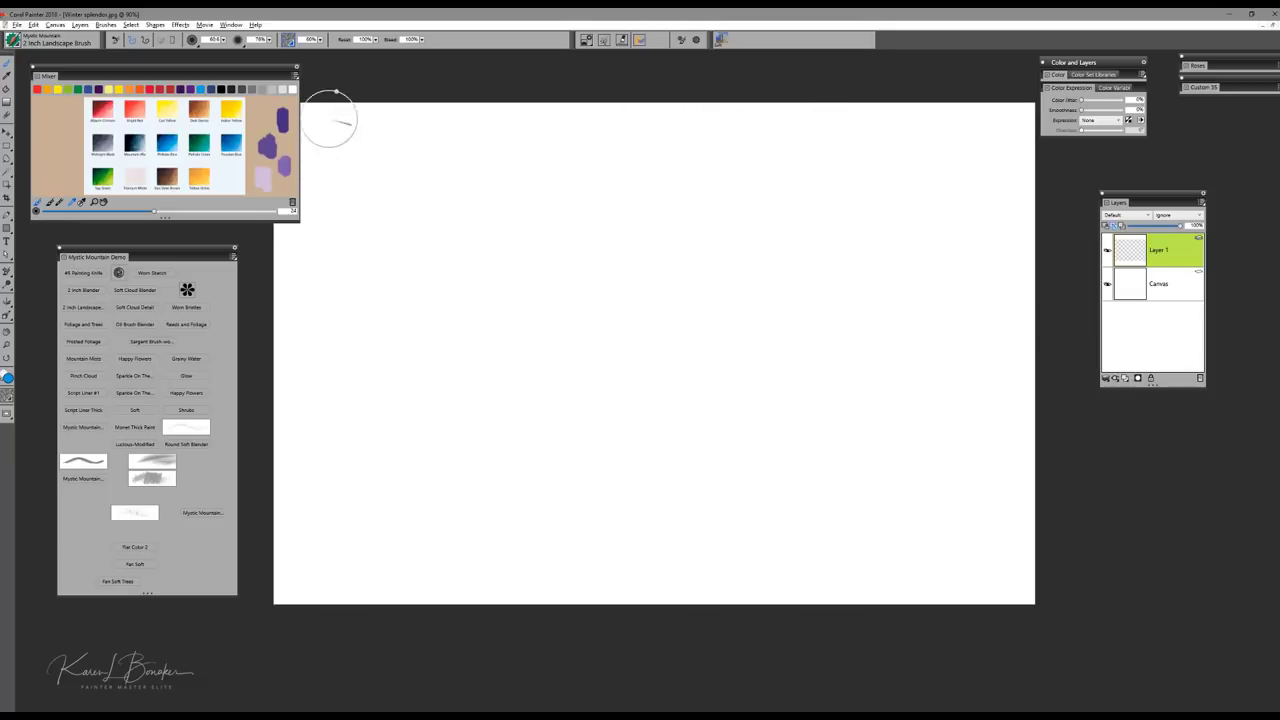
# Step: Uncover the canvas corner by shifting the Mixer panel, and paint bright blue crisscross strokes along the sky's upper edge on Layer 1
pyautogui.moveTo(270, 70); pyautogui.dragTo(238, 76)
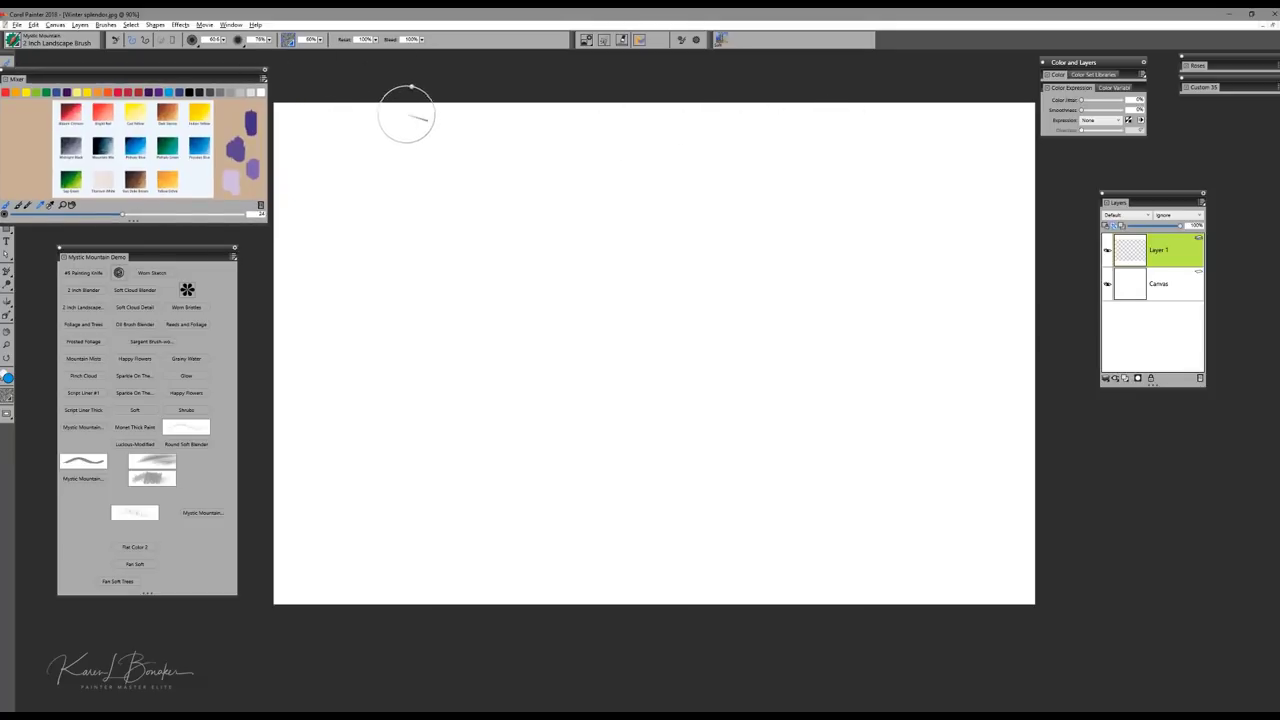
pyautogui.moveTo(409, 114)
pyautogui.mouseDown()
pyautogui.moveTo(295, 140)
pyautogui.moveTo(302, 105)
pyautogui.moveTo(423, 144)
pyautogui.moveTo(434, 103)
pyautogui.moveTo(295, 195)
pyautogui.moveTo(275, 185)
pyautogui.moveTo(385, 165)
pyautogui.moveTo(460, 130)
pyautogui.moveTo(497, 160)
pyautogui.moveTo(525, 155)
pyautogui.moveTo(495, 118)
pyautogui.moveTo(303, 193)
pyautogui.moveTo(470, 140)
pyautogui.moveTo(505, 163)
pyautogui.moveTo(551, 141)
pyautogui.mouseUp()
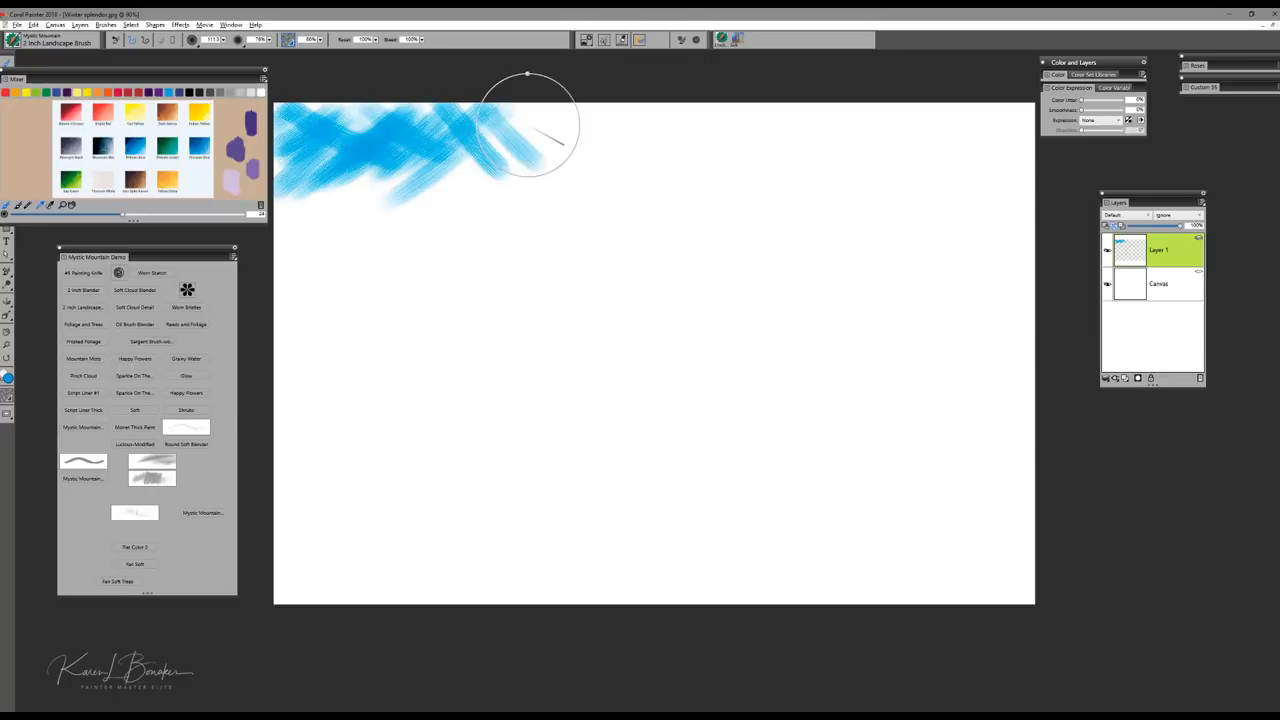
pyautogui.moveTo(484, 96)
pyautogui.mouseDown()
pyautogui.moveTo(339, 150)
pyautogui.moveTo(285, 142)
pyautogui.moveTo(392, 170)
pyautogui.moveTo(398, 150)
pyautogui.moveTo(545, 147)
pyautogui.moveTo(598, 116)
pyautogui.moveTo(676, 108)
pyautogui.moveTo(819, 165)
pyautogui.moveTo(894, 141)
pyautogui.moveTo(841, 133)
pyautogui.moveTo(848, 117)
pyautogui.moveTo(886, 109)
pyautogui.moveTo(1034, 146)
pyautogui.moveTo(1034, 179)
pyautogui.moveTo(914, 263)
pyautogui.mouseUp()
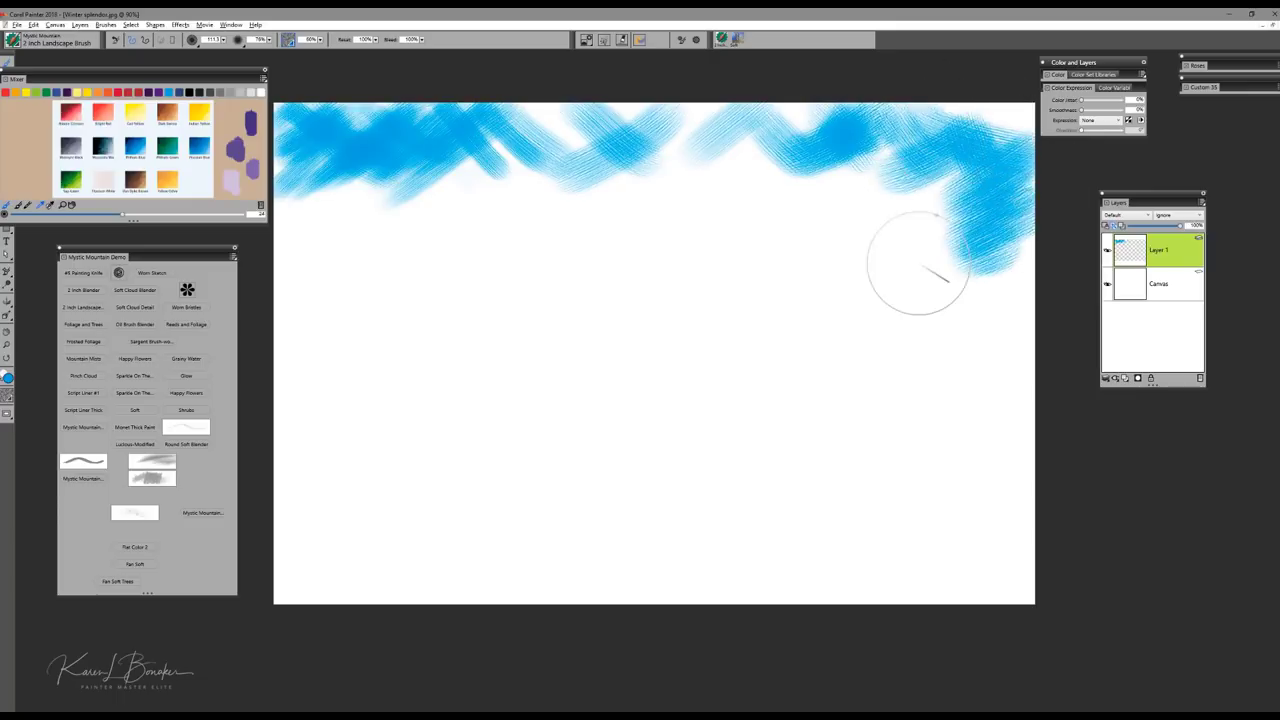
pyautogui.moveTo(999, 122)
pyautogui.mouseDown()
pyautogui.moveTo(966, 177)
pyautogui.moveTo(686, 130)
pyautogui.mouseUp()
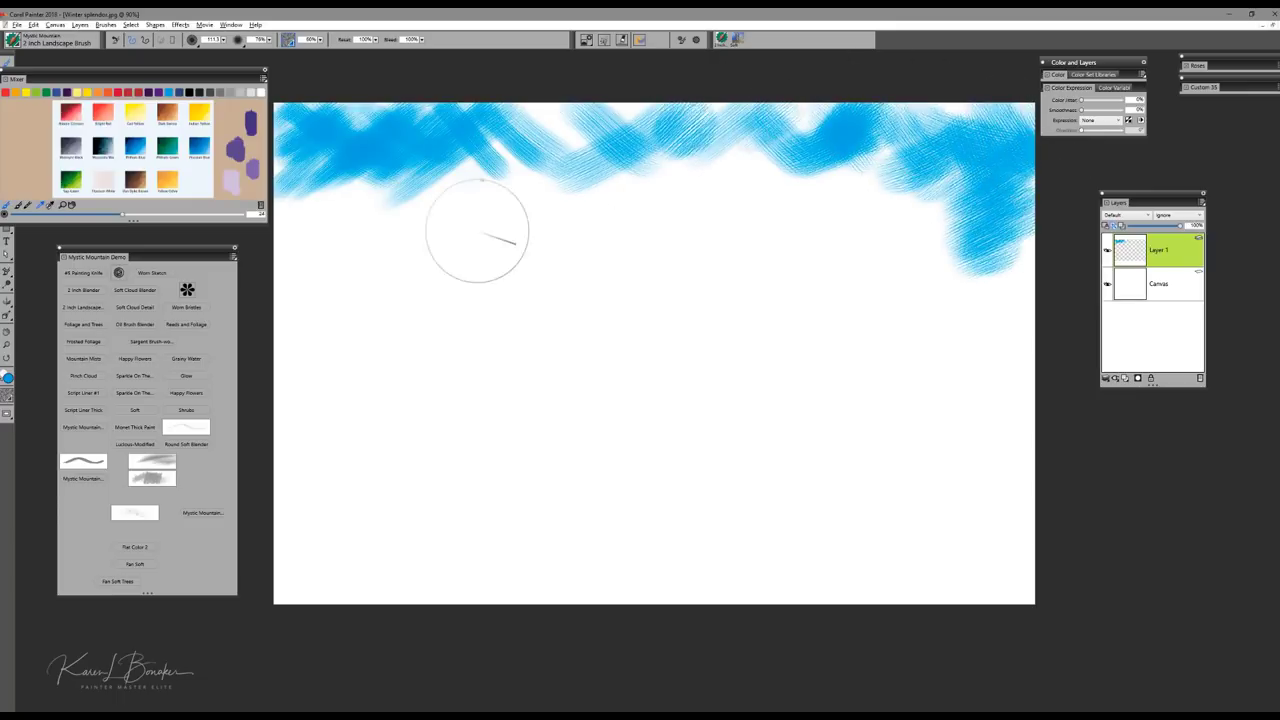
# Step: Paint bright blue patches down both sides of the canvas and across its middle, leaving white gaps for clouds
pyautogui.moveTo(357, 268)
pyautogui.mouseDown()
pyautogui.moveTo(391, 239)
pyautogui.moveTo(338, 257)
pyautogui.moveTo(327, 249)
pyautogui.moveTo(350, 213)
pyautogui.moveTo(308, 205)
pyautogui.moveTo(445, 290)
pyautogui.moveTo(318, 305)
pyautogui.moveTo(330, 313)
pyautogui.moveTo(348, 272)
pyautogui.moveTo(355, 298)
pyautogui.moveTo(338, 329)
pyautogui.moveTo(375, 317)
pyautogui.moveTo(438, 369)
pyautogui.moveTo(505, 355)
pyautogui.moveTo(389, 342)
pyautogui.moveTo(343, 286)
pyautogui.mouseUp()
pyautogui.moveTo(505, 378); pyautogui.dragTo(565, 305)
pyautogui.moveTo(645, 365); pyautogui.dragTo(660, 345)
pyautogui.moveTo(940, 320)
pyautogui.mouseDown()
pyautogui.moveTo(1002, 301)
pyautogui.moveTo(1004, 258)
pyautogui.moveTo(874, 249)
pyautogui.moveTo(850, 186)
pyautogui.moveTo(775, 126)
pyautogui.moveTo(654, 106)
pyautogui.moveTo(547, 136)
pyautogui.moveTo(314, 263)
pyautogui.mouseUp()
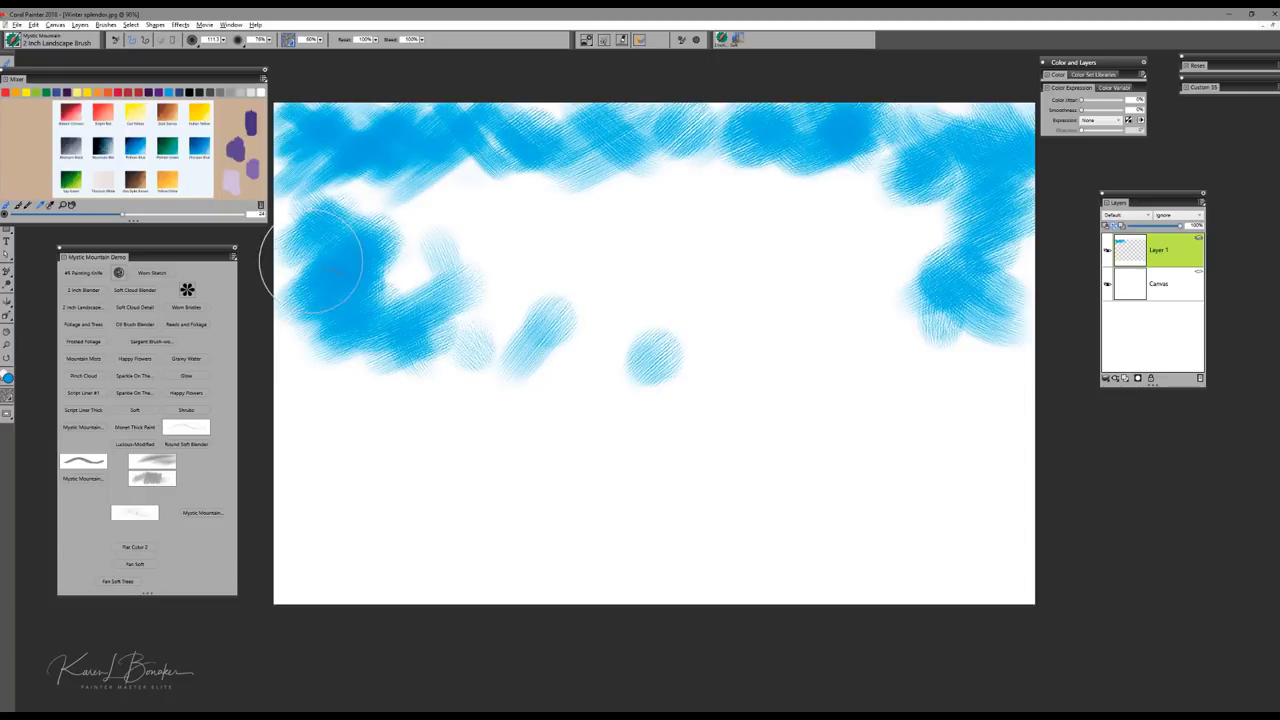
pyautogui.moveTo(251, 386)
pyautogui.mouseDown()
pyautogui.moveTo(328, 309)
pyautogui.moveTo(264, 279)
pyautogui.mouseUp()
pyautogui.moveTo(320, 186); pyautogui.dragTo(400, 234)
pyautogui.moveTo(655, 296); pyautogui.dragTo(592, 338)
pyautogui.moveTo(758, 290); pyautogui.dragTo(695, 342)
pyautogui.moveTo(826, 302); pyautogui.dragTo(834, 336)
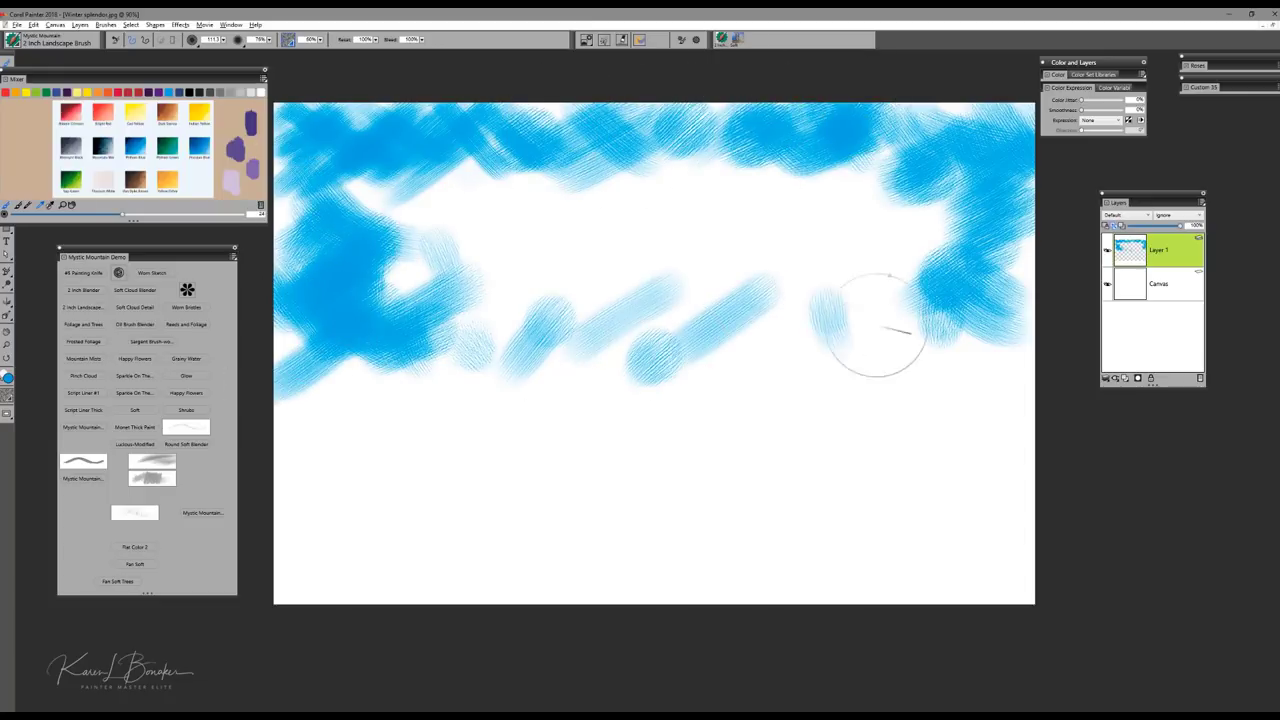
pyautogui.moveTo(933, 318); pyautogui.dragTo(902, 364)
pyautogui.moveTo(1000, 285); pyautogui.dragTo(984, 304)
pyautogui.moveTo(488, 143); pyautogui.dragTo(522, 182)
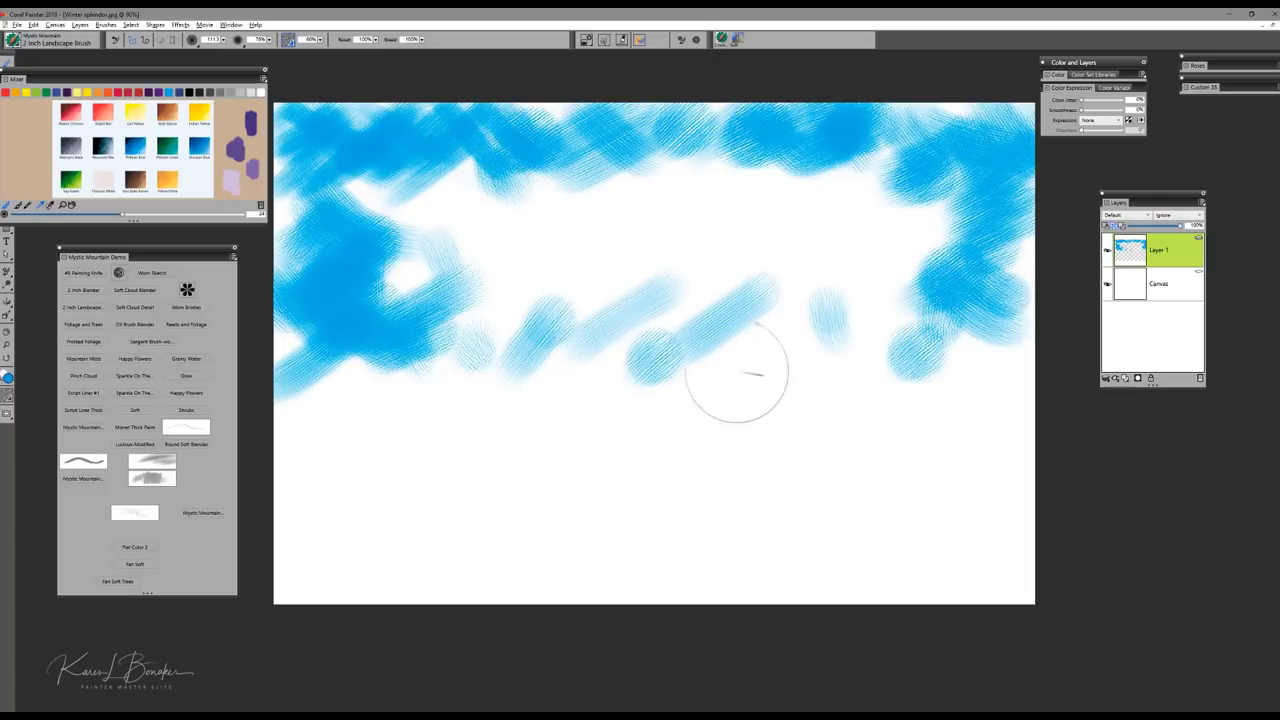
pyautogui.moveTo(735, 404); pyautogui.dragTo(708, 432)
pyautogui.moveTo(470, 360)
pyautogui.mouseDown()
pyautogui.moveTo(458, 380)
pyautogui.moveTo(294, 363)
pyautogui.mouseUp()
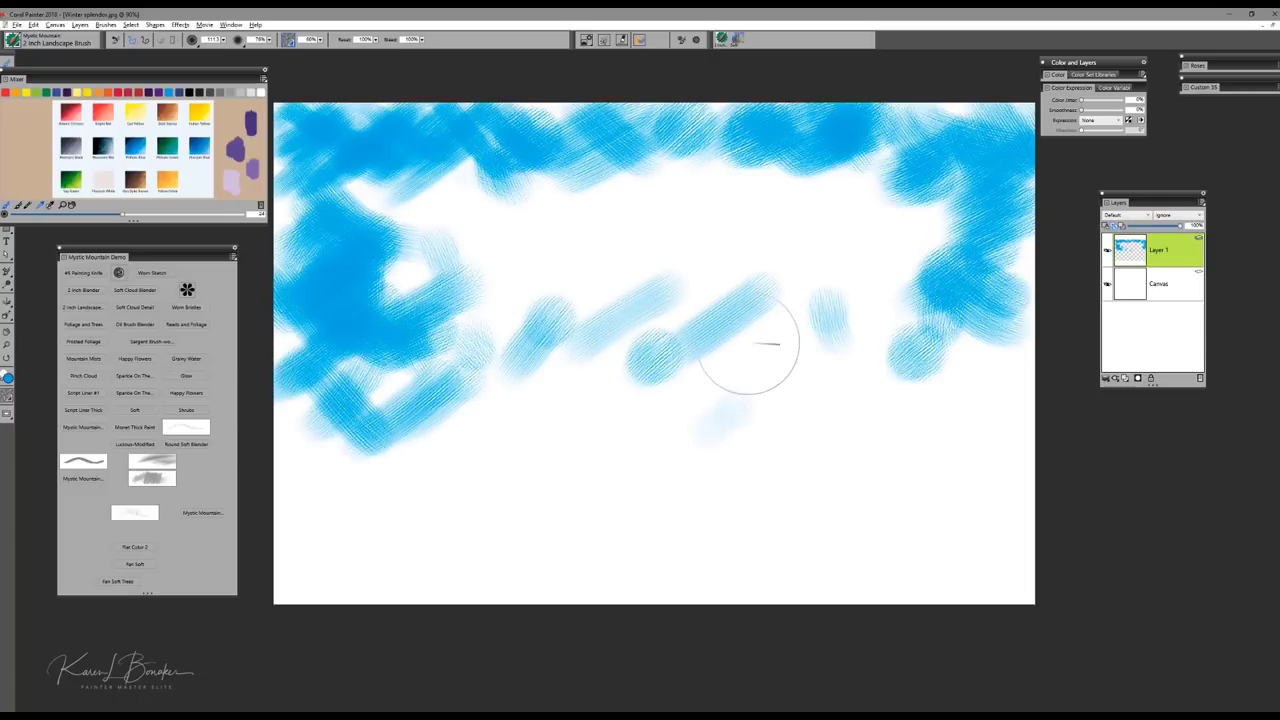
pyautogui.moveTo(749, 349); pyautogui.dragTo(850, 355)
pyautogui.moveTo(952, 358); pyautogui.dragTo(956, 367)
pyautogui.moveTo(955, 125)
pyautogui.mouseDown()
pyautogui.moveTo(943, 103)
pyautogui.moveTo(1050, 292)
pyautogui.mouseUp()
pyautogui.moveTo(955, 319)
pyautogui.mouseDown()
pyautogui.moveTo(773, 331)
pyautogui.moveTo(797, 372)
pyautogui.moveTo(906, 343)
pyautogui.moveTo(961, 381)
pyautogui.moveTo(964, 329)
pyautogui.moveTo(995, 329)
pyautogui.mouseUp()
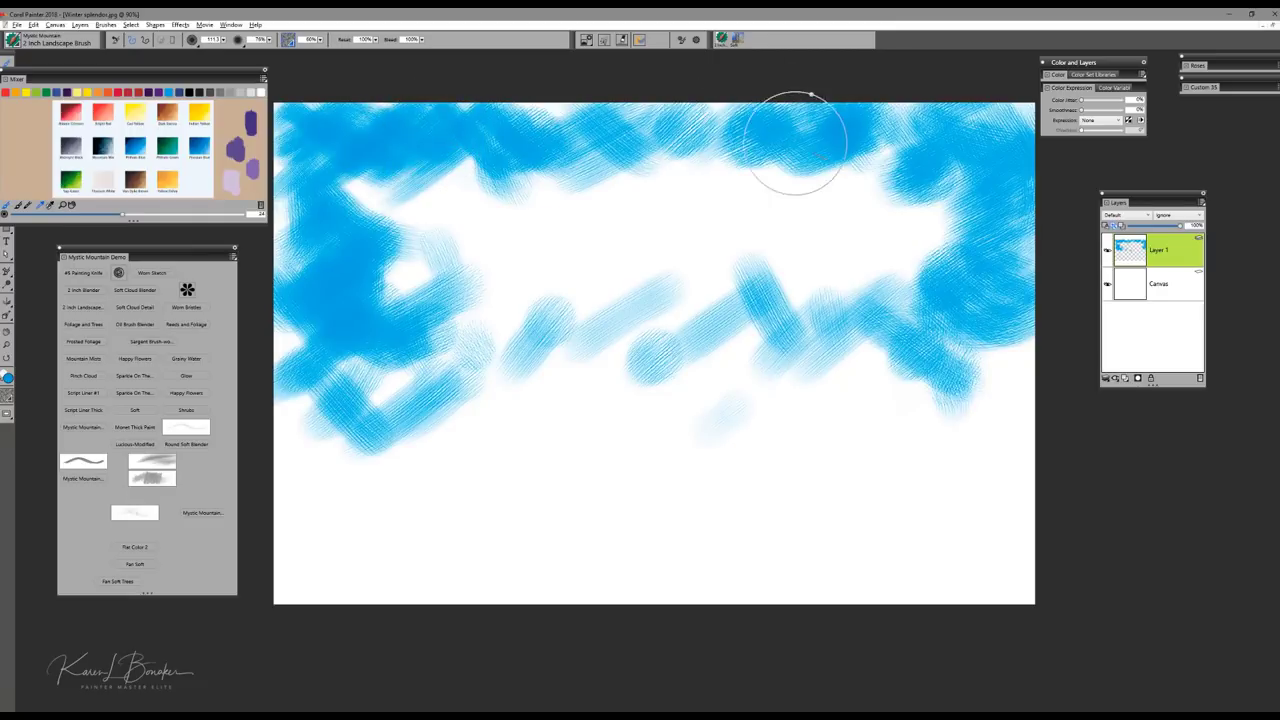
# Step: Extend the bright blue strokes down the right side and across the lower part of the canvas
pyautogui.moveTo(994, 263)
pyautogui.mouseDown()
pyautogui.moveTo(771, 357)
pyautogui.moveTo(425, 393)
pyautogui.moveTo(306, 434)
pyautogui.moveTo(451, 450)
pyautogui.moveTo(366, 505)
pyautogui.moveTo(460, 508)
pyautogui.moveTo(505, 440)
pyautogui.moveTo(649, 457)
pyautogui.moveTo(640, 480)
pyautogui.moveTo(848, 481)
pyautogui.moveTo(914, 529)
pyautogui.moveTo(955, 520)
pyautogui.moveTo(920, 451)
pyautogui.moveTo(971, 493)
pyautogui.moveTo(931, 523)
pyautogui.moveTo(331, 531)
pyautogui.moveTo(345, 500)
pyautogui.moveTo(265, 443)
pyautogui.moveTo(457, 543)
pyautogui.moveTo(286, 549)
pyautogui.moveTo(484, 518)
pyautogui.mouseUp()
pyautogui.moveTo(972, 492)
pyautogui.mouseDown()
pyautogui.moveTo(1014, 508)
pyautogui.moveTo(965, 374)
pyautogui.moveTo(996, 430)
pyautogui.mouseUp()
pyautogui.moveTo(613, 513)
pyautogui.mouseDown()
pyautogui.moveTo(593, 447)
pyautogui.moveTo(568, 417)
pyautogui.moveTo(640, 423)
pyautogui.moveTo(636, 484)
pyautogui.moveTo(438, 533)
pyautogui.moveTo(519, 559)
pyautogui.moveTo(383, 536)
pyautogui.moveTo(433, 543)
pyautogui.mouseUp()
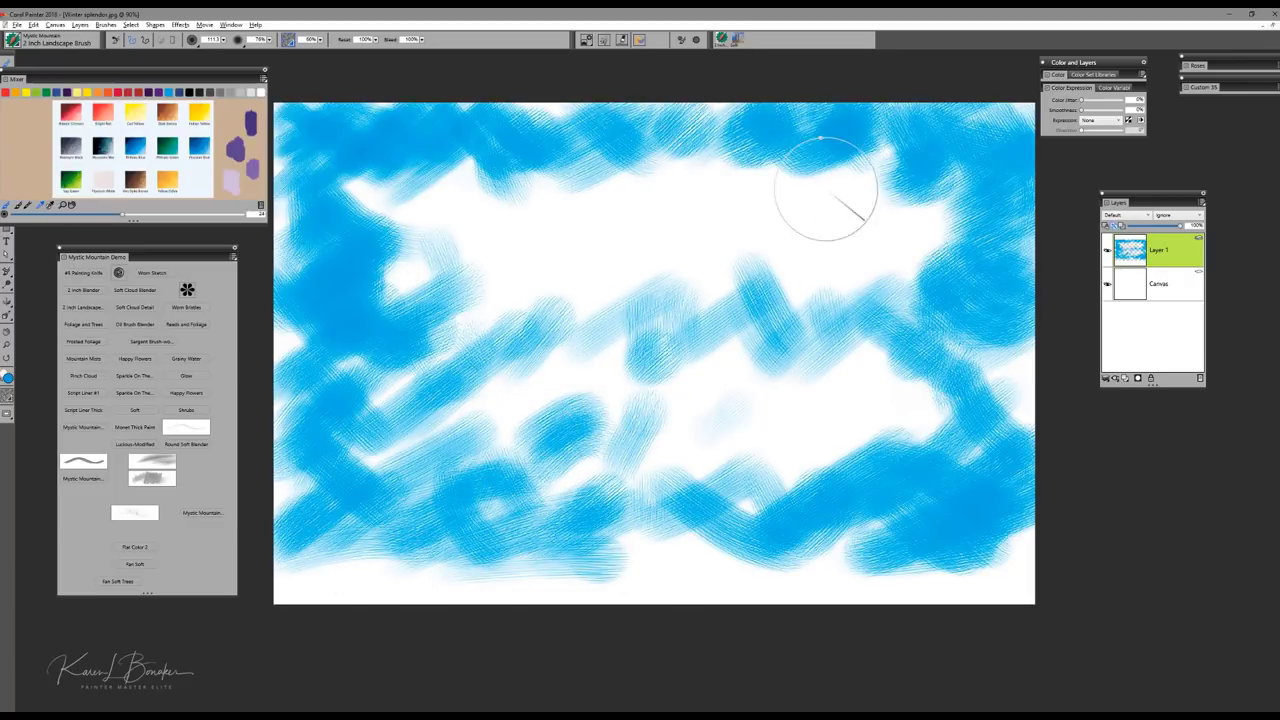
pyautogui.moveTo(643, 540)
pyautogui.mouseDown()
pyautogui.moveTo(634, 604)
pyautogui.moveTo(536, 538)
pyautogui.moveTo(606, 566)
pyautogui.moveTo(336, 572)
pyautogui.moveTo(256, 612)
pyautogui.mouseUp()
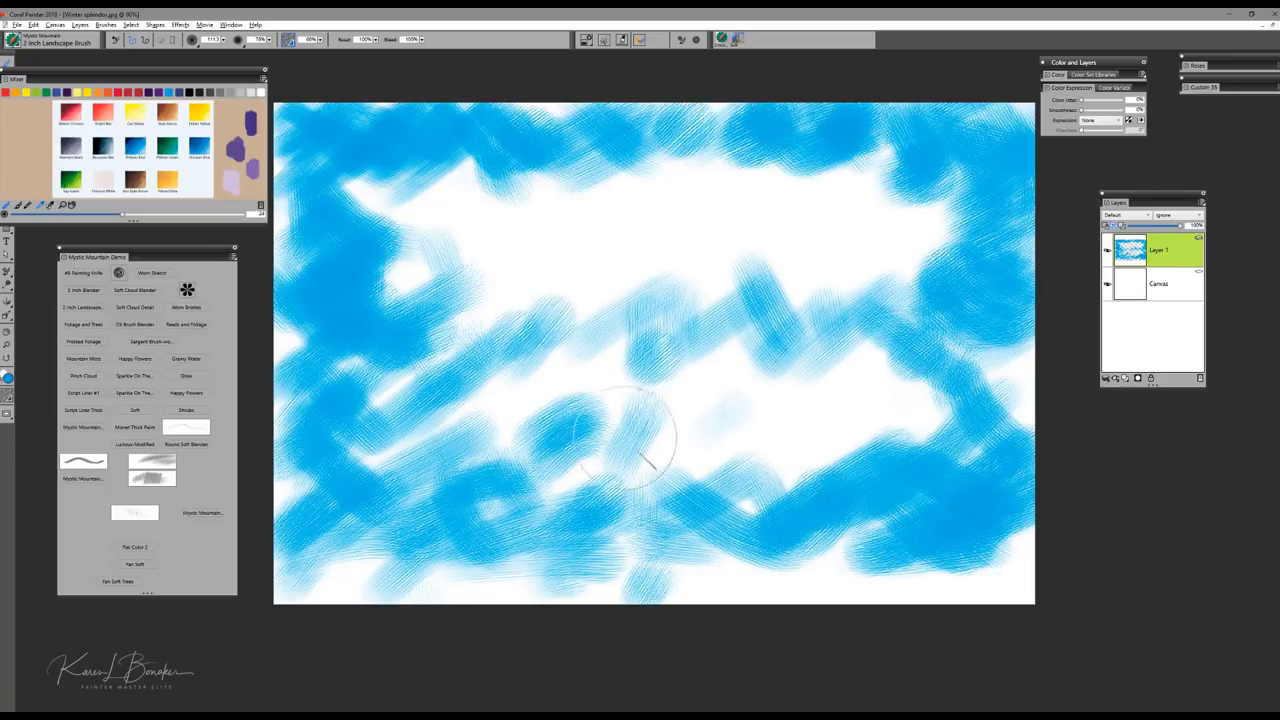
# Step: Sample white from the canvas and lighten the blue strokes in the lower center of the painting
pyautogui.keyDown('alt'); pyautogui.click(801, 443); pyautogui.keyUp('alt')
pyautogui.moveTo(667, 502)
pyautogui.mouseDown()
pyautogui.moveTo(748, 497)
pyautogui.moveTo(690, 508)
pyautogui.mouseUp()
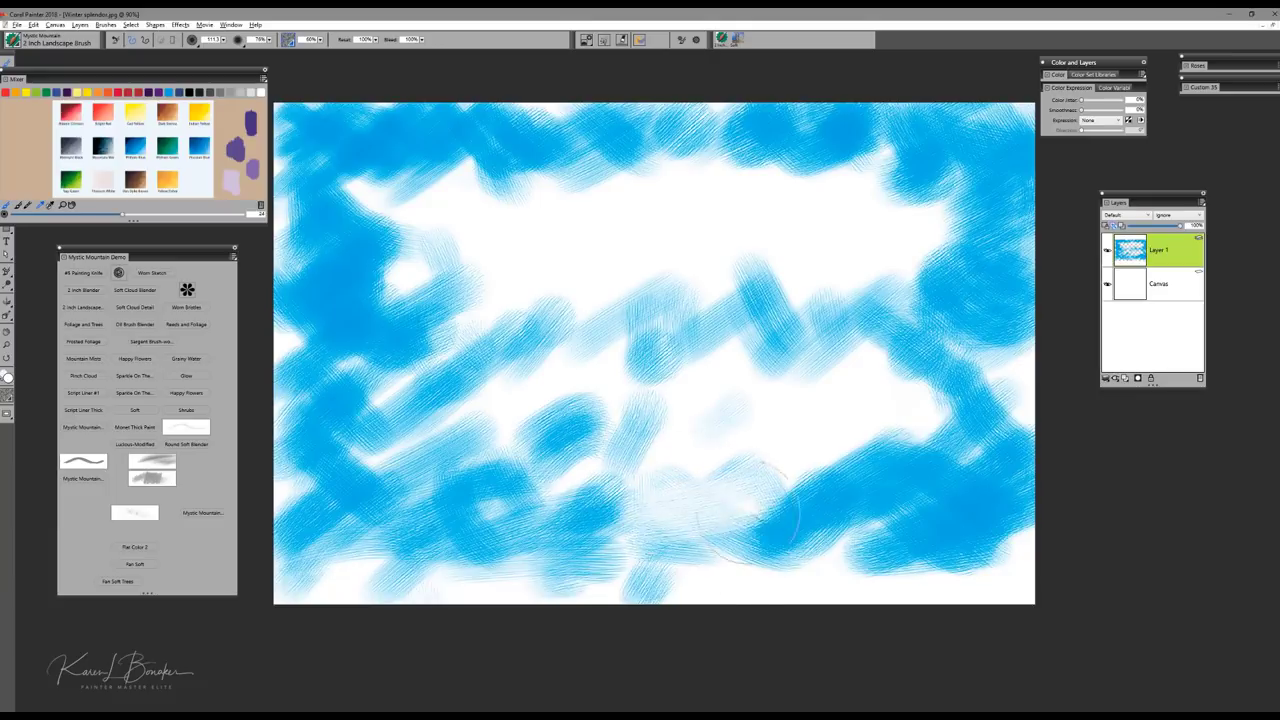
pyautogui.moveTo(677, 443)
pyautogui.mouseDown()
pyautogui.moveTo(742, 403)
pyautogui.moveTo(699, 397)
pyautogui.moveTo(682, 531)
pyautogui.moveTo(747, 549)
pyautogui.moveTo(753, 574)
pyautogui.moveTo(763, 443)
pyautogui.moveTo(765, 478)
pyautogui.moveTo(691, 530)
pyautogui.moveTo(692, 564)
pyautogui.moveTo(820, 419)
pyautogui.moveTo(764, 419)
pyautogui.moveTo(828, 452)
pyautogui.moveTo(767, 524)
pyautogui.moveTo(947, 498)
pyautogui.moveTo(850, 473)
pyautogui.moveTo(948, 456)
pyautogui.moveTo(980, 457)
pyautogui.mouseUp()
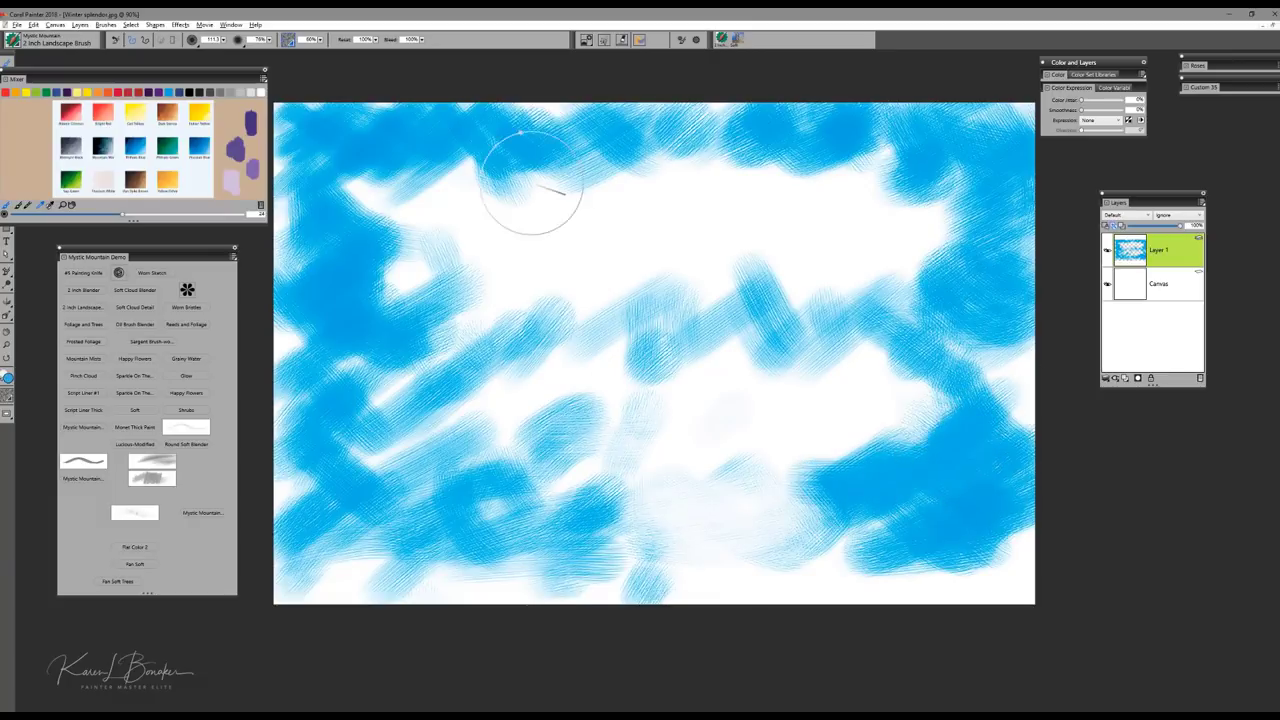
# Step: Pick a darker blue from the Mixer and deepen the sky's upper corners, upper edge and sides
pyautogui.moveTo(326, 121)
pyautogui.mouseDown()
pyautogui.moveTo(360, 134)
pyautogui.moveTo(300, 118)
pyautogui.moveTo(317, 134)
pyautogui.moveTo(433, 103)
pyautogui.moveTo(286, 101)
pyautogui.moveTo(429, 106)
pyautogui.mouseUp()
pyautogui.click(137, 141)
pyautogui.moveTo(990, 118)
pyautogui.mouseDown()
pyautogui.moveTo(1010, 163)
pyautogui.moveTo(945, 111)
pyautogui.moveTo(849, 95)
pyautogui.moveTo(1017, 122)
pyautogui.mouseUp()
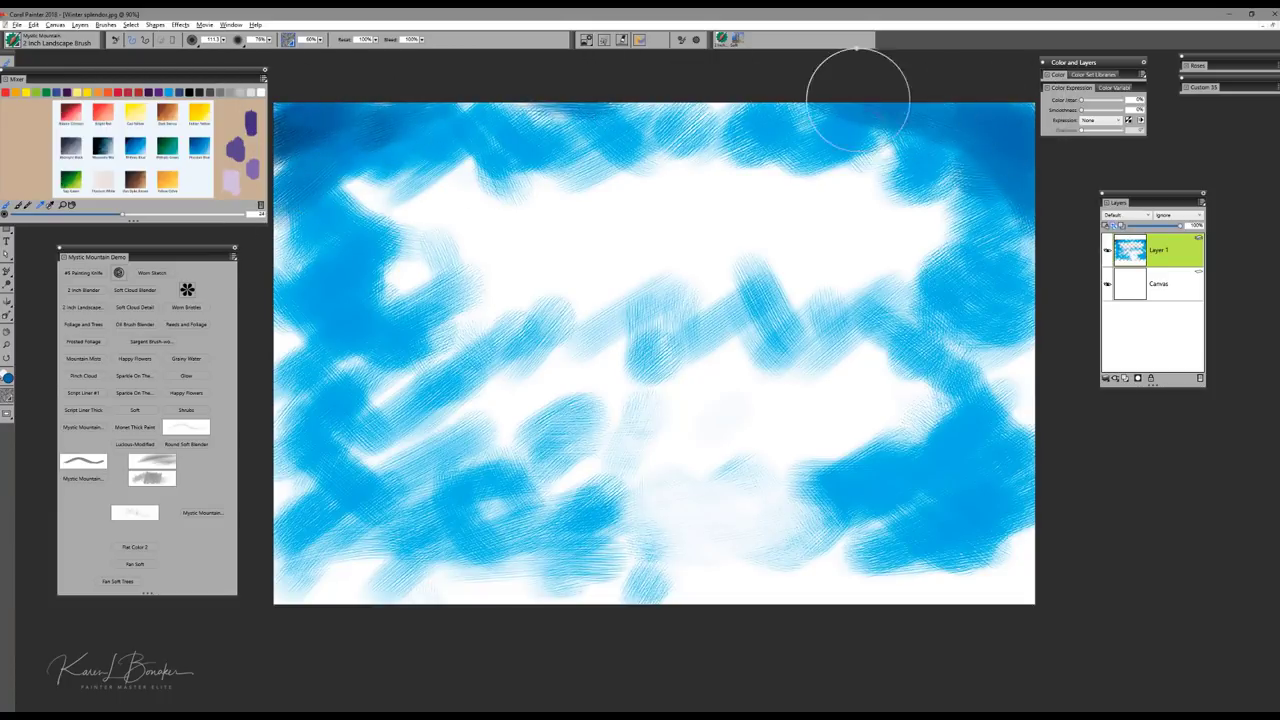
pyautogui.moveTo(857, 99); pyautogui.dragTo(517, 104)
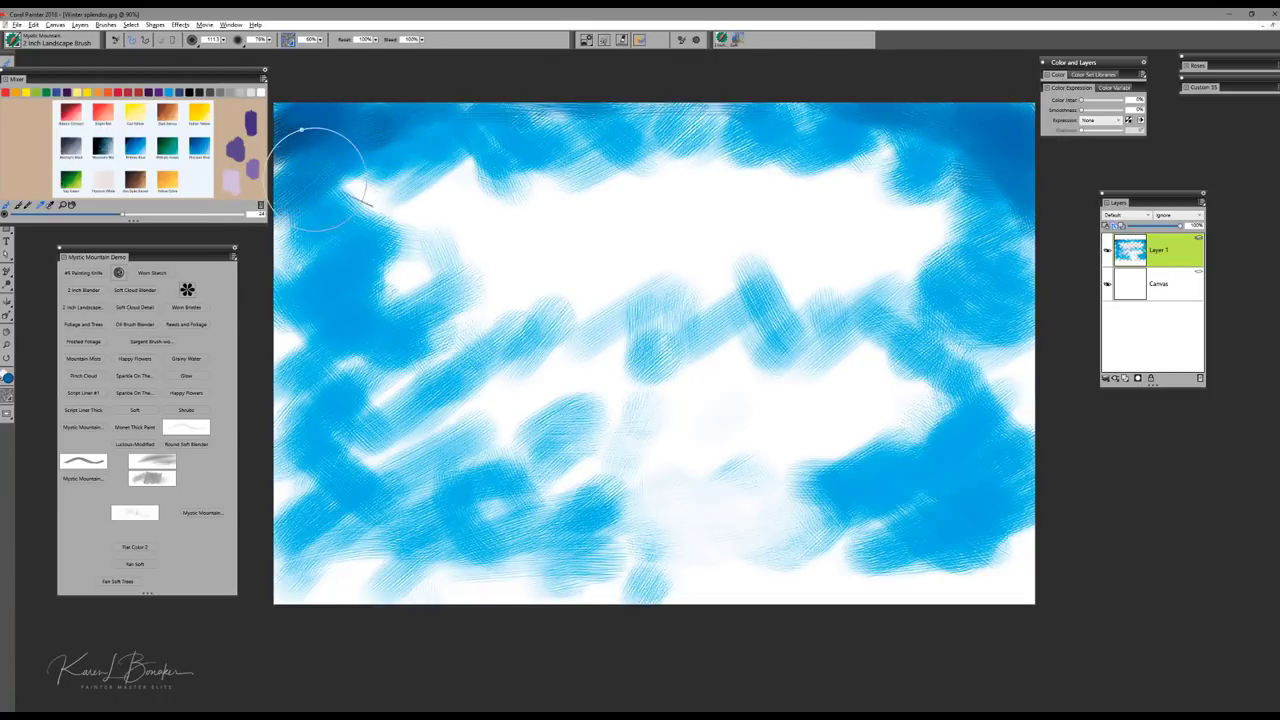
pyautogui.moveTo(314, 177); pyautogui.dragTo(273, 211)
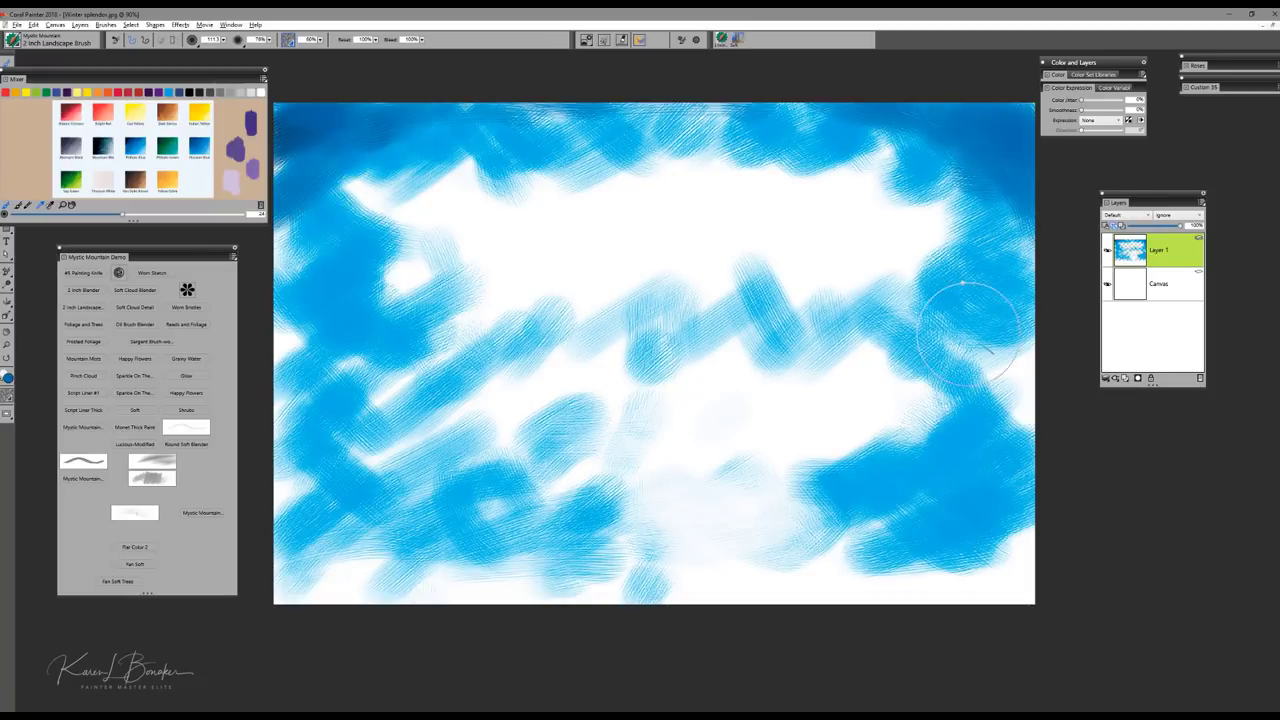
pyautogui.moveTo(978, 264); pyautogui.dragTo(1002, 217)
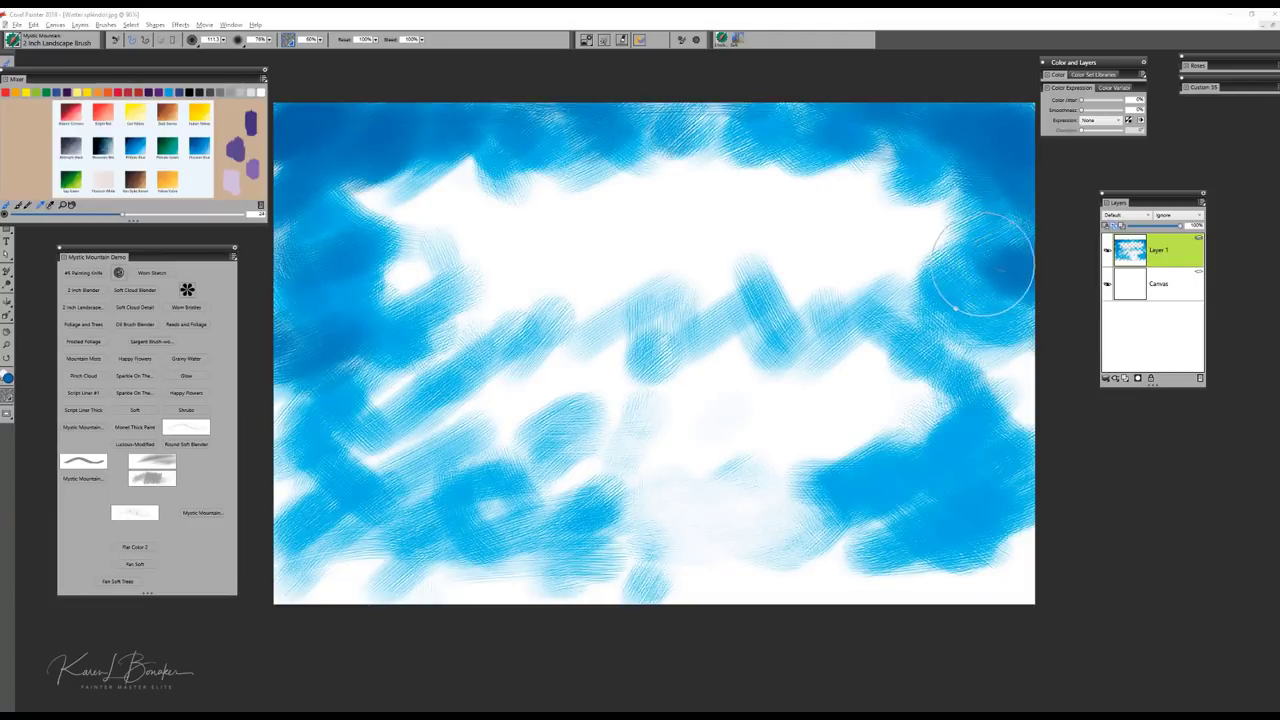
# Step: Set the brush's Resat to 0% and blend the blue and white strokes into a soft, cloudy sky
pyautogui.click(376, 41)
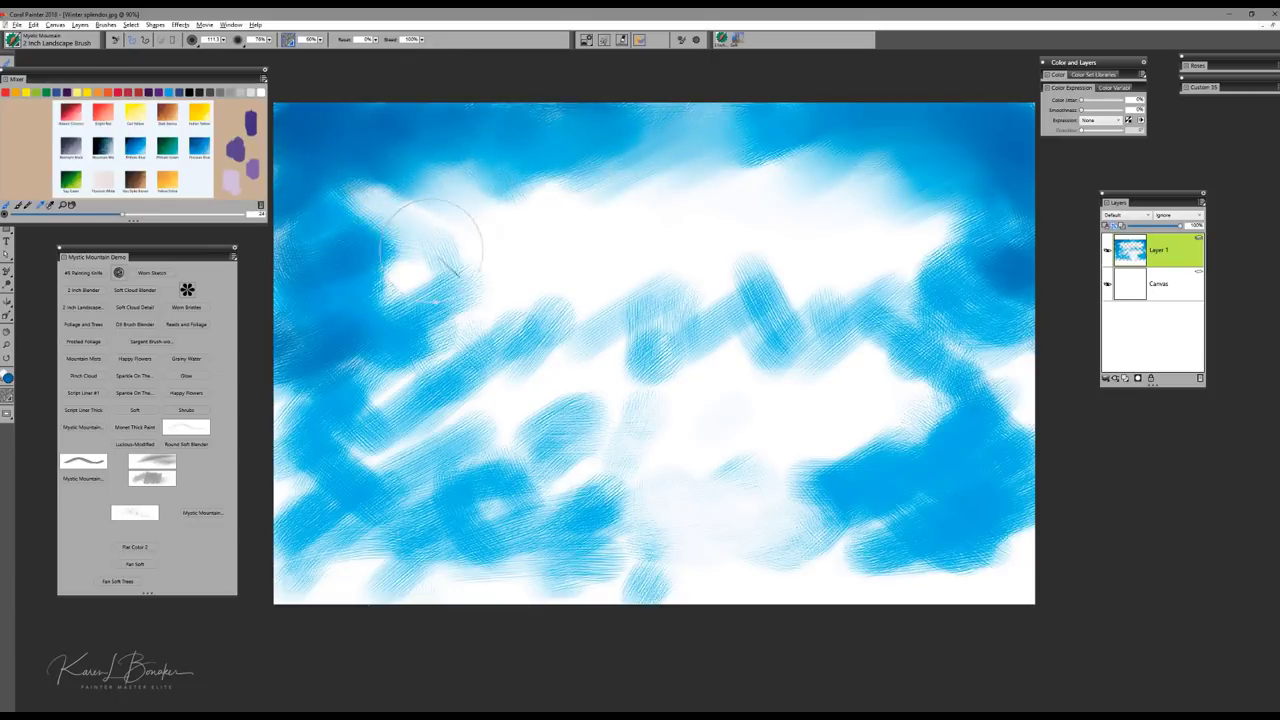
pyautogui.moveTo(611, 137)
pyautogui.mouseDown()
pyautogui.moveTo(492, 118)
pyautogui.moveTo(639, 146)
pyautogui.moveTo(597, 198)
pyautogui.moveTo(560, 174)
pyautogui.moveTo(563, 126)
pyautogui.moveTo(719, 217)
pyautogui.moveTo(746, 218)
pyautogui.moveTo(749, 163)
pyautogui.moveTo(751, 183)
pyautogui.moveTo(741, 172)
pyautogui.moveTo(793, 240)
pyautogui.moveTo(806, 202)
pyautogui.moveTo(604, 241)
pyautogui.moveTo(554, 234)
pyautogui.moveTo(406, 152)
pyautogui.mouseUp()
pyautogui.moveTo(771, 420)
pyautogui.mouseDown()
pyautogui.moveTo(749, 486)
pyautogui.moveTo(773, 504)
pyautogui.moveTo(837, 388)
pyautogui.moveTo(781, 340)
pyautogui.moveTo(751, 360)
pyautogui.moveTo(746, 315)
pyautogui.moveTo(626, 305)
pyautogui.moveTo(938, 300)
pyautogui.moveTo(937, 232)
pyautogui.moveTo(822, 265)
pyautogui.moveTo(863, 293)
pyautogui.moveTo(936, 308)
pyautogui.moveTo(1025, 238)
pyautogui.moveTo(1018, 171)
pyautogui.moveTo(731, 276)
pyautogui.mouseUp()
pyautogui.moveTo(609, 194)
pyautogui.mouseDown()
pyautogui.moveTo(517, 234)
pyautogui.moveTo(334, 194)
pyautogui.moveTo(286, 71)
pyautogui.moveTo(585, 298)
pyautogui.moveTo(409, 251)
pyautogui.moveTo(300, 346)
pyautogui.moveTo(377, 374)
pyautogui.moveTo(421, 320)
pyautogui.moveTo(509, 257)
pyautogui.moveTo(251, 243)
pyautogui.moveTo(337, 286)
pyautogui.moveTo(476, 240)
pyautogui.moveTo(371, 314)
pyautogui.moveTo(380, 350)
pyautogui.moveTo(363, 329)
pyautogui.moveTo(395, 442)
pyautogui.moveTo(436, 416)
pyautogui.mouseUp()
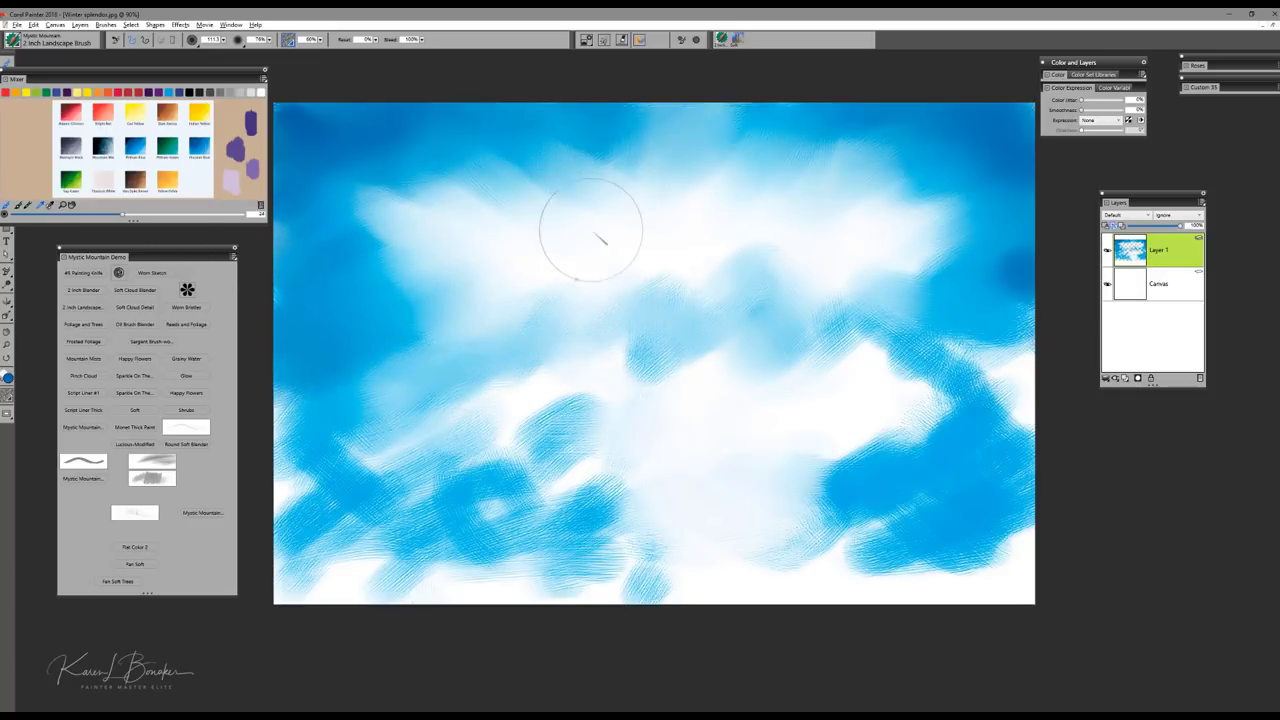
pyautogui.moveTo(742, 173)
pyautogui.mouseDown()
pyautogui.moveTo(886, 217)
pyautogui.moveTo(955, 125)
pyautogui.moveTo(934, 277)
pyautogui.moveTo(830, 342)
pyautogui.moveTo(662, 352)
pyautogui.moveTo(1043, 323)
pyautogui.moveTo(891, 529)
pyautogui.moveTo(732, 541)
pyautogui.moveTo(598, 505)
pyautogui.moveTo(425, 520)
pyautogui.moveTo(356, 565)
pyautogui.mouseUp()
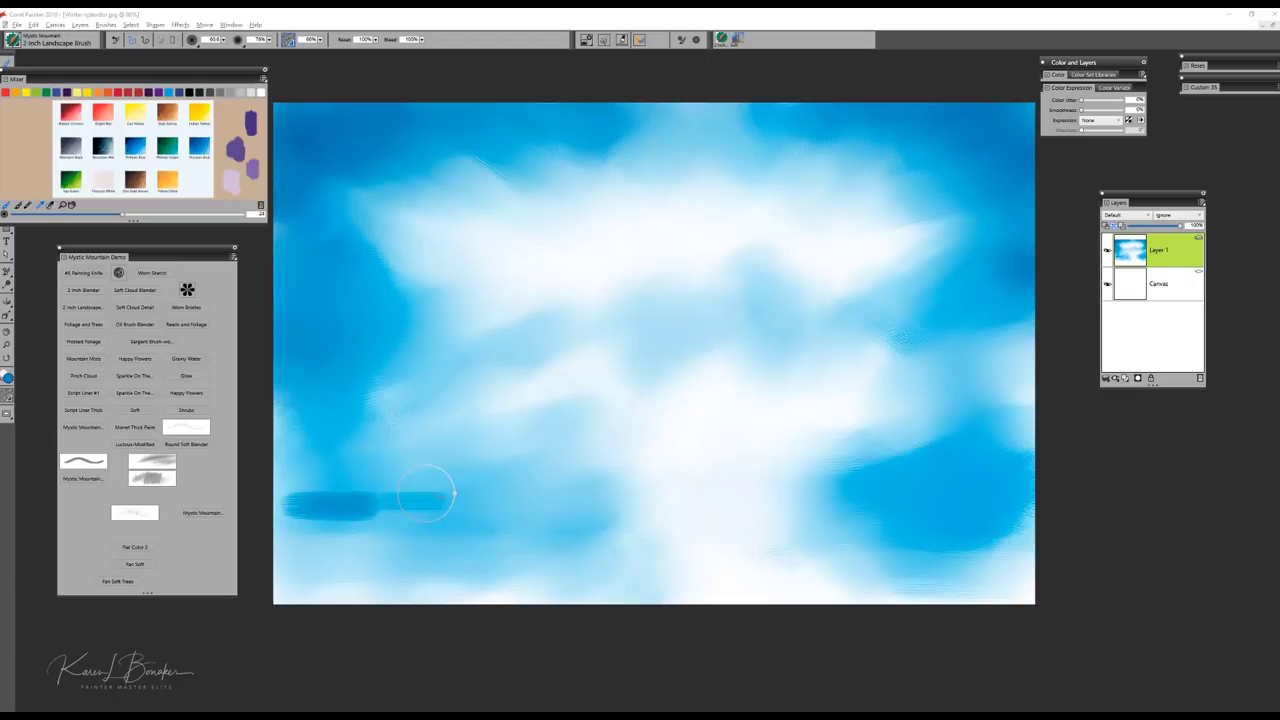
# Step: Paint horizontal blue water strokes in the canvas's lower left area with Resat at 100% and a smaller brush
pyautogui.moveTo(277, 501)
pyautogui.mouseDown()
pyautogui.moveTo(362, 491)
pyautogui.moveTo(263, 476)
pyautogui.moveTo(332, 473)
pyautogui.moveTo(358, 478)
pyautogui.moveTo(257, 479)
pyautogui.moveTo(424, 485)
pyautogui.mouseUp()
pyautogui.moveTo(238, 514); pyautogui.dragTo(456, 519)
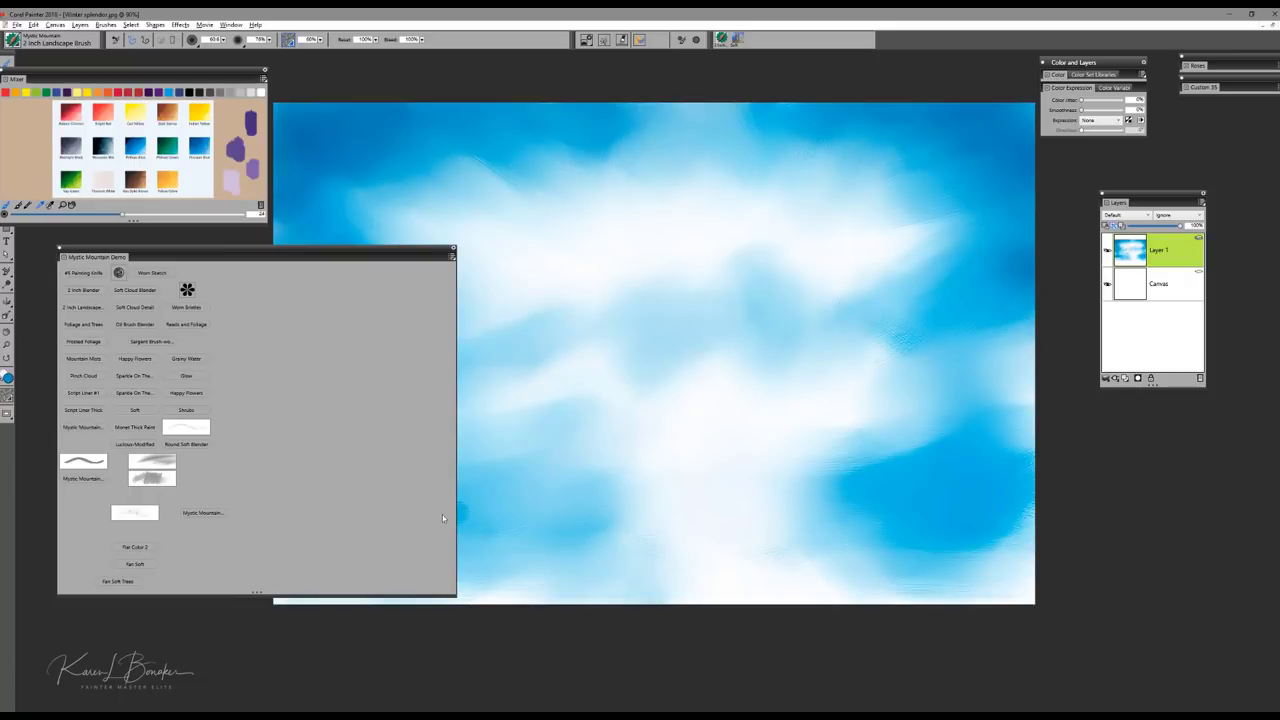
pyautogui.moveTo(456, 517)
pyautogui.mouseDown()
pyautogui.moveTo(230, 517)
pyautogui.moveTo(303, 471)
pyautogui.moveTo(485, 474)
pyautogui.moveTo(415, 510)
pyautogui.mouseUp()
pyautogui.moveTo(279, 532)
pyautogui.mouseDown()
pyautogui.moveTo(490, 528)
pyautogui.moveTo(334, 534)
pyautogui.moveTo(449, 551)
pyautogui.moveTo(362, 577)
pyautogui.moveTo(237, 586)
pyautogui.moveTo(488, 590)
pyautogui.mouseUp()
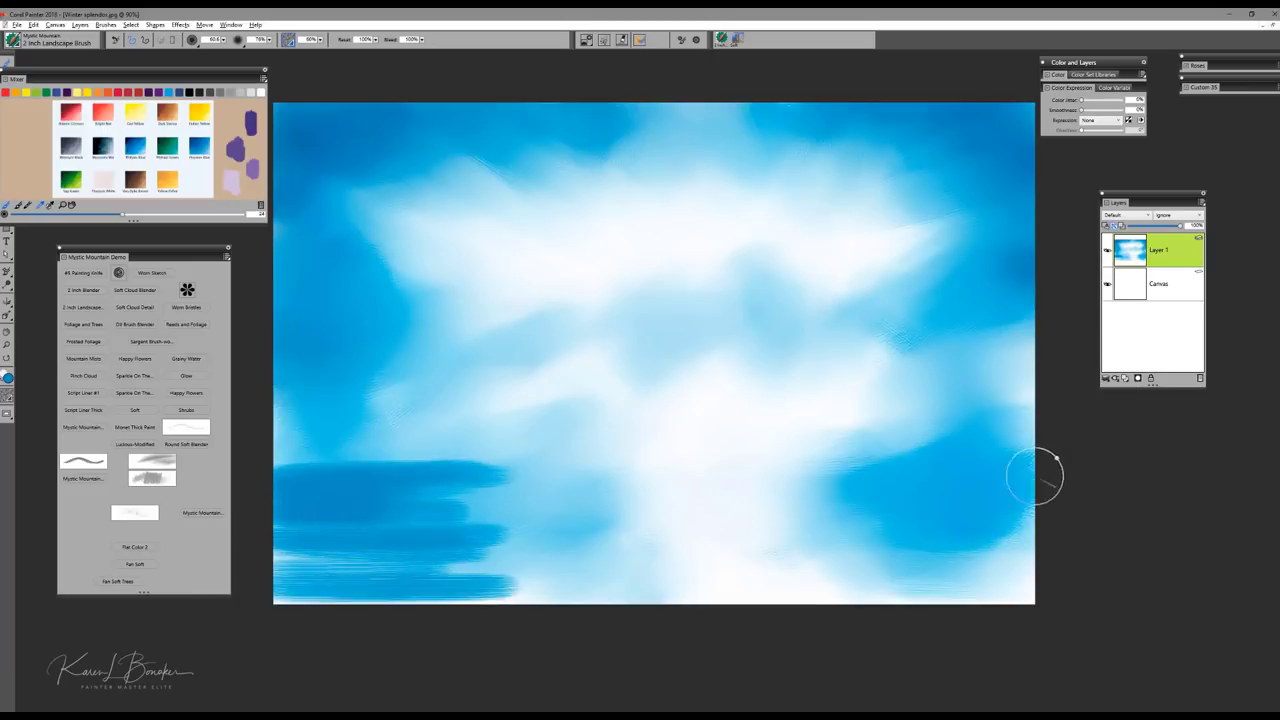
# Step: Paint horizontal blue water strokes across the canvas's lower right area and extend the lower left water toward the center and upward
pyautogui.moveTo(1034, 471)
pyautogui.mouseDown()
pyautogui.moveTo(901, 463)
pyautogui.moveTo(1043, 455)
pyautogui.moveTo(855, 458)
pyautogui.mouseUp()
pyautogui.moveTo(855, 458); pyautogui.dragTo(999, 457)
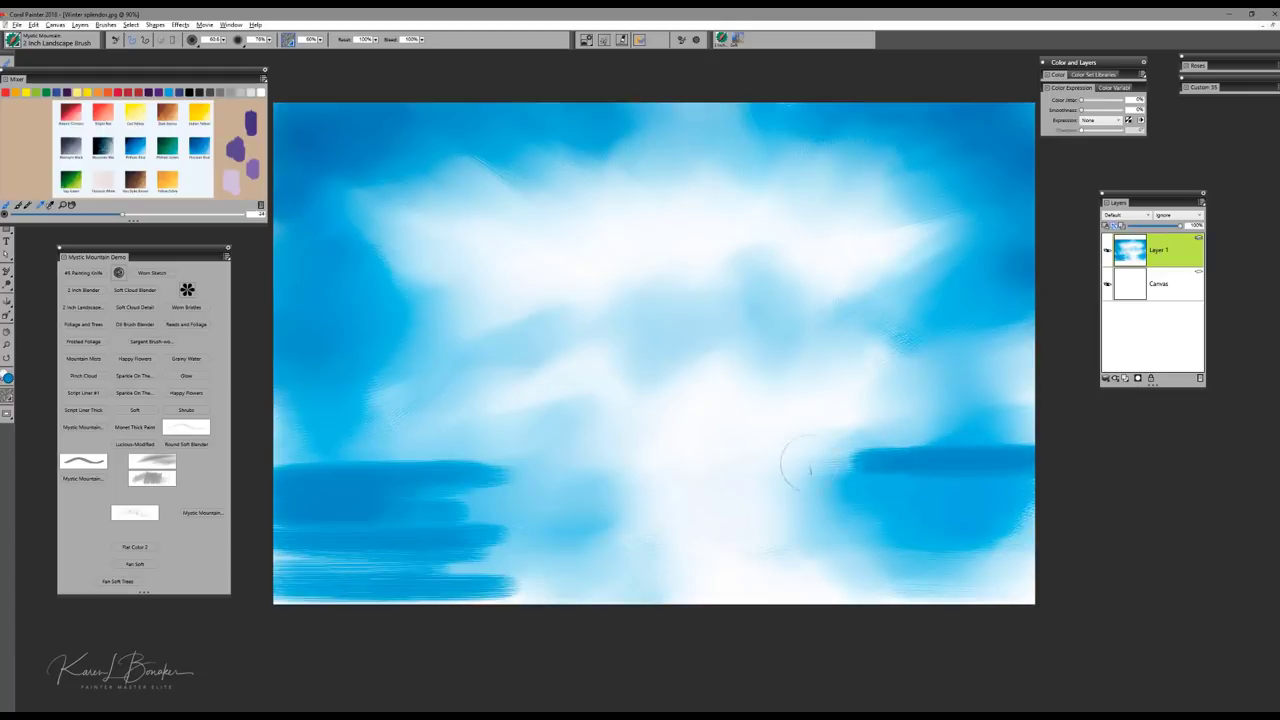
pyautogui.moveTo(1071, 474)
pyautogui.mouseDown()
pyautogui.moveTo(927, 494)
pyautogui.moveTo(1071, 515)
pyautogui.moveTo(900, 529)
pyautogui.moveTo(994, 534)
pyautogui.moveTo(880, 540)
pyautogui.moveTo(1014, 577)
pyautogui.moveTo(903, 589)
pyautogui.moveTo(806, 466)
pyautogui.moveTo(1000, 466)
pyautogui.moveTo(1000, 501)
pyautogui.moveTo(831, 514)
pyautogui.moveTo(1023, 580)
pyautogui.moveTo(825, 590)
pyautogui.mouseUp()
pyautogui.moveTo(440, 470)
pyautogui.mouseDown()
pyautogui.moveTo(285, 462)
pyautogui.moveTo(501, 470)
pyautogui.moveTo(367, 447)
pyautogui.moveTo(490, 461)
pyautogui.moveTo(256, 461)
pyautogui.moveTo(509, 474)
pyautogui.moveTo(302, 497)
pyautogui.moveTo(335, 515)
pyautogui.moveTo(521, 515)
pyautogui.moveTo(305, 576)
pyautogui.moveTo(515, 597)
pyautogui.moveTo(341, 596)
pyautogui.moveTo(639, 590)
pyautogui.moveTo(382, 541)
pyautogui.moveTo(629, 518)
pyautogui.moveTo(524, 511)
pyautogui.moveTo(470, 481)
pyautogui.moveTo(488, 465)
pyautogui.moveTo(376, 457)
pyautogui.mouseUp()
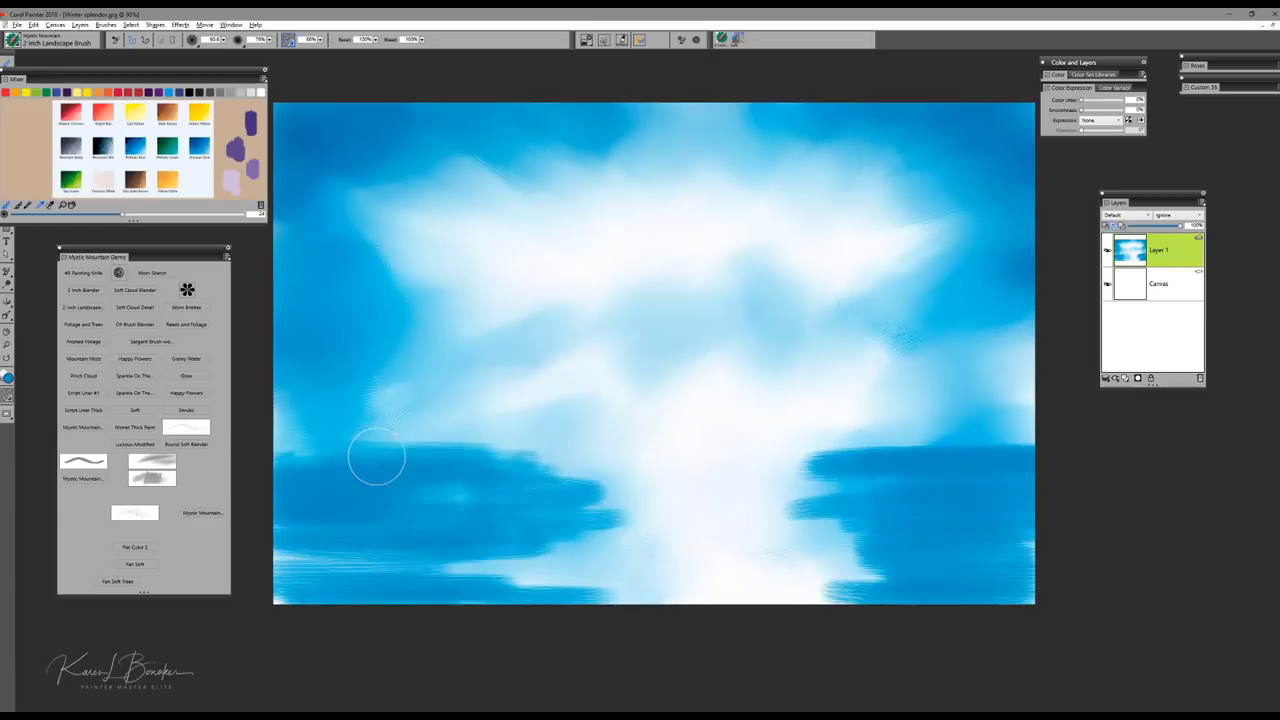
pyautogui.moveTo(877, 458)
pyautogui.mouseDown()
pyautogui.moveTo(1012, 452)
pyautogui.moveTo(867, 447)
pyautogui.moveTo(1007, 448)
pyautogui.moveTo(864, 577)
pyautogui.moveTo(1004, 606)
pyautogui.mouseUp()
pyautogui.moveTo(441, 595)
pyautogui.mouseDown()
pyautogui.moveTo(523, 579)
pyautogui.moveTo(379, 554)
pyautogui.moveTo(345, 566)
pyautogui.moveTo(371, 564)
pyautogui.moveTo(434, 472)
pyautogui.mouseUp()
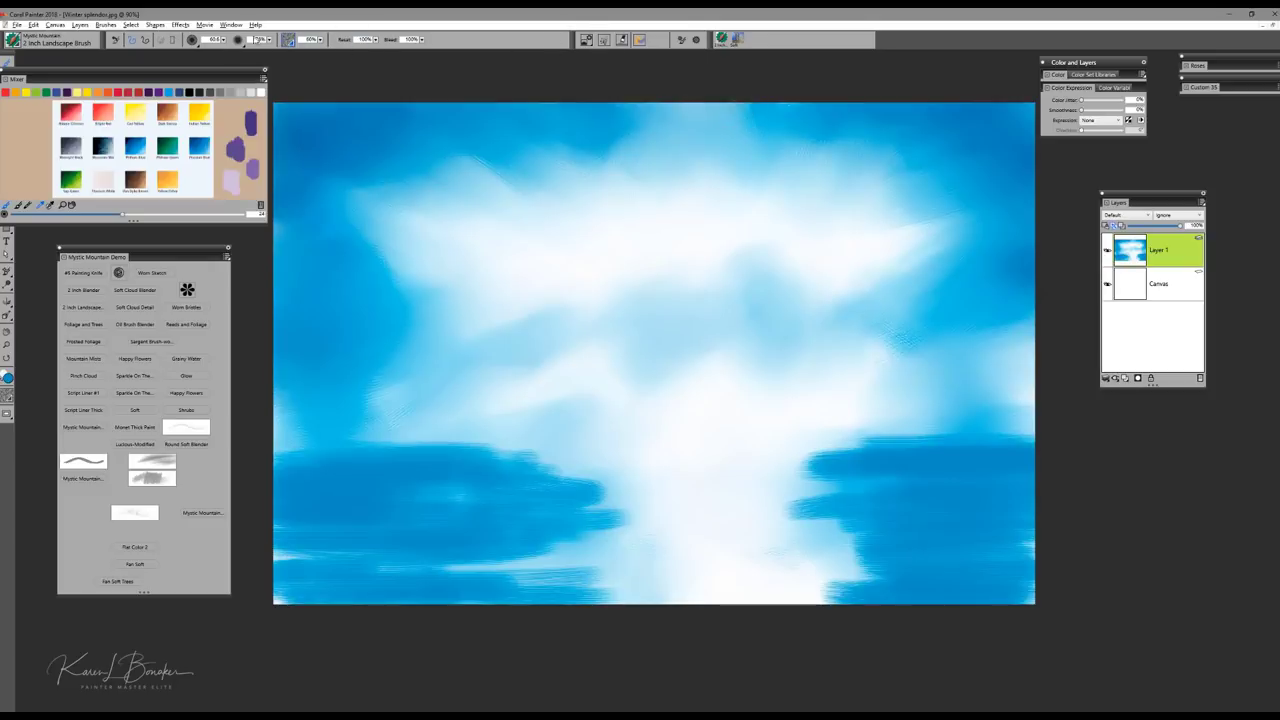
# Step: Set the brush's Resat to 0%, enlarge it, and blend the water areas on both sides into smooth horizontal tones
pyautogui.click(269, 41)
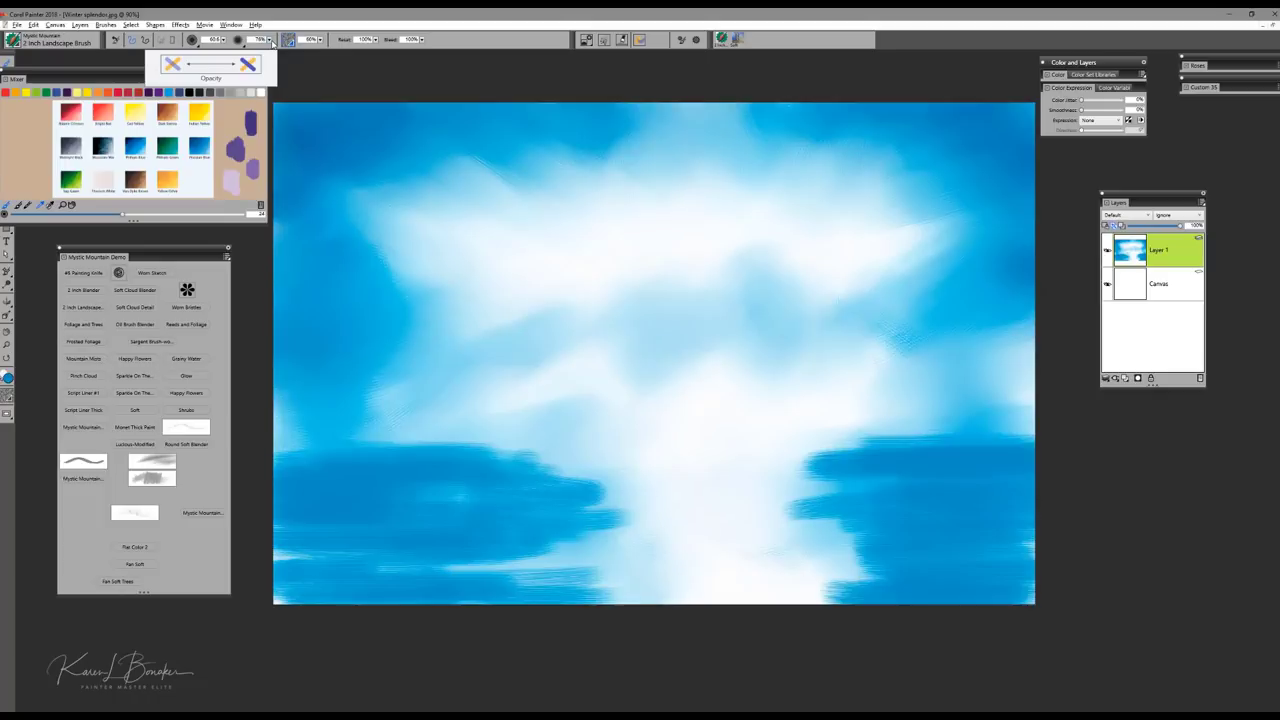
pyautogui.click(224, 40)
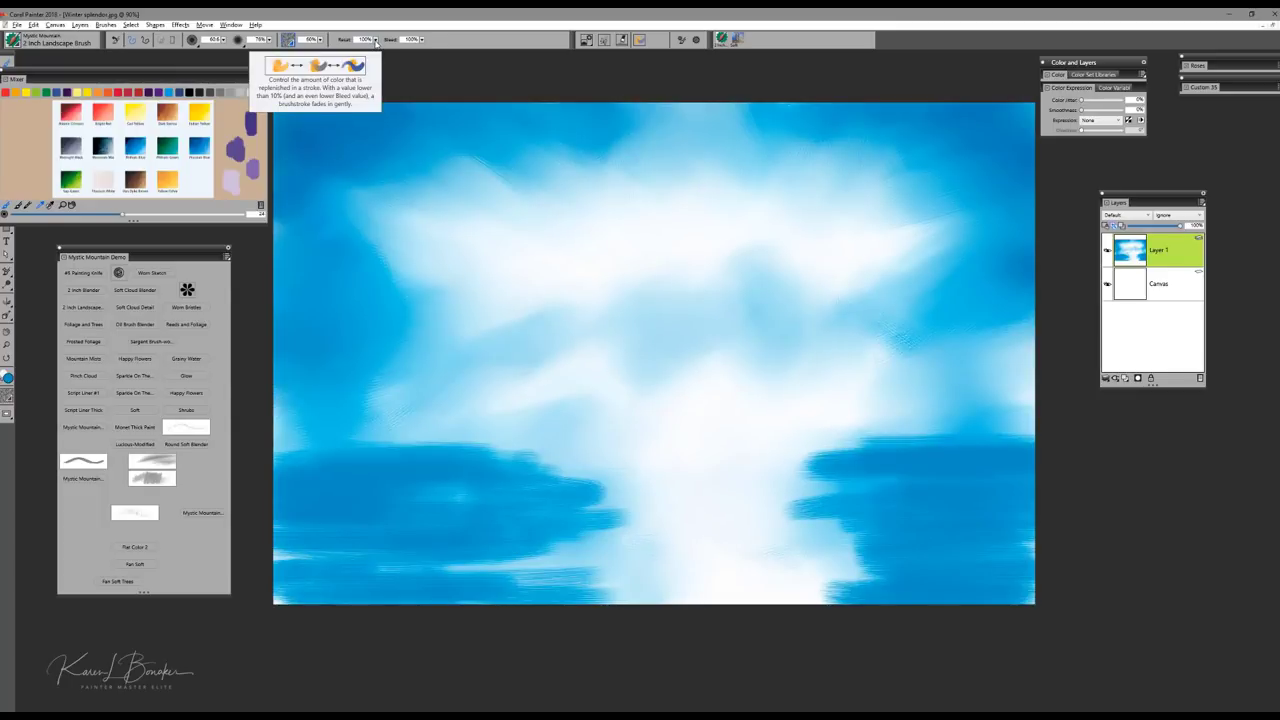
pyautogui.click(376, 41)
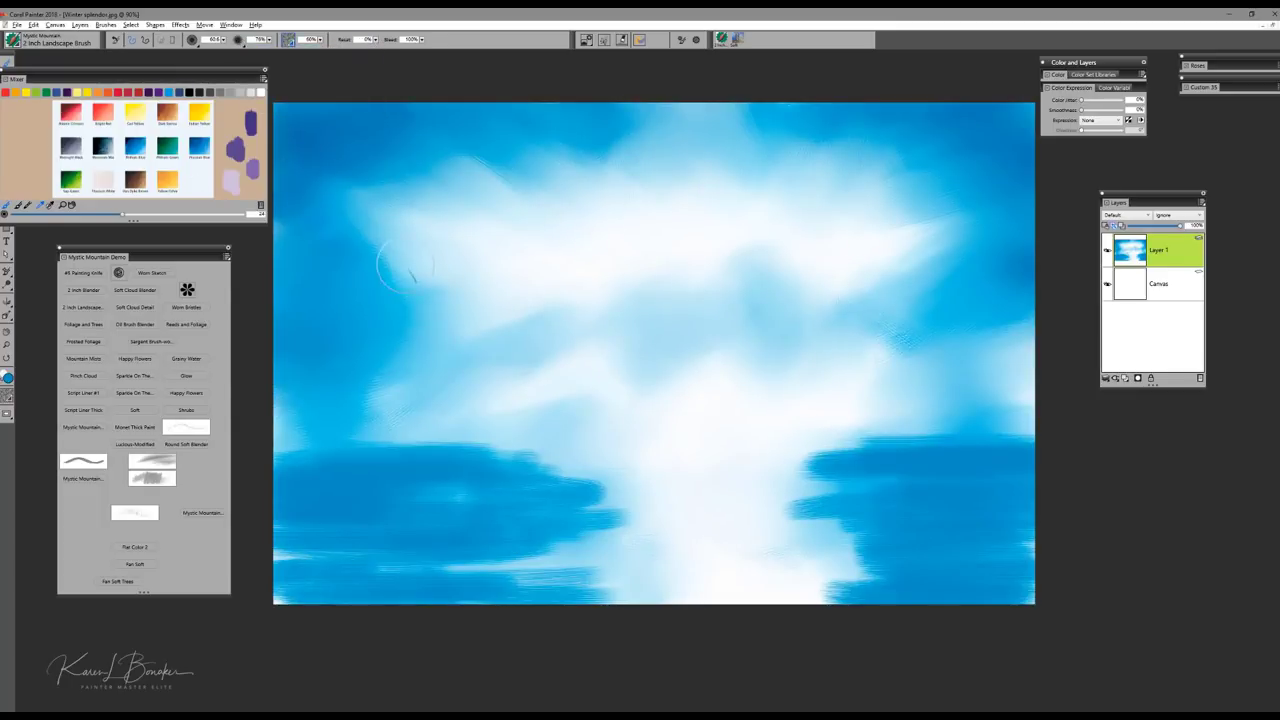
pyautogui.moveTo(1006, 460)
pyautogui.mouseDown()
pyautogui.moveTo(1042, 459)
pyautogui.moveTo(793, 455)
pyautogui.moveTo(830, 445)
pyautogui.moveTo(789, 460)
pyautogui.moveTo(986, 450)
pyautogui.moveTo(1110, 473)
pyautogui.moveTo(1134, 497)
pyautogui.moveTo(1047, 525)
pyautogui.mouseUp()
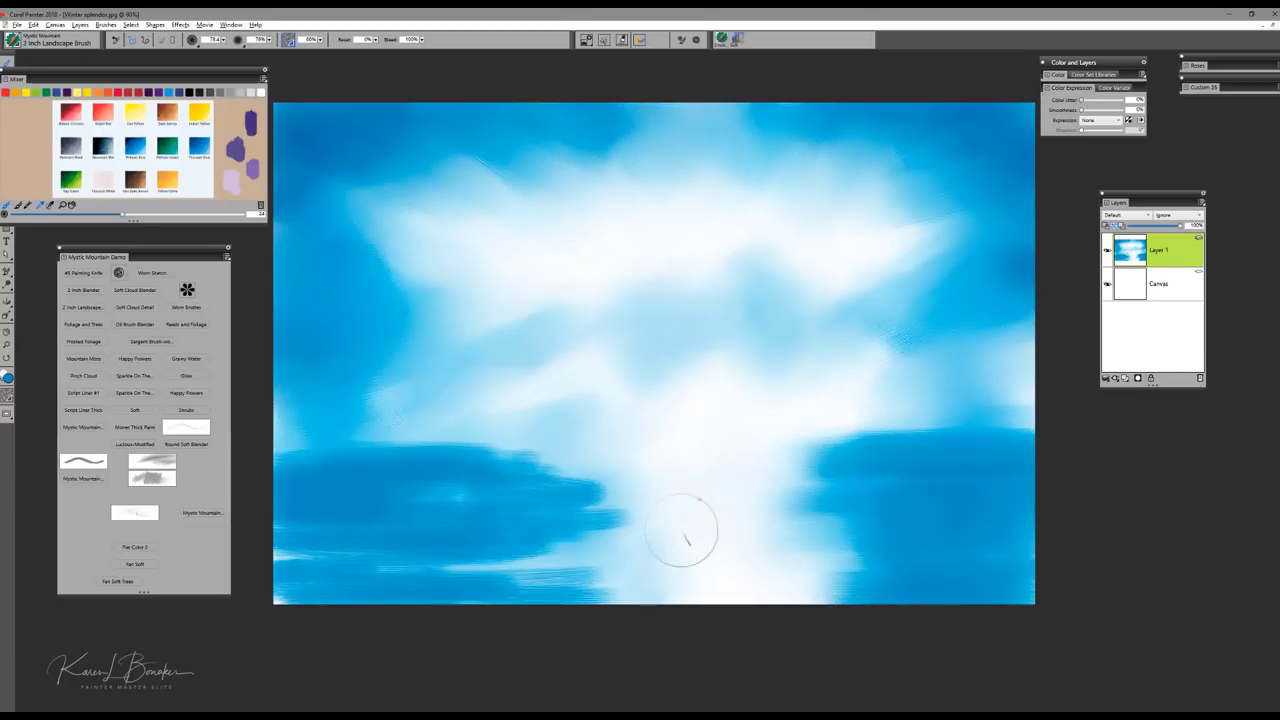
pyautogui.moveTo(961, 430)
pyautogui.mouseDown()
pyautogui.moveTo(1061, 501)
pyautogui.moveTo(1075, 557)
pyautogui.moveTo(1122, 581)
pyautogui.moveTo(1080, 604)
pyautogui.mouseUp()
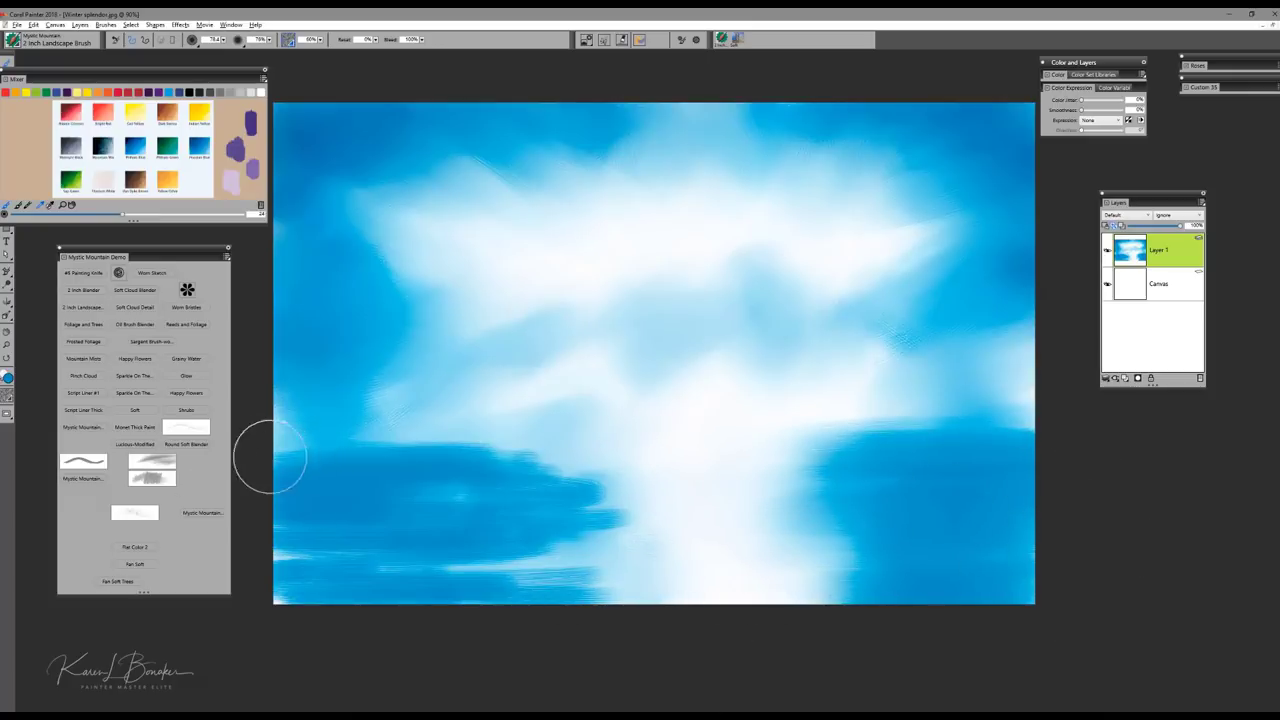
pyautogui.moveTo(669, 489)
pyautogui.mouseDown()
pyautogui.moveTo(310, 512)
pyautogui.moveTo(672, 514)
pyautogui.moveTo(288, 533)
pyautogui.moveTo(478, 547)
pyautogui.moveTo(298, 557)
pyautogui.moveTo(660, 561)
pyautogui.moveTo(237, 570)
pyautogui.mouseUp()
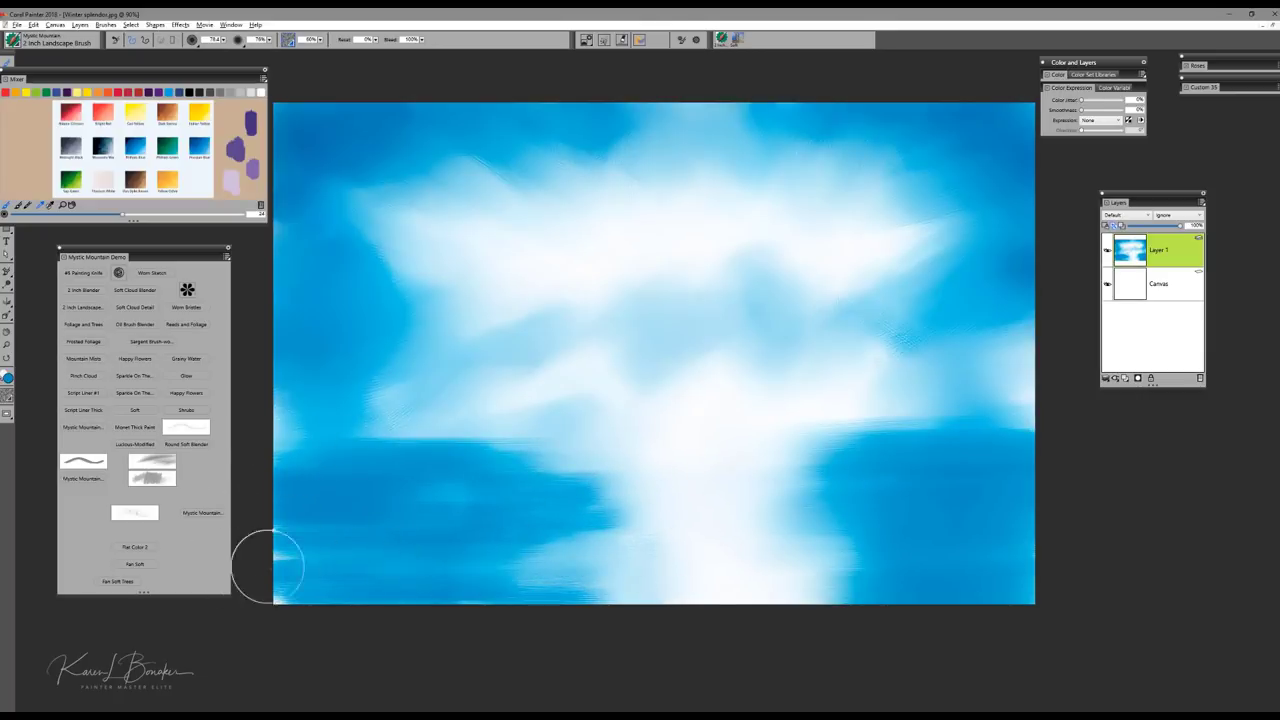
pyautogui.moveTo(616, 471)
pyautogui.mouseDown()
pyautogui.moveTo(376, 454)
pyautogui.moveTo(617, 456)
pyautogui.mouseUp()
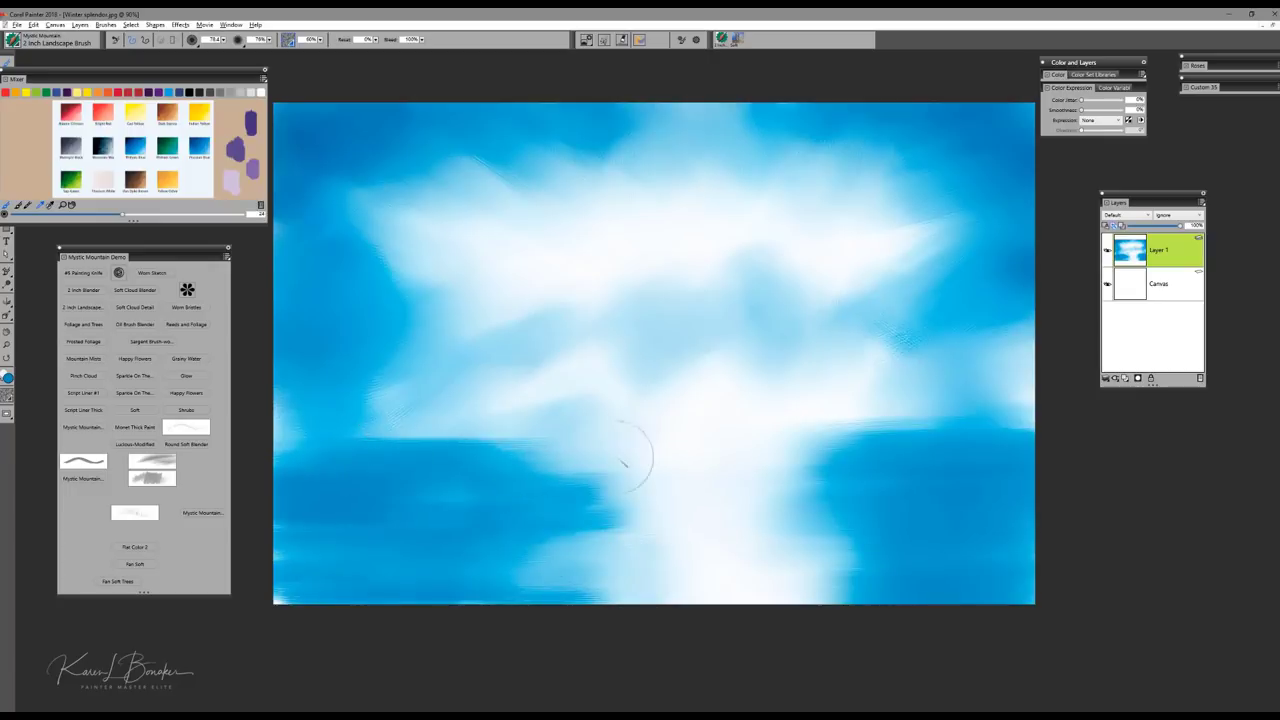
pyautogui.moveTo(304, 455)
pyautogui.mouseDown()
pyautogui.moveTo(500, 449)
pyautogui.moveTo(263, 485)
pyautogui.moveTo(559, 503)
pyautogui.moveTo(378, 530)
pyautogui.moveTo(636, 533)
pyautogui.moveTo(273, 563)
pyautogui.mouseUp()
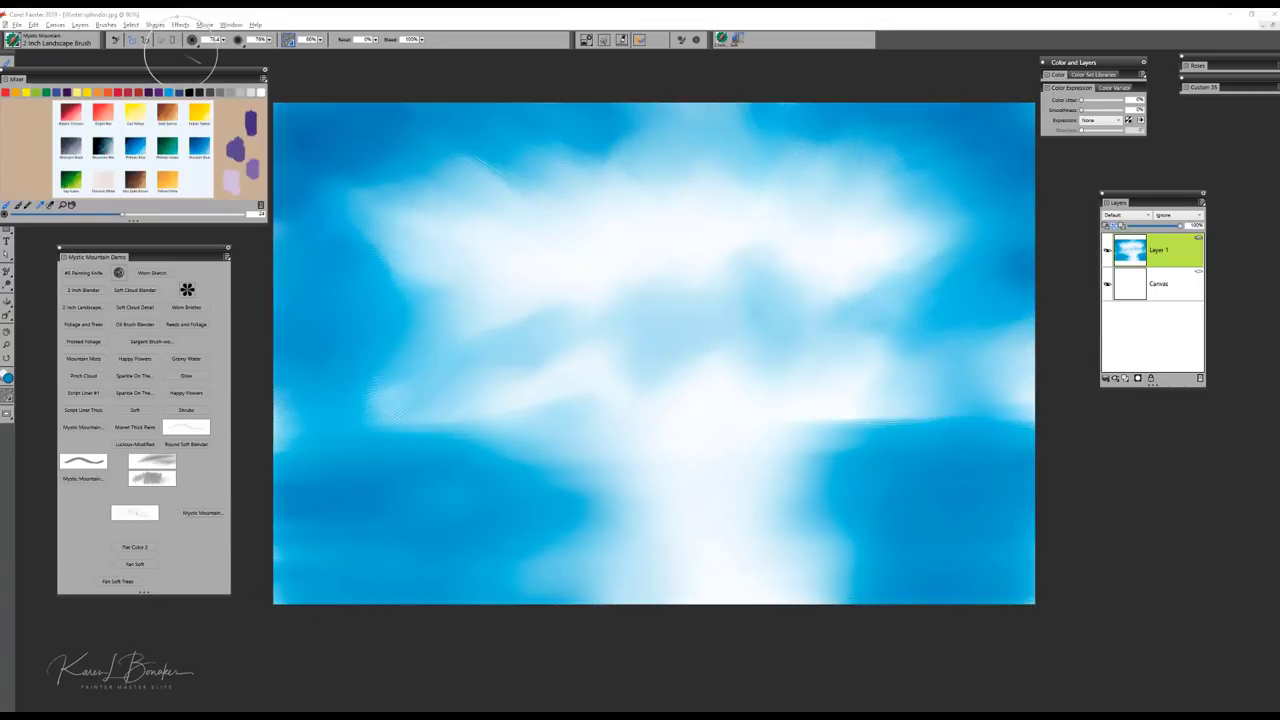
# Step: Add a new layer and paint puffy pale blue clouds in the sky's upper left with the Soft Cloud Detail brush
pyautogui.hotkey('ctrl', 'shift', 'n')
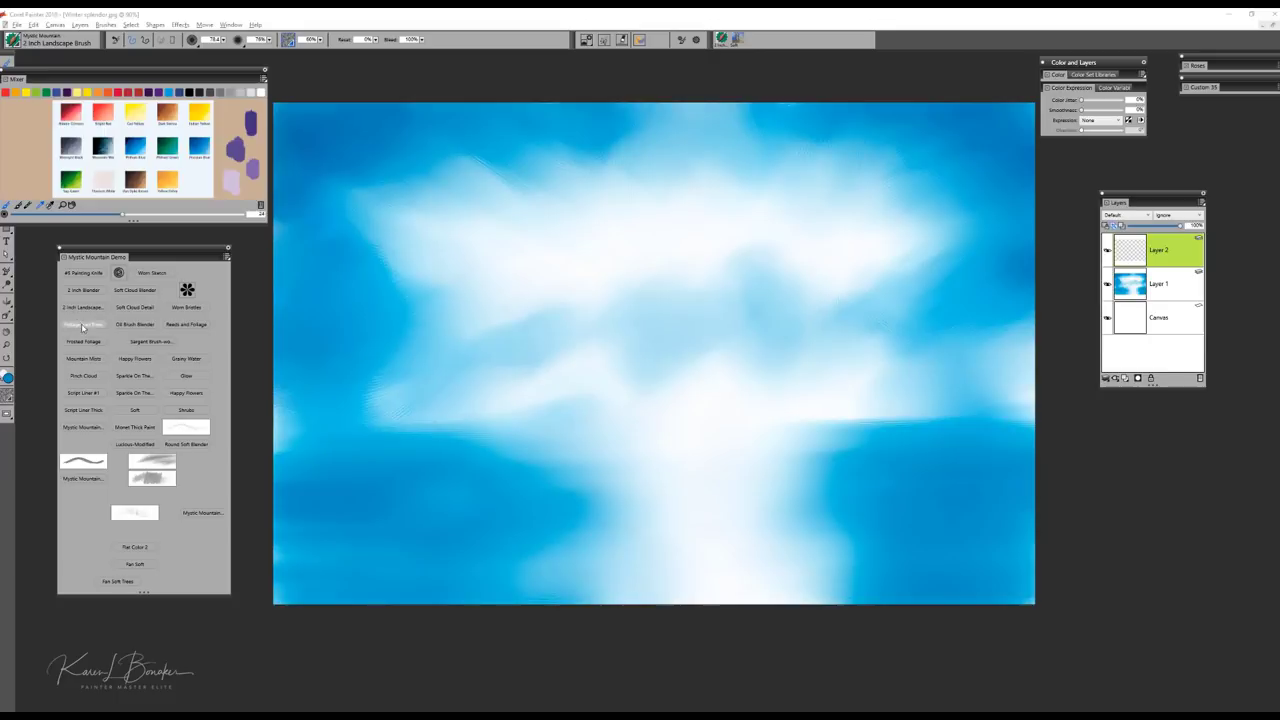
pyautogui.click(143, 311)
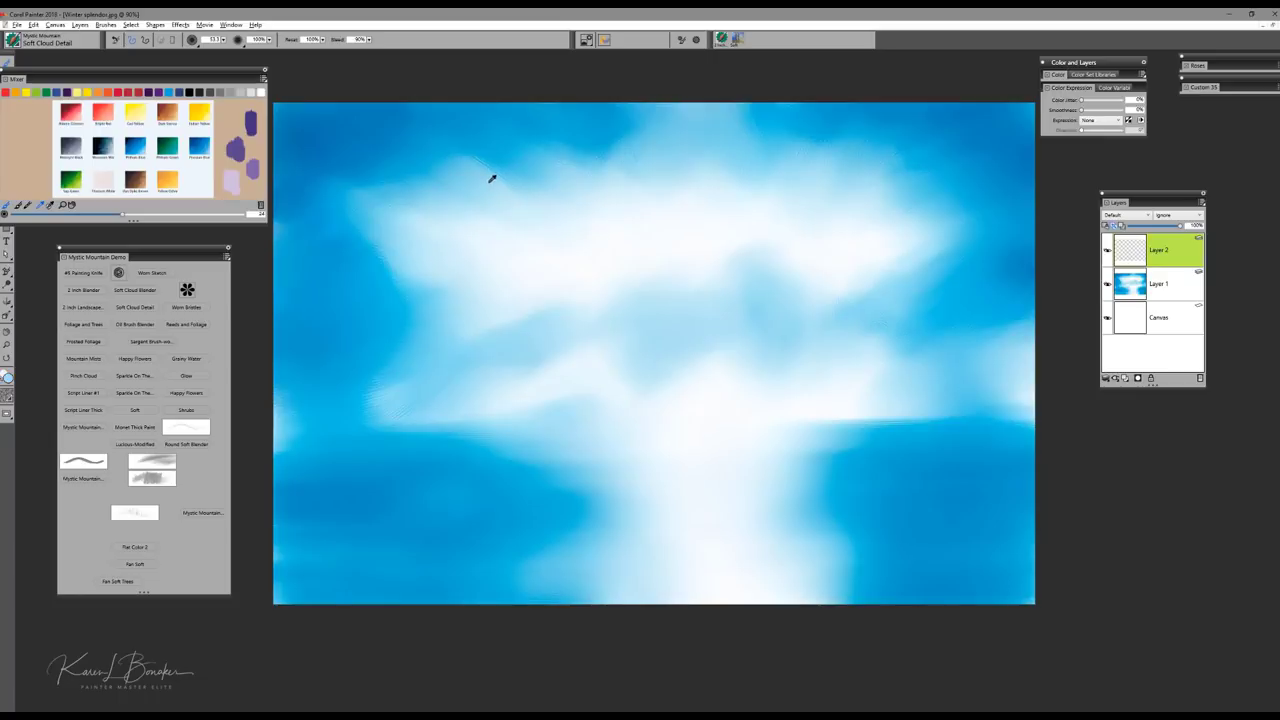
pyautogui.moveTo(494, 184)
pyautogui.mouseDown()
pyautogui.moveTo(498, 170)
pyautogui.moveTo(484, 178)
pyautogui.moveTo(512, 192)
pyautogui.moveTo(482, 184)
pyautogui.moveTo(530, 152)
pyautogui.moveTo(557, 184)
pyautogui.mouseUp()
pyautogui.moveTo(467, 203)
pyautogui.mouseDown()
pyautogui.moveTo(524, 232)
pyautogui.moveTo(577, 188)
pyautogui.mouseUp()
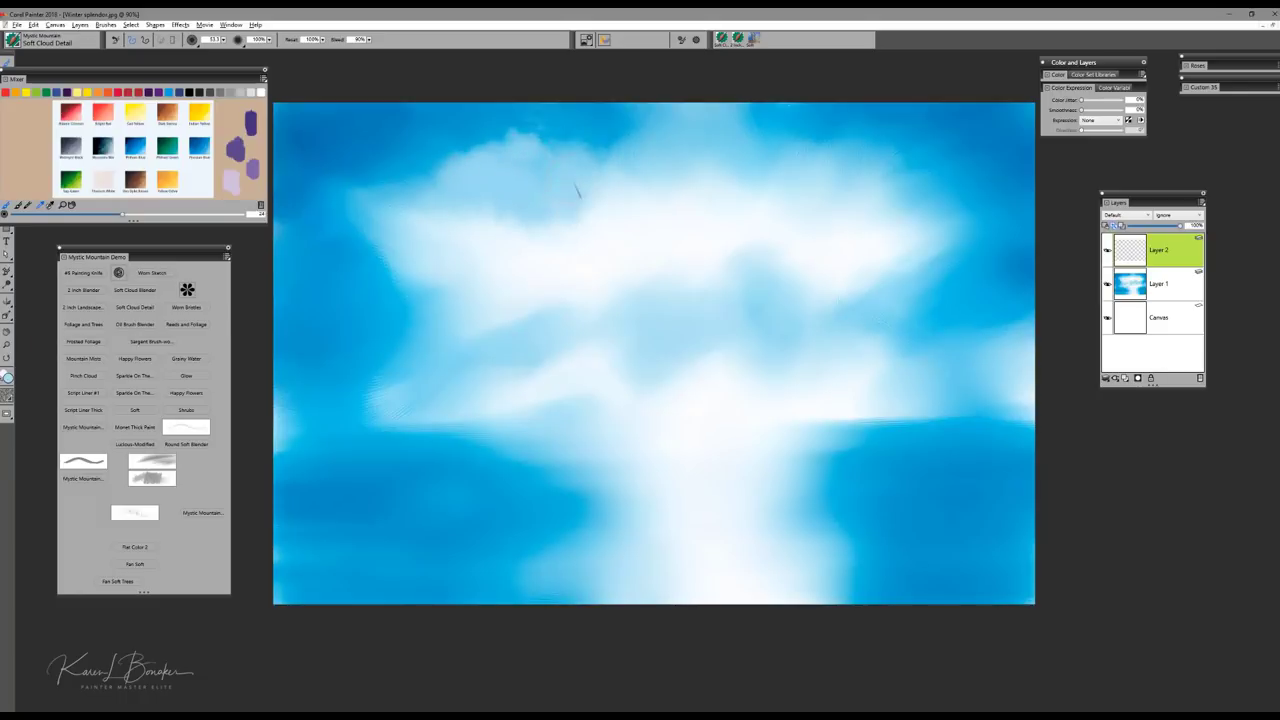
pyautogui.moveTo(428, 233)
pyautogui.mouseDown()
pyautogui.moveTo(373, 210)
pyautogui.moveTo(419, 182)
pyautogui.moveTo(500, 211)
pyautogui.moveTo(512, 240)
pyautogui.moveTo(452, 221)
pyautogui.moveTo(435, 195)
pyautogui.moveTo(492, 218)
pyautogui.moveTo(520, 212)
pyautogui.moveTo(470, 210)
pyautogui.moveTo(463, 228)
pyautogui.moveTo(581, 197)
pyautogui.moveTo(593, 140)
pyautogui.moveTo(615, 168)
pyautogui.mouseUp()
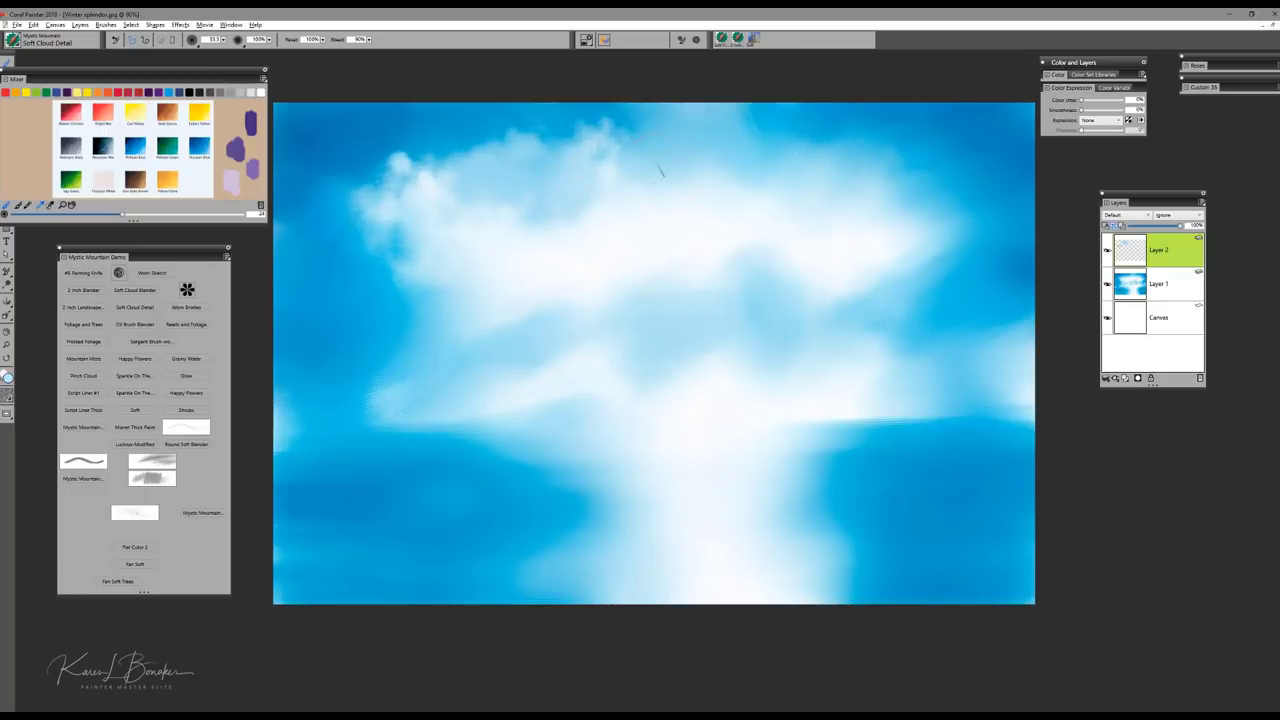
# Step: Paint puffy clouds across the sky's upper right, and add wispy cloud edges at both sides and along the upper edge
pyautogui.moveTo(823, 177)
pyautogui.mouseDown()
pyautogui.moveTo(841, 138)
pyautogui.moveTo(854, 160)
pyautogui.moveTo(880, 154)
pyautogui.moveTo(862, 132)
pyautogui.moveTo(930, 185)
pyautogui.mouseUp()
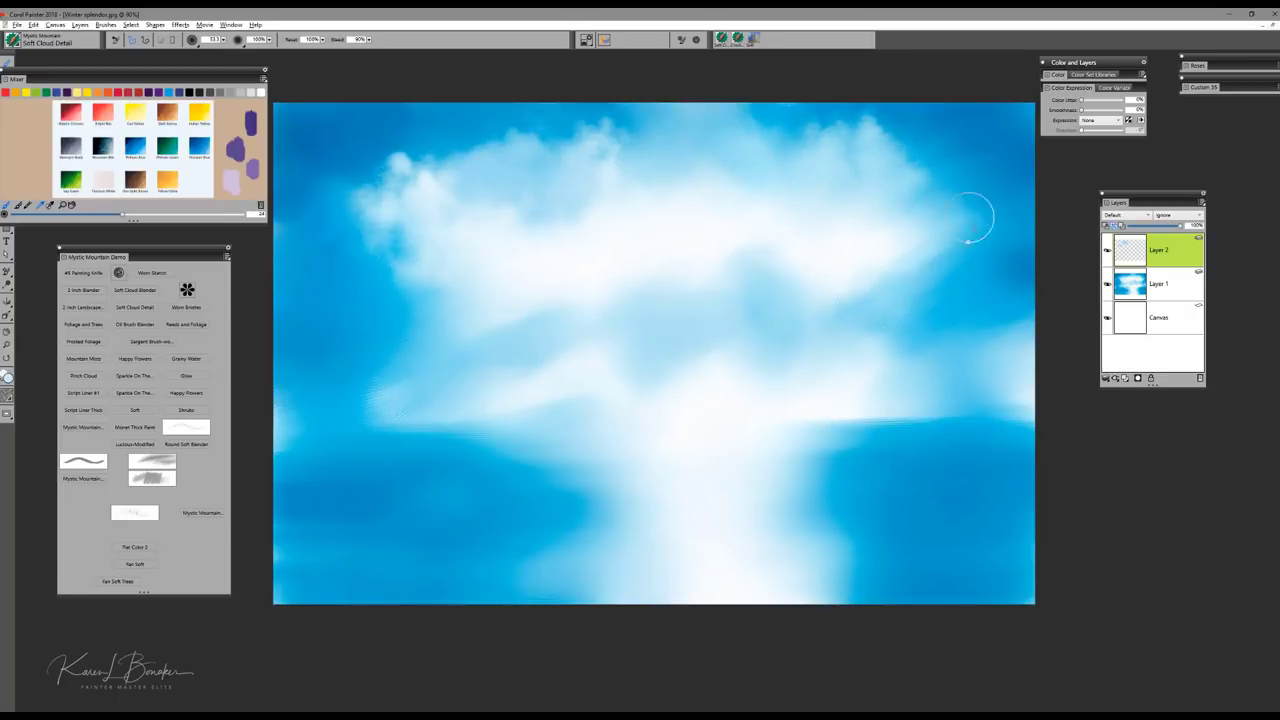
pyautogui.moveTo(950, 236); pyautogui.dragTo(986, 206)
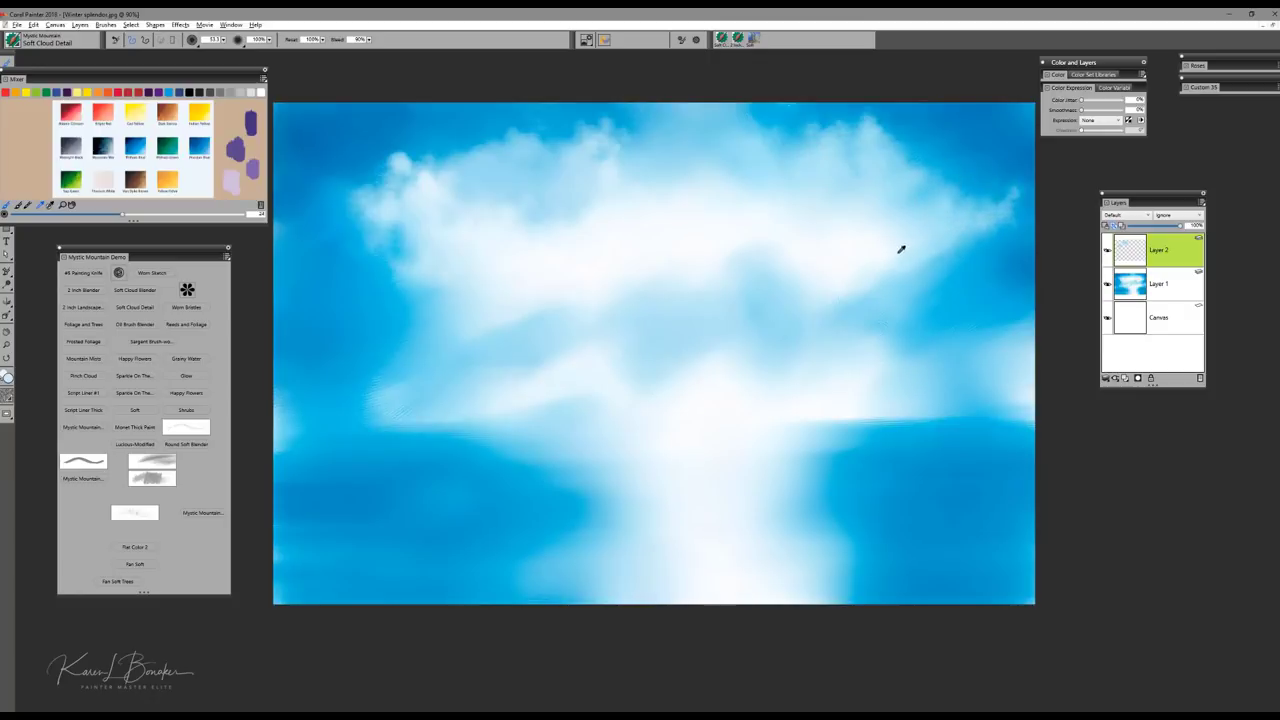
pyautogui.moveTo(948, 265)
pyautogui.mouseDown()
pyautogui.moveTo(980, 225)
pyautogui.moveTo(950, 210)
pyautogui.moveTo(960, 167)
pyautogui.moveTo(973, 209)
pyautogui.mouseUp()
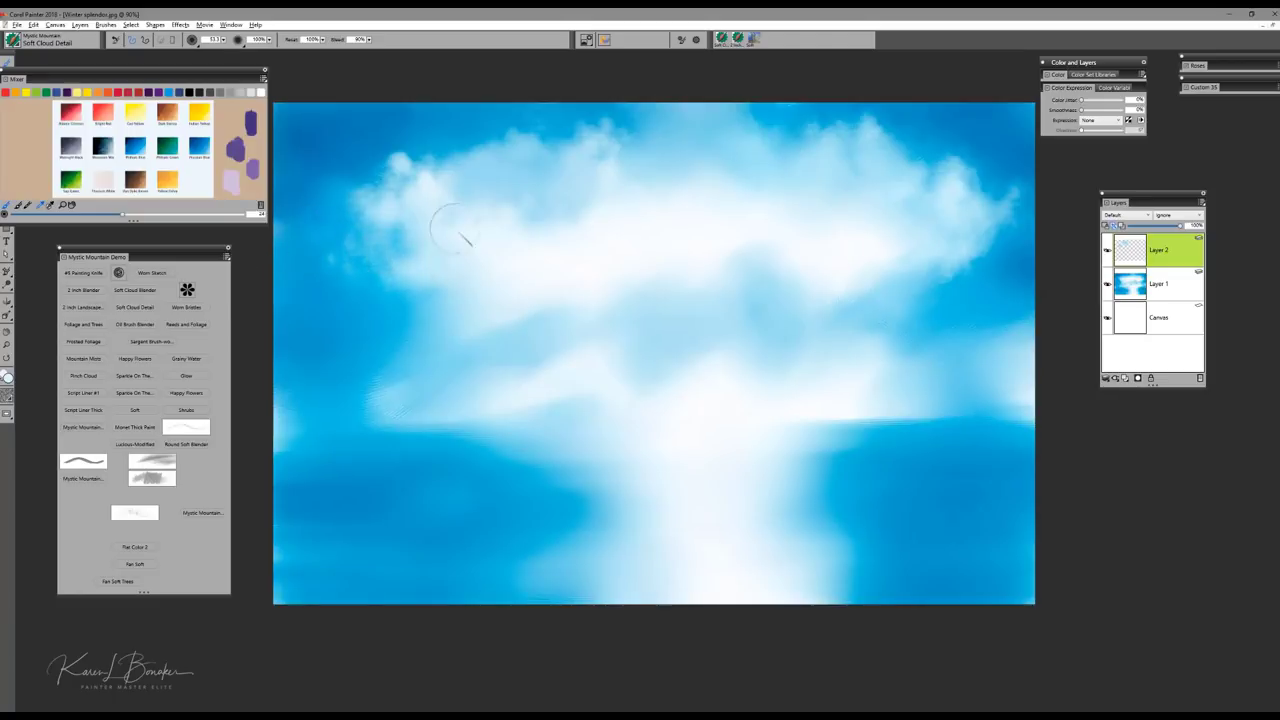
pyautogui.moveTo(350, 232)
pyautogui.mouseDown()
pyautogui.moveTo(311, 234)
pyautogui.moveTo(327, 221)
pyautogui.mouseUp()
pyautogui.keyDown('alt'); pyautogui.click(332, 197); pyautogui.keyUp('alt')
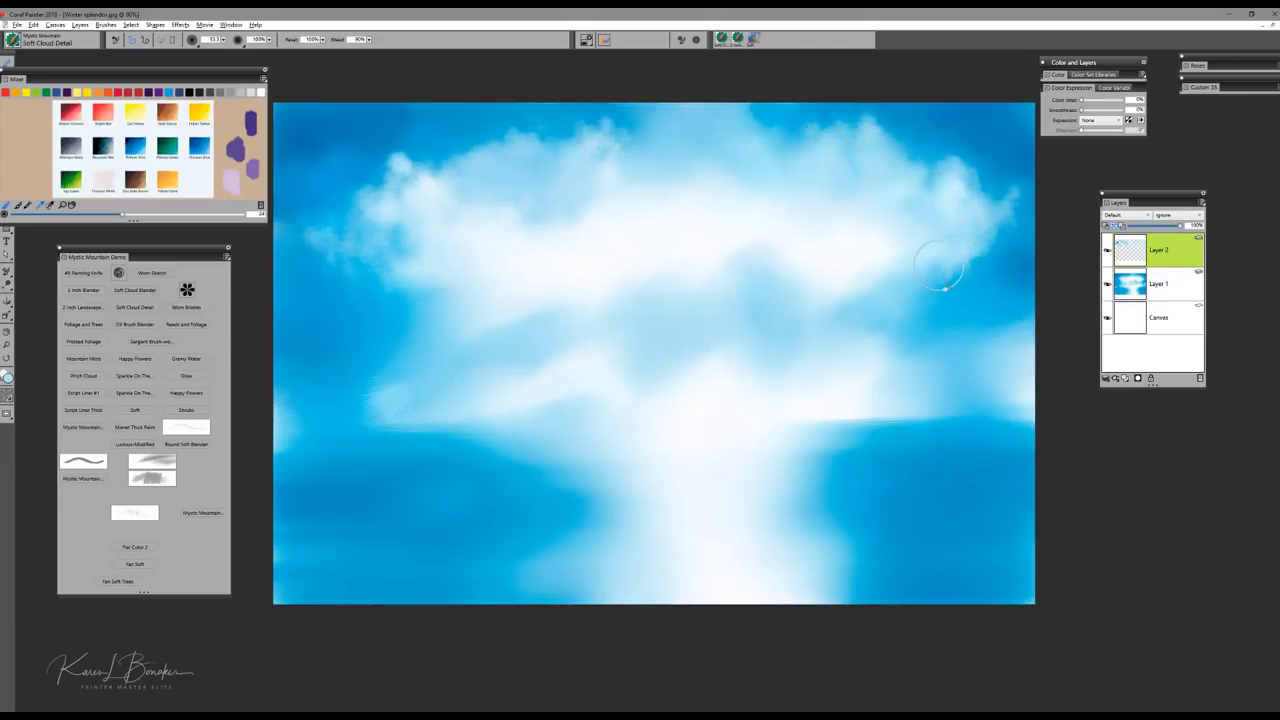
pyautogui.moveTo(939, 263)
pyautogui.mouseDown()
pyautogui.moveTo(1023, 286)
pyautogui.moveTo(1020, 274)
pyautogui.moveTo(881, 287)
pyautogui.mouseUp()
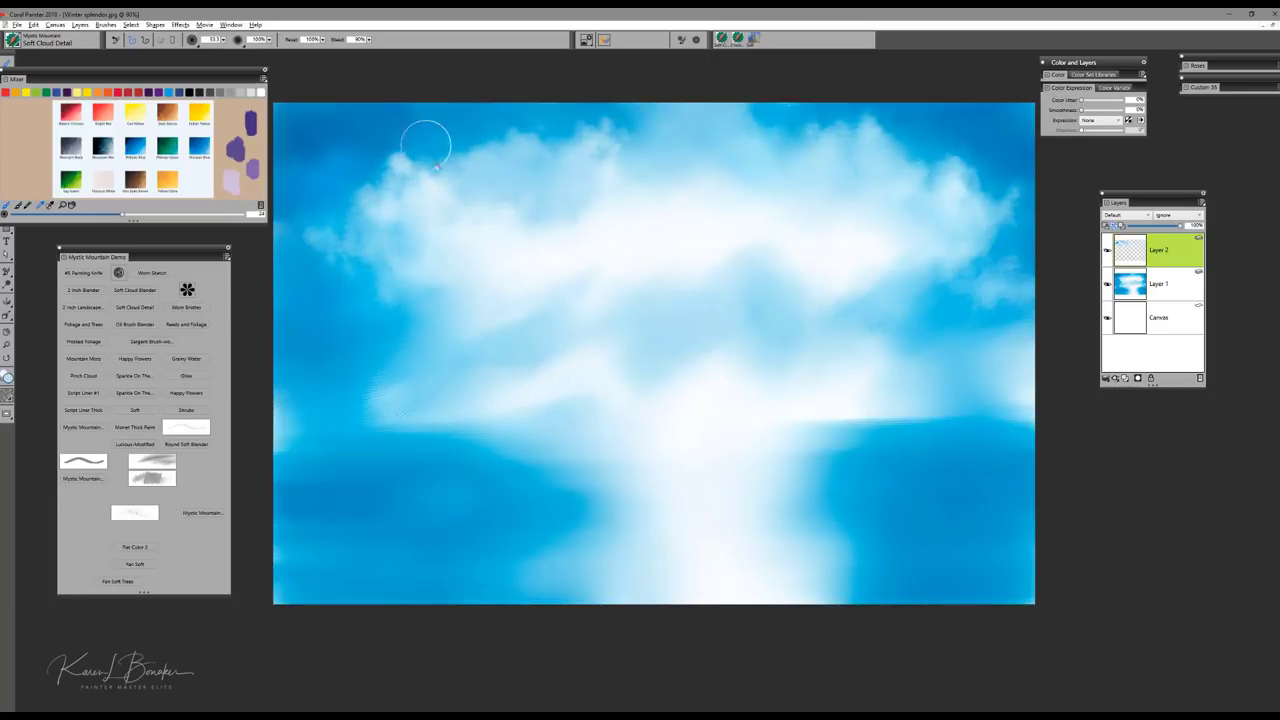
pyautogui.moveTo(474, 107)
pyautogui.mouseDown()
pyautogui.moveTo(440, 134)
pyautogui.moveTo(423, 94)
pyautogui.mouseUp()
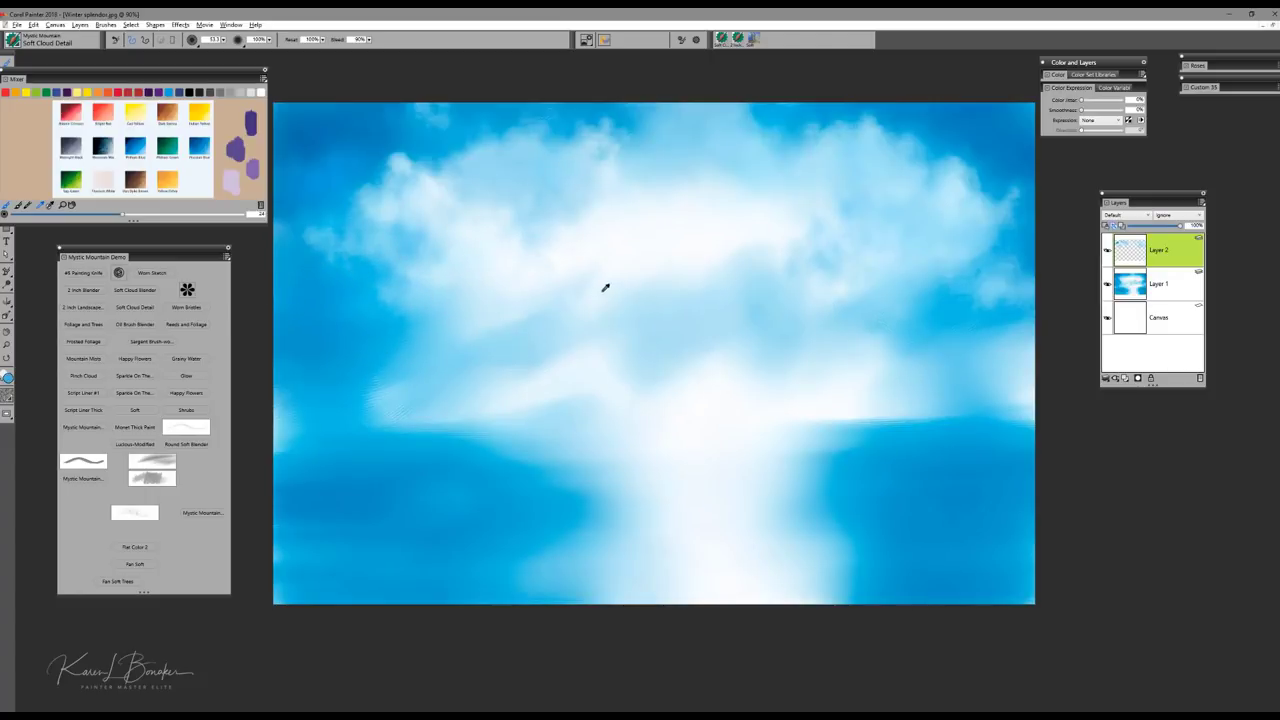
# Step: Change to a pale pink and dab soft color through the middle and lower parts of the clouds on both sides
pyautogui.keyDown('alt'); pyautogui.click(605, 288); pyautogui.keyUp('alt')
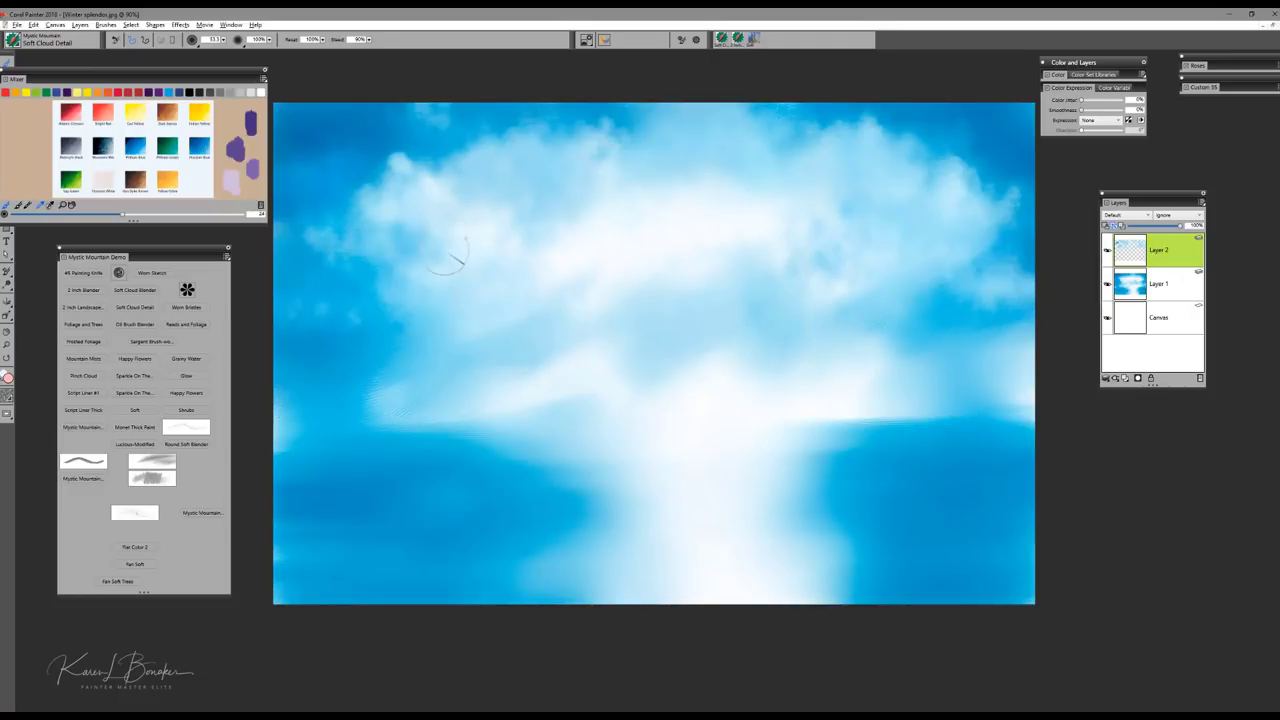
pyautogui.moveTo(503, 279)
pyautogui.mouseDown()
pyautogui.moveTo(557, 252)
pyautogui.moveTo(558, 228)
pyautogui.moveTo(569, 237)
pyautogui.moveTo(544, 264)
pyautogui.moveTo(581, 263)
pyautogui.moveTo(518, 250)
pyautogui.mouseUp()
pyautogui.moveTo(465, 245)
pyautogui.mouseDown()
pyautogui.moveTo(617, 222)
pyautogui.moveTo(582, 240)
pyautogui.mouseUp()
pyautogui.moveTo(444, 293)
pyautogui.mouseDown()
pyautogui.moveTo(366, 310)
pyautogui.moveTo(458, 285)
pyautogui.moveTo(360, 279)
pyautogui.mouseUp()
pyautogui.moveTo(648, 248); pyautogui.dragTo(668, 246)
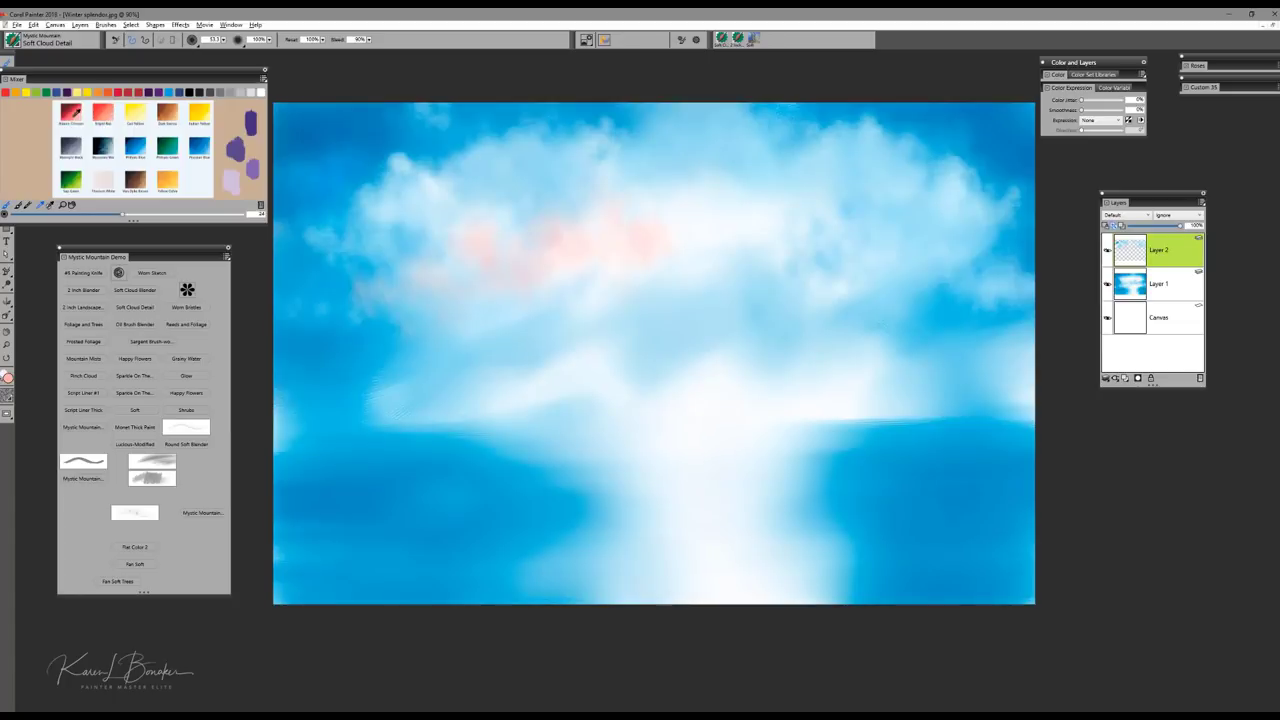
pyautogui.moveTo(400, 300)
pyautogui.mouseDown()
pyautogui.moveTo(318, 320)
pyautogui.moveTo(379, 306)
pyautogui.moveTo(312, 304)
pyautogui.moveTo(351, 276)
pyautogui.mouseUp()
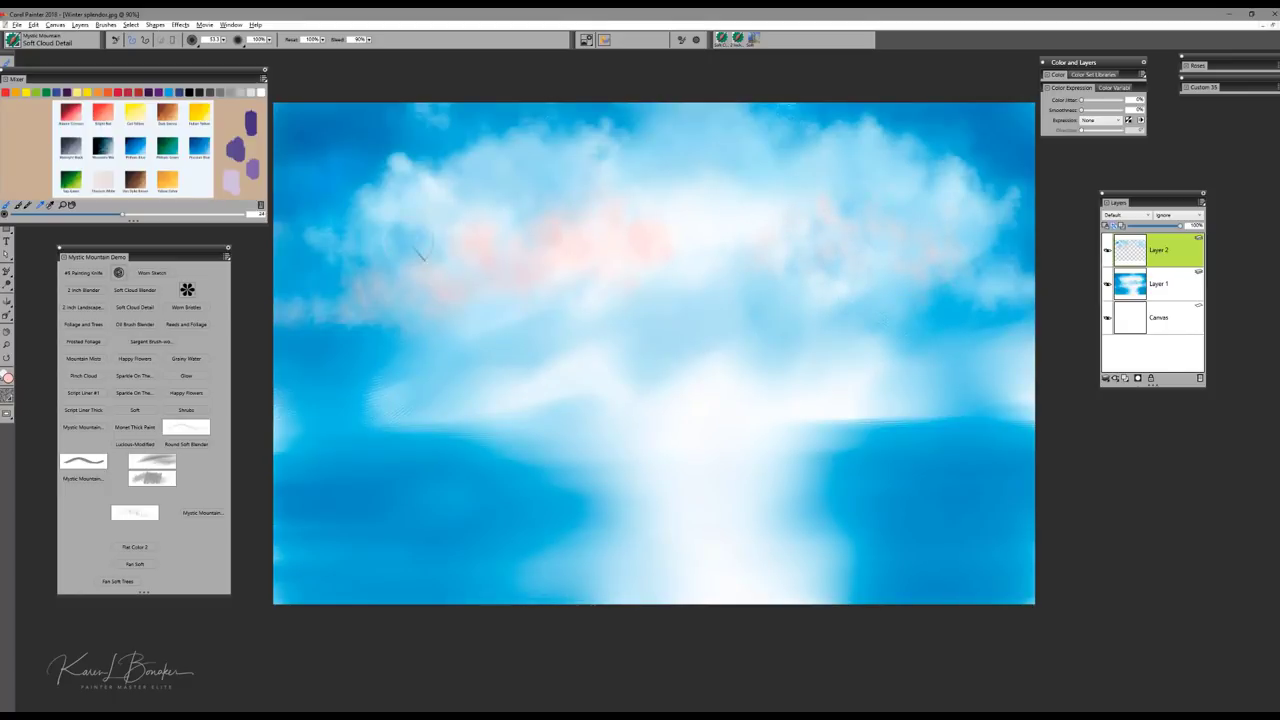
pyautogui.moveTo(427, 312); pyautogui.dragTo(368, 325)
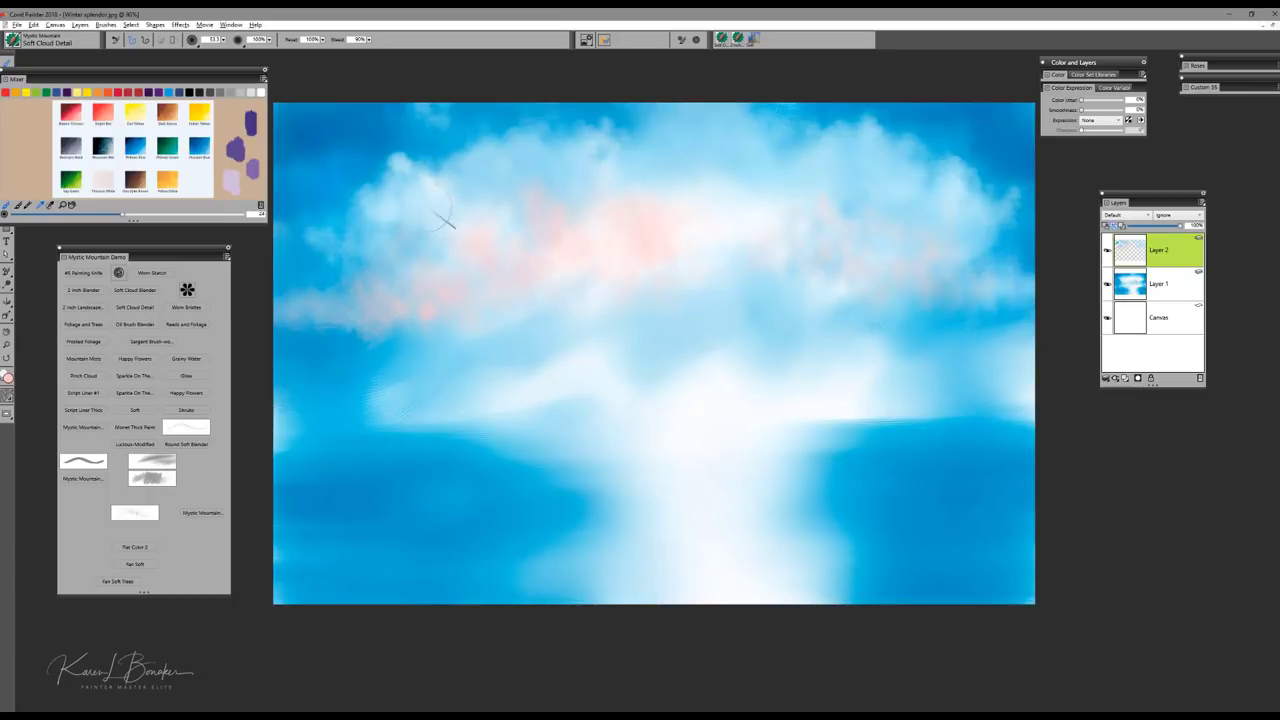
# Step: Switch to the Soft Cloud Blender brush and add a new layer above the clouds
pyautogui.click(141, 290)
pyautogui.hotkey('ctrl', '+')
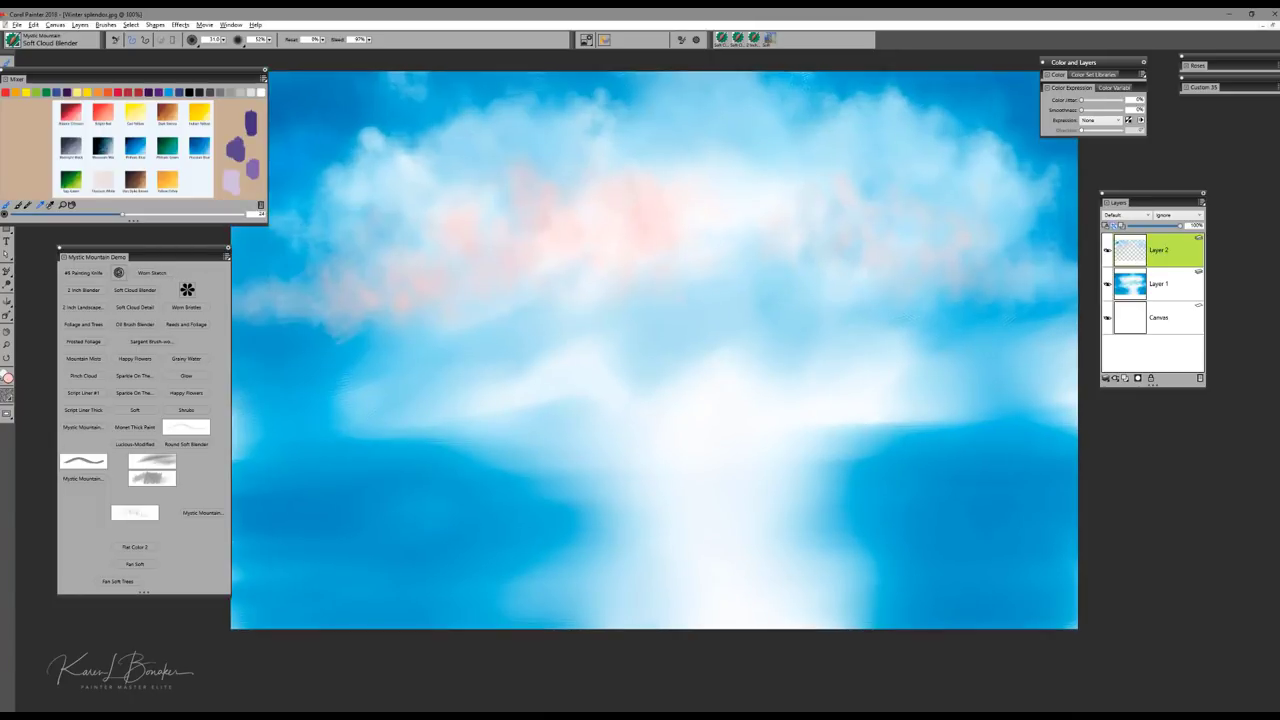
pyautogui.hotkey('ctrl', '-')
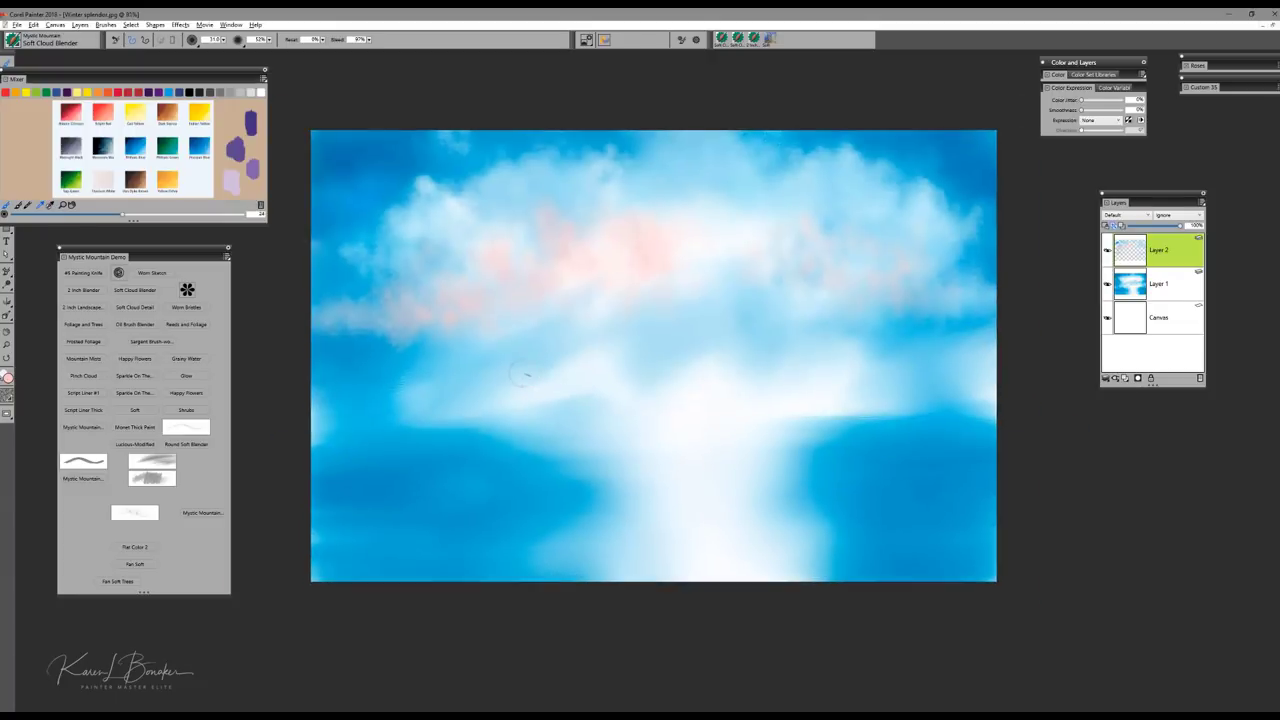
pyautogui.hotkey('ctrl', 'shift', 'n')
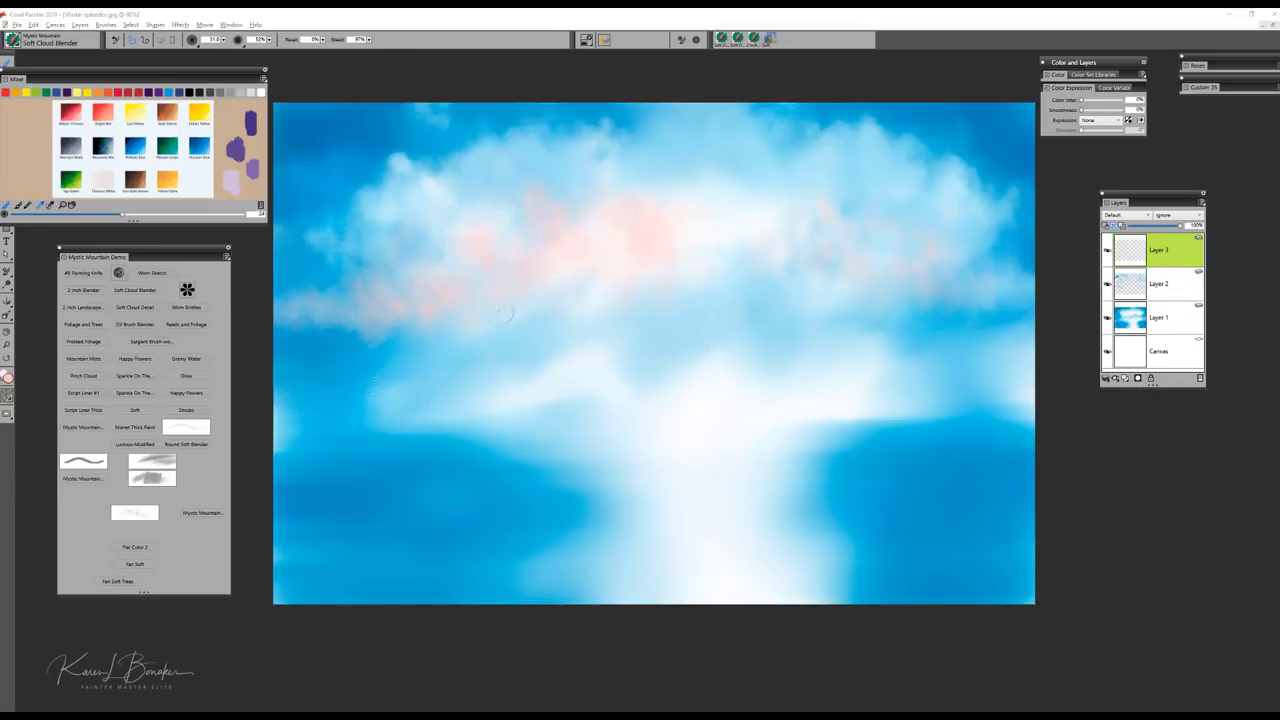
# Step: Switch to the Fan Soft brush with a larger size and set its opacity to 100%
pyautogui.click(141, 566)
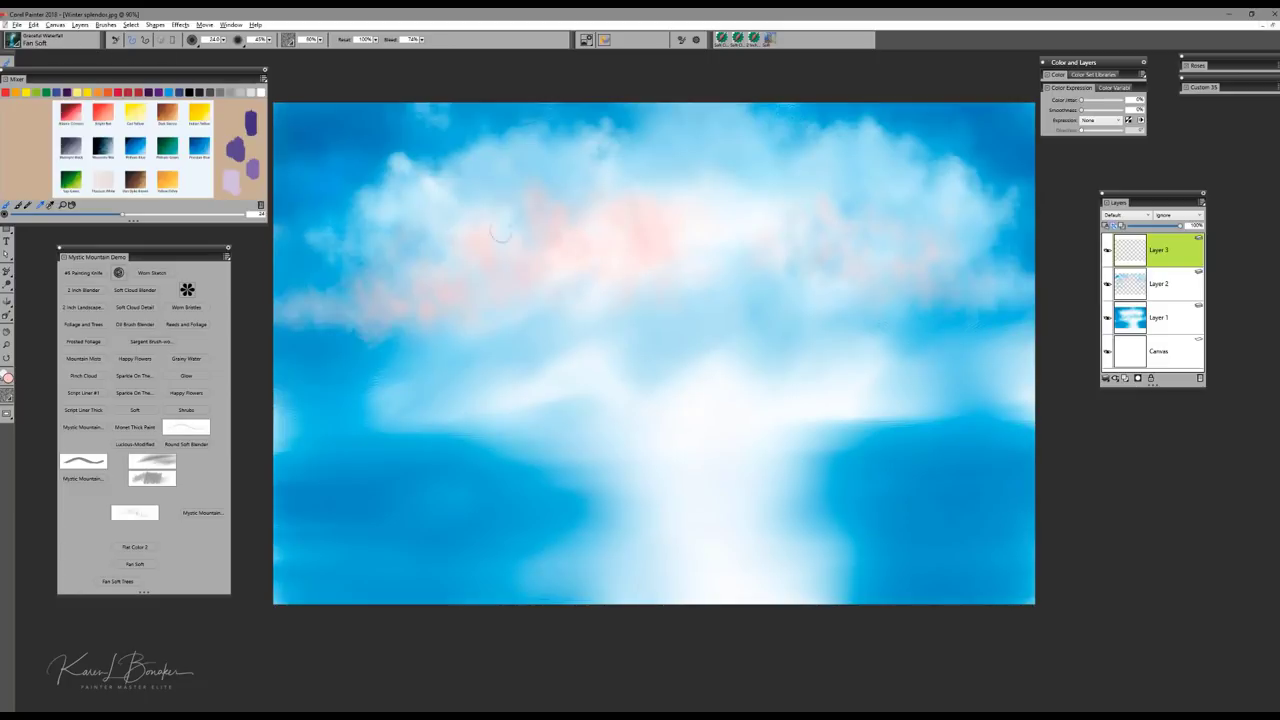
pyautogui.click(722, 40)
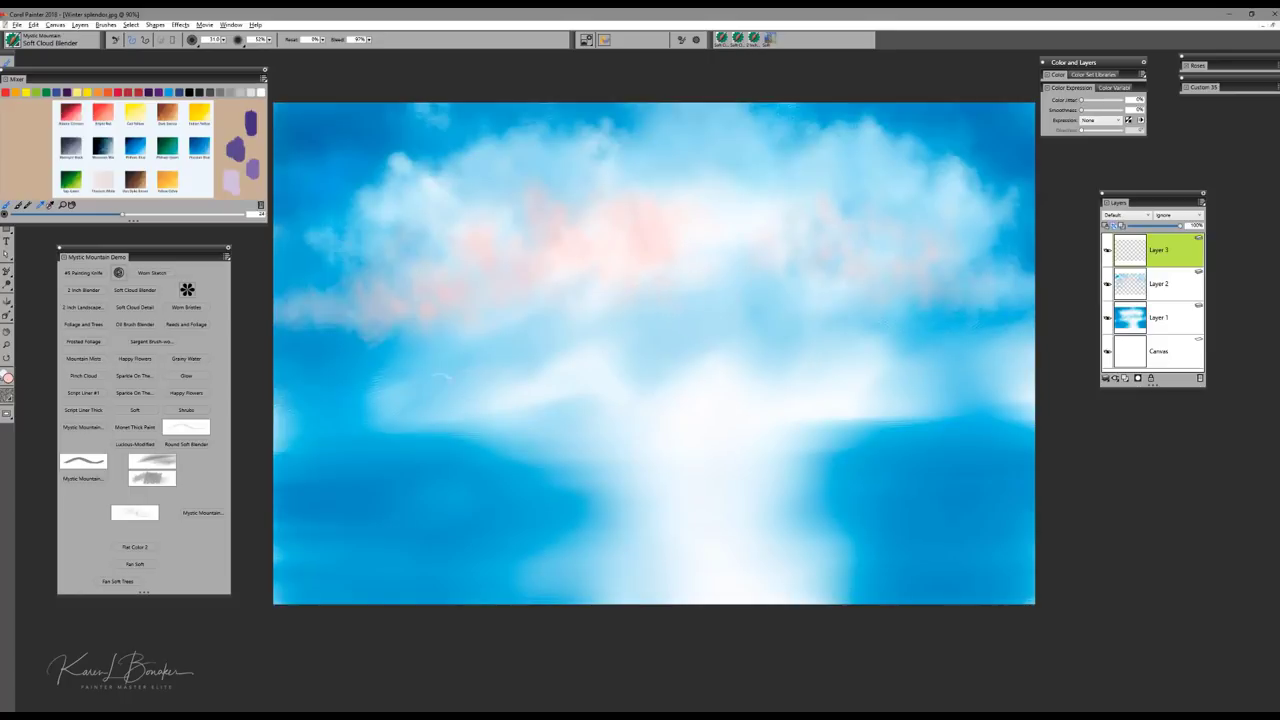
pyautogui.click(140, 566)
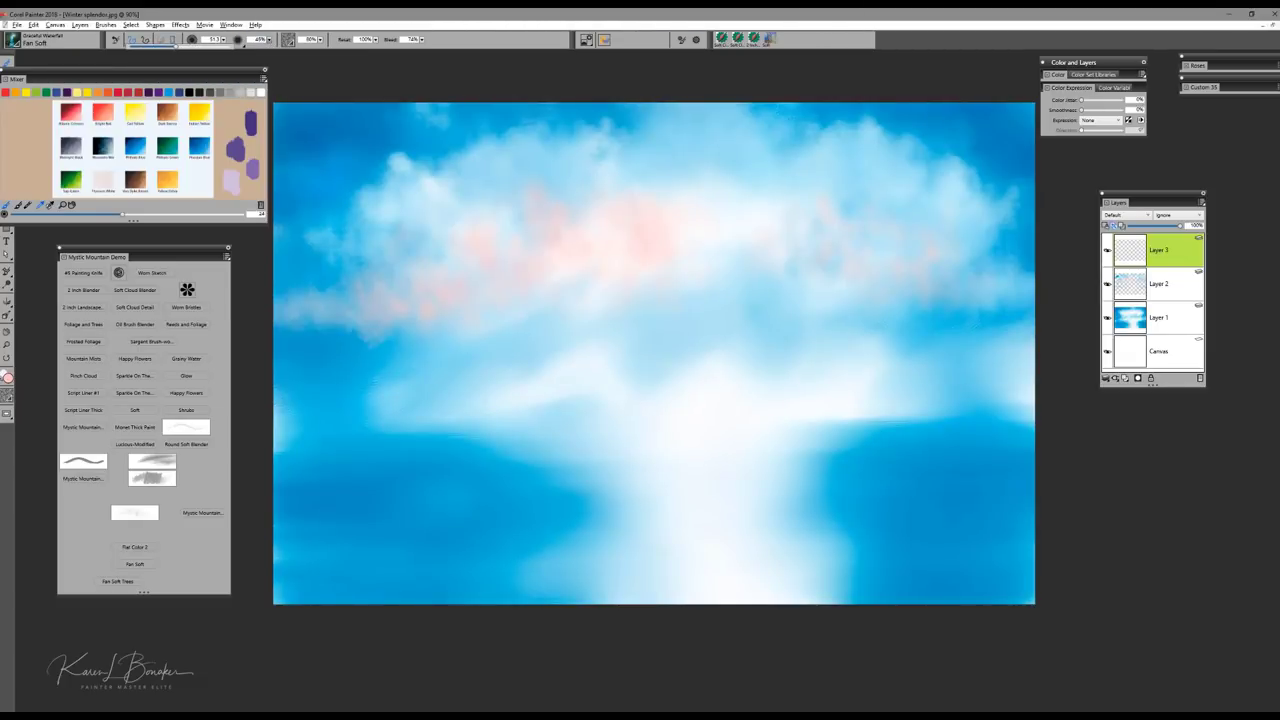
pyautogui.press('0')
# Step: Try three short arched pink strokes over the clouds with the Fan Soft brush, and remove them from the new layer
pyautogui.moveTo(766, 220)
pyautogui.mouseDown()
pyautogui.moveTo(706, 250)
pyautogui.moveTo(747, 219)
pyautogui.moveTo(692, 261)
pyautogui.moveTo(740, 222)
pyautogui.moveTo(684, 261)
pyautogui.moveTo(753, 227)
pyautogui.moveTo(776, 258)
pyautogui.moveTo(763, 226)
pyautogui.moveTo(830, 268)
pyautogui.moveTo(764, 220)
pyautogui.moveTo(849, 277)
pyautogui.mouseUp()
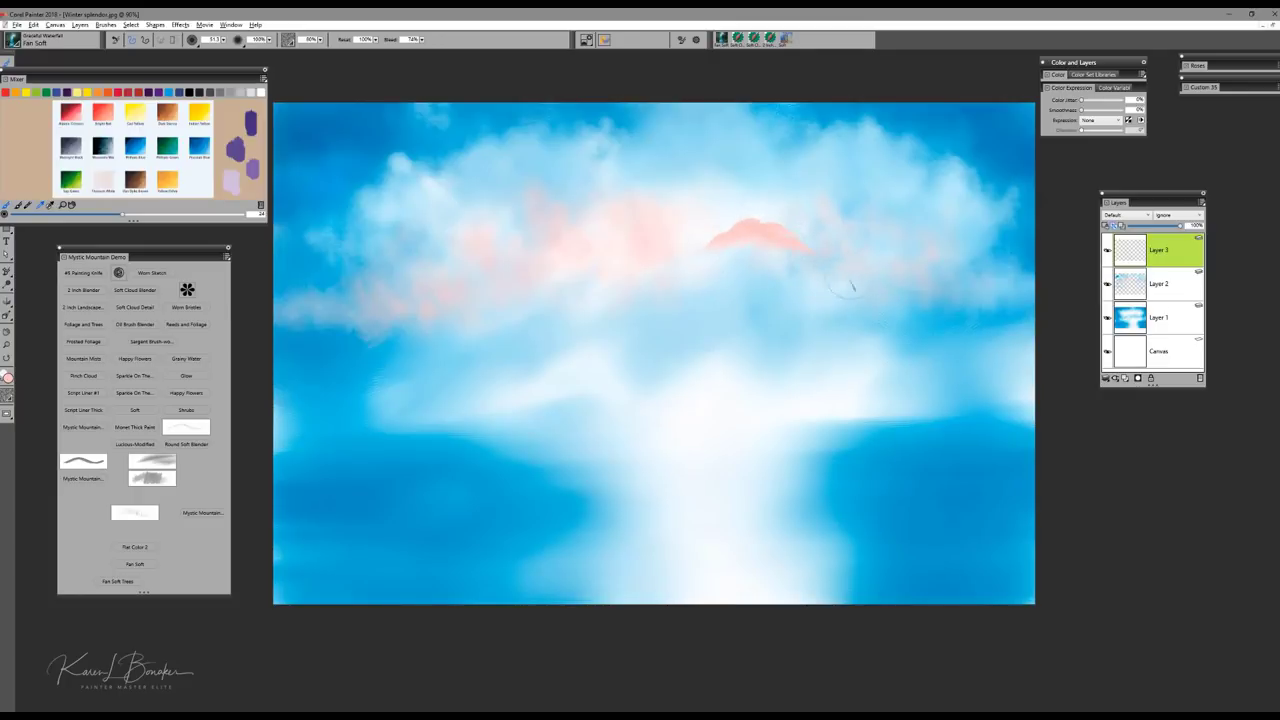
pyautogui.moveTo(680, 263)
pyautogui.mouseDown()
pyautogui.moveTo(633, 226)
pyautogui.moveTo(693, 265)
pyautogui.moveTo(638, 234)
pyautogui.moveTo(605, 251)
pyautogui.moveTo(730, 212)
pyautogui.moveTo(728, 254)
pyautogui.moveTo(693, 276)
pyautogui.mouseUp()
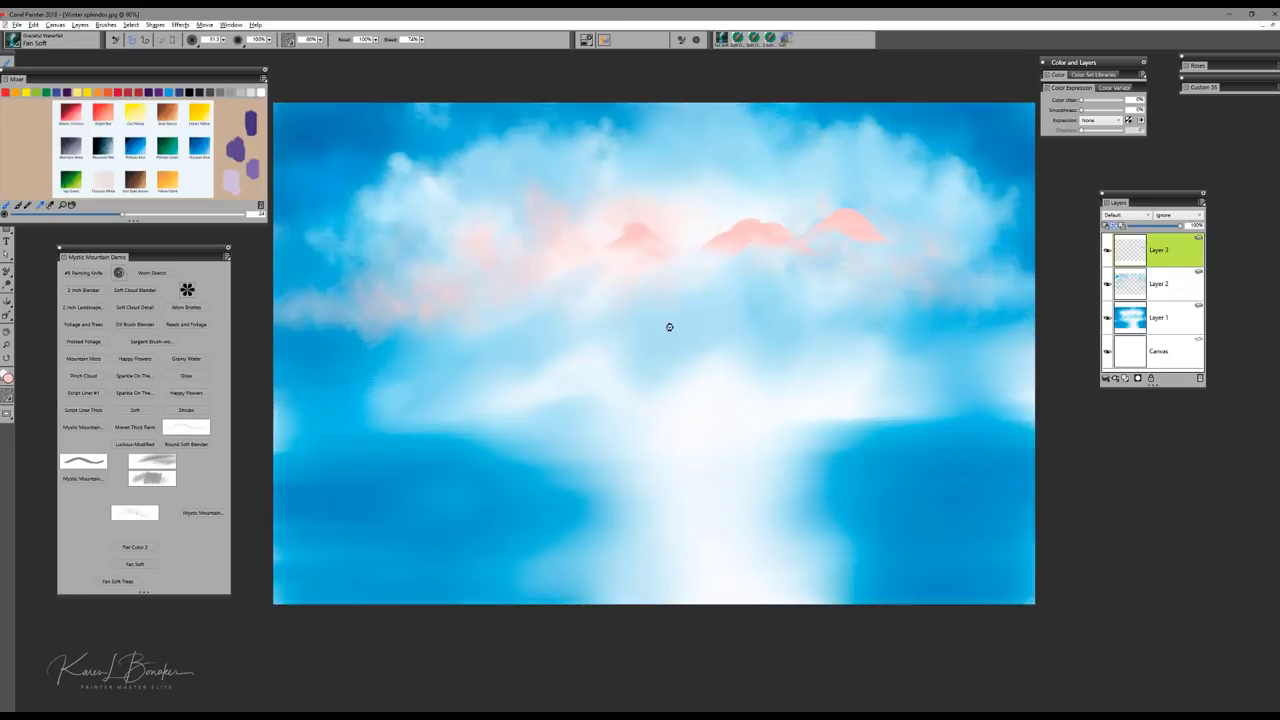
pyautogui.hotkey('ctrl', 'a')
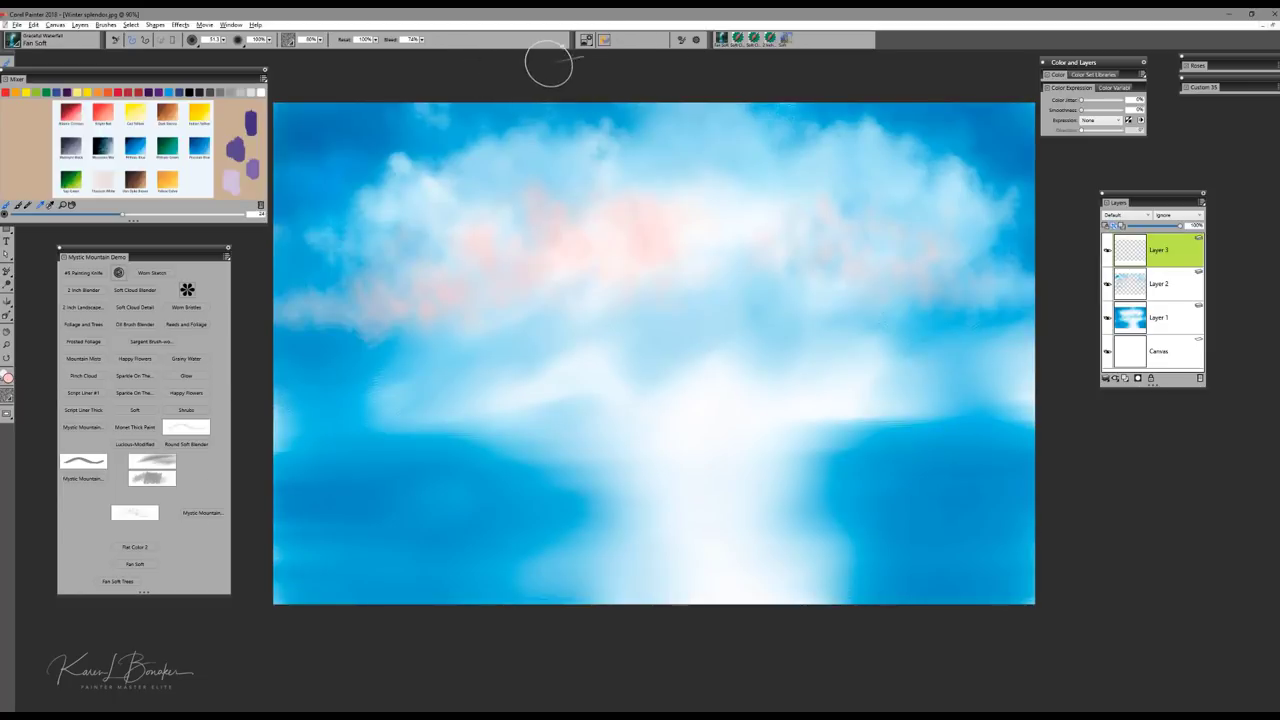
pyautogui.click(681, 44)
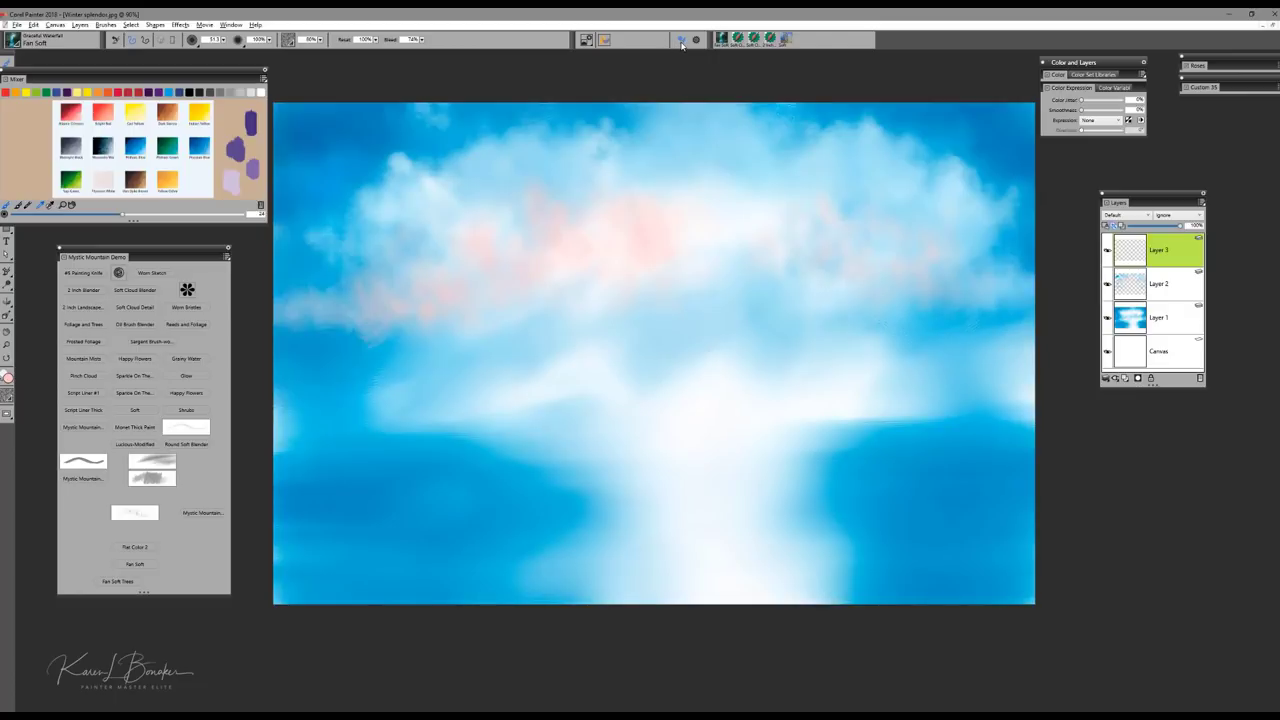
# Step: Show the advanced brush controls and raise the Fan Soft brush's dryout amount to about 237
pyautogui.click(681, 44)
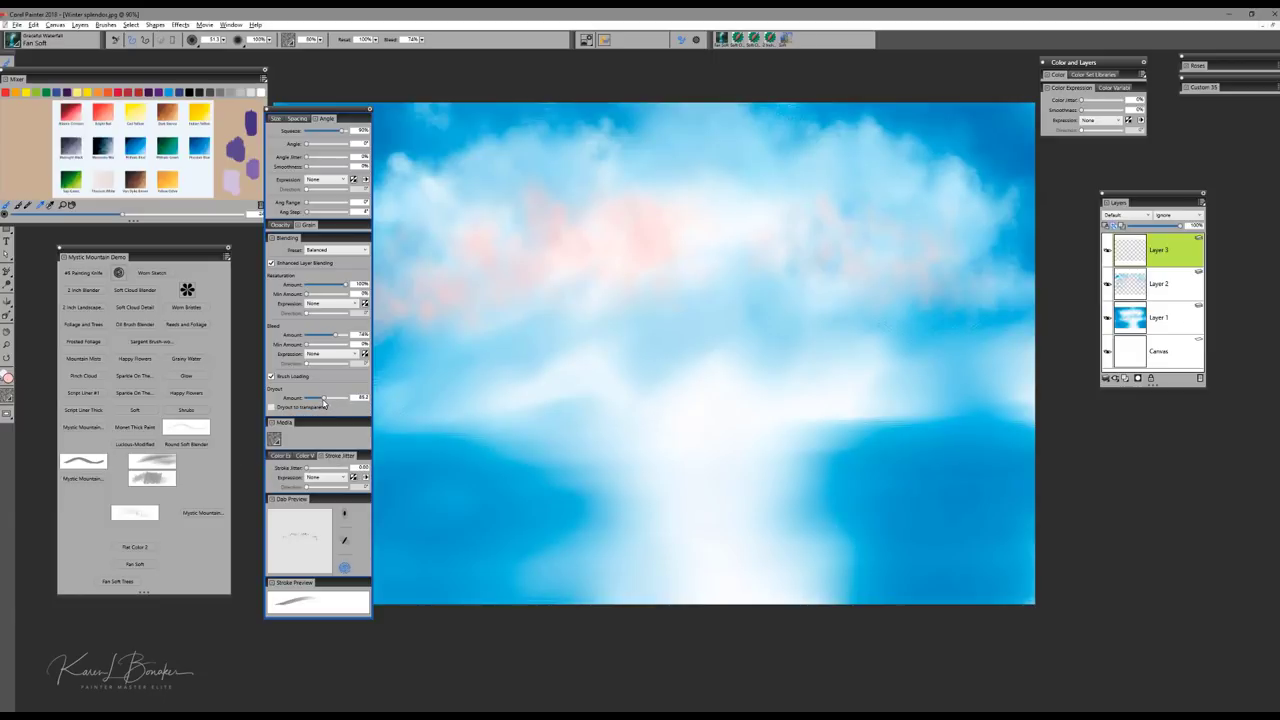
pyautogui.moveTo(323, 403); pyautogui.dragTo(327, 400)
# Step: Try a pink mountain peak and a lower ridge over the clouds, and clear all of it from Layer 3
pyautogui.moveTo(716, 232)
pyautogui.mouseDown()
pyautogui.moveTo(670, 278)
pyautogui.moveTo(713, 235)
pyautogui.moveTo(585, 314)
pyautogui.moveTo(711, 238)
pyautogui.moveTo(723, 276)
pyautogui.moveTo(719, 237)
pyautogui.moveTo(797, 292)
pyautogui.moveTo(768, 284)
pyautogui.mouseUp()
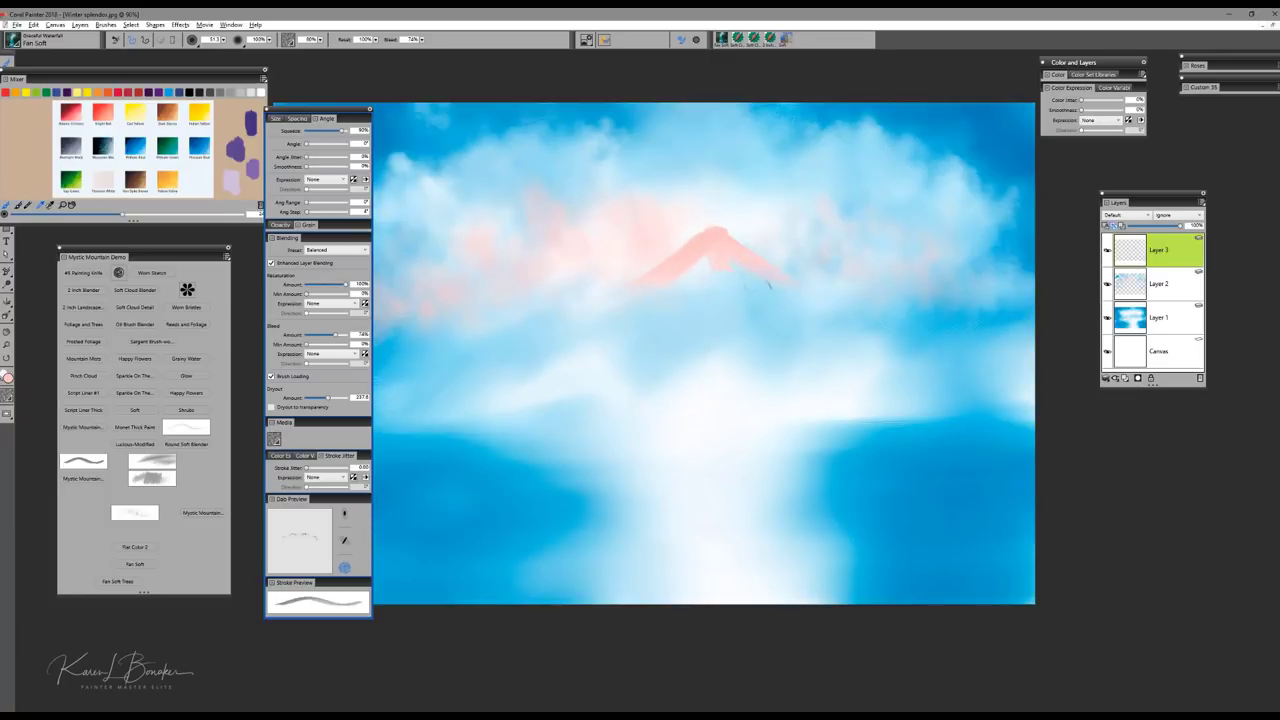
pyautogui.moveTo(715, 235); pyautogui.dragTo(768, 276)
pyautogui.moveTo(702, 250); pyautogui.dragTo(622, 300)
pyautogui.moveTo(668, 257)
pyautogui.mouseDown()
pyautogui.moveTo(603, 240)
pyautogui.moveTo(509, 298)
pyautogui.moveTo(604, 246)
pyautogui.moveTo(540, 289)
pyautogui.moveTo(619, 252)
pyautogui.moveTo(545, 294)
pyautogui.moveTo(624, 256)
pyautogui.moveTo(580, 283)
pyautogui.moveTo(631, 268)
pyautogui.moveTo(602, 290)
pyautogui.moveTo(587, 245)
pyautogui.moveTo(485, 313)
pyautogui.mouseUp()
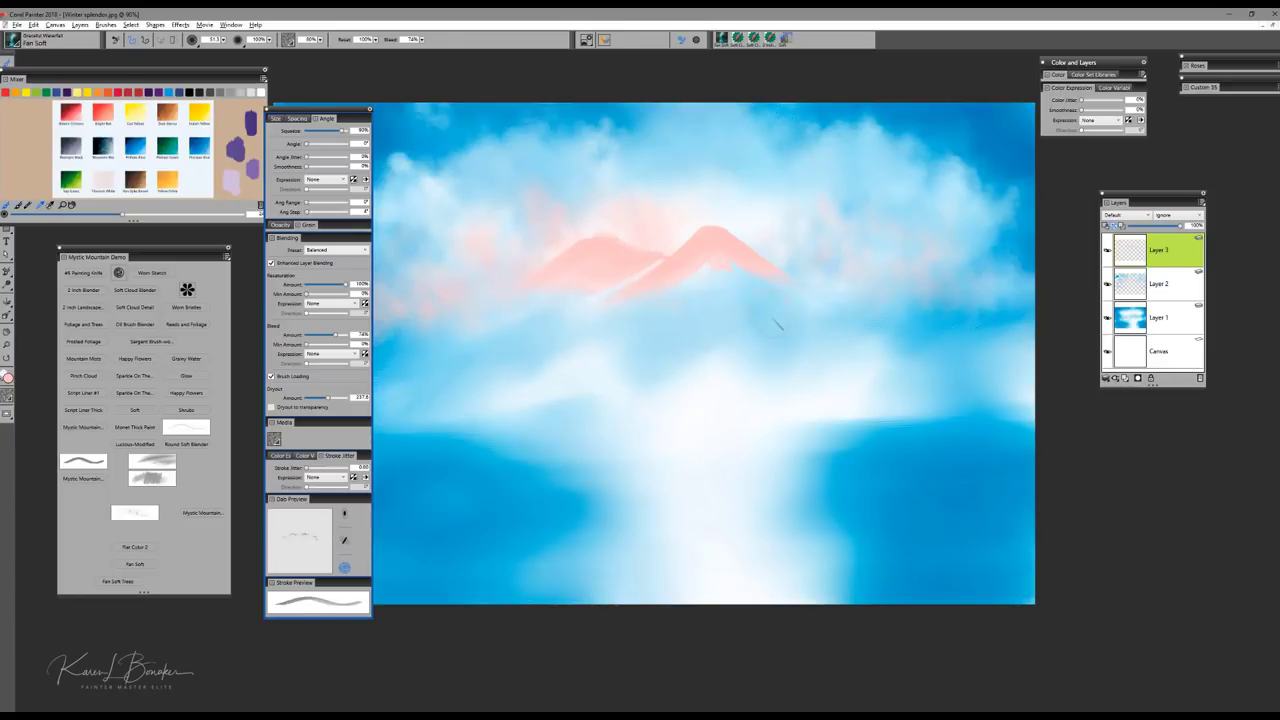
pyautogui.hotkey('ctrl', 'a')
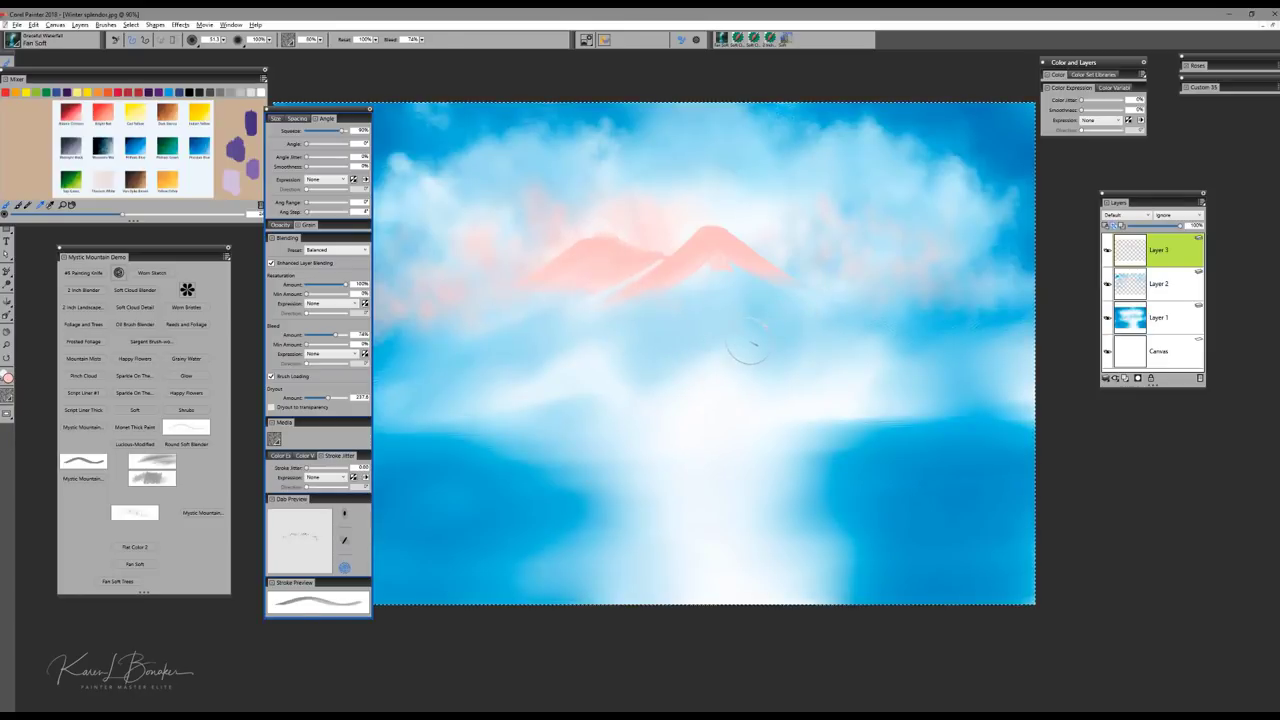
pyautogui.press('BackSpace')
pyautogui.hotkey('ctrl', 'd')
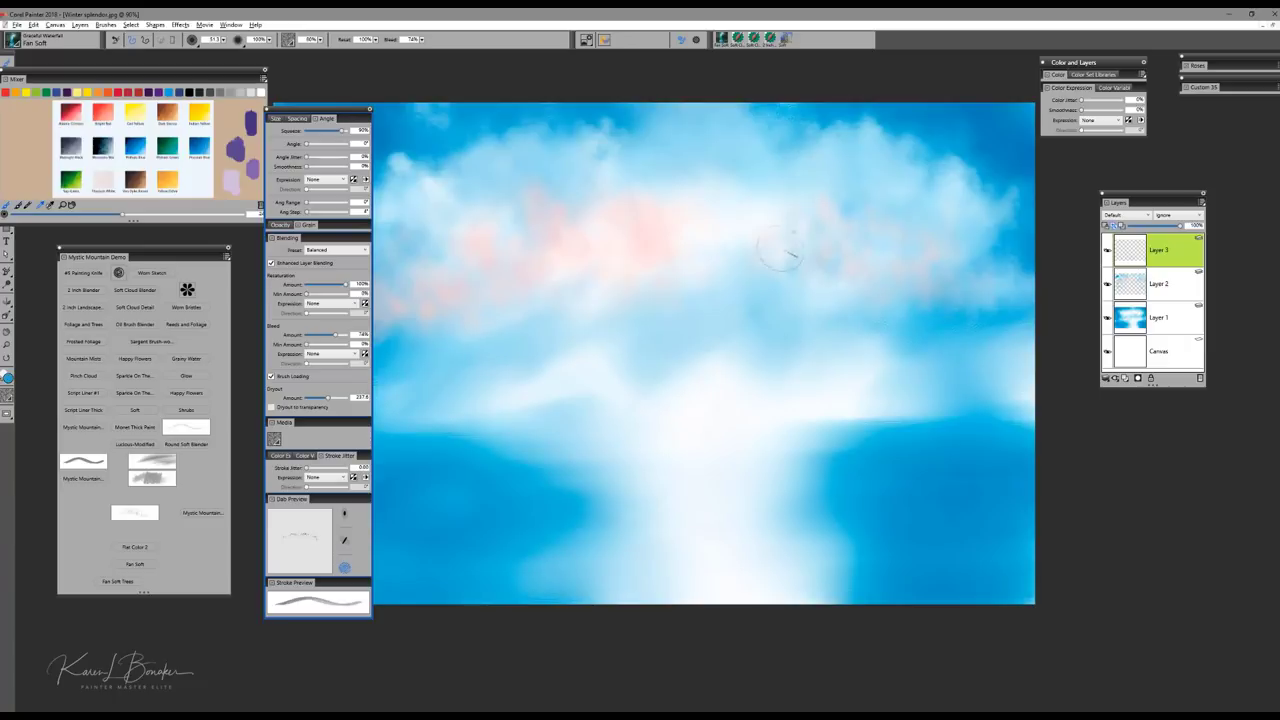
# Step: Try two short saturated blue slope strokes below the clouds and undo them
pyautogui.moveTo(762, 256); pyautogui.dragTo(716, 297)
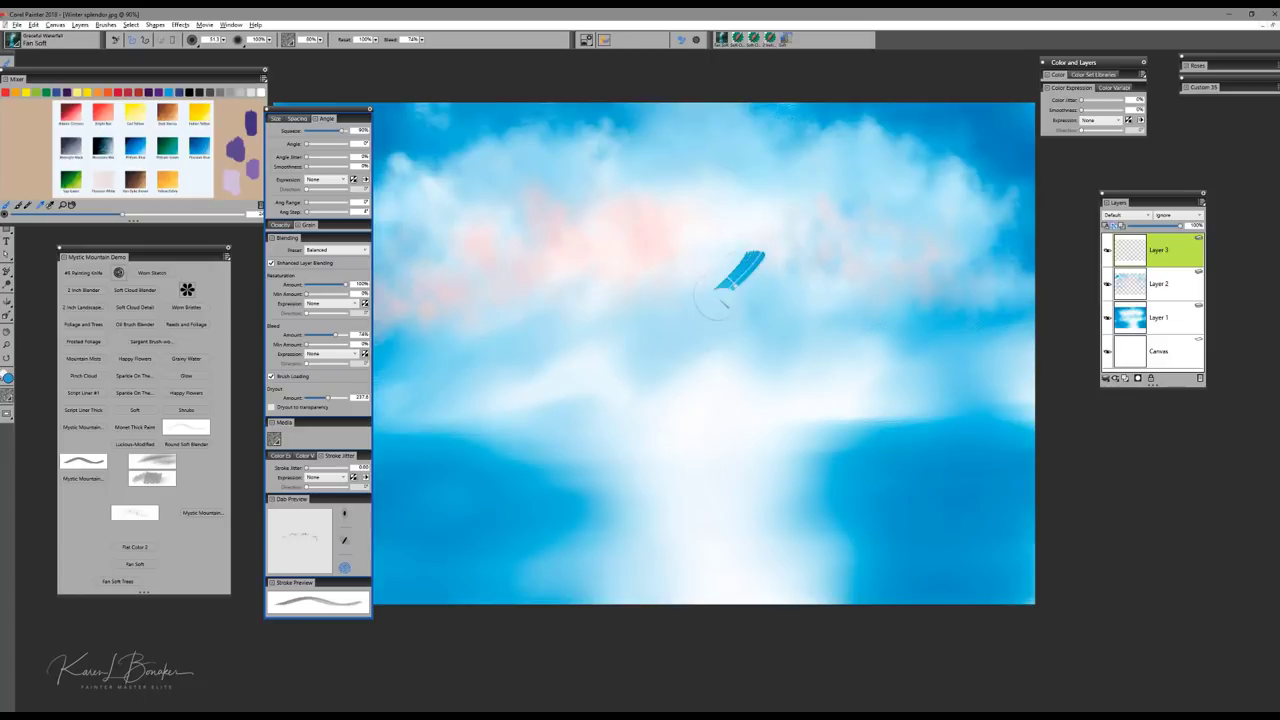
pyautogui.moveTo(754, 258); pyautogui.dragTo(704, 297)
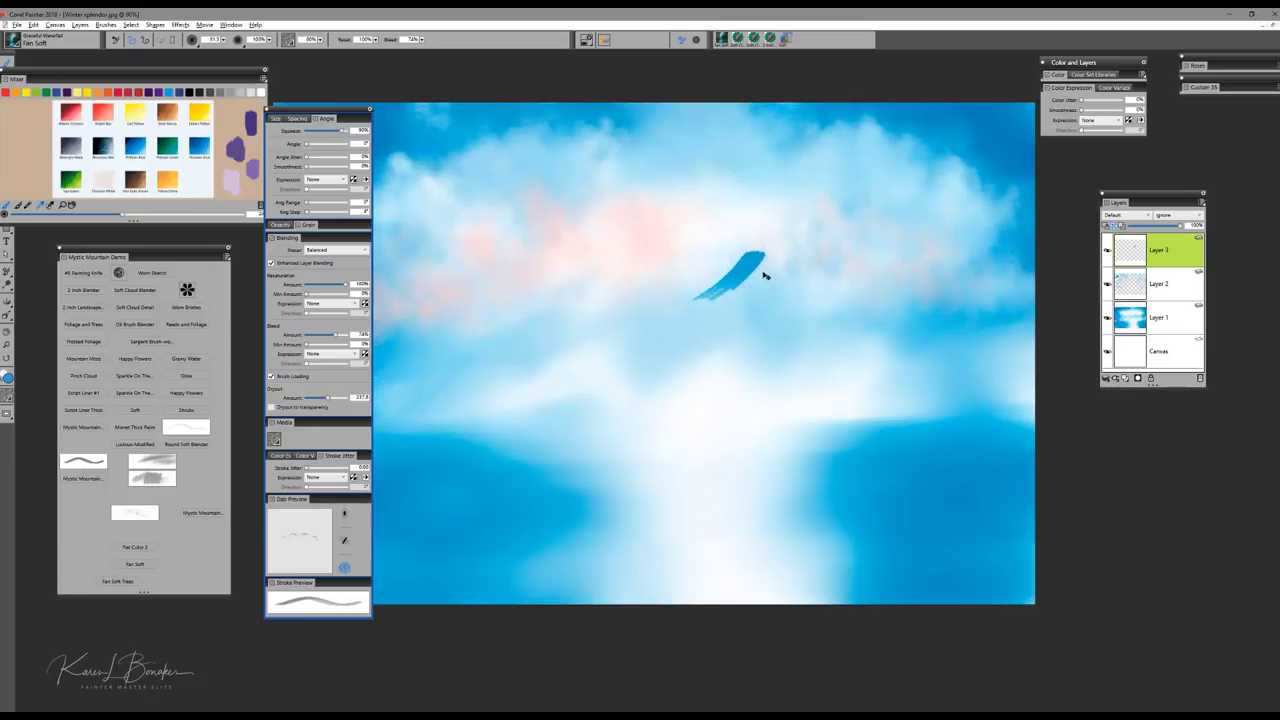
pyautogui.hotkey('ctrl', 'z')
pyautogui.hotkey('ctrl', 'z')
pyautogui.hotkey('ctrl', 'z')
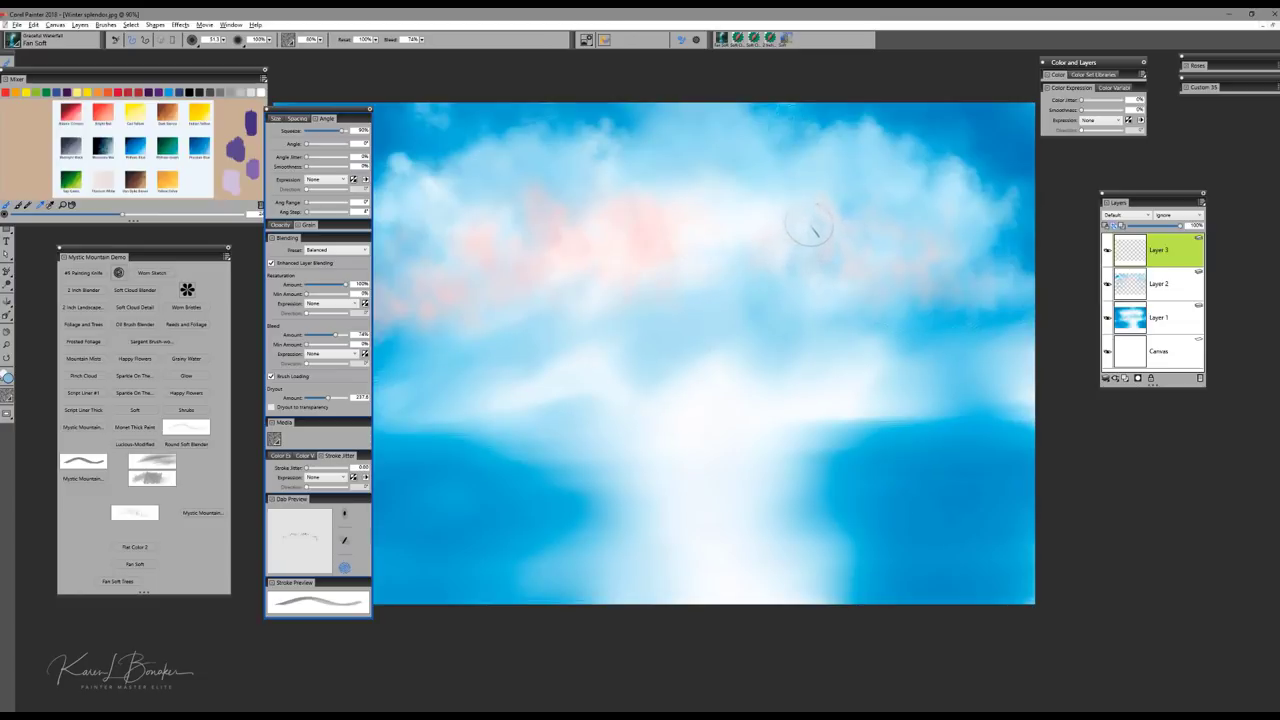
# Step: Paint the main mountain peak with both slopes in muted gray-blue right of center on Layer 3, using the Fan Soft brush
pyautogui.moveTo(808, 229)
pyautogui.mouseDown()
pyautogui.moveTo(787, 258)
pyautogui.moveTo(808, 222)
pyautogui.moveTo(790, 256)
pyautogui.moveTo(806, 227)
pyautogui.moveTo(811, 250)
pyautogui.moveTo(819, 237)
pyautogui.moveTo(832, 268)
pyautogui.moveTo(821, 237)
pyautogui.moveTo(862, 276)
pyautogui.mouseUp()
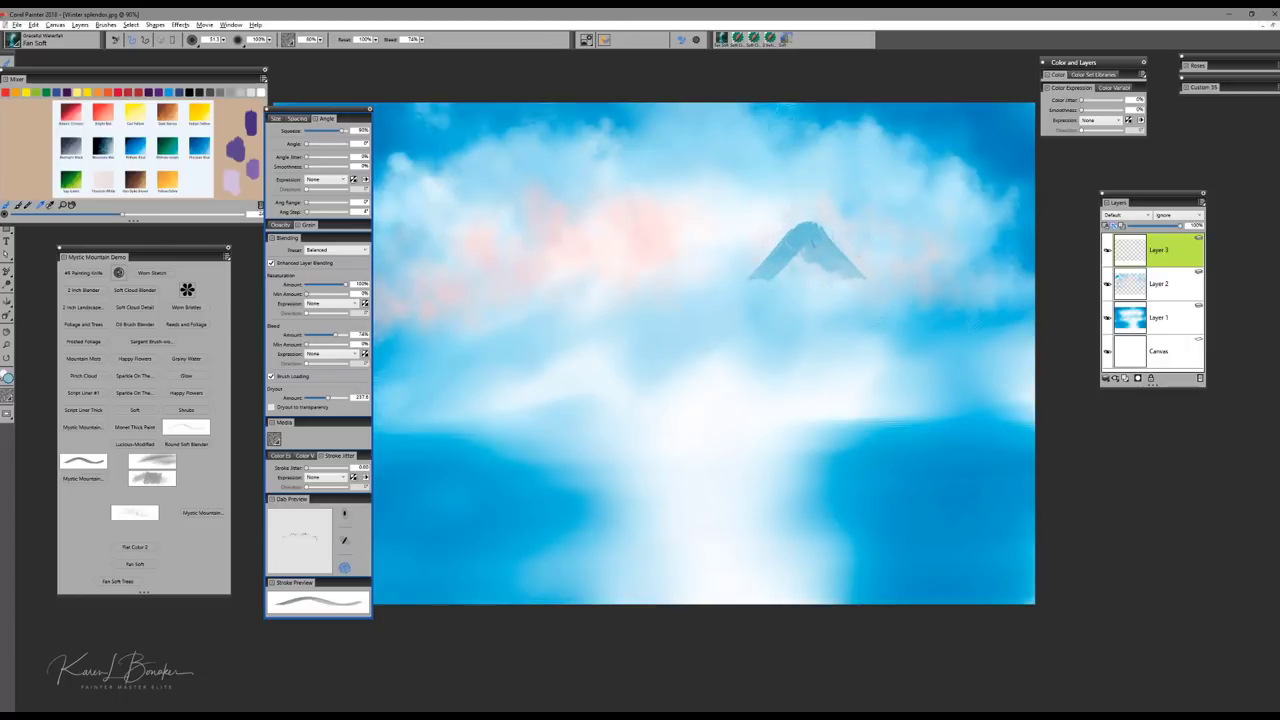
pyautogui.moveTo(810, 222); pyautogui.dragTo(842, 268)
pyautogui.moveTo(810, 218); pyautogui.dragTo(730, 303)
pyautogui.moveTo(808, 219); pyautogui.dragTo(735, 282)
pyautogui.moveTo(808, 219); pyautogui.dragTo(668, 315)
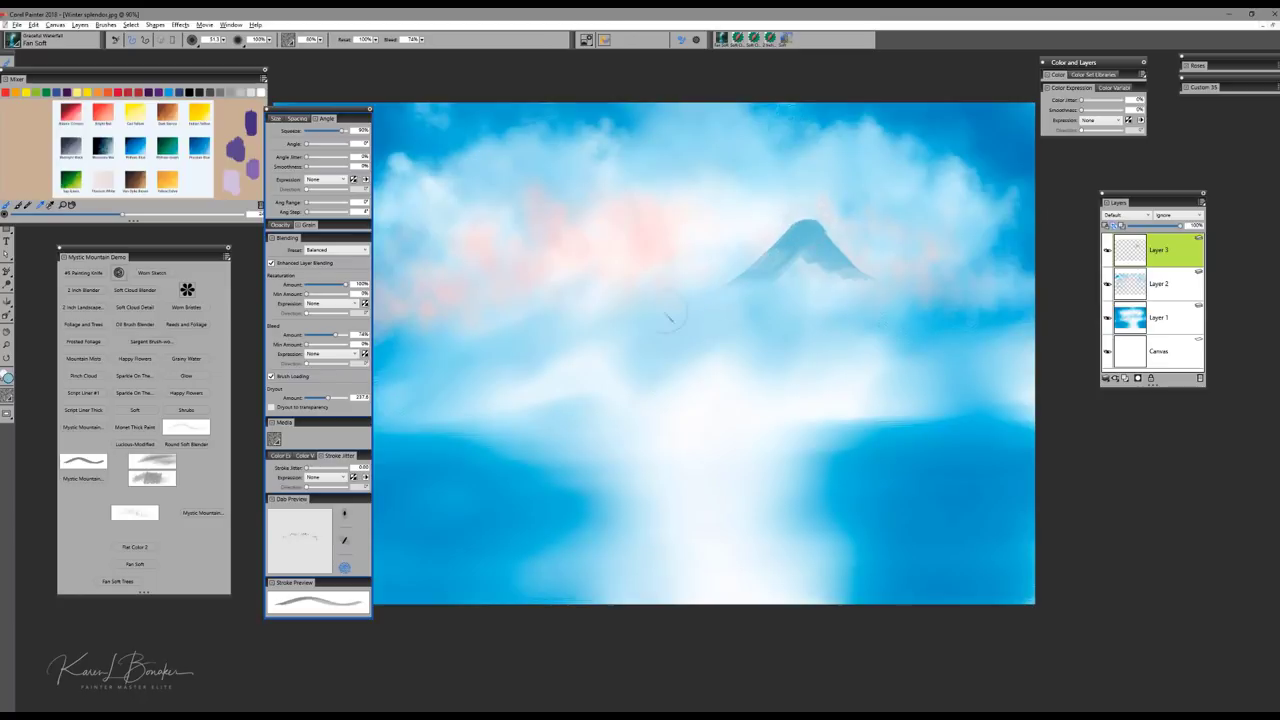
pyautogui.moveTo(811, 222); pyautogui.dragTo(880, 278)
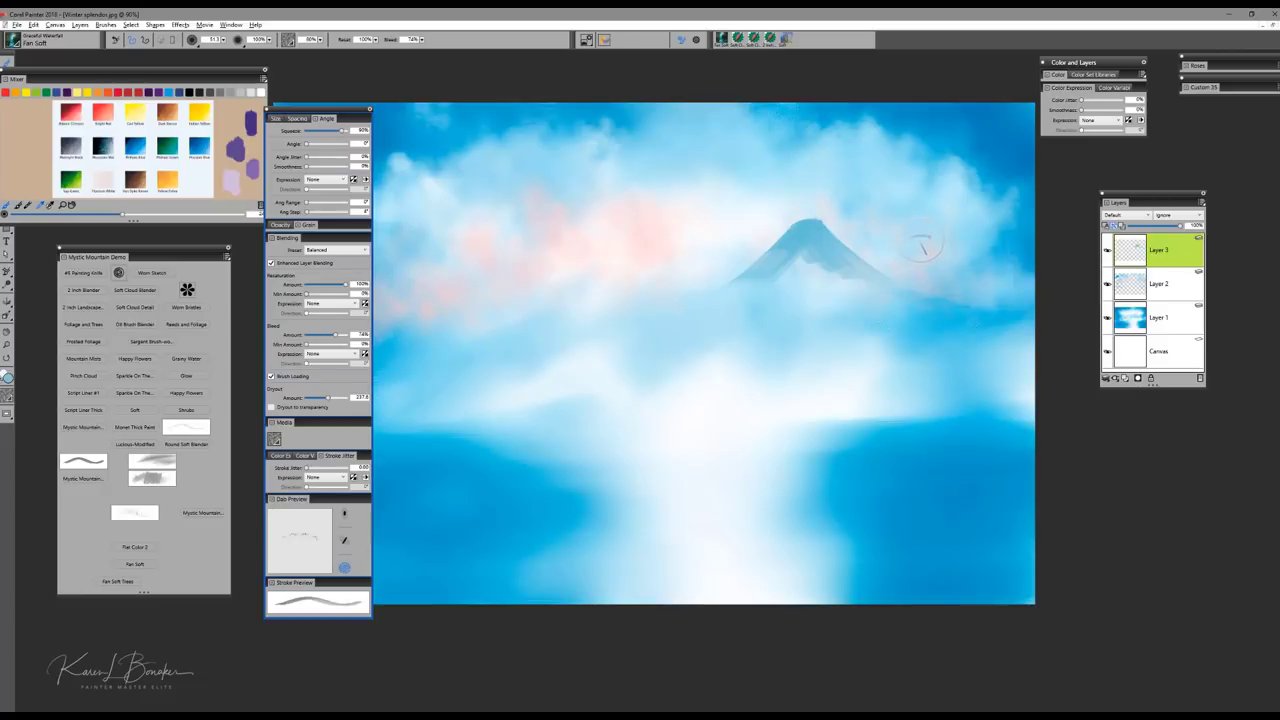
# Step: Paint a smaller second peak right of the main mountain, with slopes running toward the canvas edge
pyautogui.moveTo(868, 273)
pyautogui.mouseDown()
pyautogui.moveTo(930, 246)
pyautogui.moveTo(937, 268)
pyautogui.moveTo(1000, 294)
pyautogui.mouseUp()
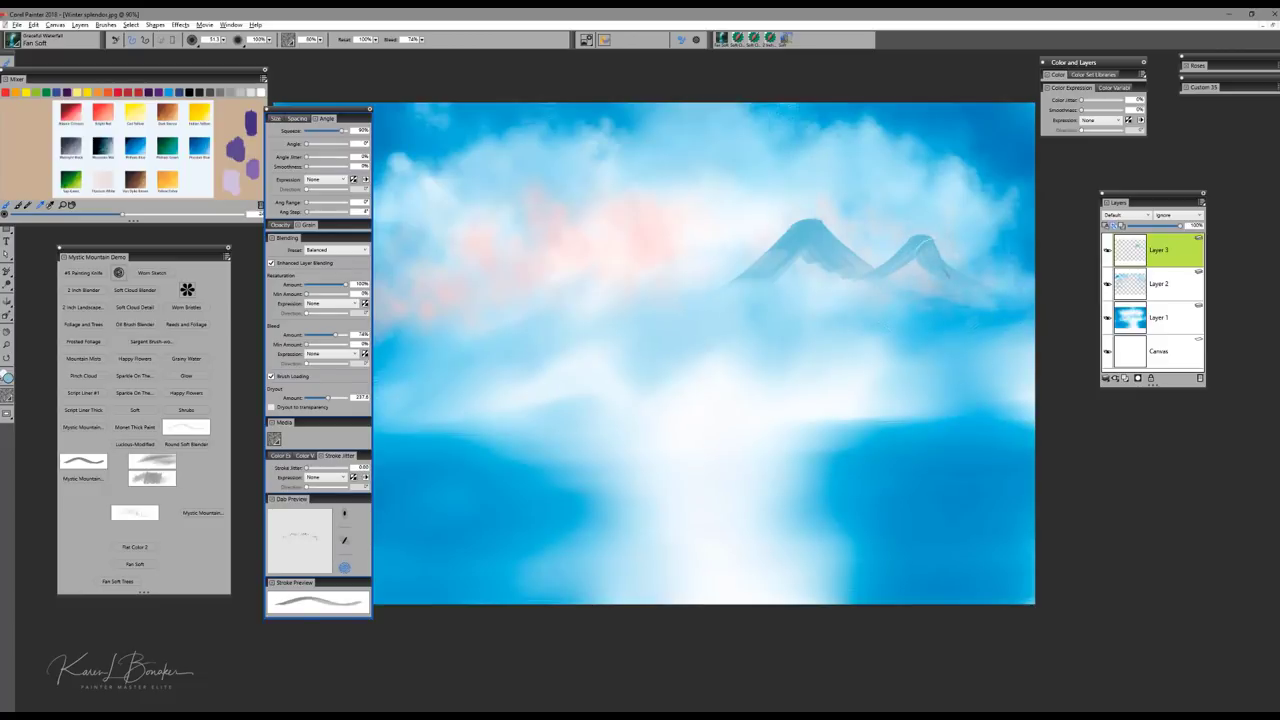
pyautogui.moveTo(925, 243)
pyautogui.mouseDown()
pyautogui.moveTo(981, 297)
pyautogui.moveTo(922, 265)
pyautogui.moveTo(867, 297)
pyautogui.moveTo(925, 257)
pyautogui.moveTo(866, 298)
pyautogui.moveTo(905, 272)
pyautogui.moveTo(948, 283)
pyautogui.moveTo(978, 262)
pyautogui.moveTo(1028, 295)
pyautogui.mouseUp()
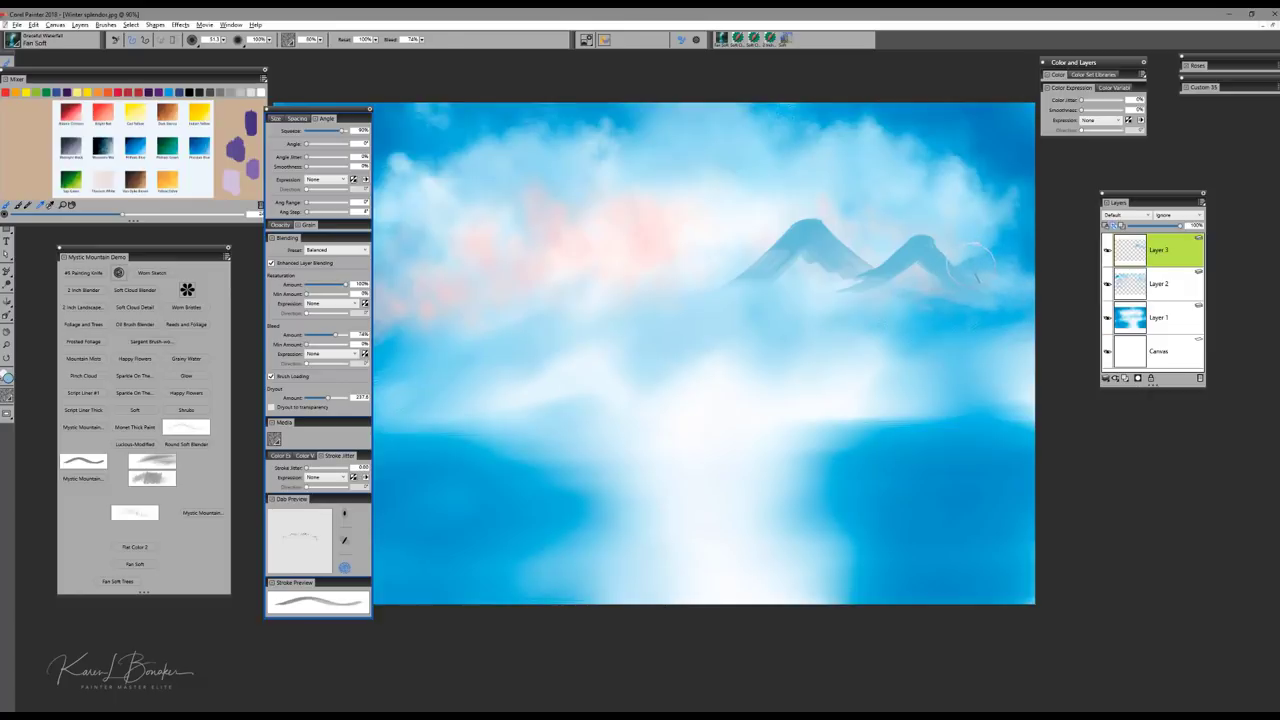
pyautogui.moveTo(932, 271); pyautogui.dragTo(1028, 299)
# Step: Raise the main peak's summit, thicken its left slope, and add a stroke down the smaller right peak
pyautogui.moveTo(815, 238)
pyautogui.mouseDown()
pyautogui.moveTo(804, 205)
pyautogui.moveTo(812, 232)
pyautogui.moveTo(748, 269)
pyautogui.mouseUp()
pyautogui.moveTo(800, 205); pyautogui.dragTo(725, 278)
pyautogui.moveTo(768, 232); pyautogui.dragTo(735, 287)
pyautogui.moveTo(768, 233)
pyautogui.mouseDown()
pyautogui.moveTo(799, 210)
pyautogui.moveTo(807, 232)
pyautogui.moveTo(809, 208)
pyautogui.moveTo(812, 236)
pyautogui.moveTo(776, 215)
pyautogui.moveTo(740, 270)
pyautogui.mouseUp()
pyautogui.moveTo(788, 216); pyautogui.dragTo(733, 286)
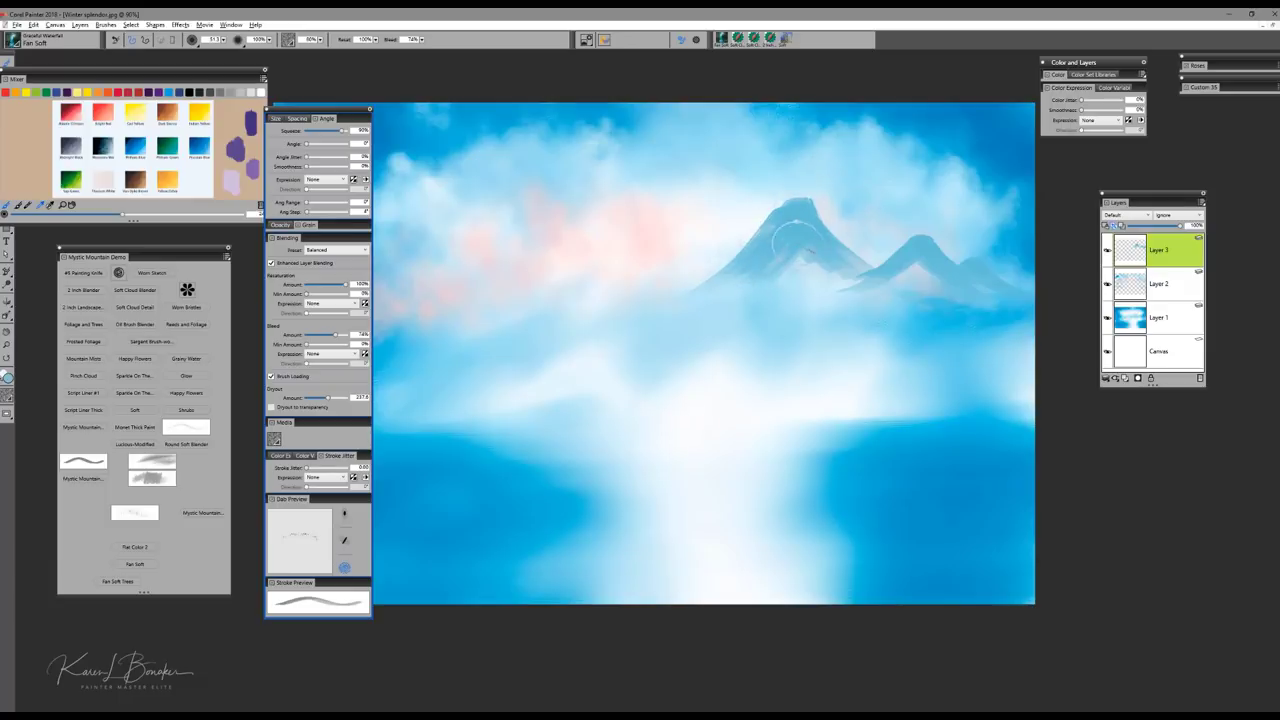
pyautogui.moveTo(928, 256); pyautogui.dragTo(862, 296)
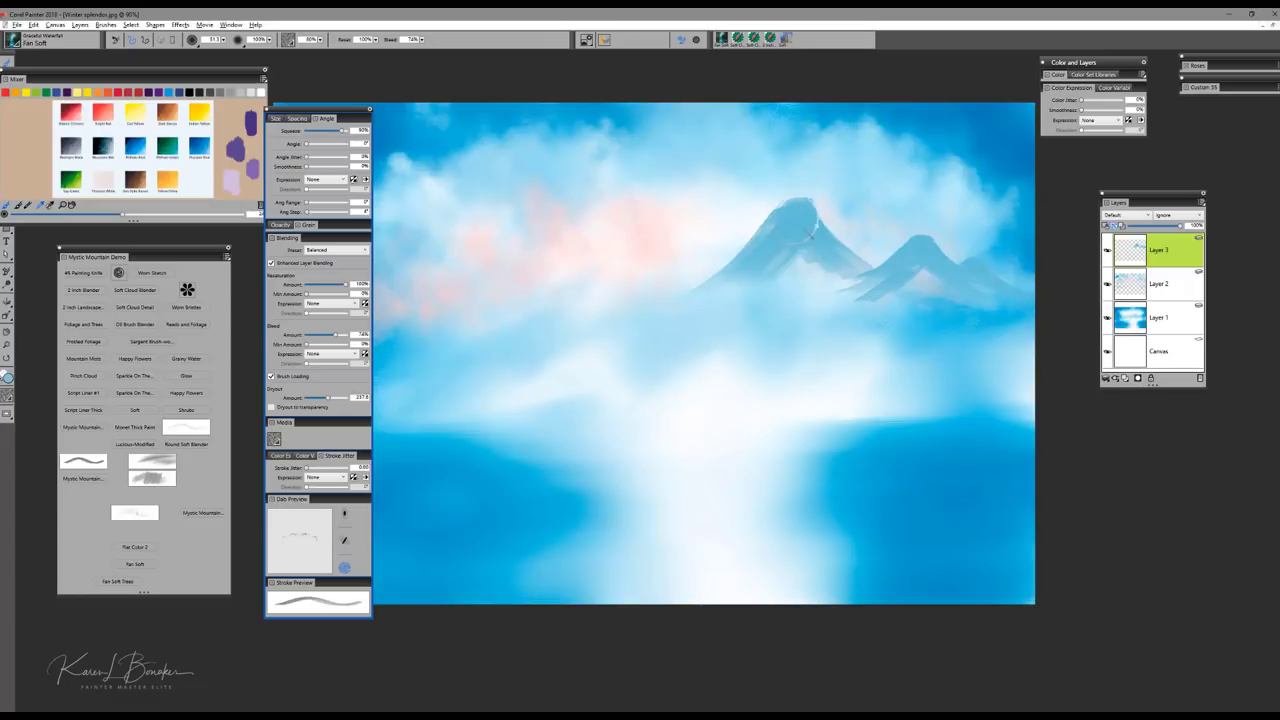
# Step: Extend the range leftward from the main peak with a chain of low gray-blue ridges
pyautogui.moveTo(815, 232); pyautogui.dragTo(748, 290)
pyautogui.moveTo(776, 245)
pyautogui.mouseDown()
pyautogui.moveTo(695, 278)
pyautogui.moveTo(609, 255)
pyautogui.moveTo(620, 278)
pyautogui.moveTo(619, 260)
pyautogui.moveTo(573, 282)
pyautogui.moveTo(613, 258)
pyautogui.moveTo(501, 257)
pyautogui.moveTo(456, 287)
pyautogui.moveTo(568, 278)
pyautogui.moveTo(618, 258)
pyautogui.moveTo(643, 275)
pyautogui.moveTo(685, 265)
pyautogui.moveTo(735, 277)
pyautogui.moveTo(488, 268)
pyautogui.moveTo(383, 305)
pyautogui.moveTo(470, 280)
pyautogui.moveTo(431, 270)
pyautogui.moveTo(464, 290)
pyautogui.moveTo(428, 285)
pyautogui.moveTo(421, 276)
pyautogui.moveTo(502, 296)
pyautogui.mouseUp()
pyautogui.moveTo(439, 270)
pyautogui.mouseDown()
pyautogui.moveTo(484, 288)
pyautogui.moveTo(395, 290)
pyautogui.mouseUp()
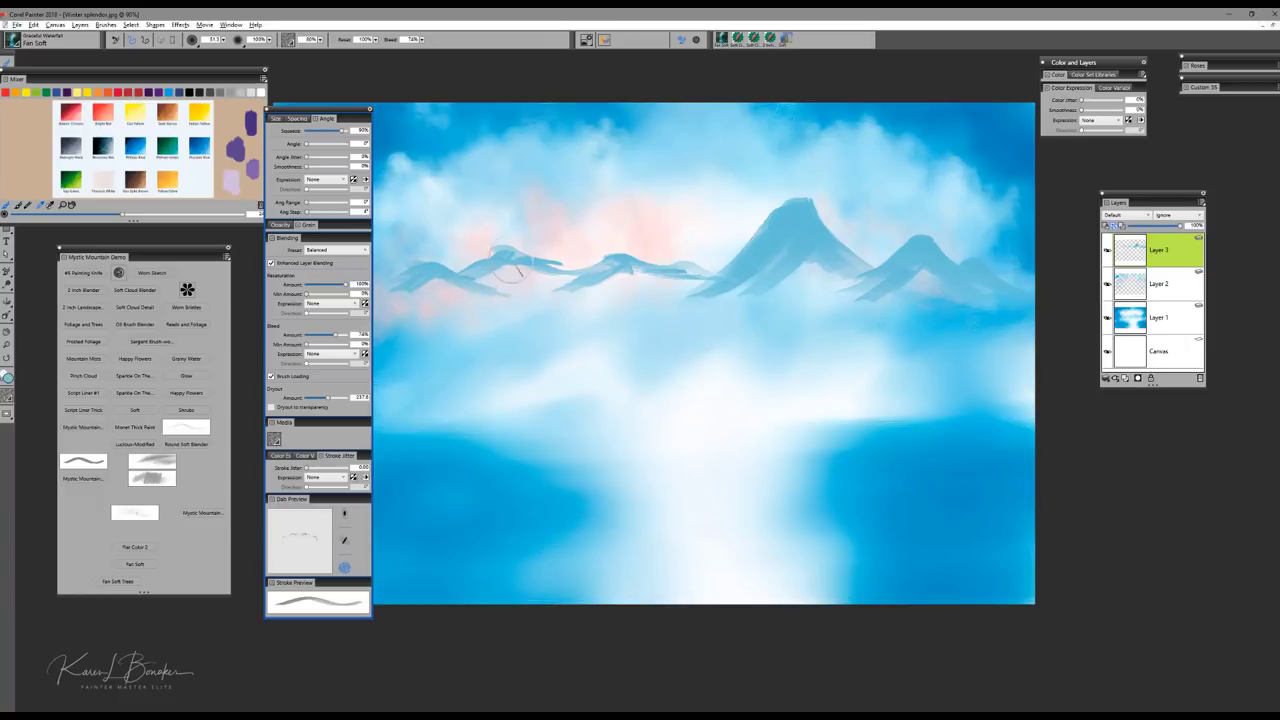
pyautogui.moveTo(514, 250); pyautogui.dragTo(497, 257)
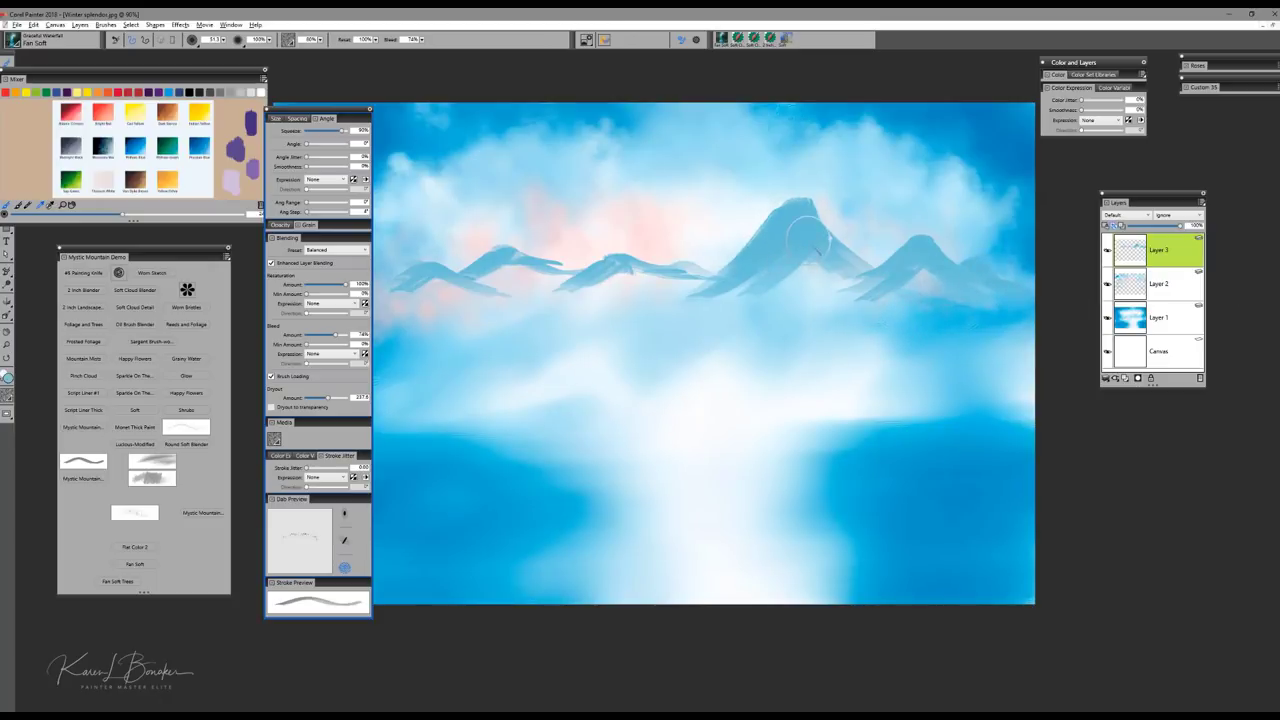
# Step: Fill in the slopes and gaps across the whole mountain range with short diagonal gray-blue strokes
pyautogui.moveTo(648, 278)
pyautogui.mouseDown()
pyautogui.moveTo(606, 302)
pyautogui.moveTo(611, 293)
pyautogui.moveTo(556, 304)
pyautogui.moveTo(488, 269)
pyautogui.moveTo(484, 288)
pyautogui.moveTo(538, 304)
pyautogui.mouseUp()
pyautogui.moveTo(770, 256); pyautogui.dragTo(740, 288)
pyautogui.moveTo(828, 258); pyautogui.dragTo(802, 290)
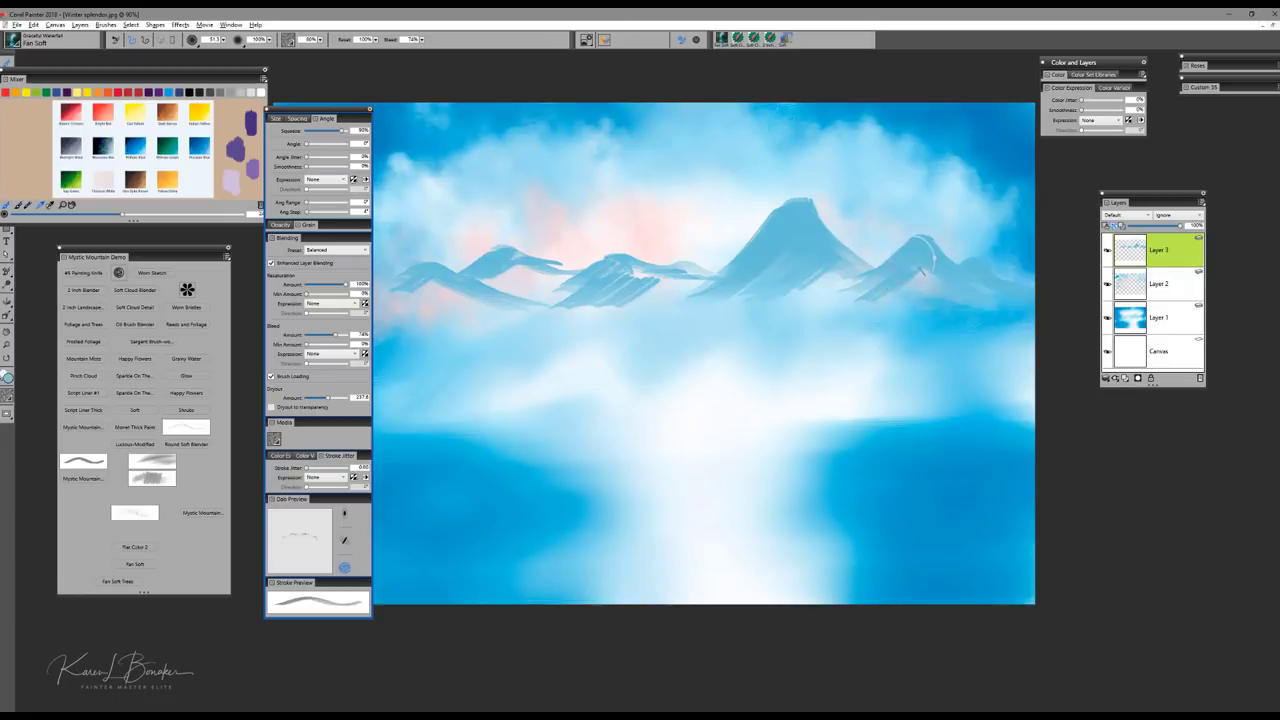
pyautogui.moveTo(882, 280); pyautogui.dragTo(850, 298)
pyautogui.moveTo(904, 267); pyautogui.dragTo(830, 290)
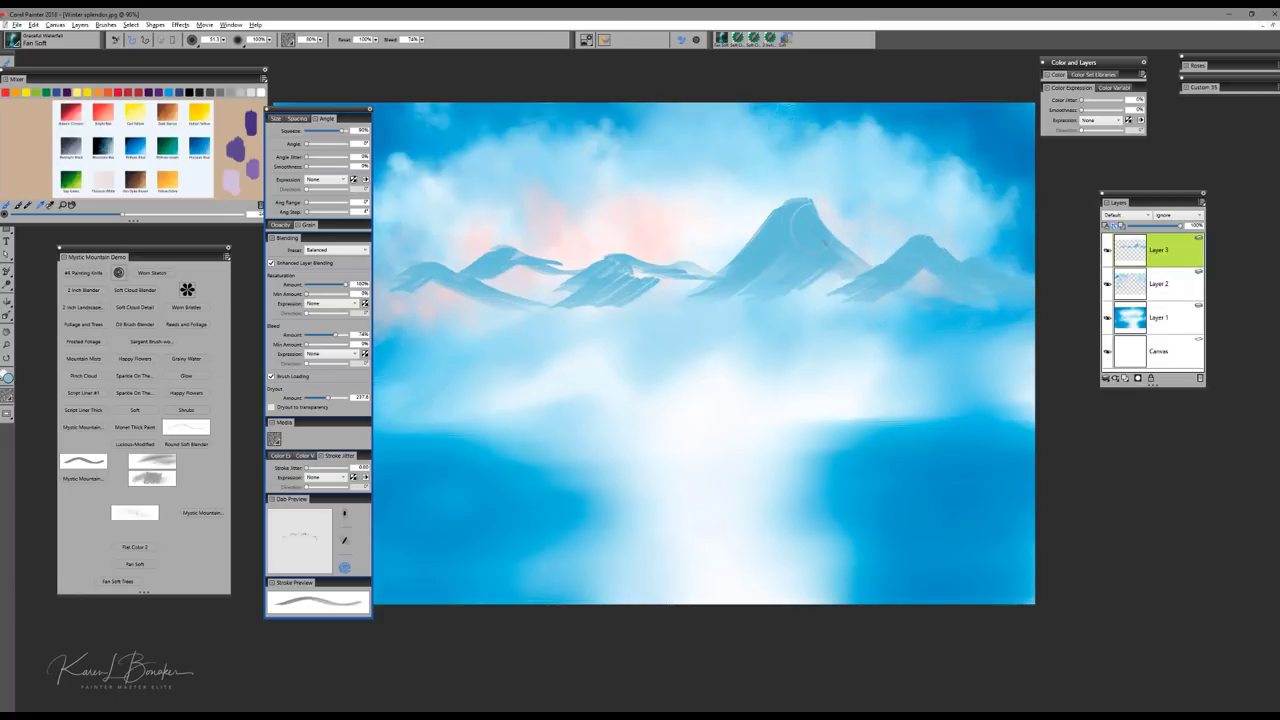
pyautogui.moveTo(714, 270)
pyautogui.mouseDown()
pyautogui.moveTo(673, 270)
pyautogui.moveTo(623, 303)
pyautogui.moveTo(668, 292)
pyautogui.moveTo(638, 290)
pyautogui.mouseUp()
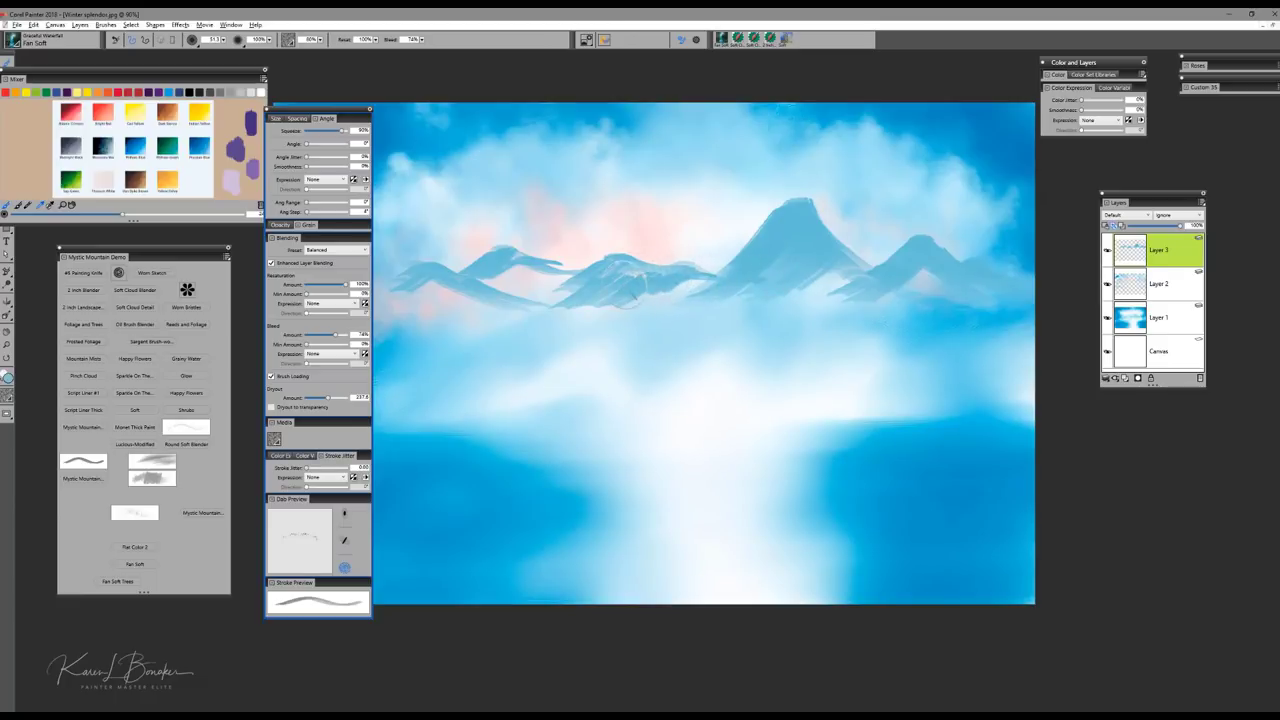
pyautogui.moveTo(558, 275)
pyautogui.mouseDown()
pyautogui.moveTo(515, 260)
pyautogui.moveTo(512, 282)
pyautogui.moveTo(432, 286)
pyautogui.mouseUp()
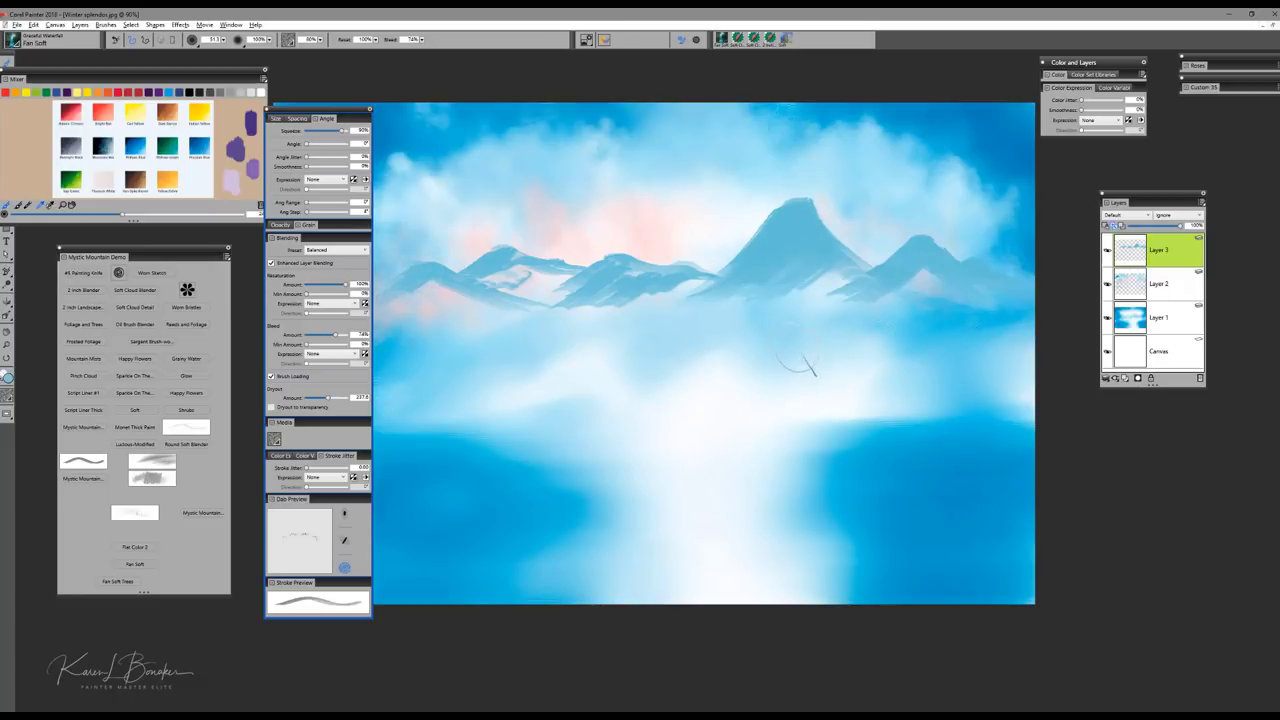
pyautogui.moveTo(764, 257); pyautogui.dragTo(788, 278)
# Step: Move the Mixer off the toolbox, scale the mountain layer down proportionally, and shift it lower within the canvas width
pyautogui.moveTo(134, 71); pyautogui.dragTo(197, 60)
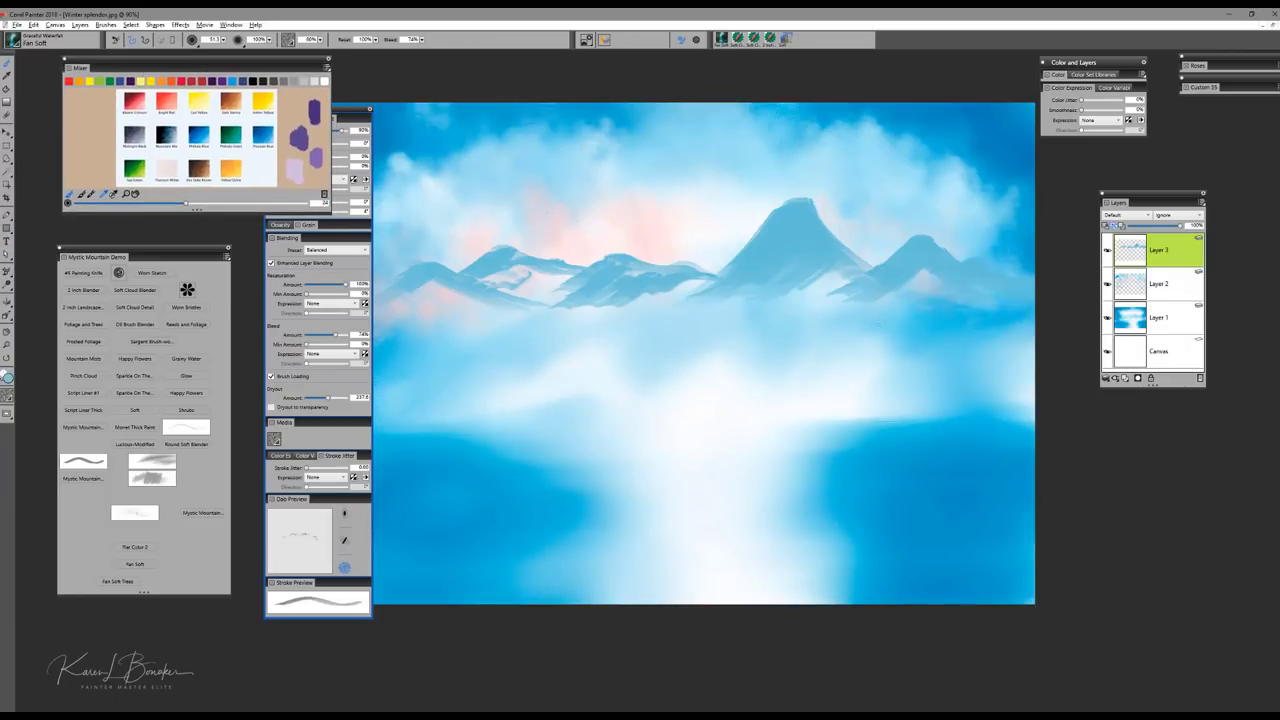
pyautogui.click(8, 136)
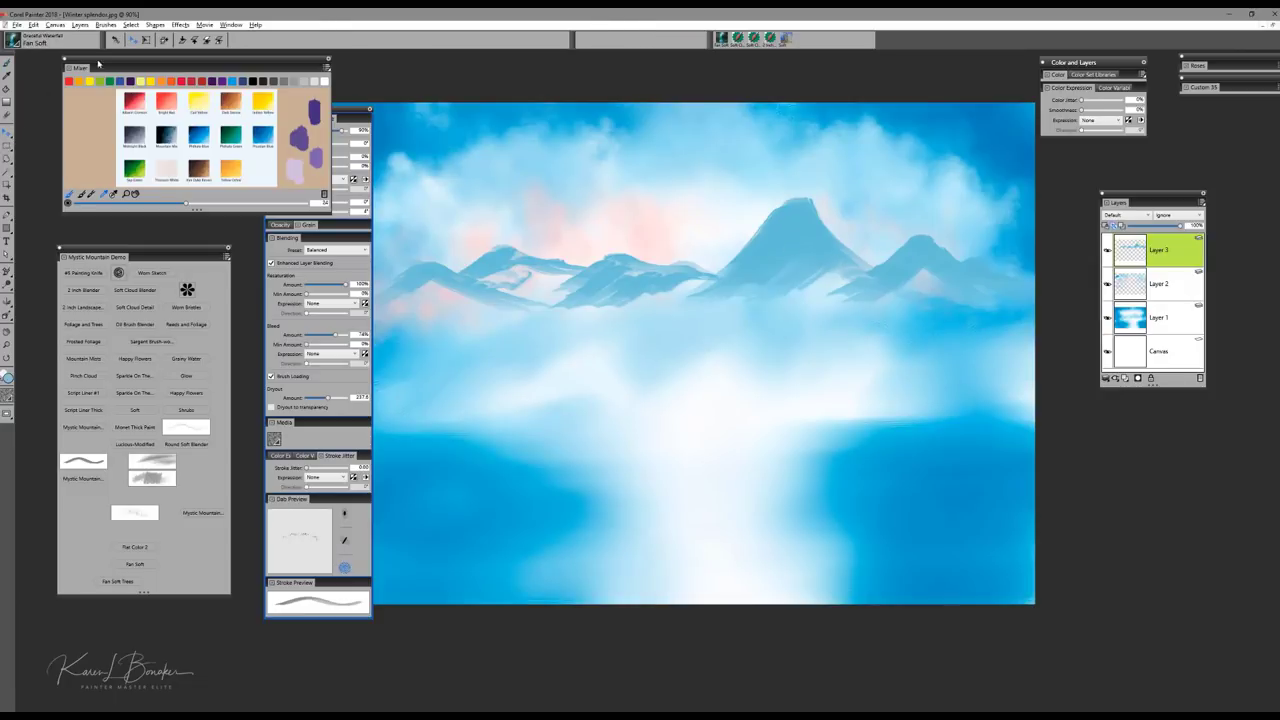
pyautogui.click(145, 41)
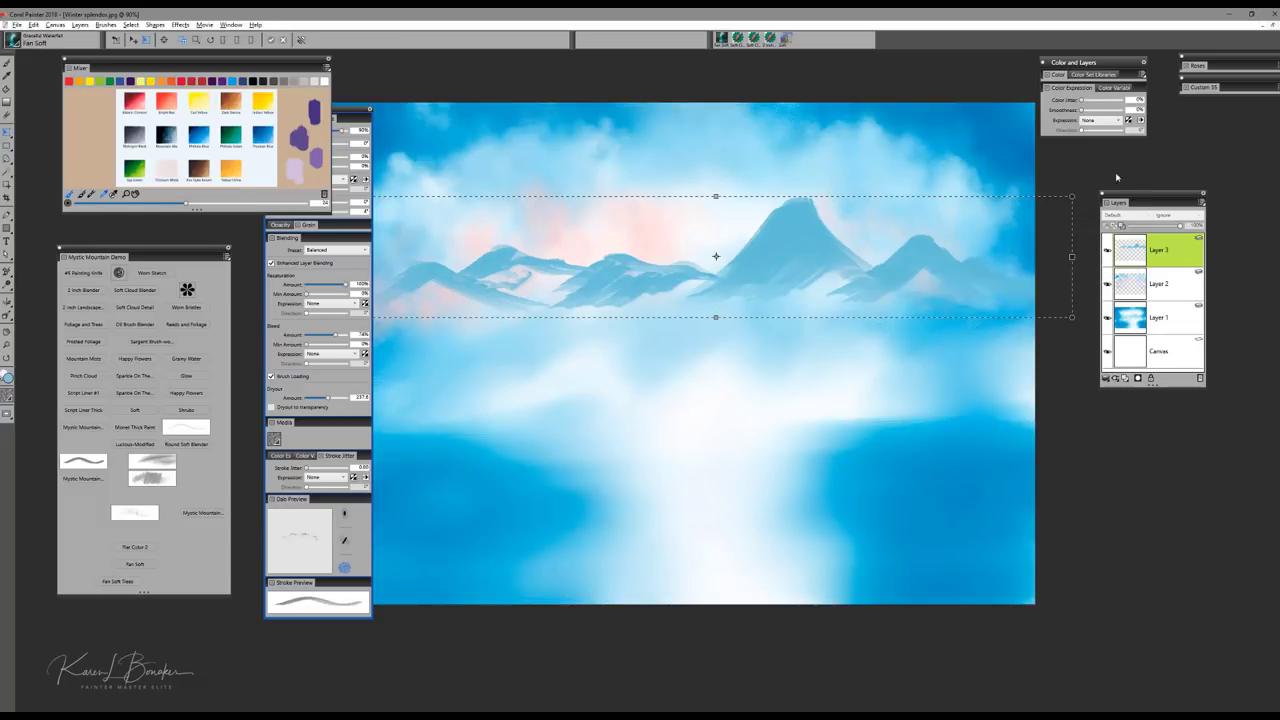
pyautogui.moveTo(1073, 195); pyautogui.dragTo(988, 238)
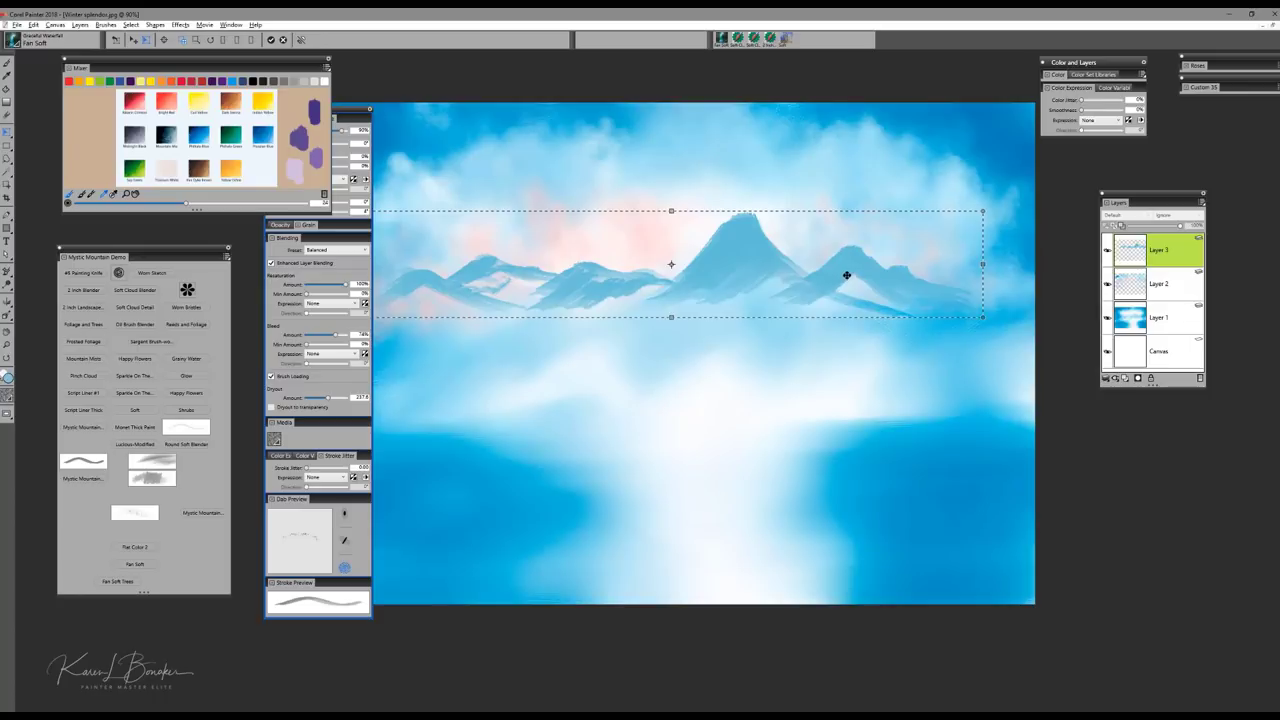
pyautogui.moveTo(846, 275); pyautogui.dragTo(892, 294)
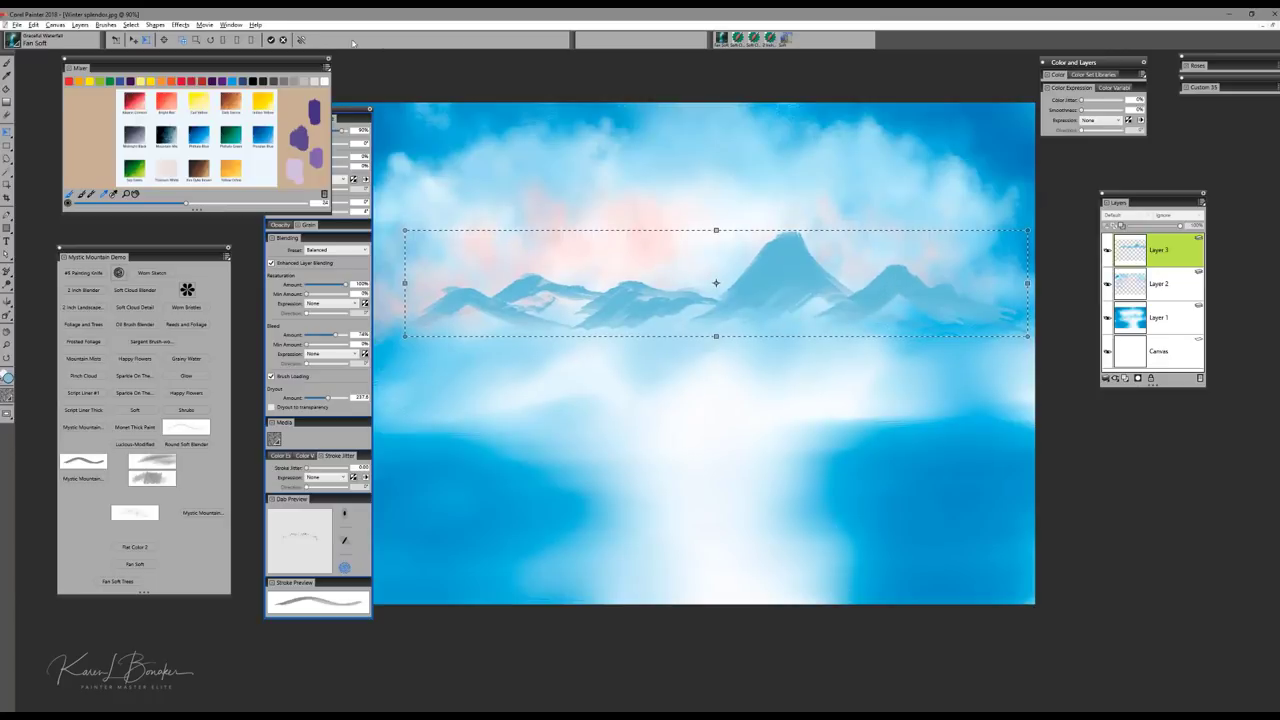
pyautogui.click(270, 40)
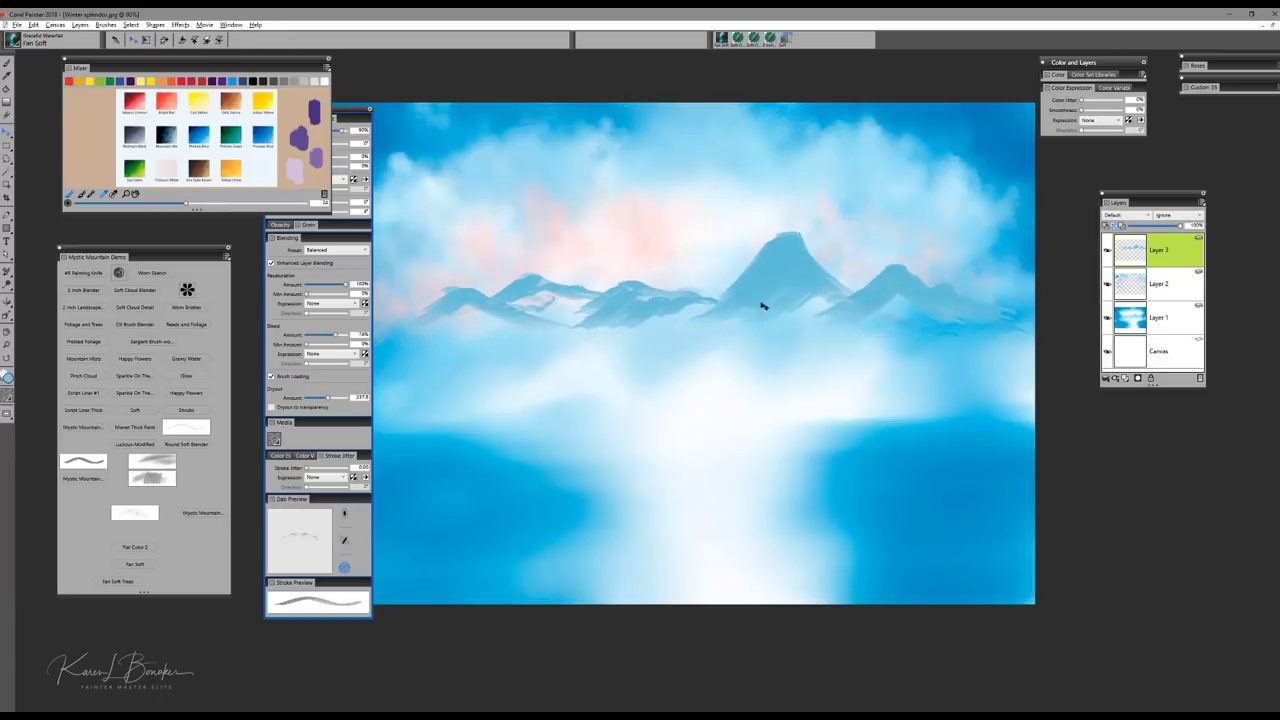
# Step: Return to the Fan Soft brush, extend the ridge's left end, and fill the gaps in the left and middle slopes
pyautogui.press('b')
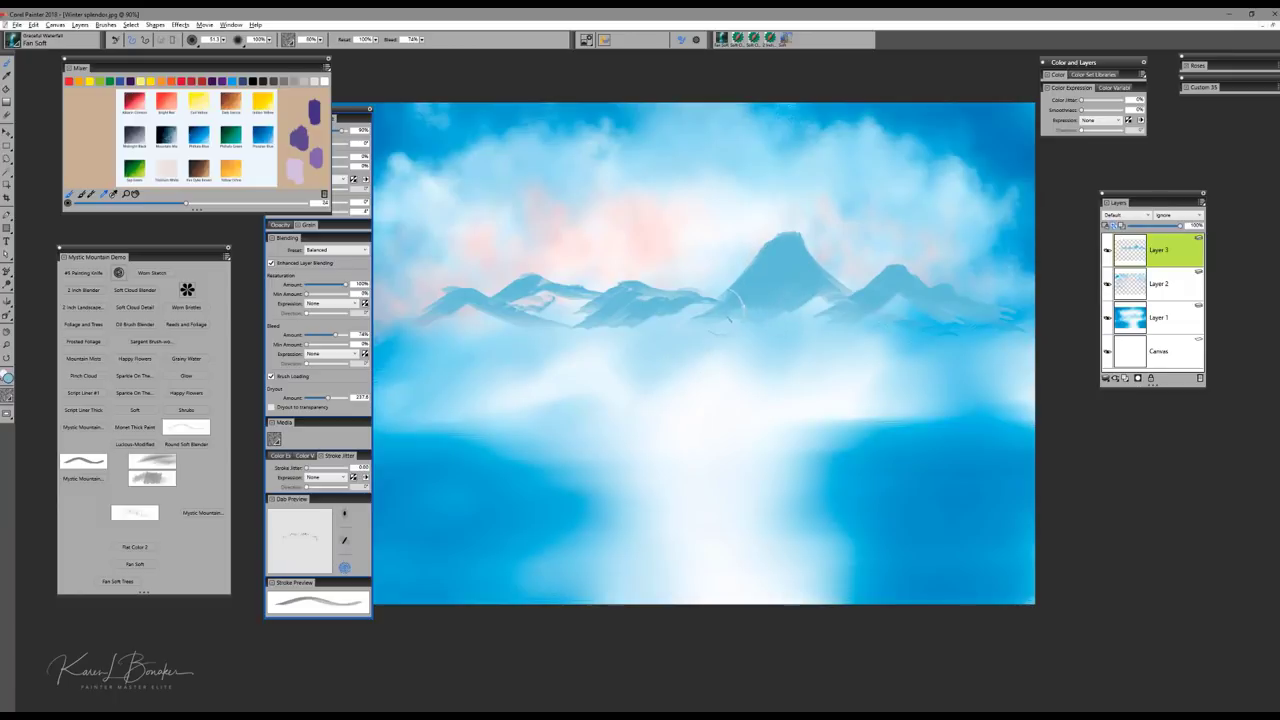
pyautogui.moveTo(622, 310)
pyautogui.mouseDown()
pyautogui.moveTo(545, 300)
pyautogui.moveTo(455, 320)
pyautogui.moveTo(442, 300)
pyautogui.moveTo(420, 320)
pyautogui.moveTo(479, 323)
pyautogui.moveTo(440, 320)
pyautogui.moveTo(545, 302)
pyautogui.moveTo(530, 294)
pyautogui.mouseUp()
pyautogui.moveTo(570, 338)
pyautogui.mouseDown()
pyautogui.moveTo(655, 300)
pyautogui.moveTo(698, 318)
pyautogui.moveTo(782, 260)
pyautogui.moveTo(730, 325)
pyautogui.moveTo(788, 298)
pyautogui.moveTo(900, 290)
pyautogui.moveTo(885, 305)
pyautogui.moveTo(928, 300)
pyautogui.moveTo(1037, 328)
pyautogui.mouseUp()
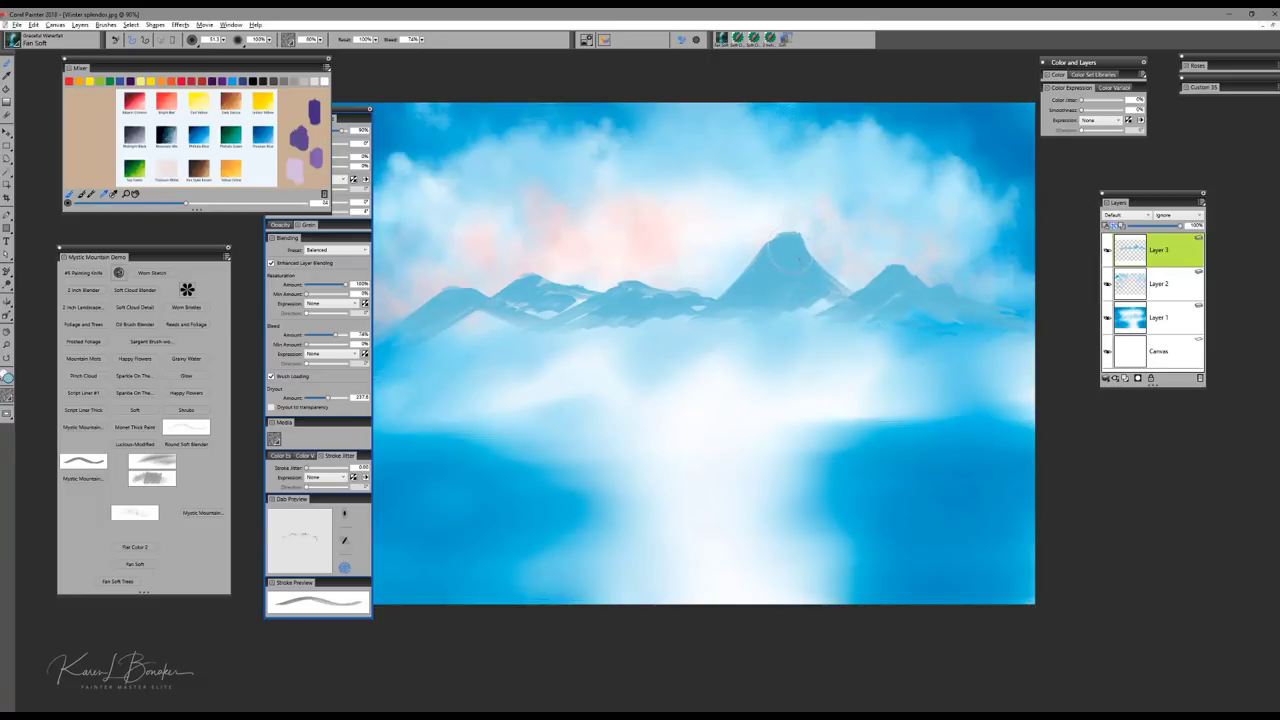
pyautogui.moveTo(641, 290); pyautogui.dragTo(667, 301)
pyautogui.moveTo(600, 306); pyautogui.dragTo(557, 327)
pyautogui.moveTo(476, 307); pyautogui.dragTo(439, 329)
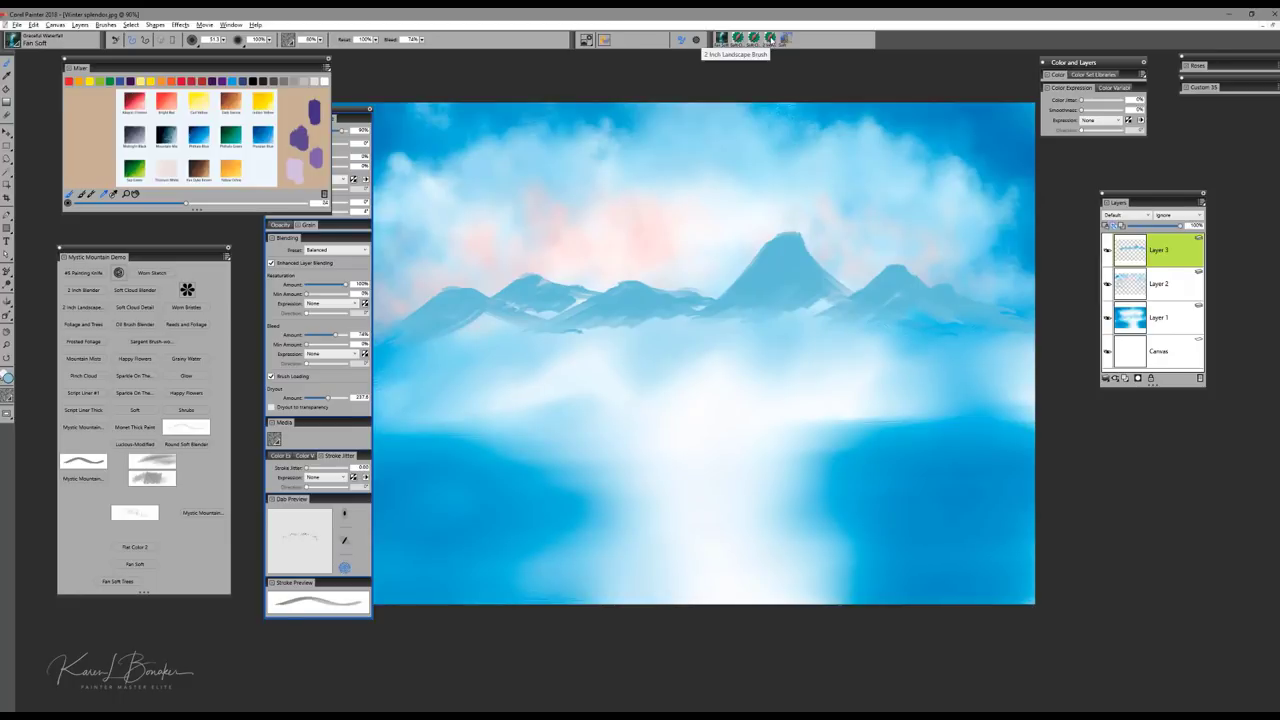
# Step: Blend the mountain bases into soft mist with the 2 Inch Landscape Brush, and switch back to the Fan Soft brush
pyautogui.click(721, 39)
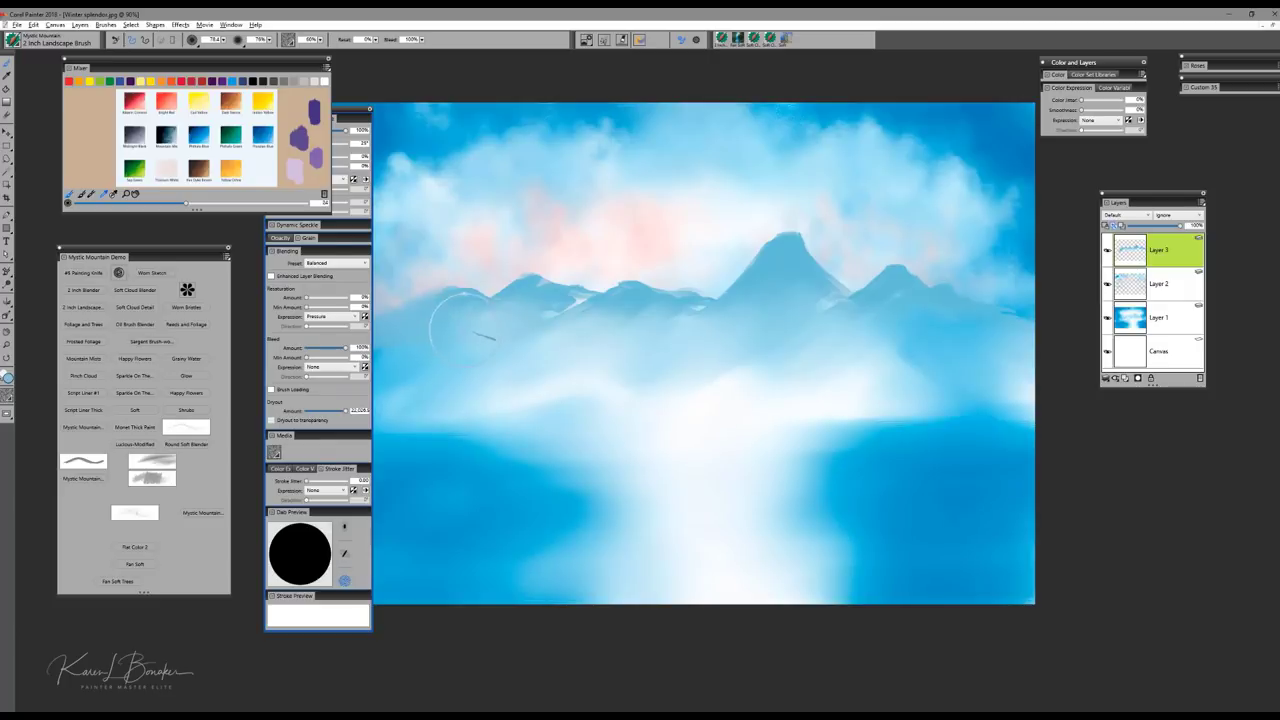
pyautogui.moveTo(488, 353); pyautogui.dragTo(509, 353)
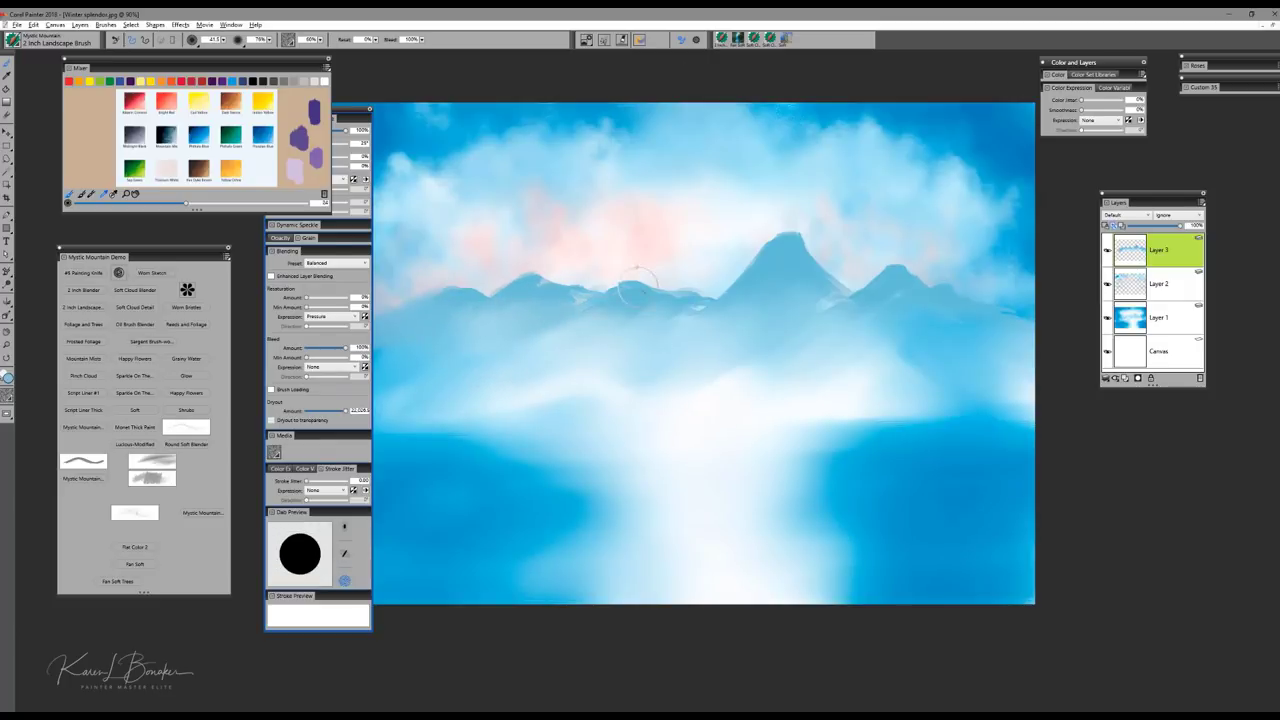
pyautogui.moveTo(659, 306)
pyautogui.mouseDown()
pyautogui.moveTo(682, 308)
pyautogui.moveTo(606, 310)
pyautogui.mouseUp()
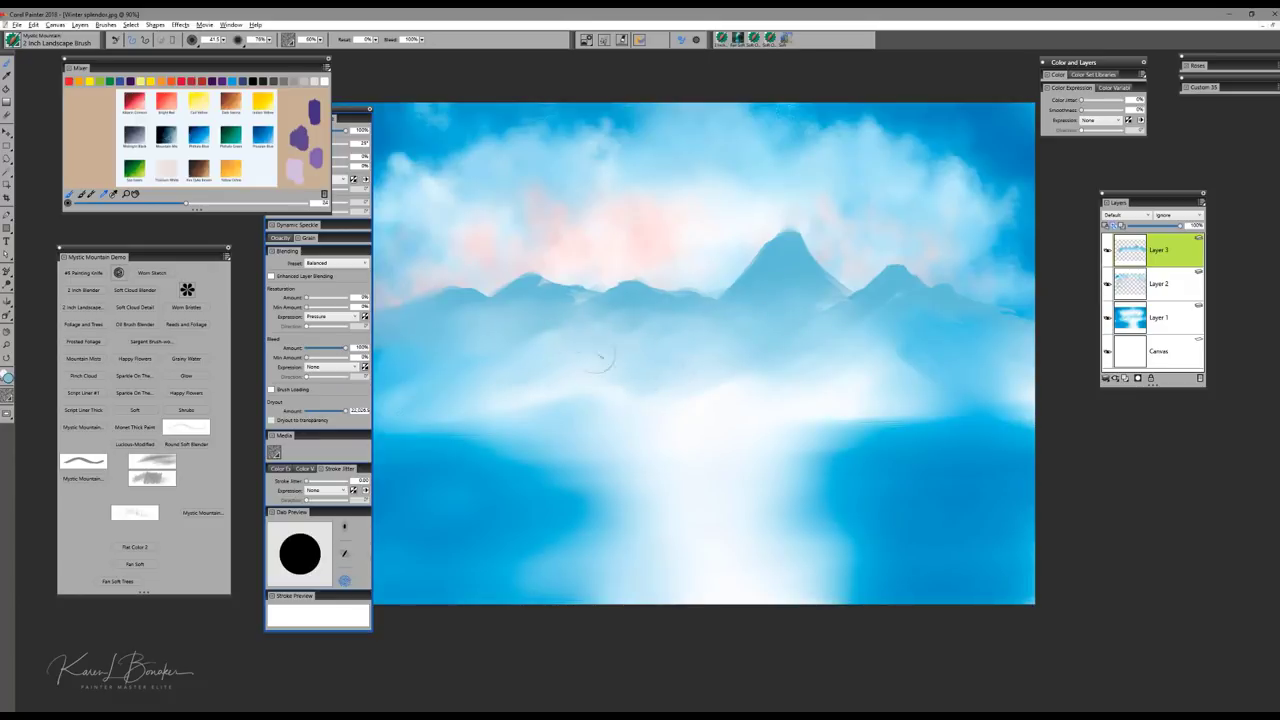
pyautogui.moveTo(711, 347); pyautogui.dragTo(553, 309)
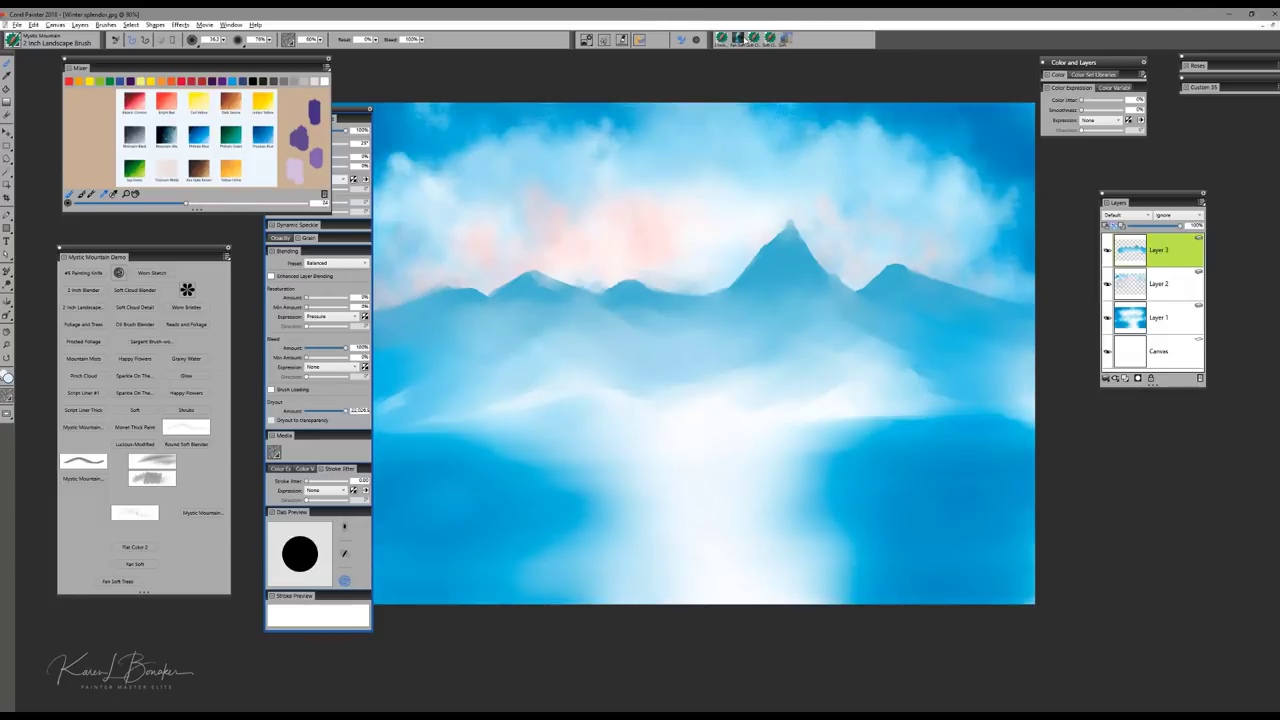
pyautogui.click(739, 40)
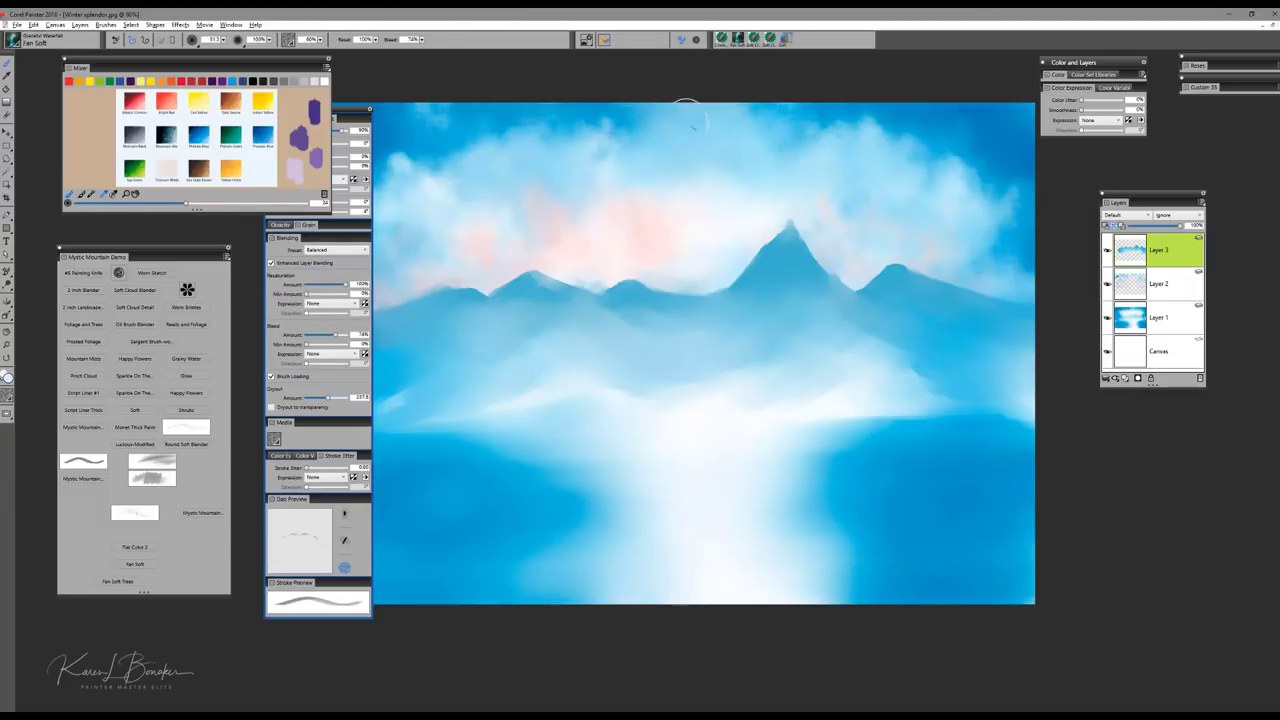
# Step: Choose the Window Frost texture from the watercolor papers and open its paper and grain settings
pyautogui.click(289, 40)
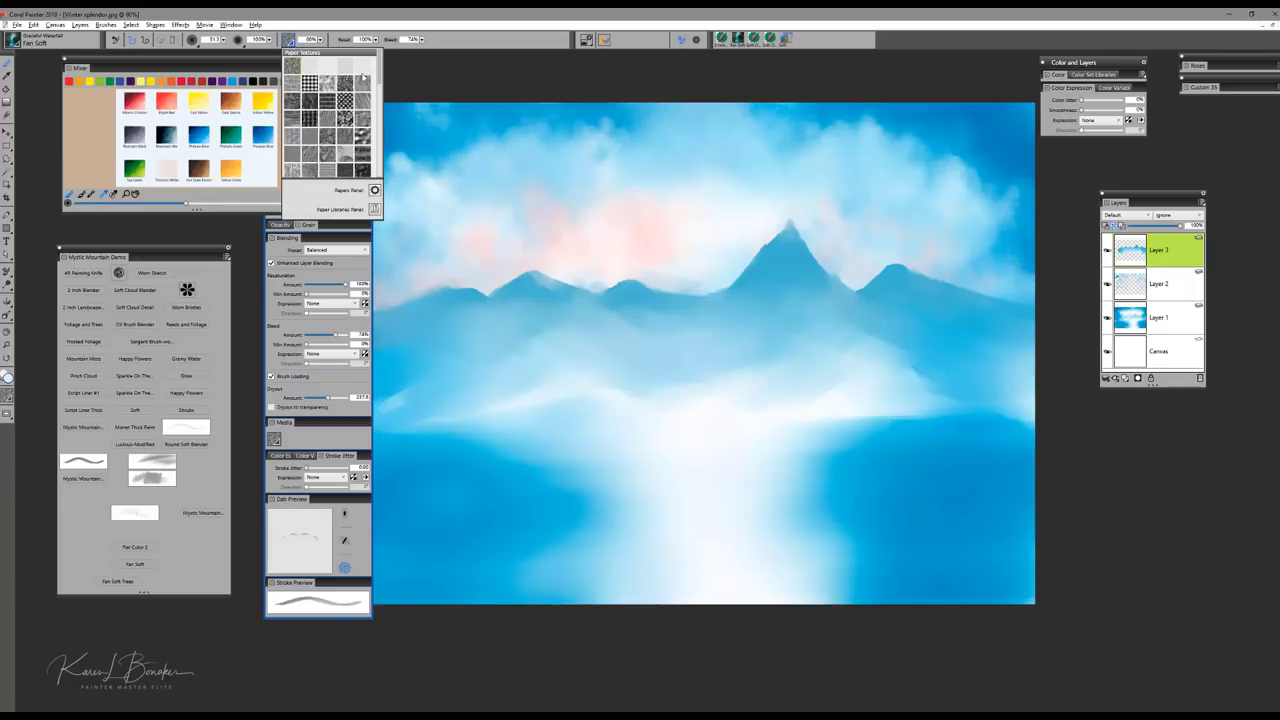
pyautogui.moveTo(379, 80); pyautogui.dragTo(379, 101)
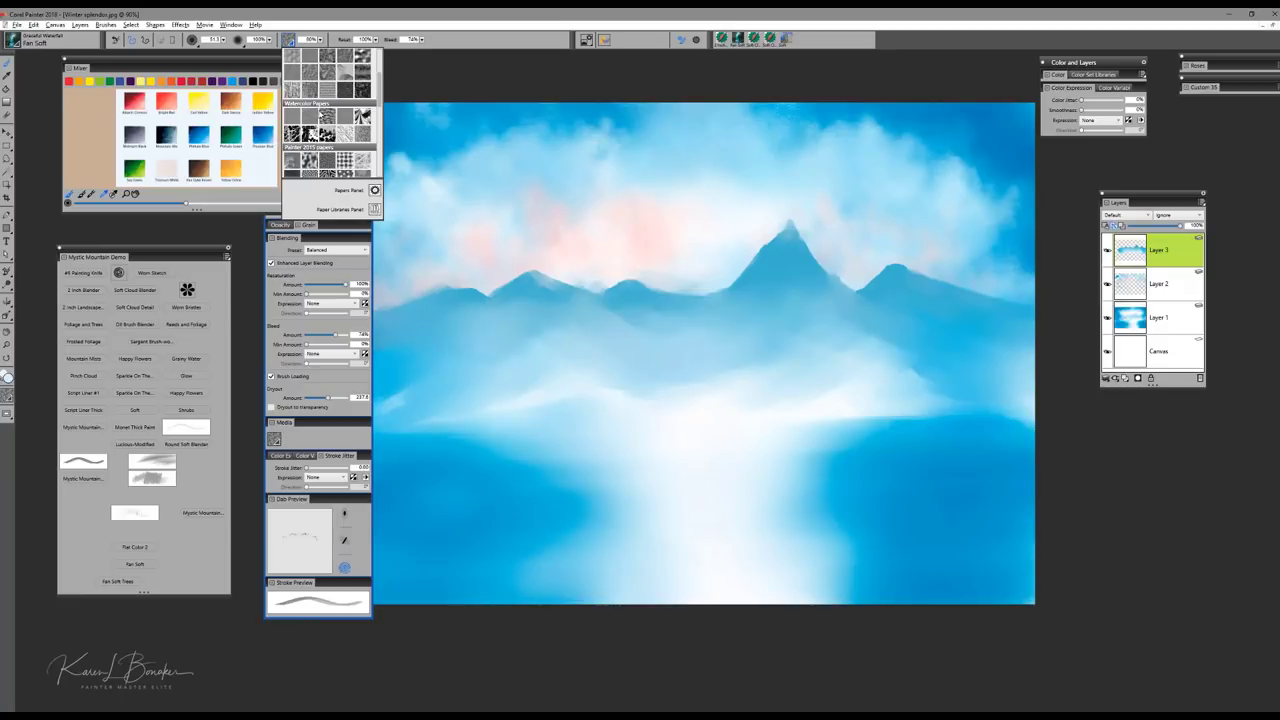
pyautogui.click(292, 134)
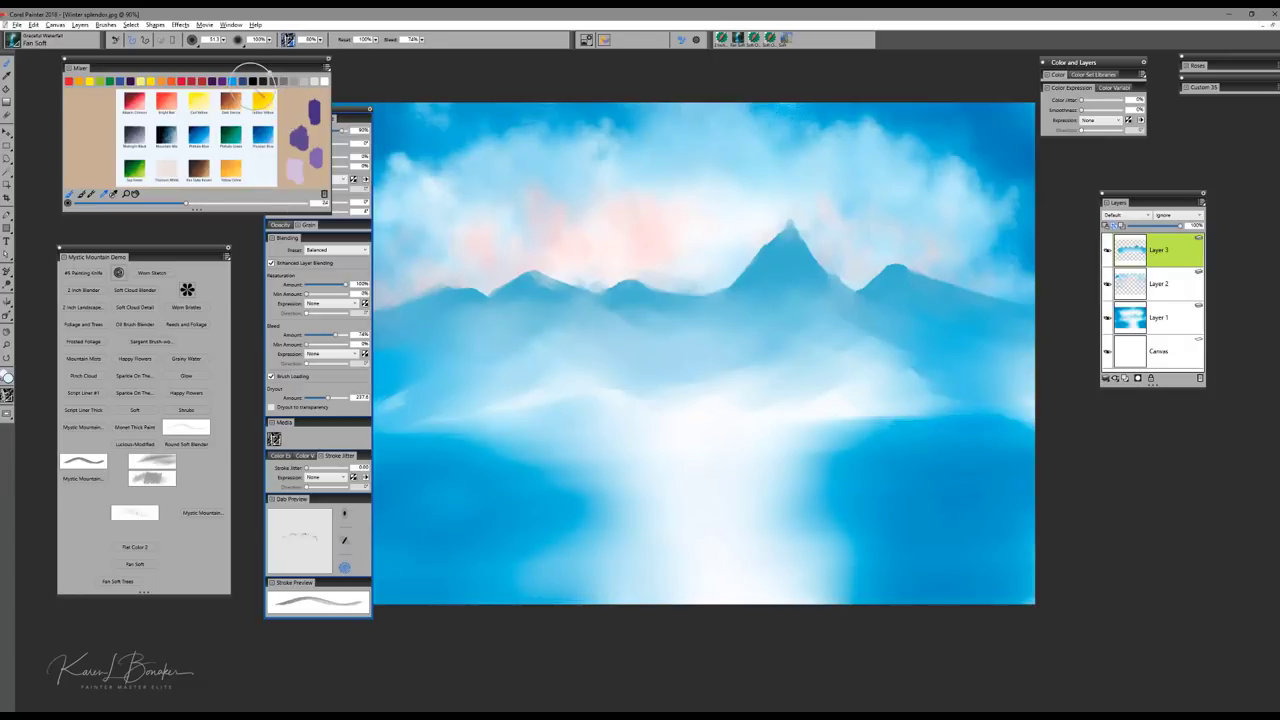
pyautogui.click(288, 40)
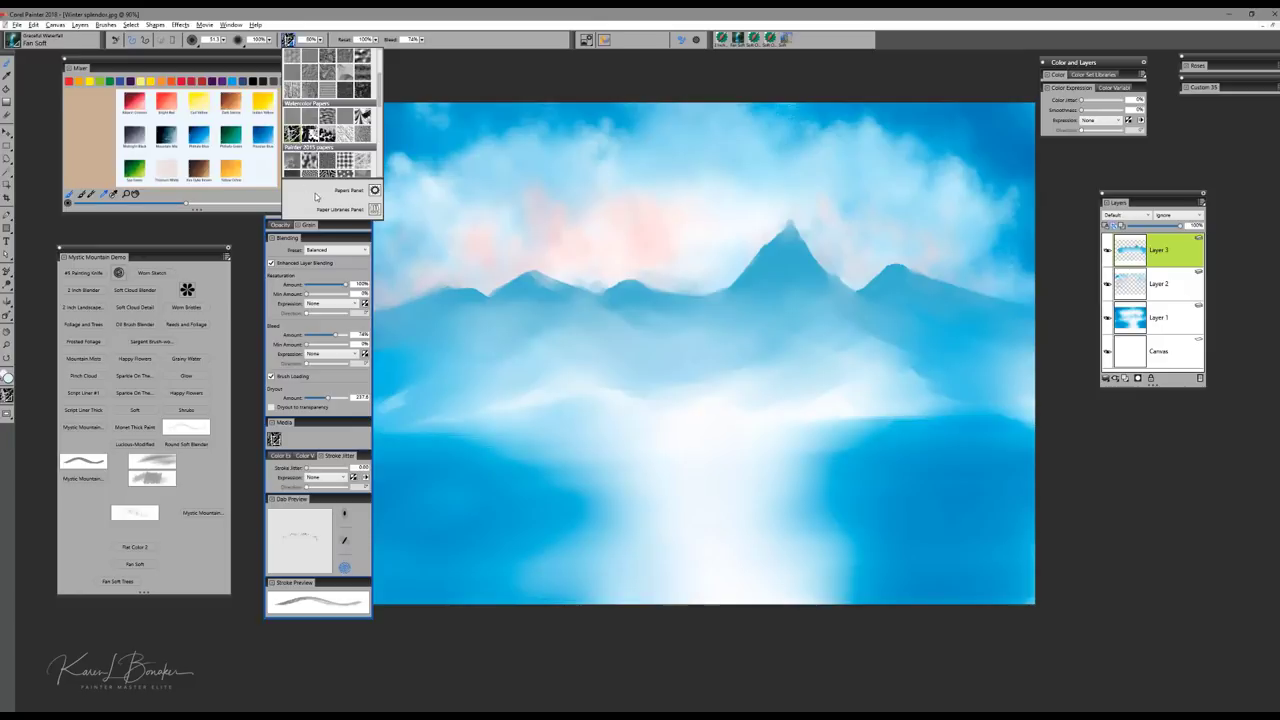
pyautogui.click(374, 190)
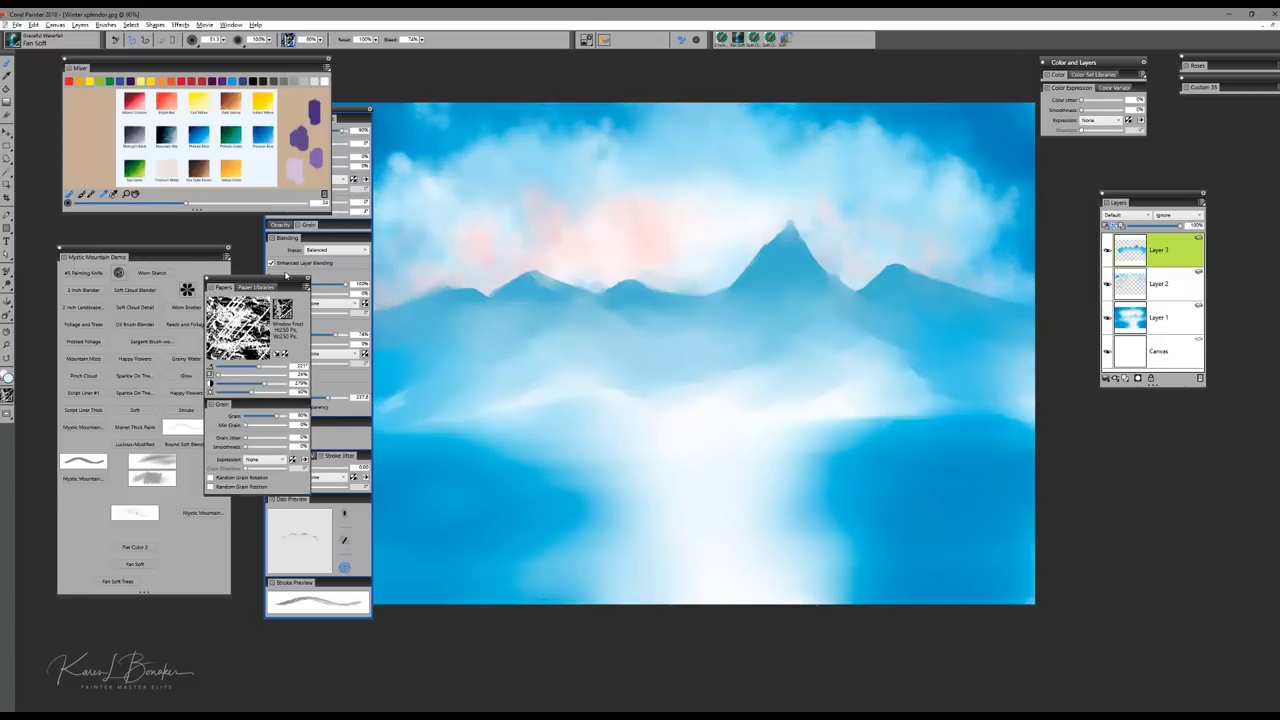
# Step: Close the brush controls palette covering the canvas and place the Papers palette beside the Mystic Mountain brushes
pyautogui.moveTo(278, 279); pyautogui.dragTo(255, 288)
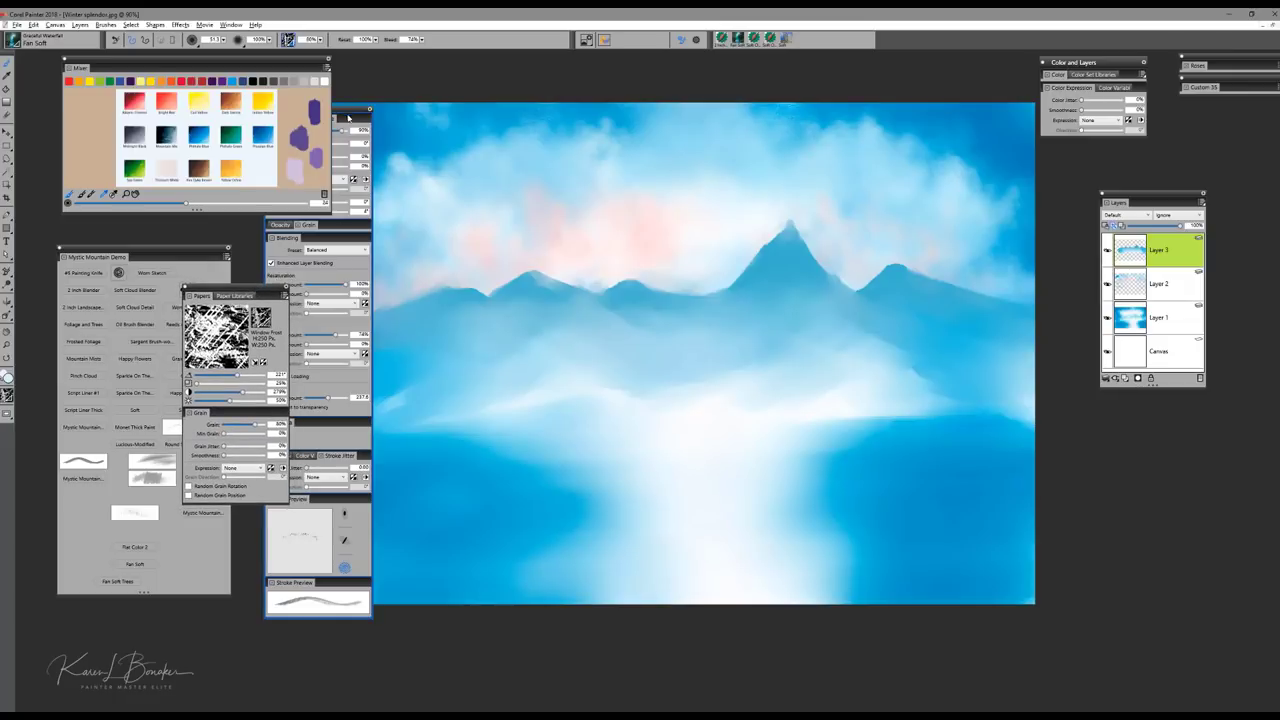
pyautogui.click(340, 114)
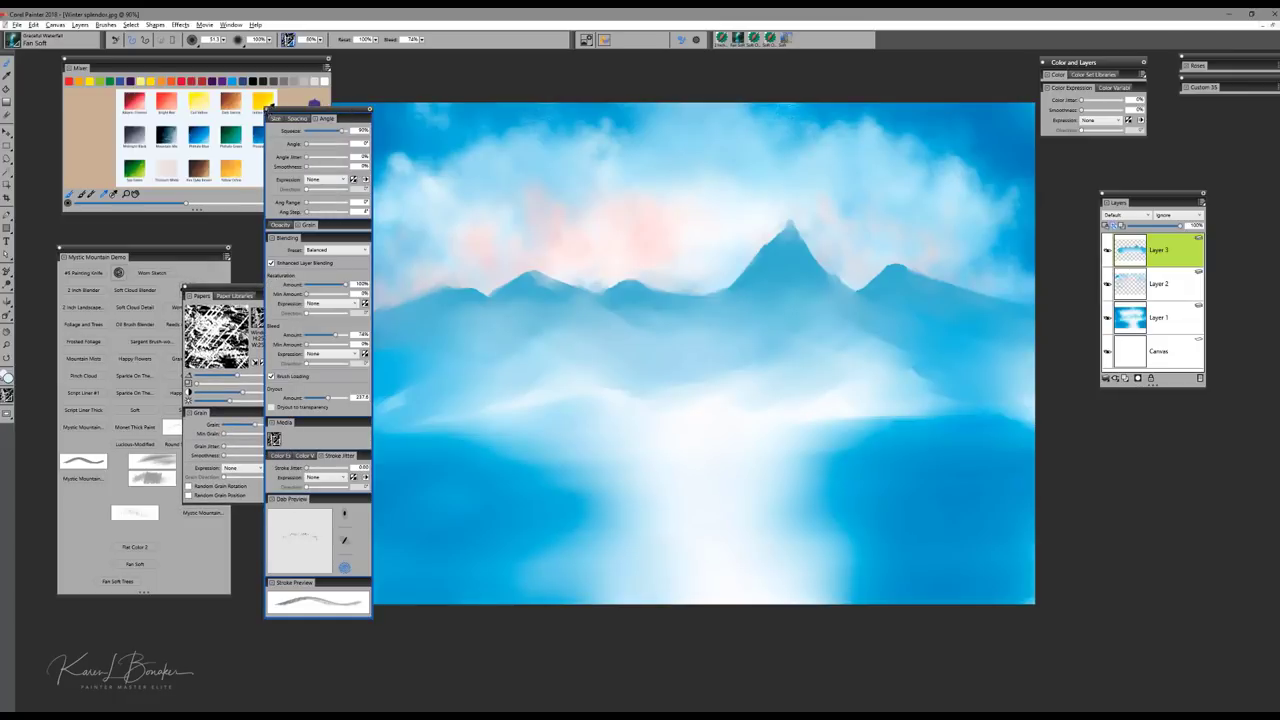
pyautogui.click(268, 109)
pyautogui.moveTo(240, 293); pyautogui.dragTo(265, 254)
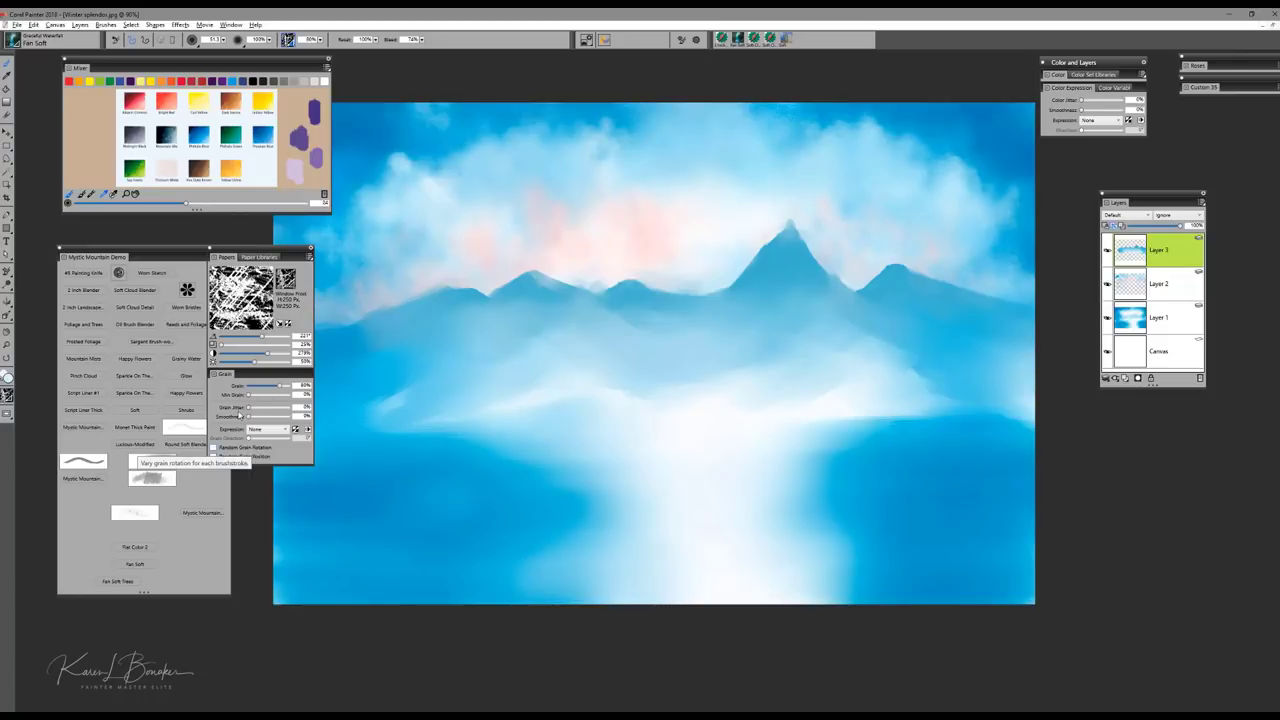
# Step: Enable Random Grain Rotation, reduce the paper's direction angle, and move the Papers palette slightly off the canvas
pyautogui.click(214, 447)
pyautogui.moveTo(244, 341); pyautogui.dragTo(229, 339)
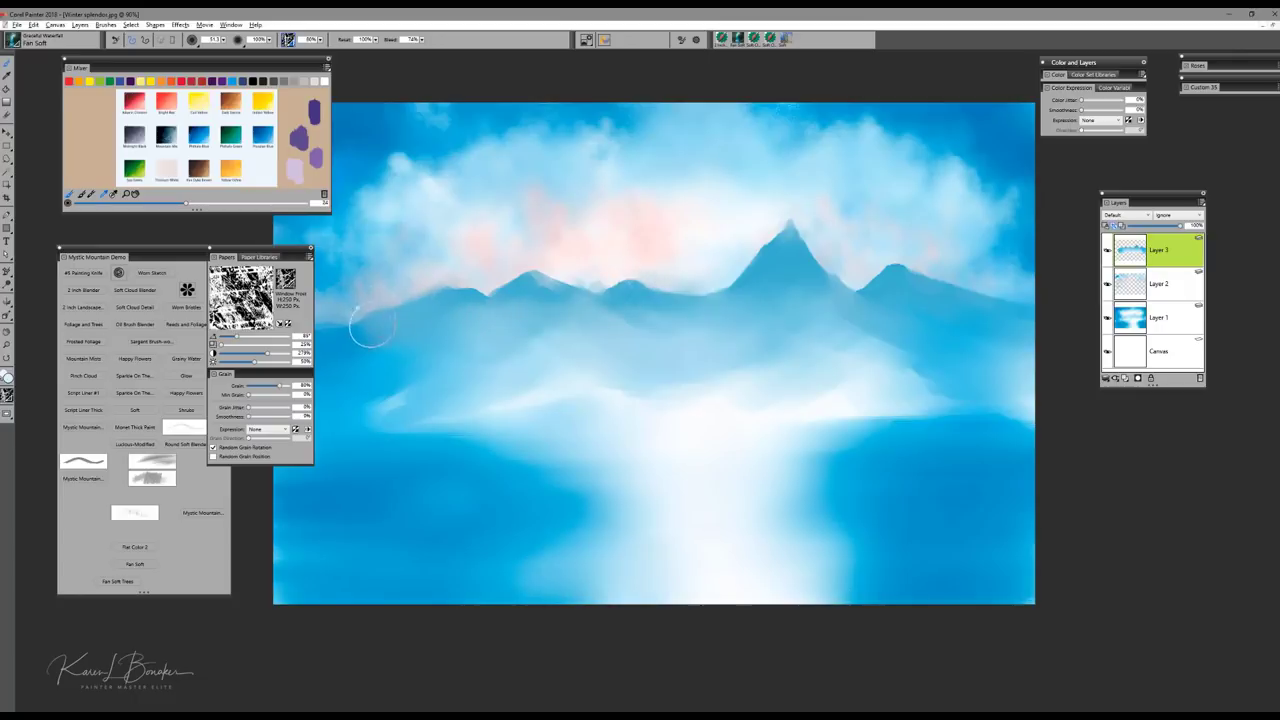
pyautogui.moveTo(274, 252); pyautogui.dragTo(262, 265)
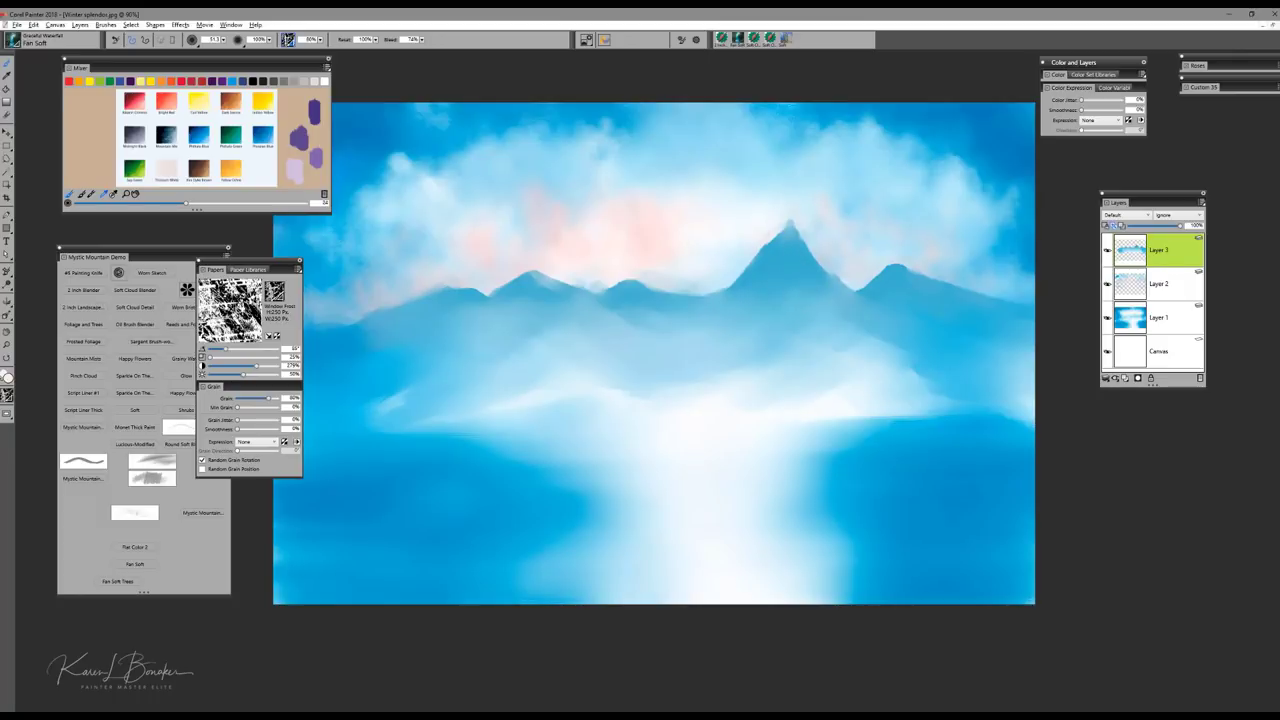
# Step: Try grainy snow strokes down the right slope of the tallest peak, including at 45% opacity, and undo them
pyautogui.moveTo(808, 289)
pyautogui.mouseDown()
pyautogui.moveTo(792, 294)
pyautogui.moveTo(806, 290)
pyautogui.mouseUp()
pyautogui.moveTo(794, 246); pyautogui.dragTo(813, 276)
pyautogui.hotkey('ctrl', 'z')
pyautogui.hotkey('ctrl', 'z')
pyautogui.hotkey('ctrl', 'z')
pyautogui.moveTo(790, 258)
pyautogui.mouseDown()
pyautogui.moveTo(815, 295)
pyautogui.moveTo(886, 308)
pyautogui.mouseUp()
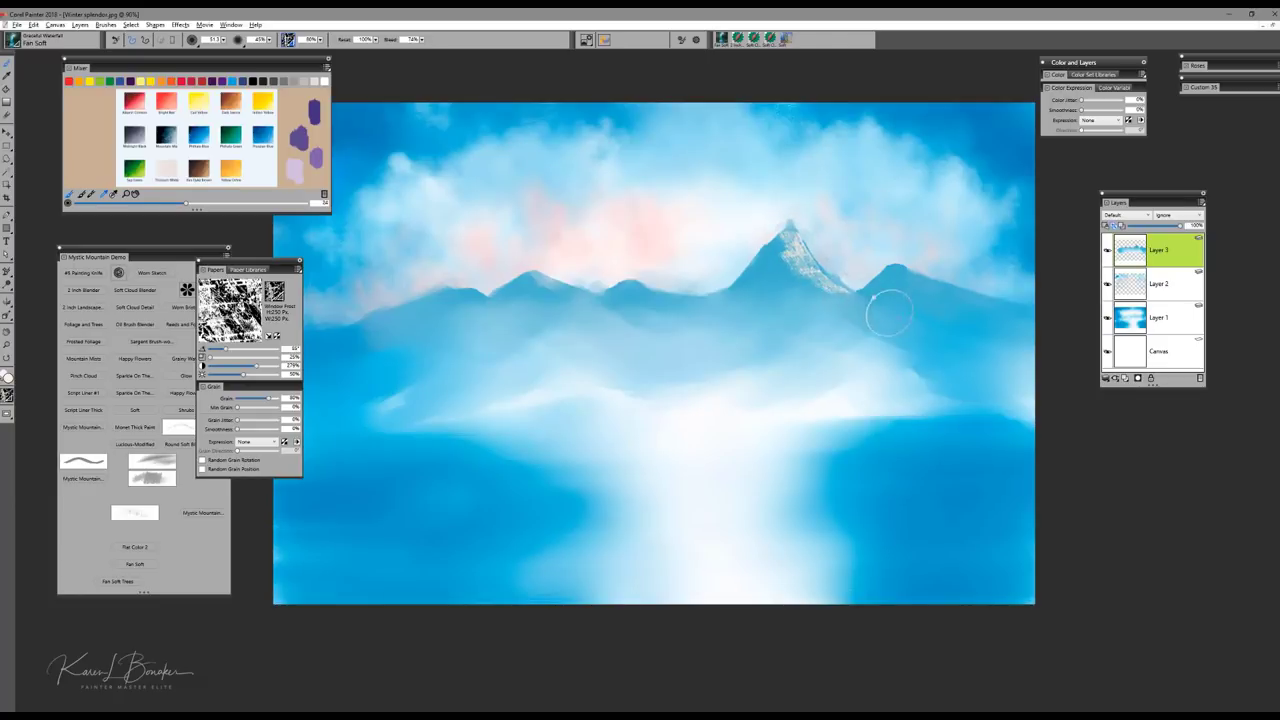
pyautogui.hotkey('ctrl', 'z')
pyautogui.hotkey('ctrl', 'z')
pyautogui.hotkey('ctrl', 'z')
pyautogui.hotkey('ctrl', 'z')
pyautogui.hotkey('ctrl', 'z')
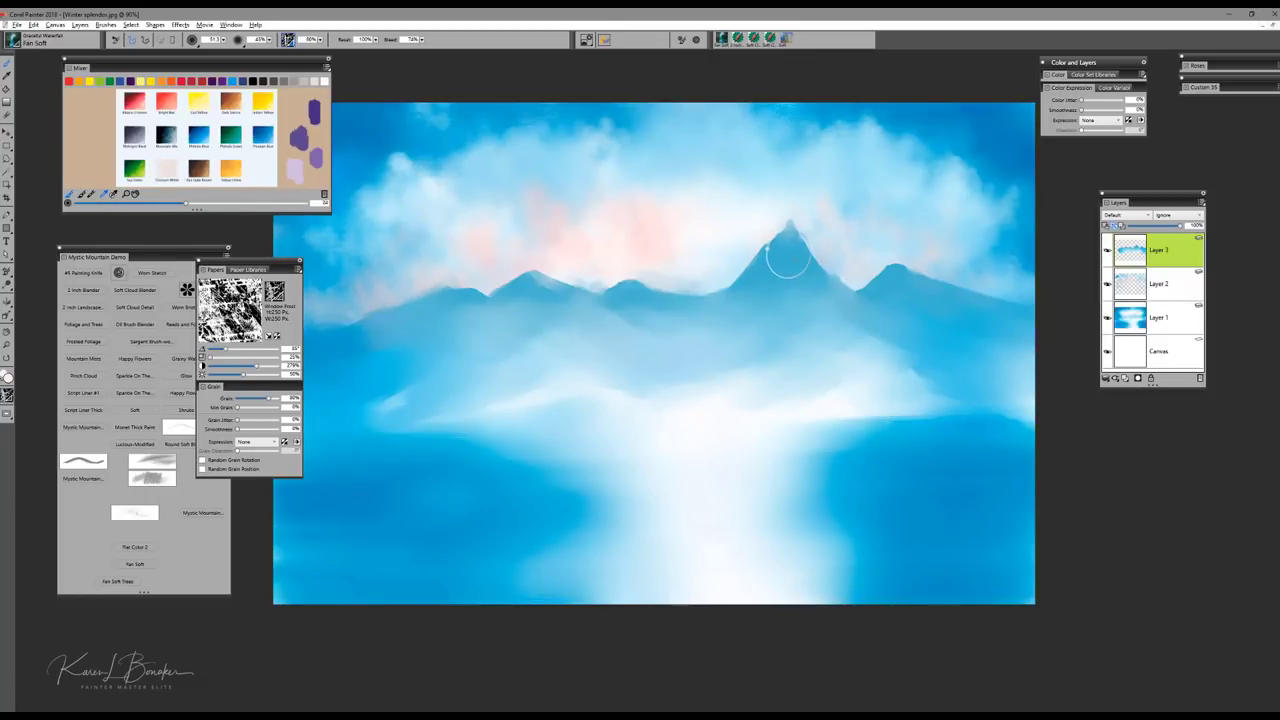
# Step: Paint grainy white and pale pink snow highlights down the right slopes of the tallest peak and the far-right peak
pyautogui.moveTo(790, 256)
pyautogui.mouseDown()
pyautogui.moveTo(839, 292)
pyautogui.moveTo(790, 254)
pyautogui.moveTo(834, 295)
pyautogui.moveTo(924, 266)
pyautogui.moveTo(905, 271)
pyautogui.moveTo(948, 297)
pyautogui.moveTo(899, 272)
pyautogui.moveTo(1003, 309)
pyautogui.mouseUp()
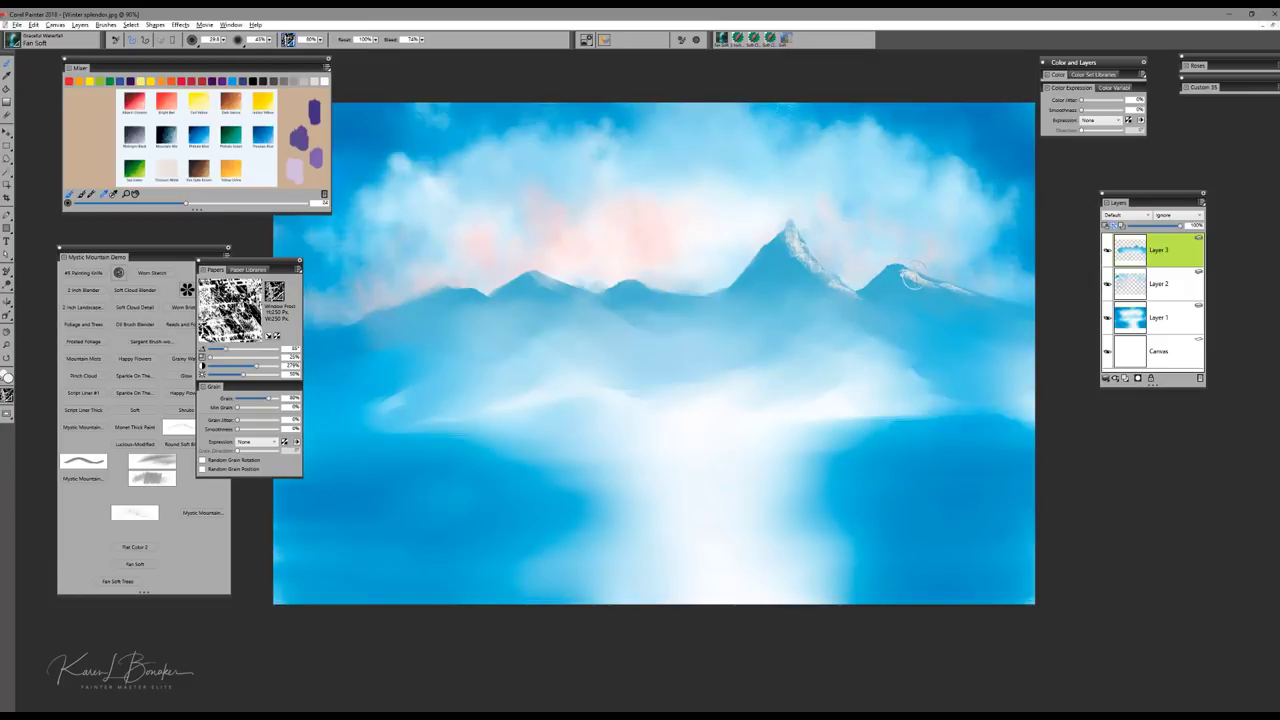
pyautogui.moveTo(913, 276); pyautogui.dragTo(1001, 310)
pyautogui.moveTo(906, 276)
pyautogui.mouseDown()
pyautogui.moveTo(1010, 319)
pyautogui.moveTo(993, 312)
pyautogui.mouseUp()
pyautogui.moveTo(894, 274)
pyautogui.mouseDown()
pyautogui.moveTo(991, 311)
pyautogui.moveTo(904, 276)
pyautogui.mouseUp()
pyautogui.moveTo(792, 254)
pyautogui.mouseDown()
pyautogui.moveTo(782, 228)
pyautogui.moveTo(788, 255)
pyautogui.moveTo(840, 298)
pyautogui.moveTo(894, 316)
pyautogui.mouseUp()
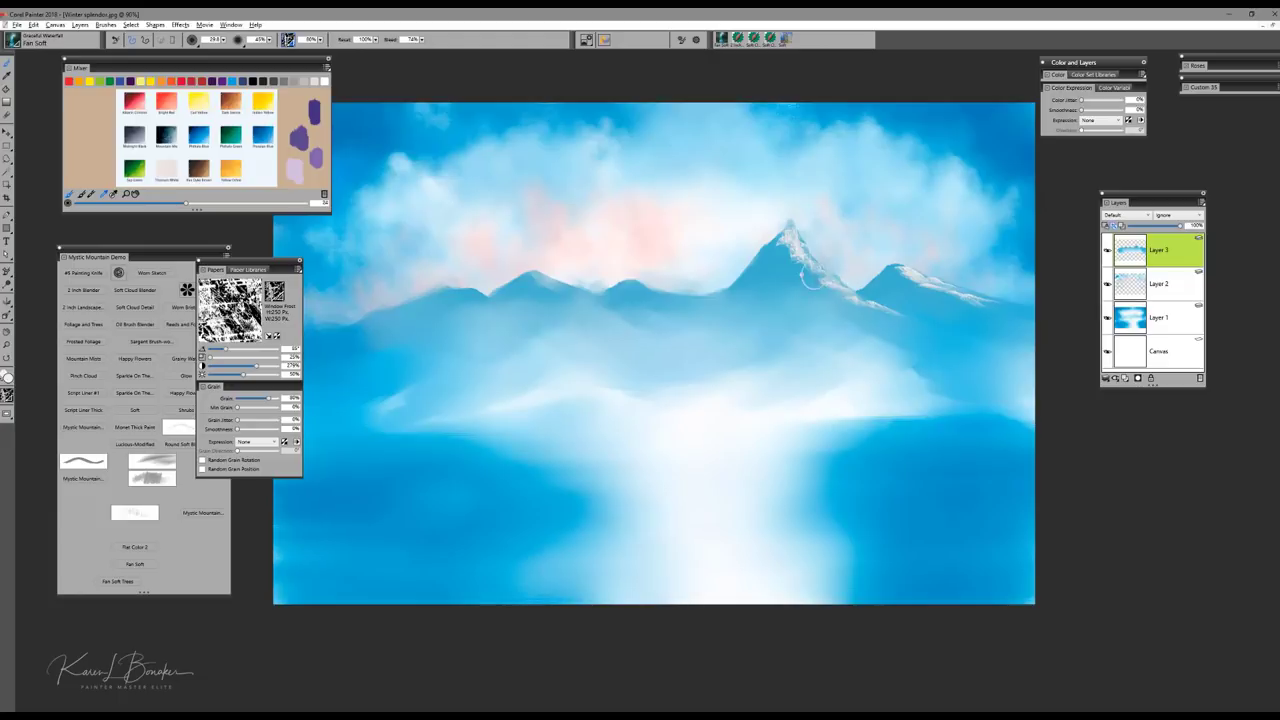
pyautogui.moveTo(802, 266)
pyautogui.mouseDown()
pyautogui.moveTo(786, 255)
pyautogui.moveTo(792, 232)
pyautogui.moveTo(770, 258)
pyautogui.moveTo(785, 232)
pyautogui.moveTo(715, 301)
pyautogui.mouseUp()
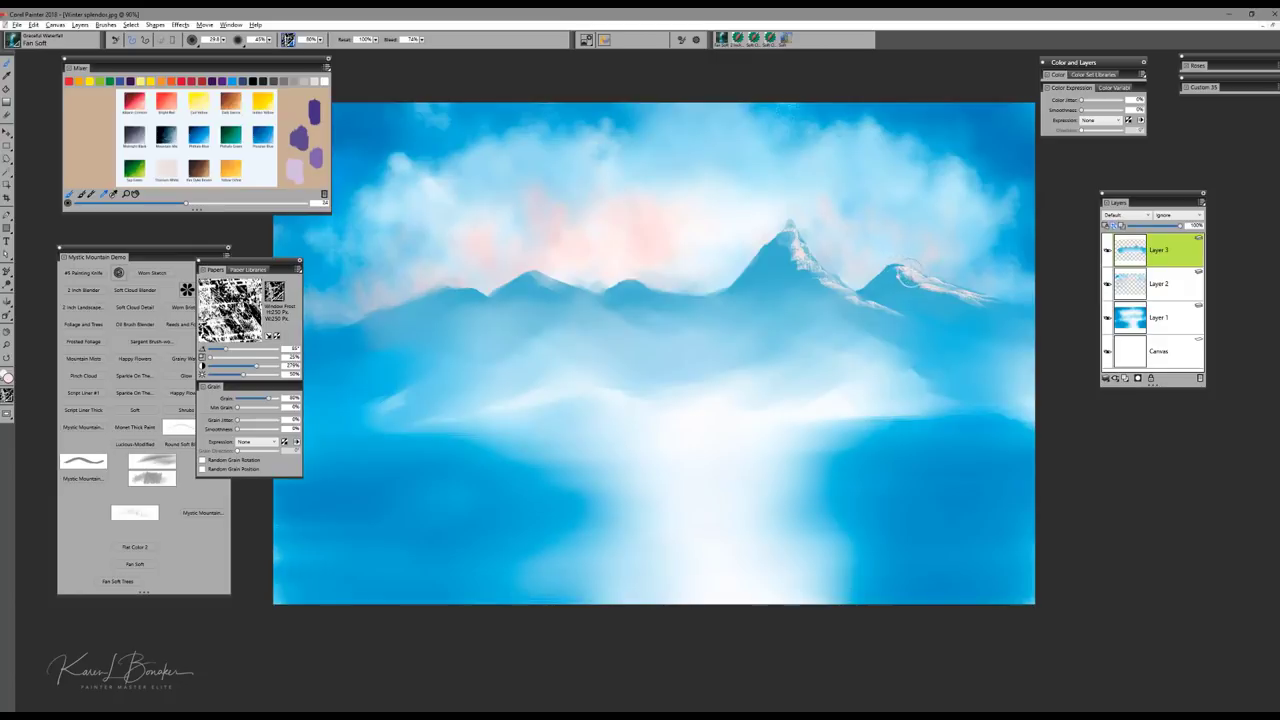
# Step: Paint pink snow on the small middle peak and white snow, sampled from the clouds, on the peak left of it
pyautogui.moveTo(634, 287)
pyautogui.mouseDown()
pyautogui.moveTo(680, 305)
pyautogui.moveTo(620, 283)
pyautogui.moveTo(684, 306)
pyautogui.moveTo(645, 289)
pyautogui.mouseUp()
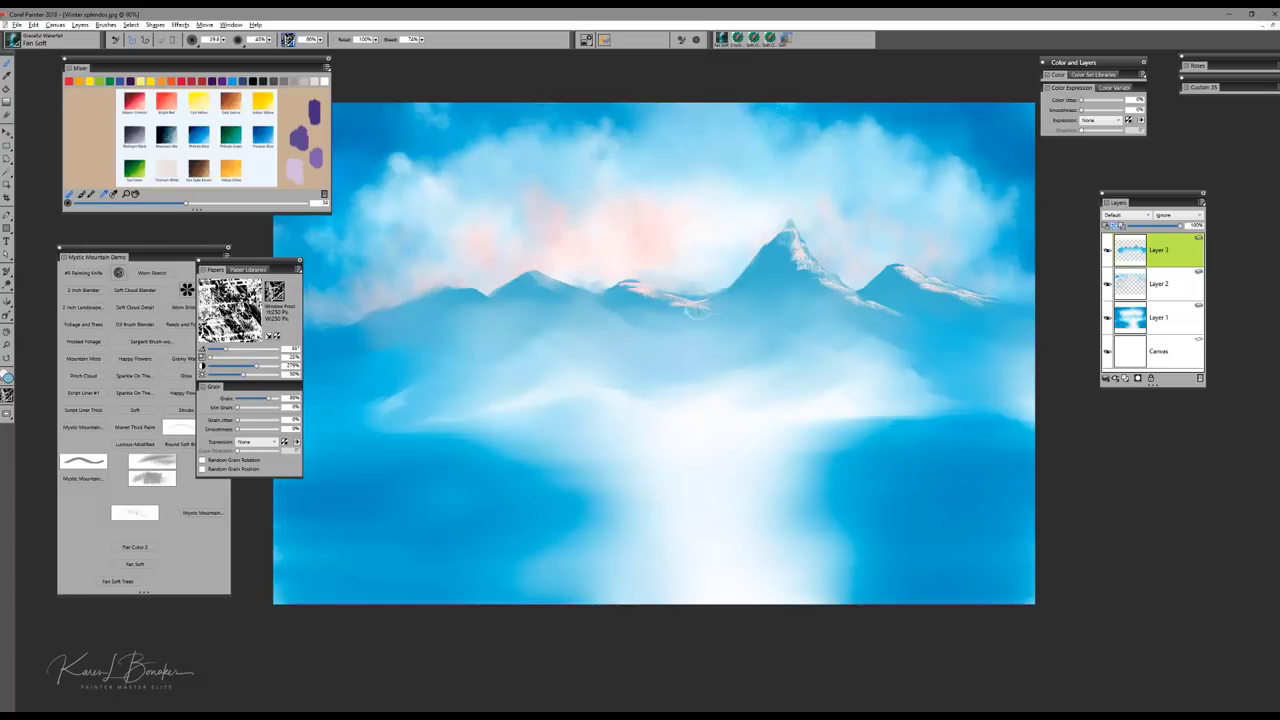
pyautogui.moveTo(691, 299); pyautogui.dragTo(628, 288)
pyautogui.keyDown('alt'); pyautogui.click(690, 245); pyautogui.keyUp('alt')
pyautogui.moveTo(534, 278); pyautogui.dragTo(582, 296)
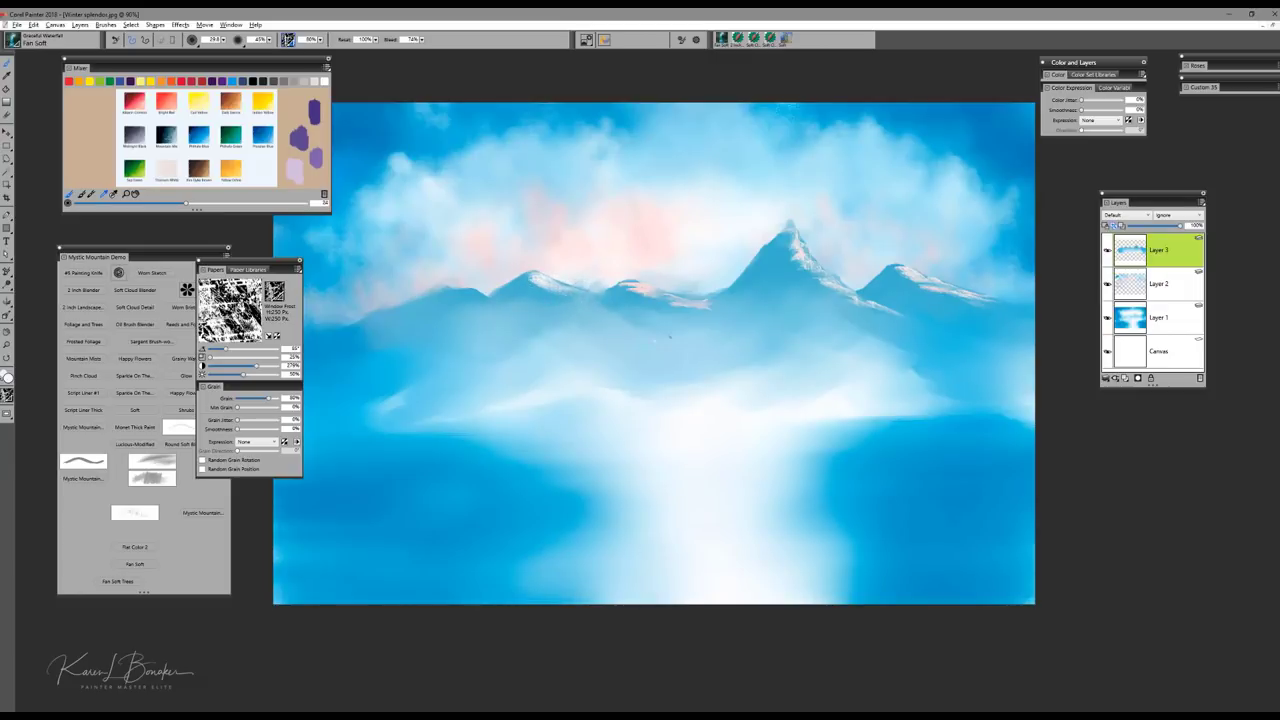
# Step: Enlarge the Window Frost paper scale and paint snow on the lower slope right of the tallest peak
pyautogui.moveTo(210, 357); pyautogui.dragTo(221, 357)
pyautogui.click(242, 348)
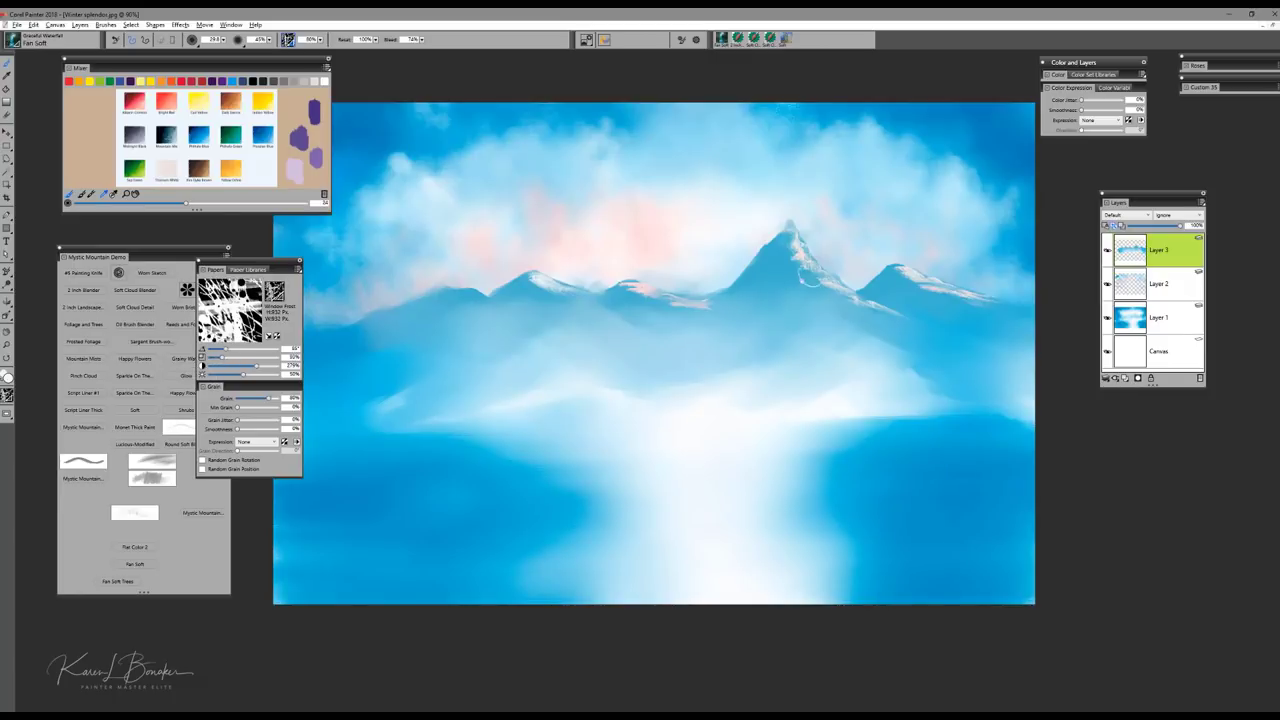
pyautogui.moveTo(867, 324)
pyautogui.mouseDown()
pyautogui.moveTo(908, 342)
pyautogui.moveTo(870, 324)
pyautogui.moveTo(926, 328)
pyautogui.moveTo(895, 315)
pyautogui.mouseUp()
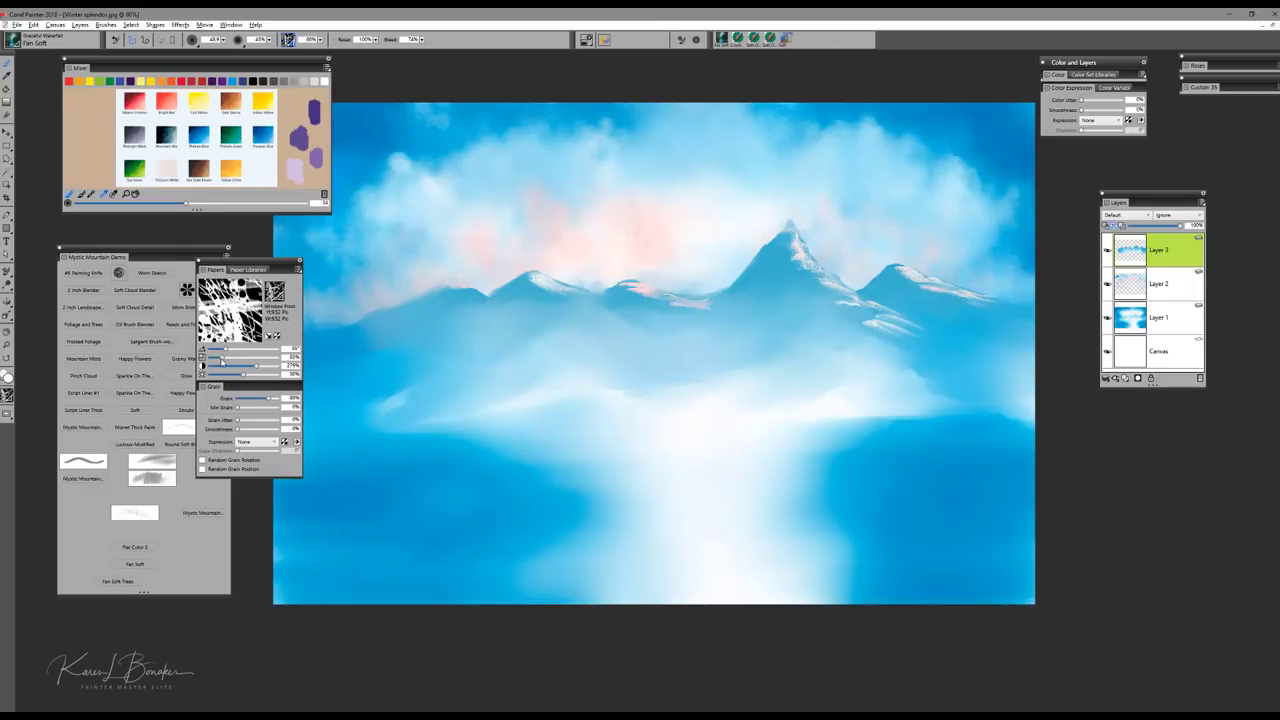
# Step: Enlarge the paper scale further and add snow patches to the leftmost slope, the two middle peaks and the right slopes
pyautogui.click(232, 358)
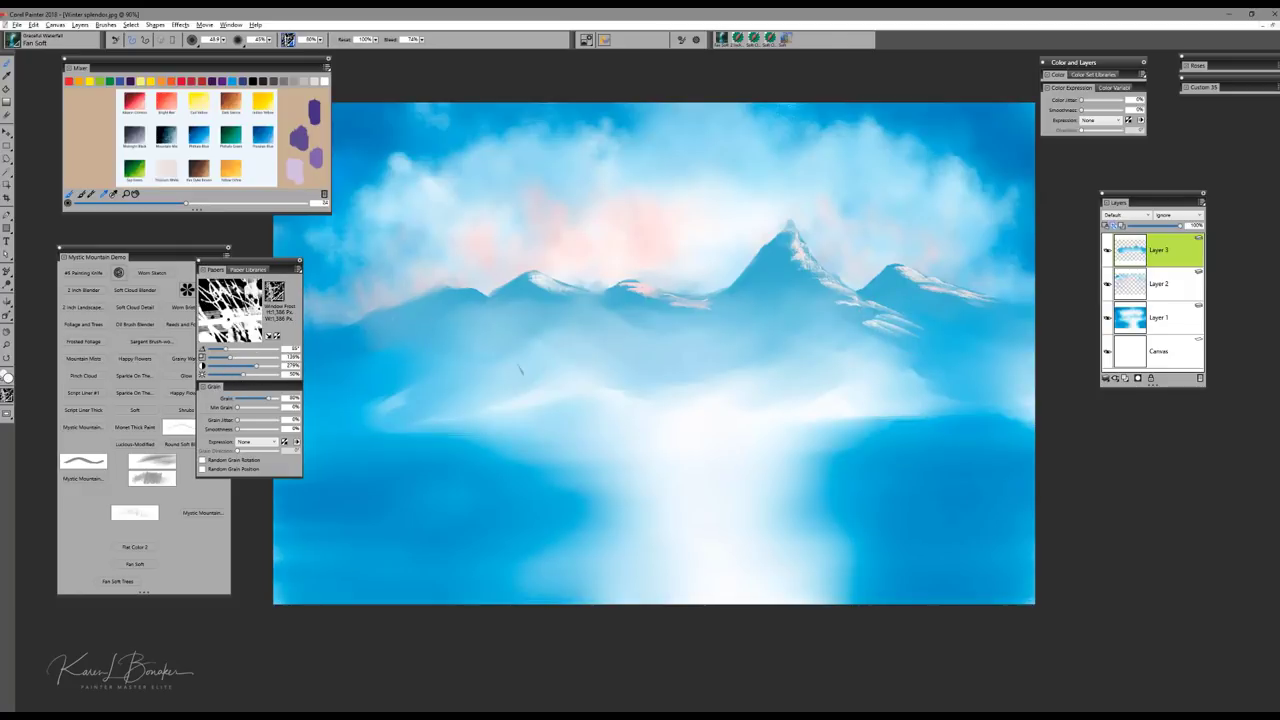
pyautogui.moveTo(483, 328); pyautogui.dragTo(452, 312)
pyautogui.moveTo(533, 285); pyautogui.dragTo(556, 302)
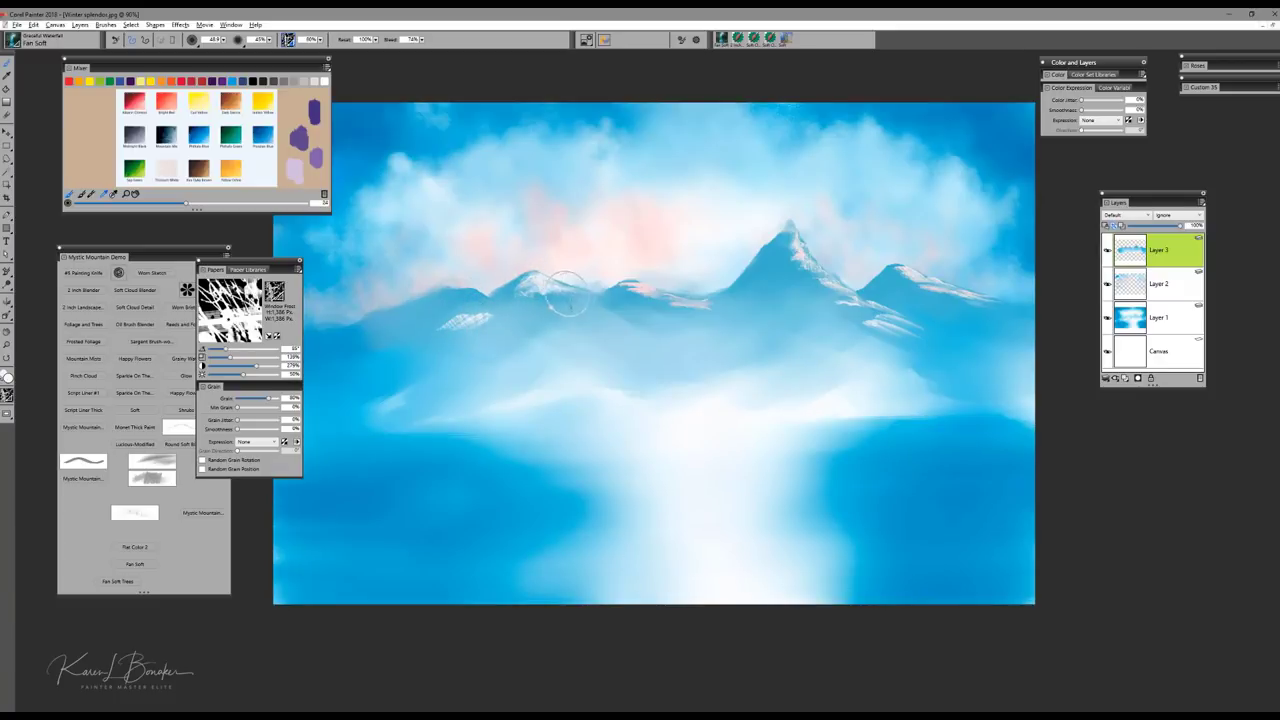
pyautogui.moveTo(650, 302); pyautogui.dragTo(682, 306)
pyautogui.moveTo(868, 318)
pyautogui.mouseDown()
pyautogui.moveTo(930, 286)
pyautogui.moveTo(982, 309)
pyautogui.mouseUp()
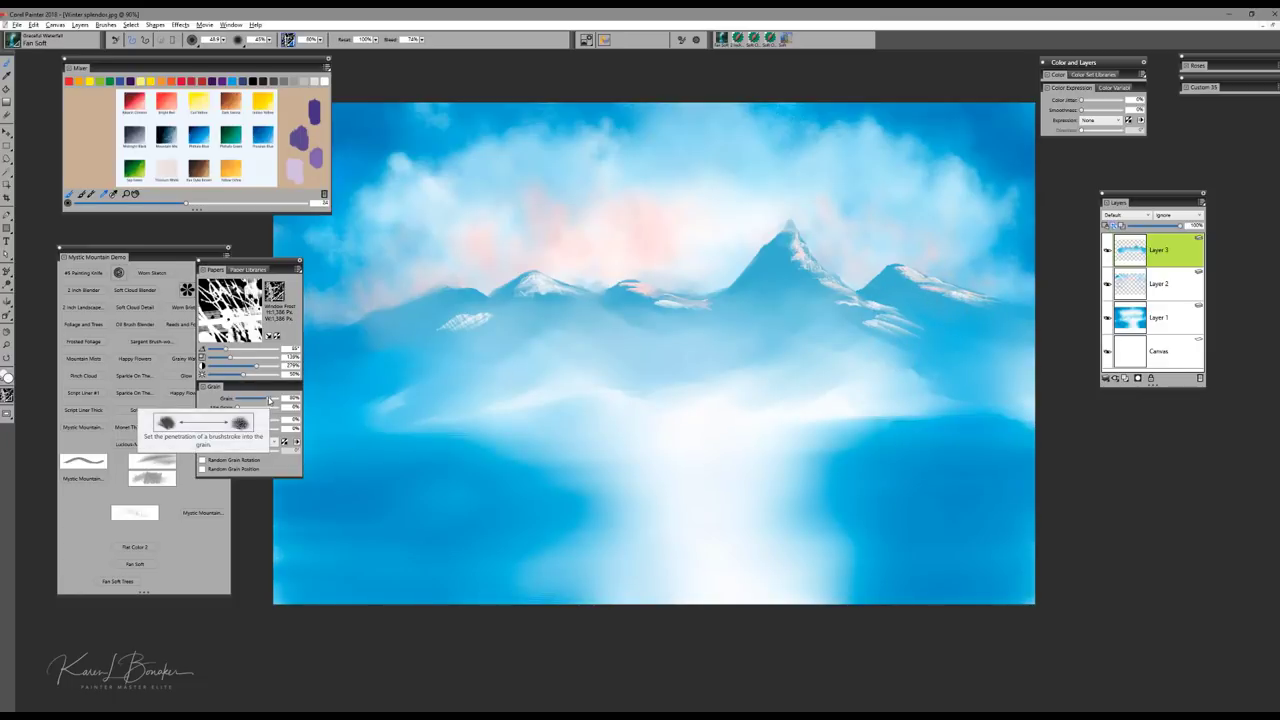
# Step: Set the grain to 45%, rotate the paper, reduce its scale to 25%, and paint snow on the leftmost peak
pyautogui.moveTo(268, 400); pyautogui.dragTo(255, 400)
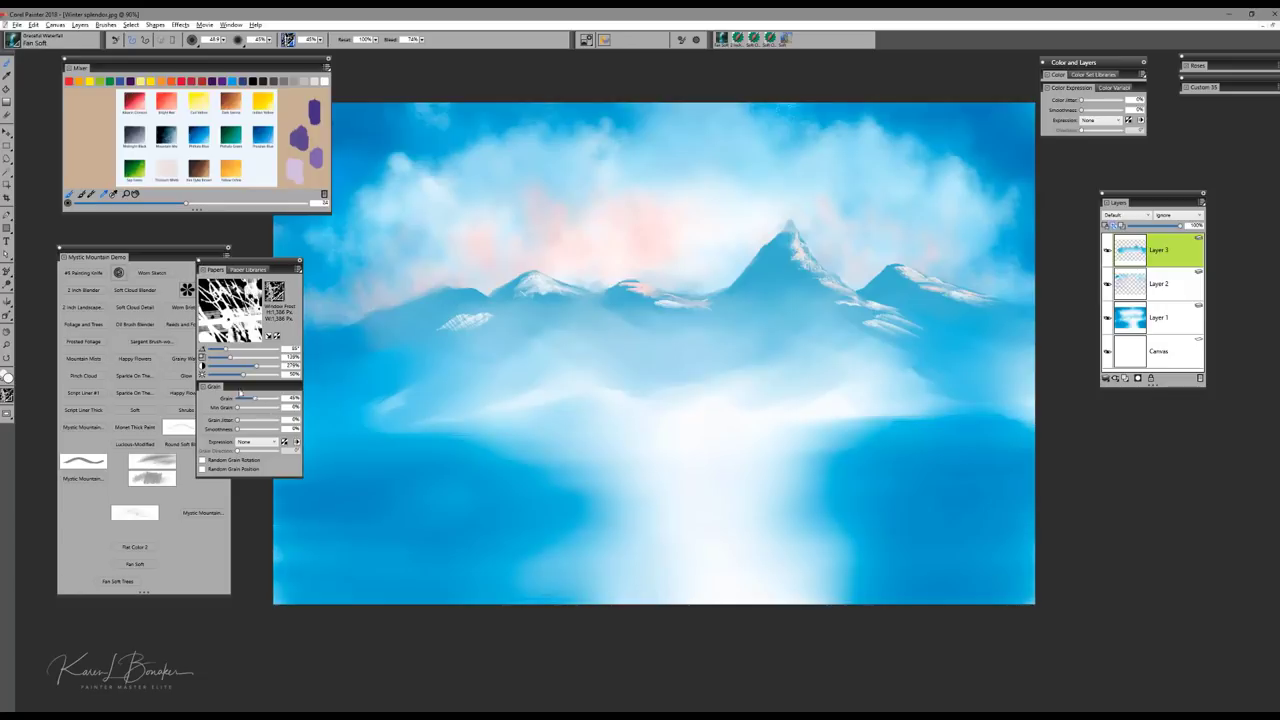
pyautogui.moveTo(226, 350)
pyautogui.mouseDown()
pyautogui.moveTo(243, 350)
pyautogui.moveTo(226, 361)
pyautogui.mouseUp()
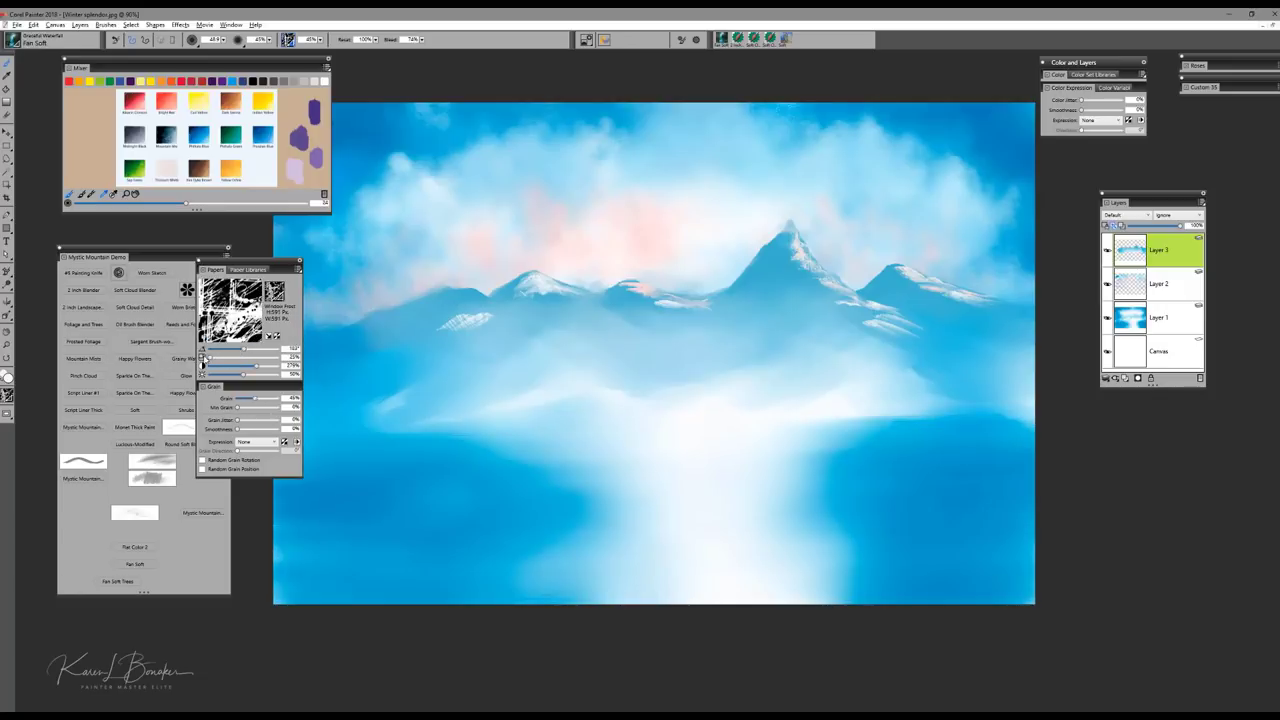
pyautogui.moveTo(468, 340)
pyautogui.mouseDown()
pyautogui.moveTo(431, 330)
pyautogui.moveTo(454, 305)
pyautogui.moveTo(431, 318)
pyautogui.moveTo(462, 298)
pyautogui.mouseUp()
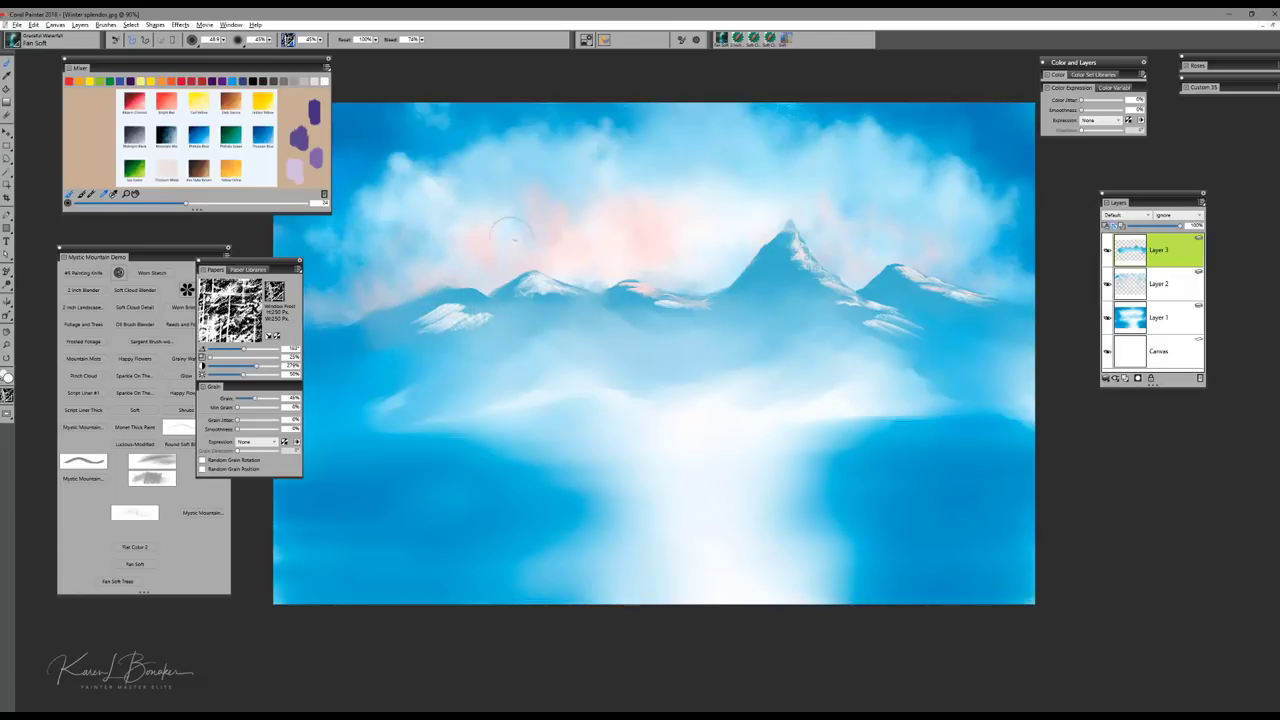
# Step: Apply a dab stencil with Paper as its source and test the brush on the leftmost peak
pyautogui.click(586, 40)
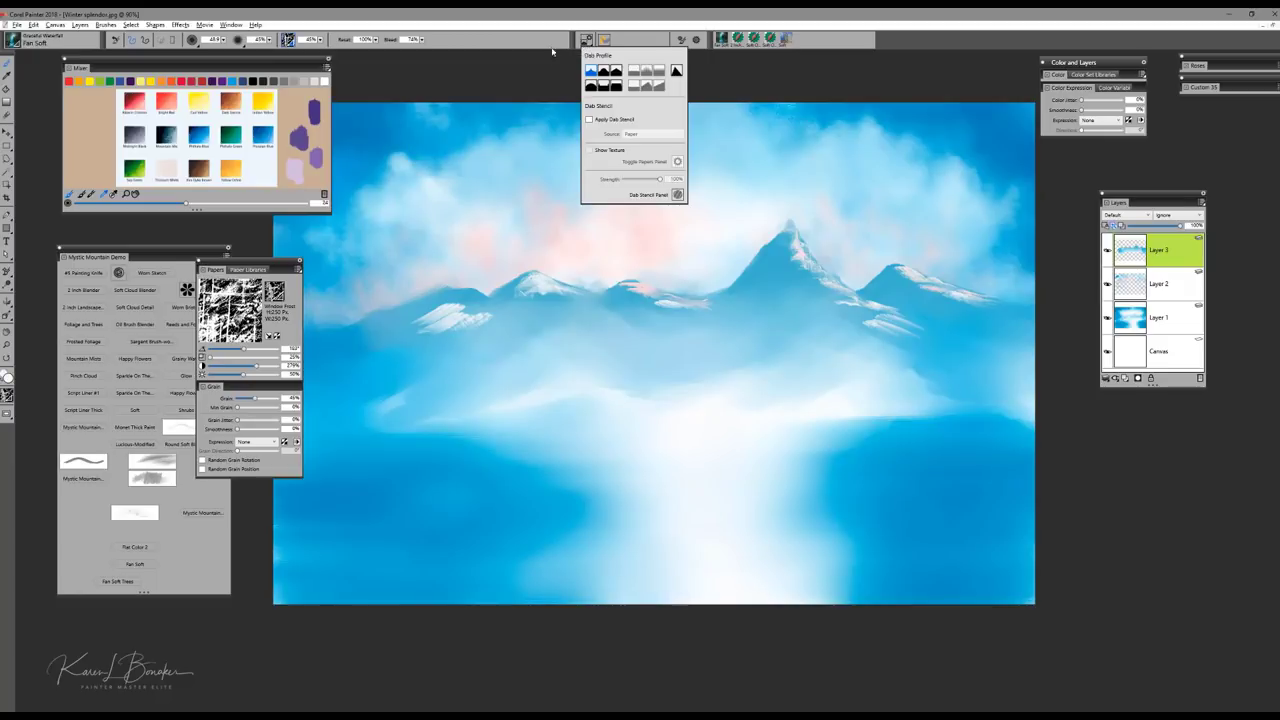
pyautogui.click(589, 120)
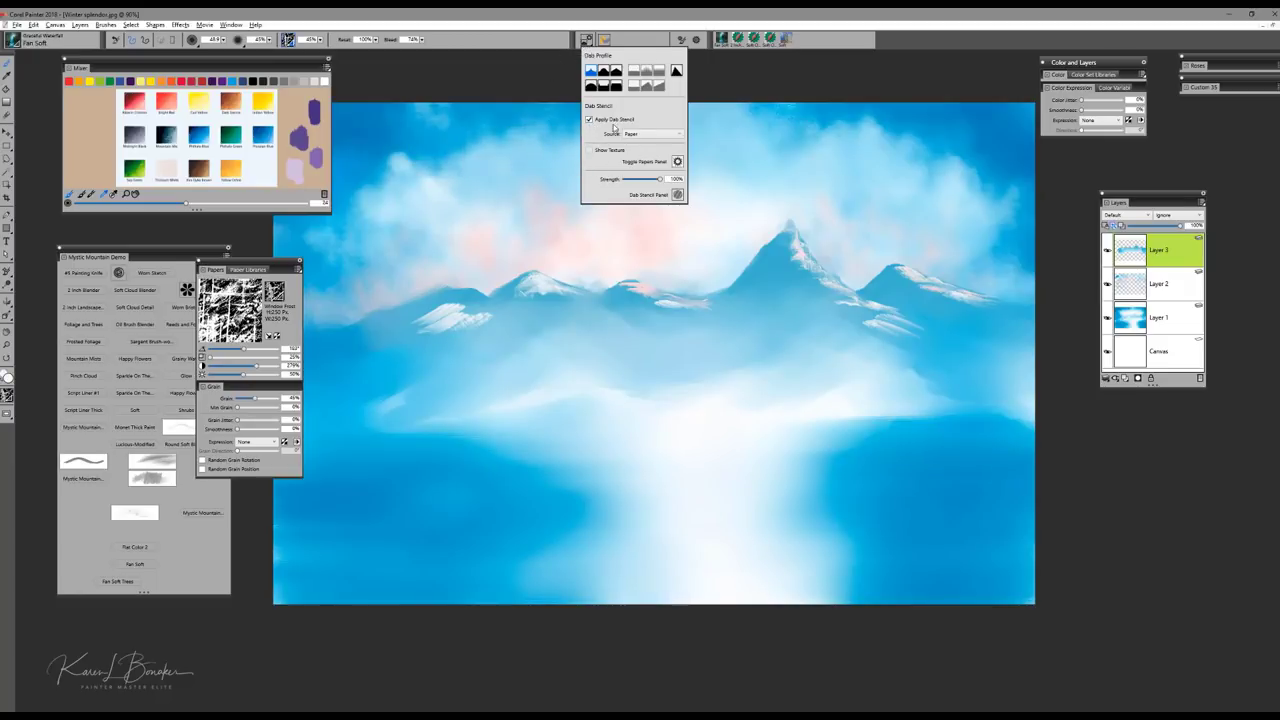
pyautogui.click(458, 310)
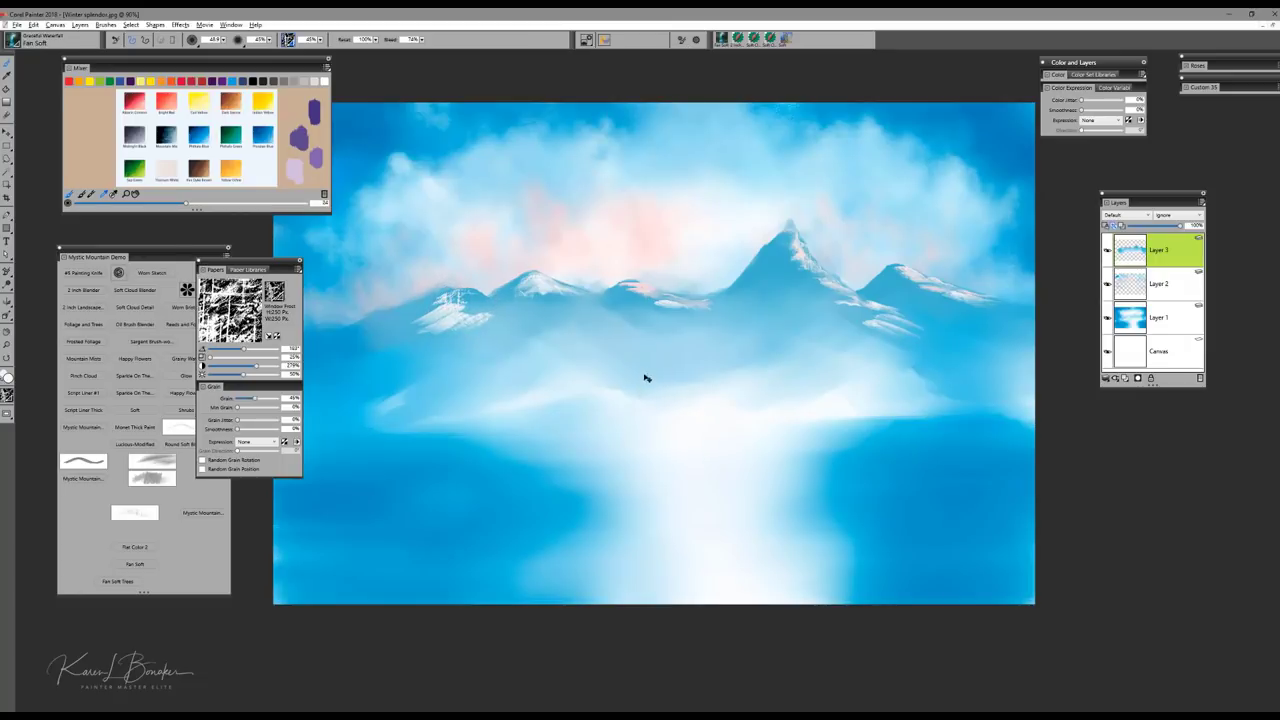
# Step: Undo the recent snow strokes on the leftmost and middle peaks
pyautogui.hotkey('ctrl', 'z')
pyautogui.hotkey('ctrl', 'z')
pyautogui.hotkey('ctrl', 'z')
pyautogui.hotkey('ctrl', 'z')
pyautogui.hotkey('ctrl', 'z')
pyautogui.hotkey('ctrl', 'z')
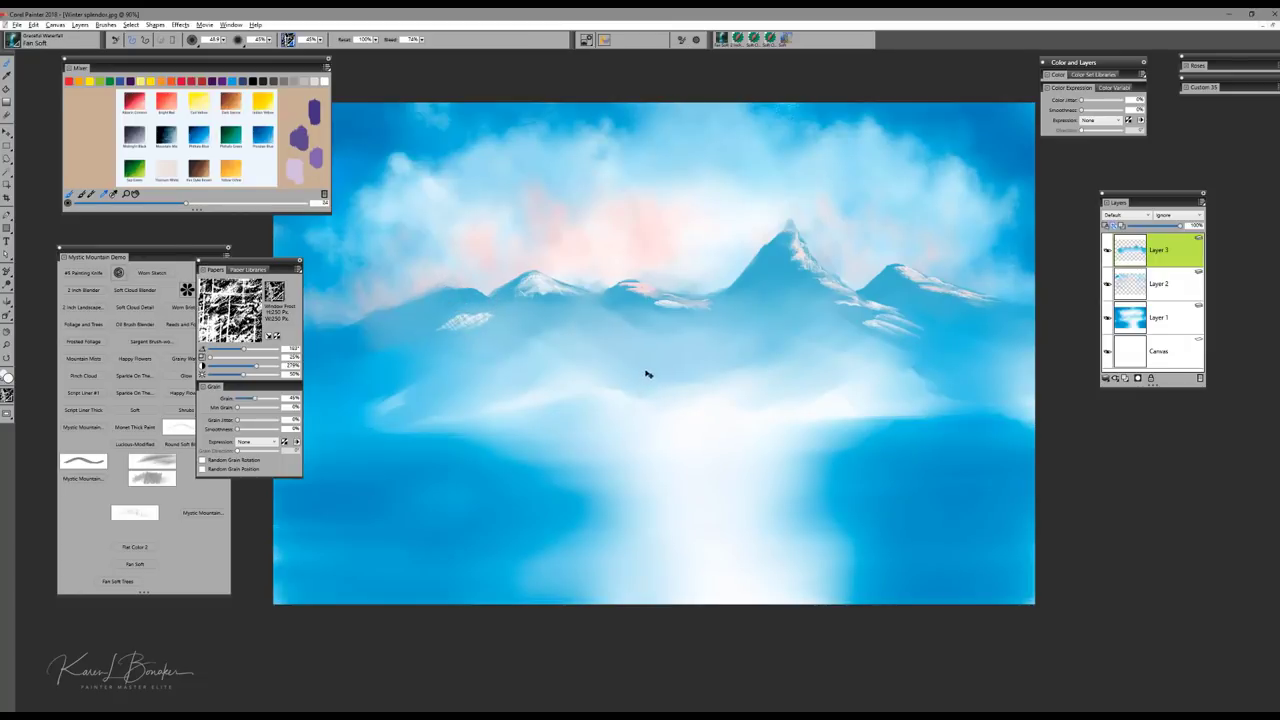
pyautogui.hotkey('ctrl', 'z')
pyautogui.hotkey('ctrl', 'z')
pyautogui.hotkey('ctrl', 'z')
pyautogui.hotkey('ctrl', 'z')
pyautogui.hotkey('ctrl', 'z')
pyautogui.hotkey('ctrl', 'z')
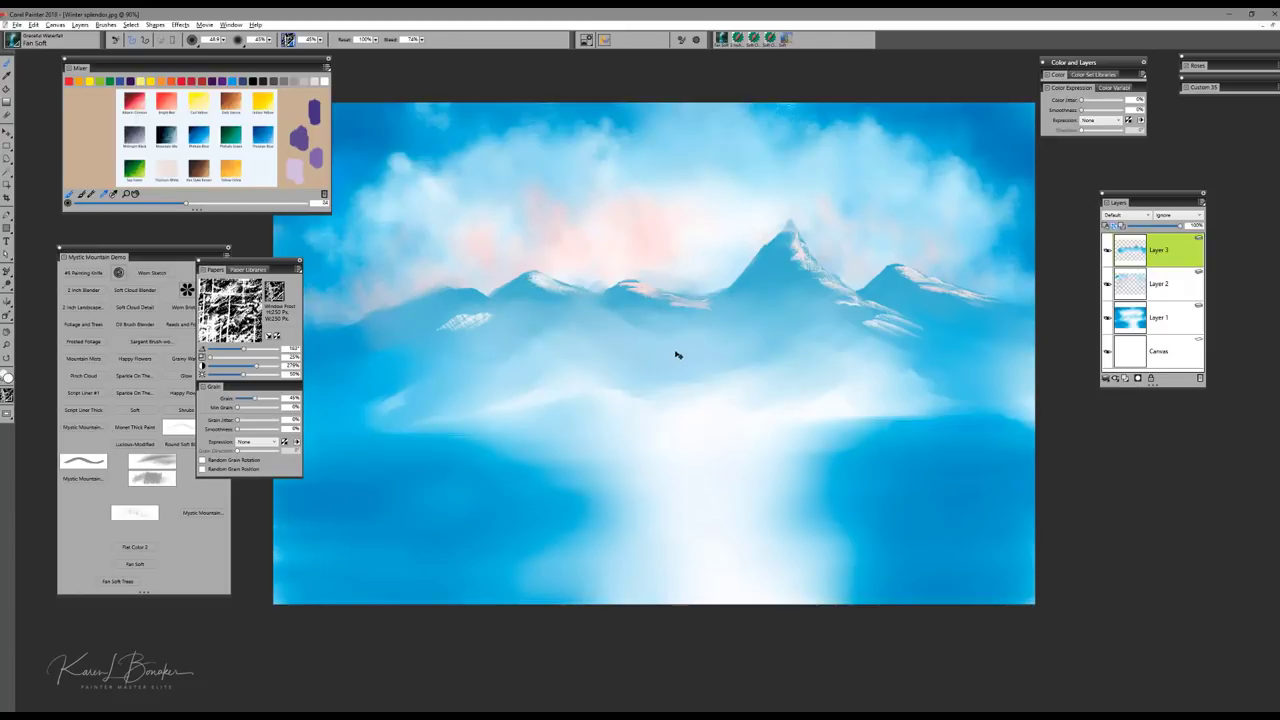
pyautogui.hotkey('ctrl', 'z')
pyautogui.hotkey('ctrl', 'z')
# Step: Paint broken snow texture down the right slopes of the tallest peak, the second peak and the leftmost peak
pyautogui.moveTo(830, 298)
pyautogui.mouseDown()
pyautogui.moveTo(785, 260)
pyautogui.moveTo(787, 246)
pyautogui.moveTo(801, 262)
pyautogui.mouseUp()
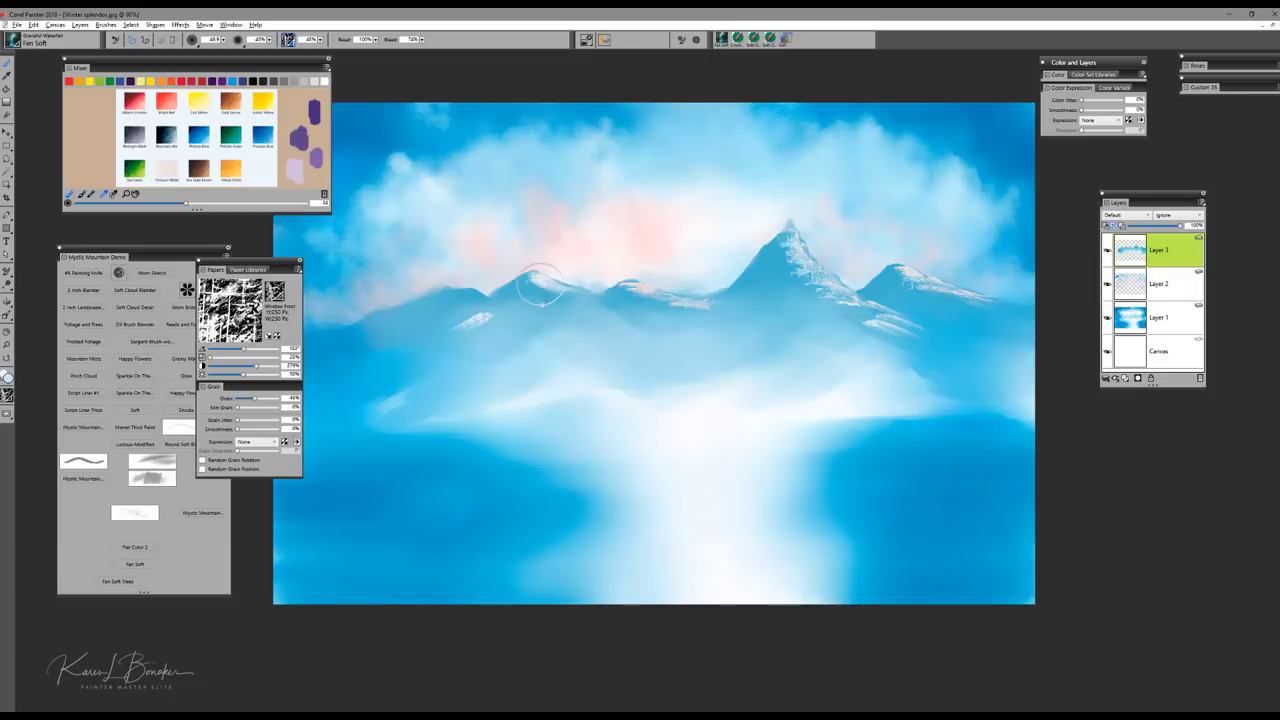
pyautogui.moveTo(541, 284); pyautogui.dragTo(590, 300)
pyautogui.moveTo(454, 300)
pyautogui.mouseDown()
pyautogui.moveTo(423, 320)
pyautogui.moveTo(483, 302)
pyautogui.moveTo(449, 308)
pyautogui.moveTo(463, 291)
pyautogui.moveTo(525, 323)
pyautogui.mouseUp()
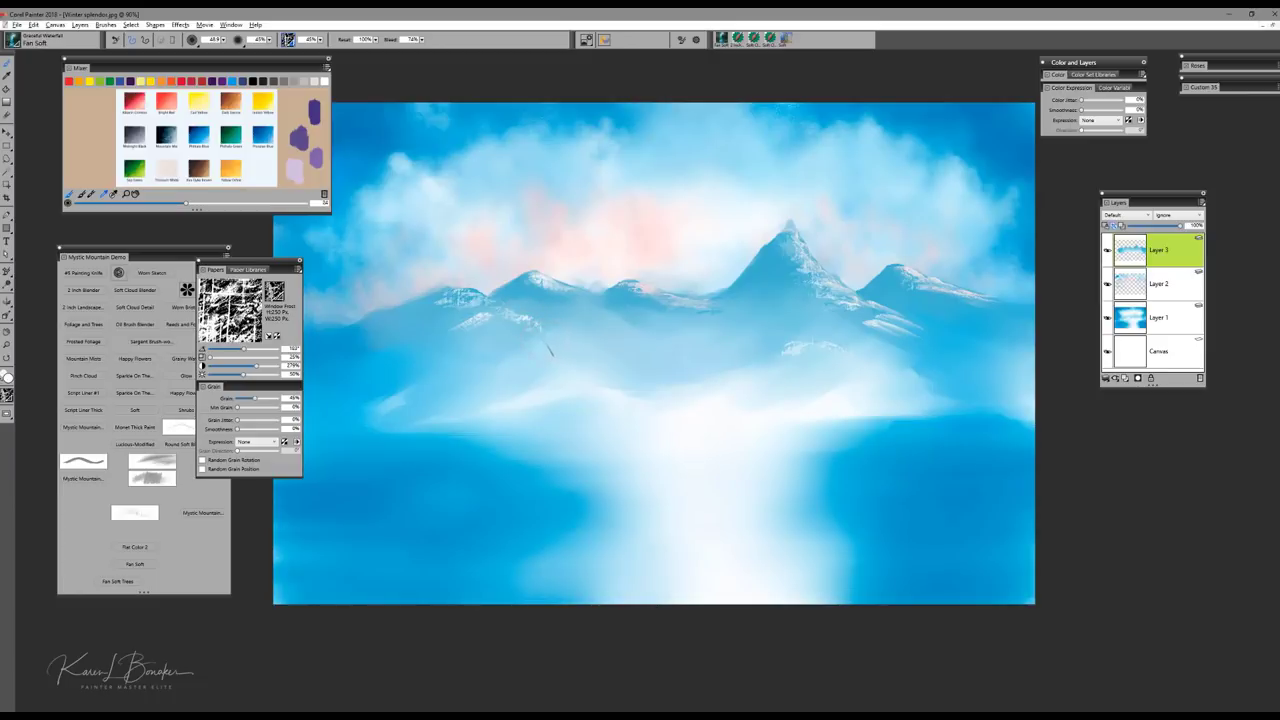
# Step: Add textured snow to the misty lower ridges at the left and down the lower slope at the right
pyautogui.moveTo(517, 340)
pyautogui.mouseDown()
pyautogui.moveTo(508, 331)
pyautogui.moveTo(610, 376)
pyautogui.mouseUp()
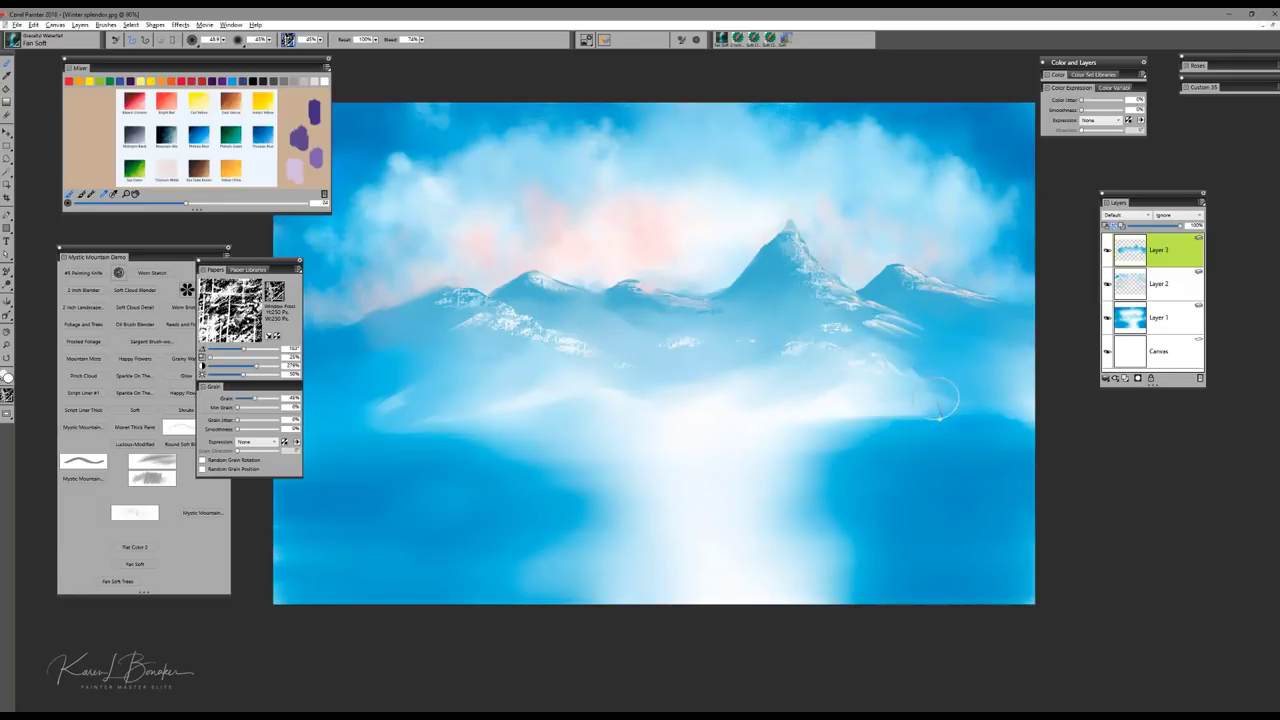
pyautogui.moveTo(880, 362)
pyautogui.mouseDown()
pyautogui.moveTo(956, 374)
pyautogui.moveTo(913, 358)
pyautogui.moveTo(974, 387)
pyautogui.moveTo(939, 368)
pyautogui.moveTo(869, 362)
pyautogui.moveTo(966, 380)
pyautogui.mouseUp()
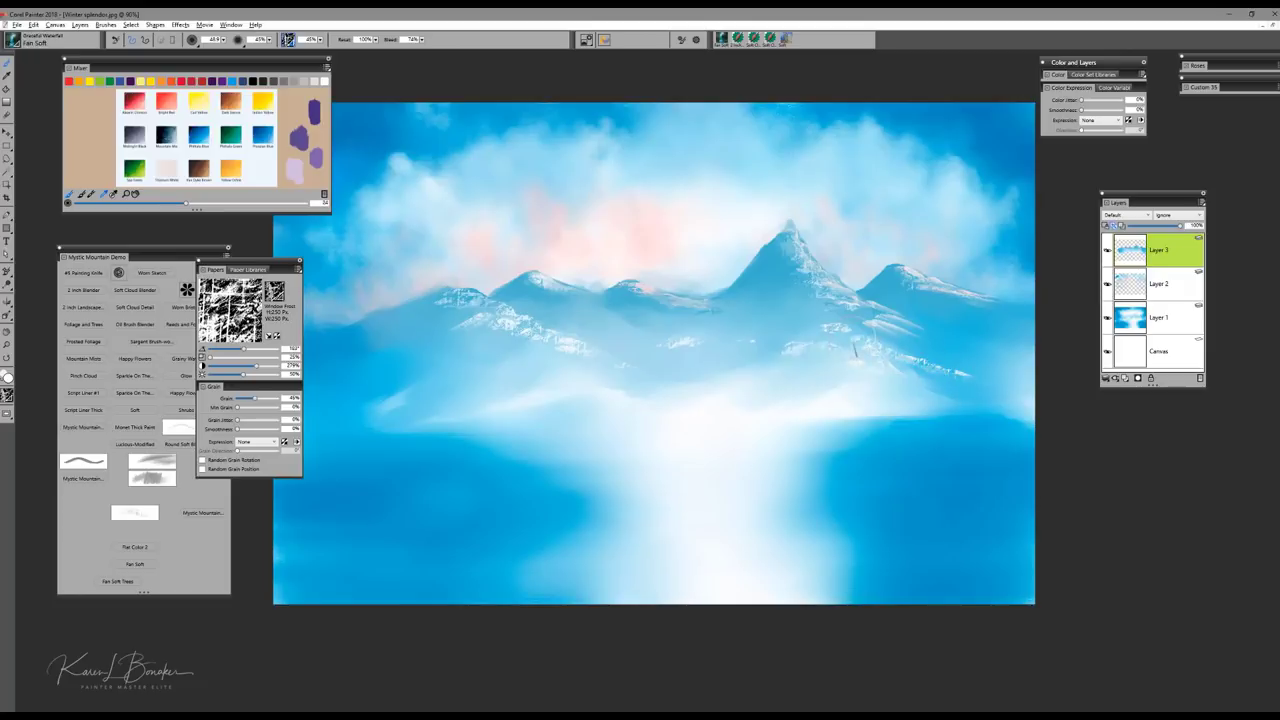
pyautogui.moveTo(873, 350)
pyautogui.mouseDown()
pyautogui.moveTo(968, 391)
pyautogui.moveTo(940, 369)
pyautogui.mouseUp()
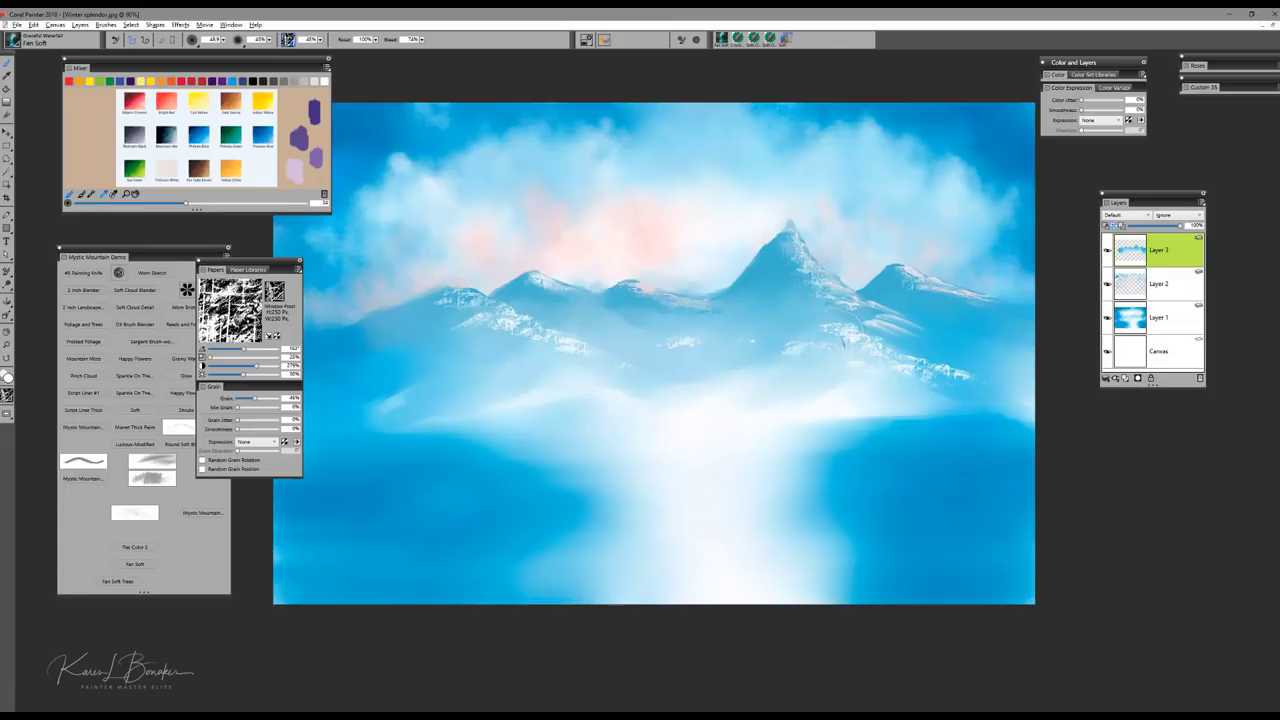
# Step: Add light blue broken texture to the lower right slopes, the base of the centre ridge and the leftmost peak's shaded side
pyautogui.moveTo(915, 355); pyautogui.dragTo(1005, 400)
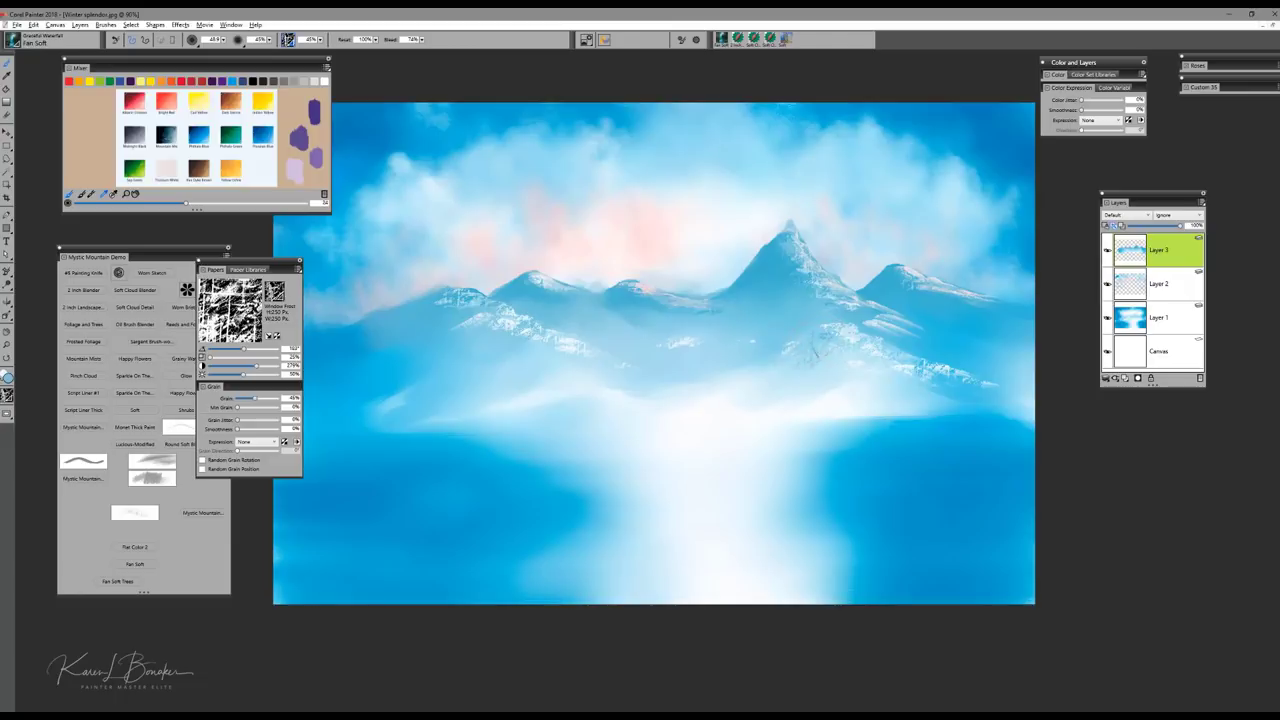
pyautogui.moveTo(792, 377)
pyautogui.mouseDown()
pyautogui.moveTo(743, 380)
pyautogui.moveTo(841, 364)
pyautogui.moveTo(710, 386)
pyautogui.mouseUp()
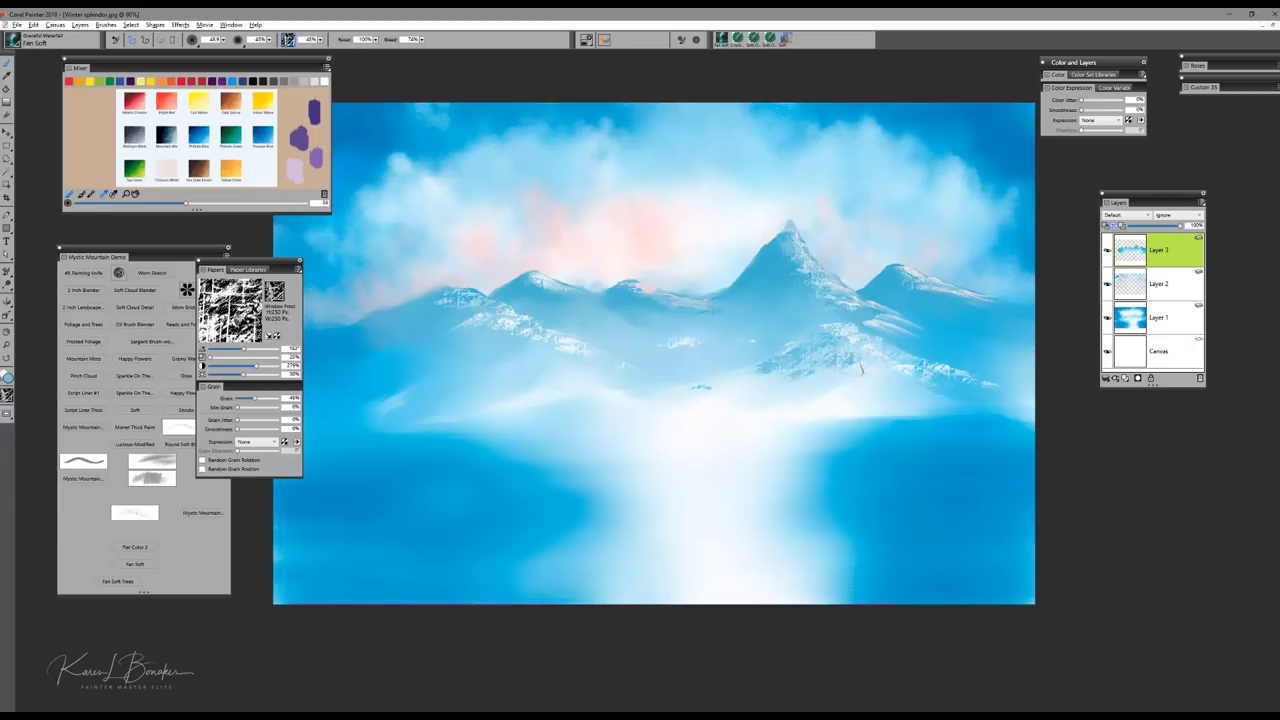
pyautogui.moveTo(861, 368)
pyautogui.mouseDown()
pyautogui.moveTo(839, 390)
pyautogui.moveTo(885, 376)
pyautogui.mouseUp()
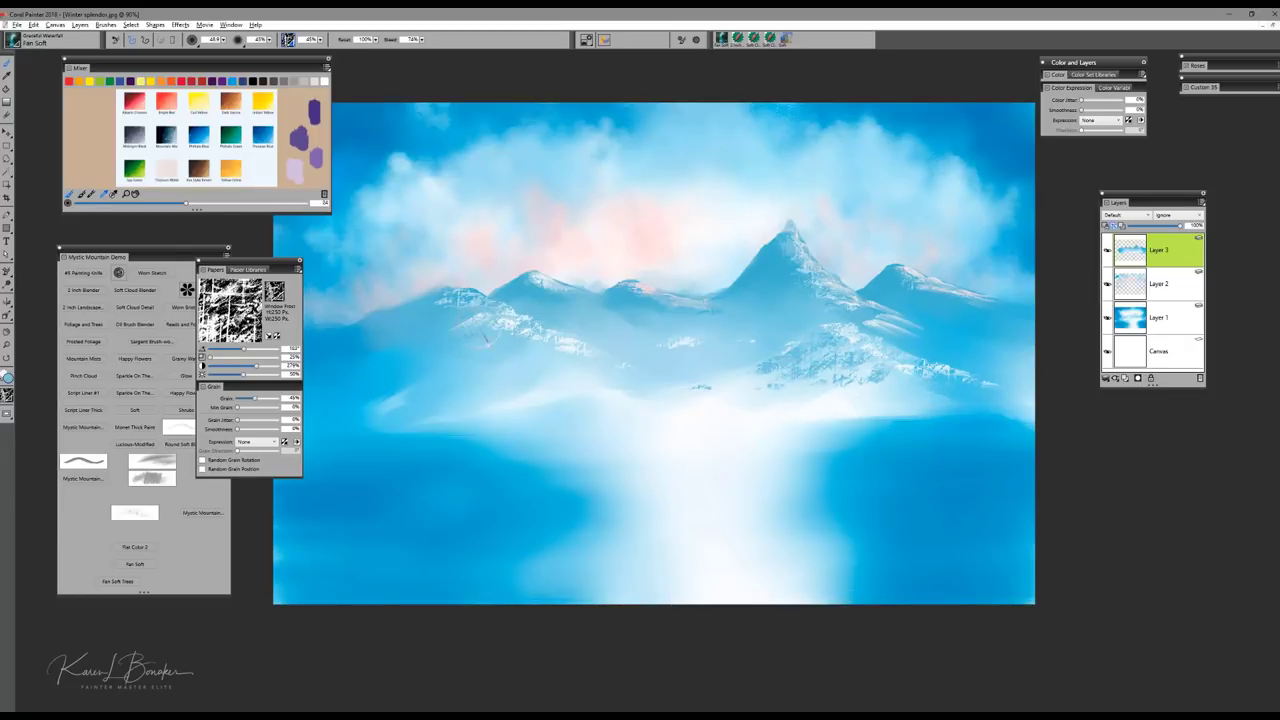
pyautogui.keyDown('alt'); pyautogui.click(349, 351); pyautogui.keyUp('alt')
pyautogui.moveTo(433, 314)
pyautogui.mouseDown()
pyautogui.moveTo(441, 304)
pyautogui.moveTo(406, 321)
pyautogui.mouseUp()
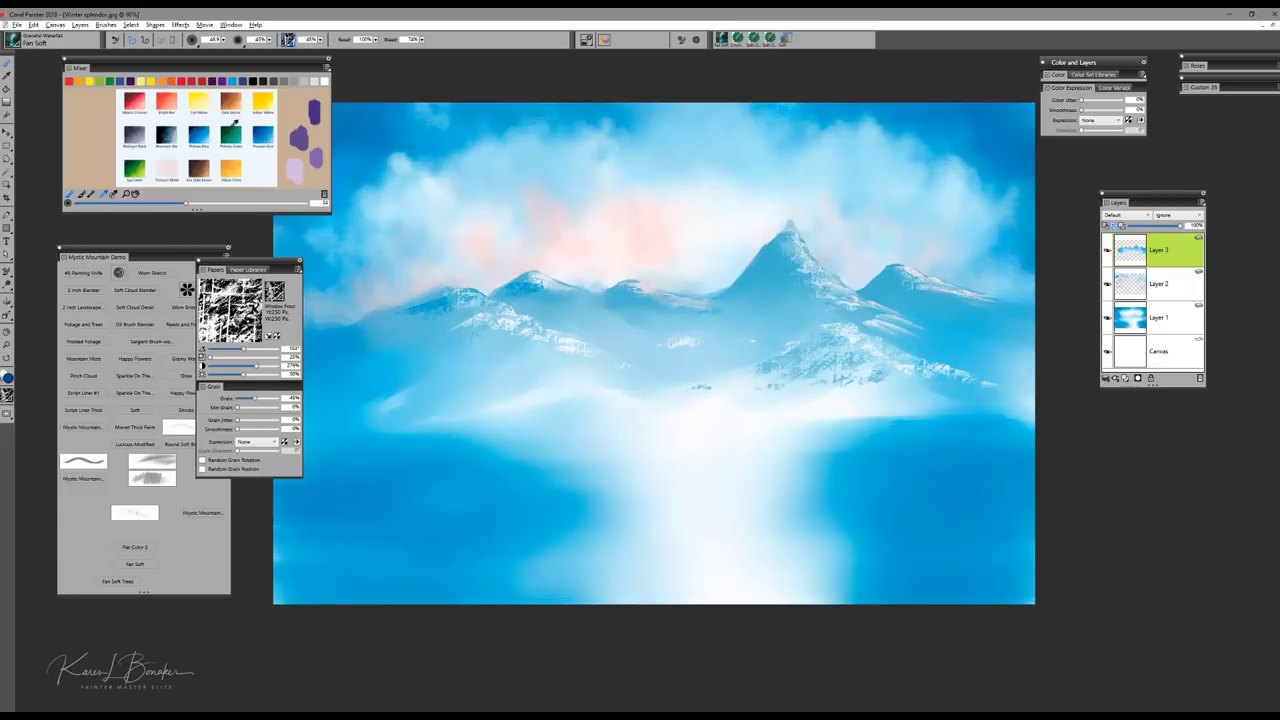
# Step: Paint dark blue rock texture along the leftmost peak, the tallest peak and the rightmost peak with the Fan Soft brush
pyautogui.moveTo(424, 318)
pyautogui.mouseDown()
pyautogui.moveTo(445, 290)
pyautogui.moveTo(435, 300)
pyautogui.moveTo(455, 300)
pyautogui.moveTo(440, 285)
pyautogui.moveTo(425, 308)
pyautogui.moveTo(370, 328)
pyautogui.moveTo(432, 298)
pyautogui.moveTo(449, 307)
pyautogui.moveTo(518, 283)
pyautogui.moveTo(515, 273)
pyautogui.moveTo(520, 288)
pyautogui.moveTo(550, 293)
pyautogui.moveTo(510, 285)
pyautogui.moveTo(530, 280)
pyautogui.moveTo(350, 330)
pyautogui.mouseUp()
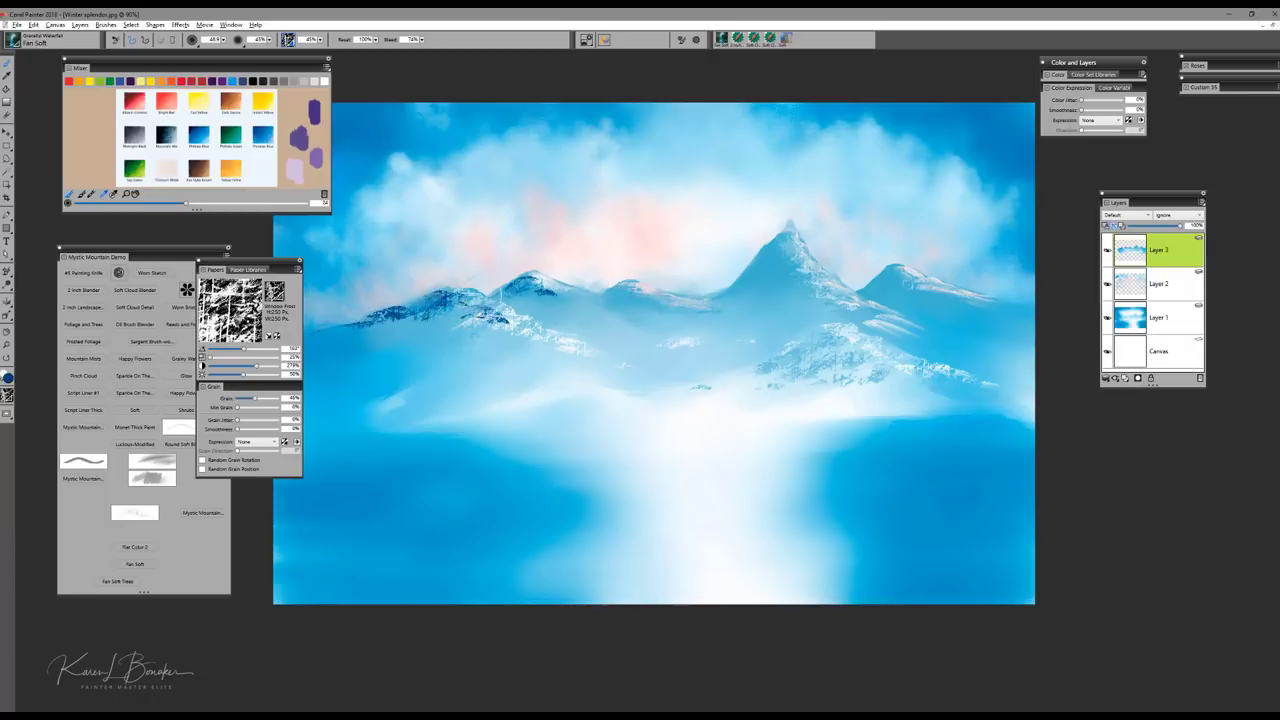
pyautogui.moveTo(782, 262)
pyautogui.mouseDown()
pyautogui.moveTo(803, 284)
pyautogui.moveTo(877, 292)
pyautogui.moveTo(887, 310)
pyautogui.moveTo(867, 292)
pyautogui.moveTo(995, 309)
pyautogui.mouseUp()
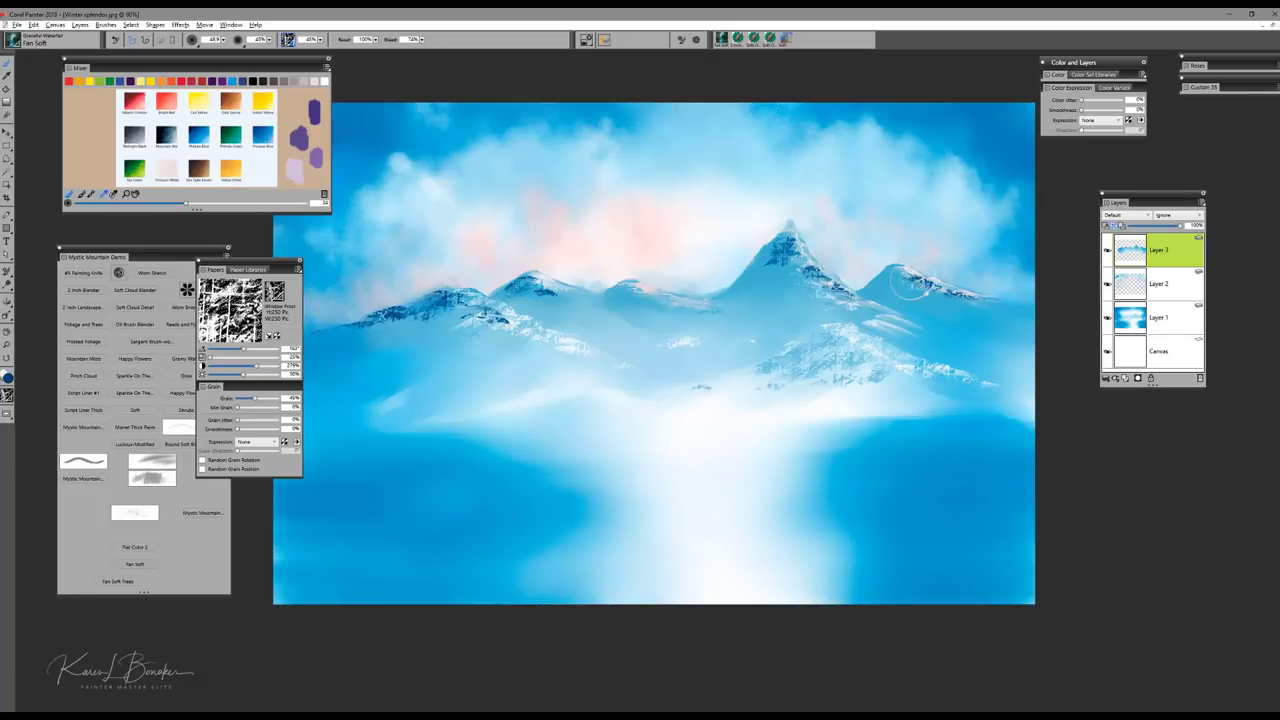
pyautogui.moveTo(910, 282)
pyautogui.mouseDown()
pyautogui.moveTo(875, 290)
pyautogui.moveTo(897, 290)
pyautogui.moveTo(890, 278)
pyautogui.moveTo(893, 290)
pyautogui.moveTo(877, 283)
pyautogui.moveTo(920, 292)
pyautogui.moveTo(892, 277)
pyautogui.moveTo(885, 295)
pyautogui.moveTo(924, 298)
pyautogui.mouseUp()
# Step: Add dark blue rock patches to the lower right ridges, the small centre outcrop, the small middle peak and the tallest peak's face
pyautogui.moveTo(777, 278)
pyautogui.mouseDown()
pyautogui.moveTo(766, 266)
pyautogui.moveTo(781, 243)
pyautogui.moveTo(760, 272)
pyautogui.moveTo(778, 256)
pyautogui.moveTo(778, 275)
pyautogui.moveTo(806, 292)
pyautogui.moveTo(968, 360)
pyautogui.moveTo(935, 340)
pyautogui.mouseUp()
pyautogui.moveTo(792, 368)
pyautogui.mouseDown()
pyautogui.moveTo(718, 396)
pyautogui.moveTo(688, 392)
pyautogui.moveTo(828, 344)
pyautogui.moveTo(812, 346)
pyautogui.moveTo(845, 360)
pyautogui.mouseUp()
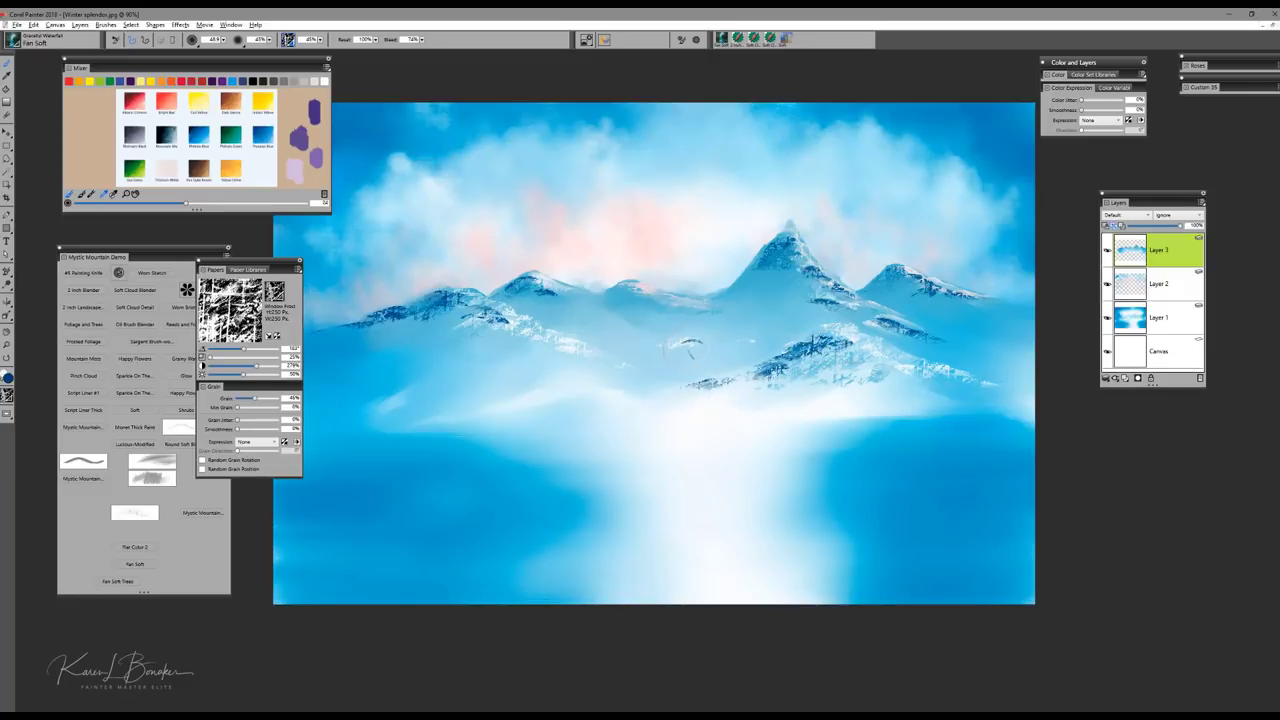
pyautogui.moveTo(691, 348); pyautogui.dragTo(676, 348)
pyautogui.moveTo(637, 303); pyautogui.dragTo(625, 297)
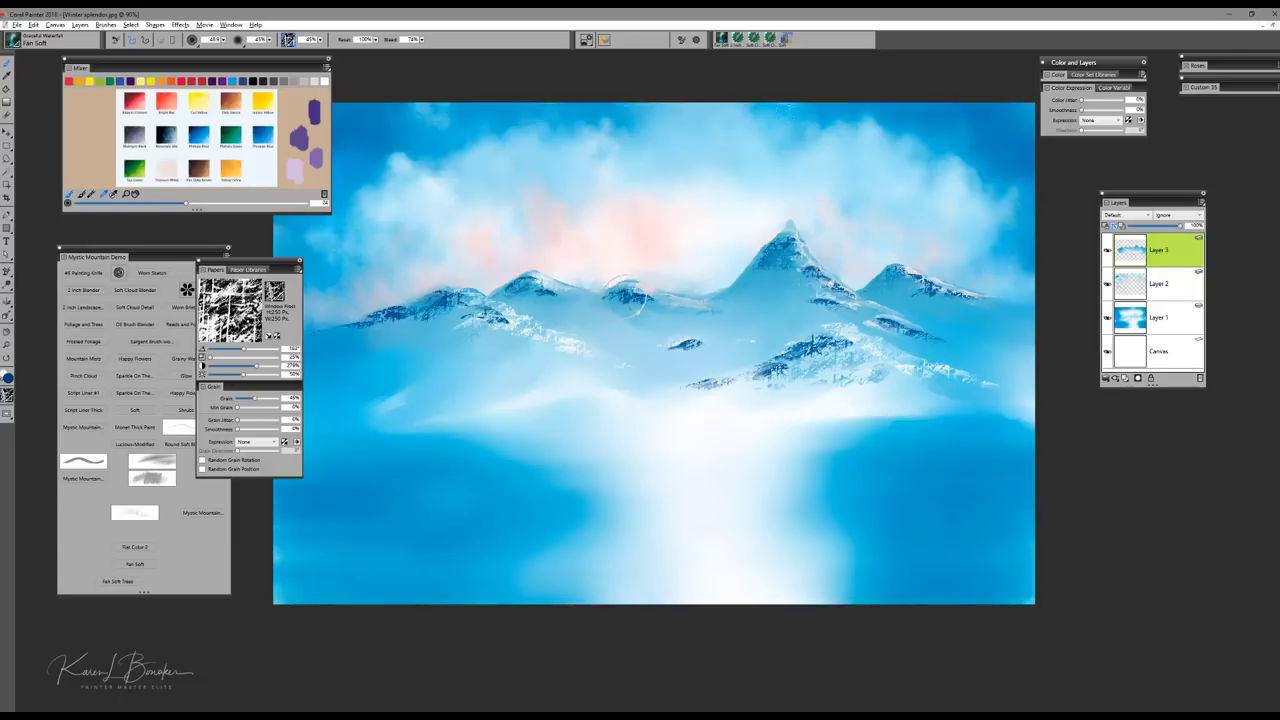
pyautogui.moveTo(766, 278)
pyautogui.mouseDown()
pyautogui.moveTo(766, 268)
pyautogui.moveTo(782, 242)
pyautogui.moveTo(794, 276)
pyautogui.mouseUp()
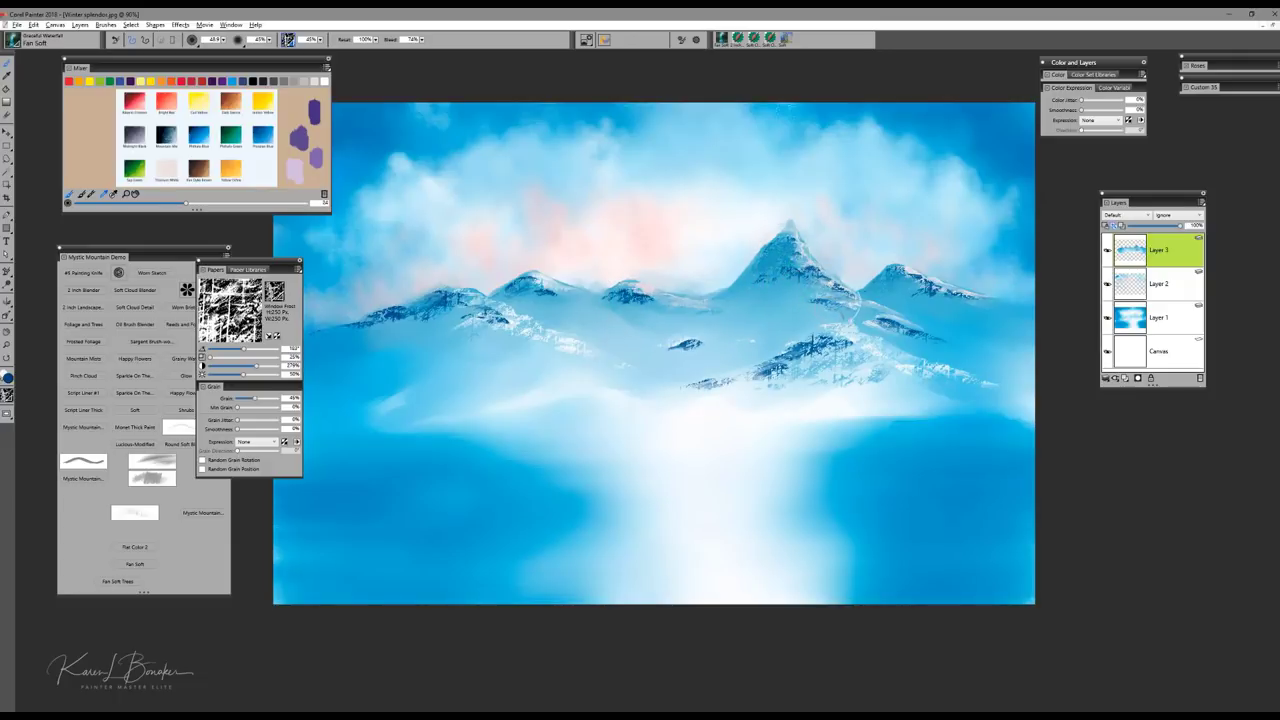
# Step: Build up a light-textured ridge below the tallest peak and darken that peak's upper face with dark blue rock texture
pyautogui.moveTo(933, 338); pyautogui.dragTo(946, 354)
pyautogui.moveTo(728, 332)
pyautogui.mouseDown()
pyautogui.moveTo(756, 336)
pyautogui.moveTo(740, 324)
pyautogui.moveTo(760, 324)
pyautogui.moveTo(764, 300)
pyautogui.moveTo(780, 323)
pyautogui.moveTo(760, 318)
pyautogui.moveTo(768, 306)
pyautogui.moveTo(803, 328)
pyautogui.moveTo(745, 305)
pyautogui.moveTo(732, 320)
pyautogui.mouseUp()
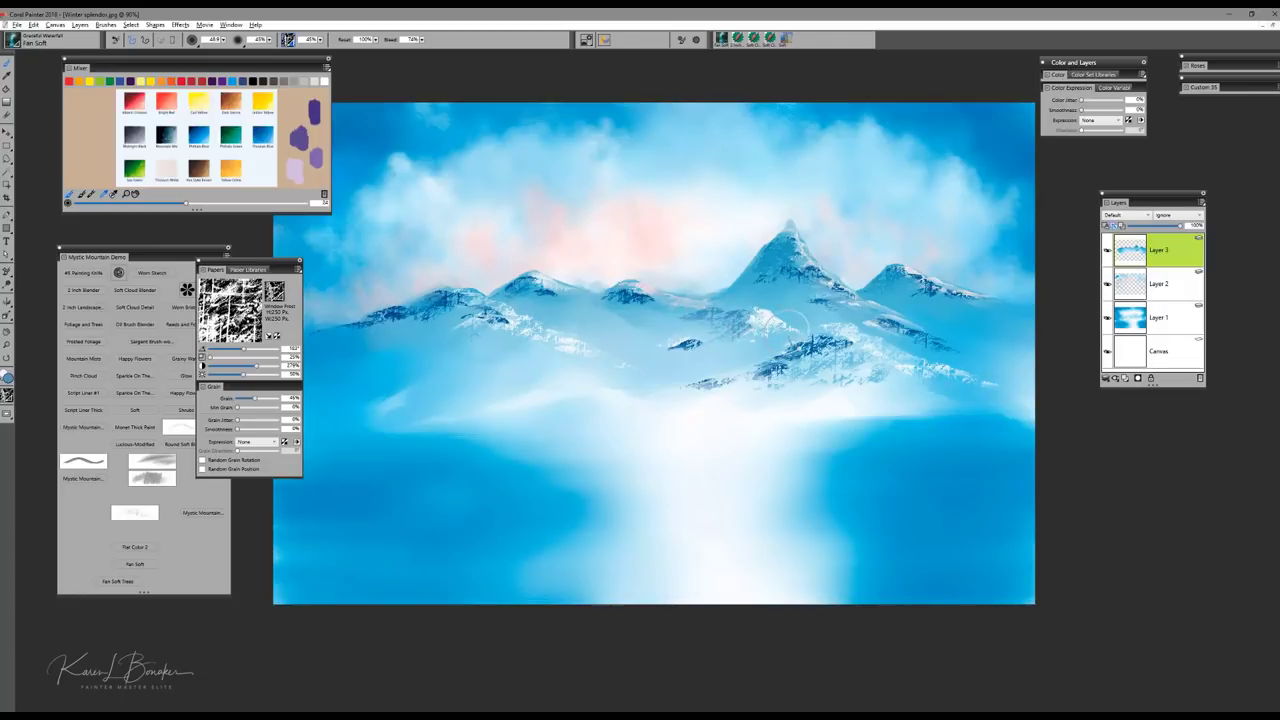
pyautogui.moveTo(723, 323)
pyautogui.mouseDown()
pyautogui.moveTo(694, 336)
pyautogui.moveTo(680, 321)
pyautogui.mouseUp()
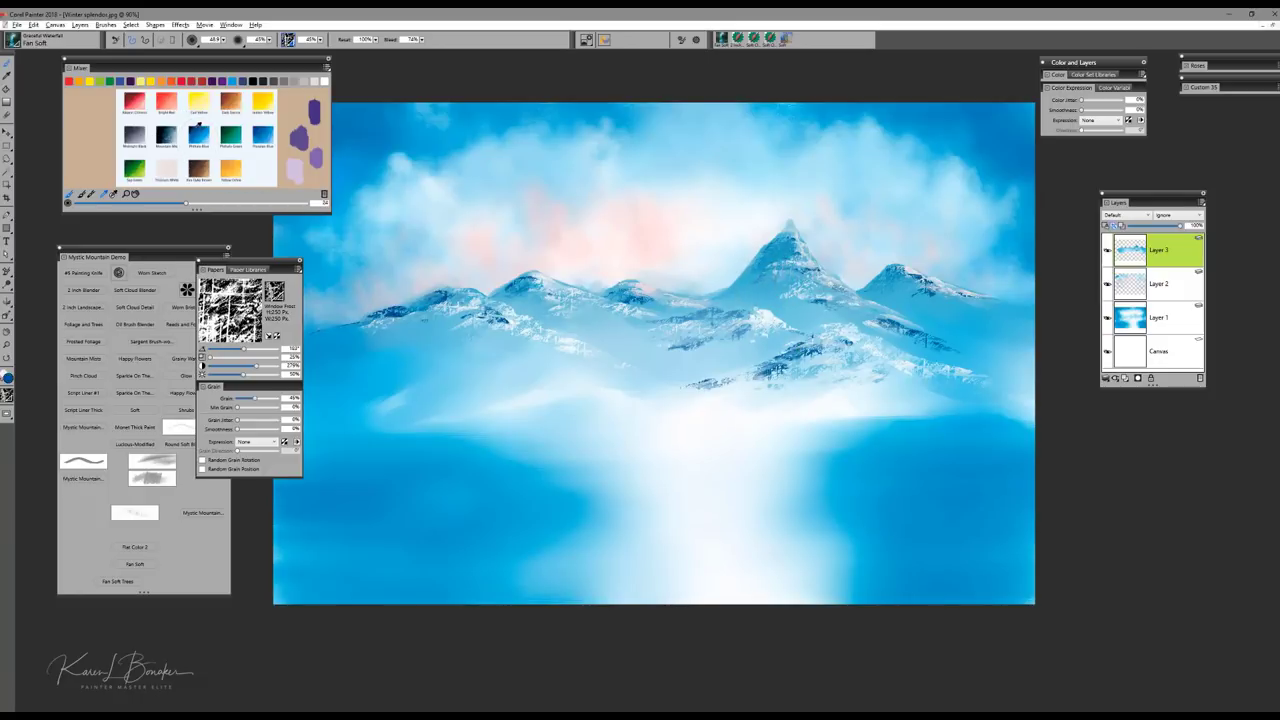
pyautogui.moveTo(767, 275)
pyautogui.mouseDown()
pyautogui.moveTo(770, 252)
pyautogui.moveTo(784, 257)
pyautogui.mouseUp()
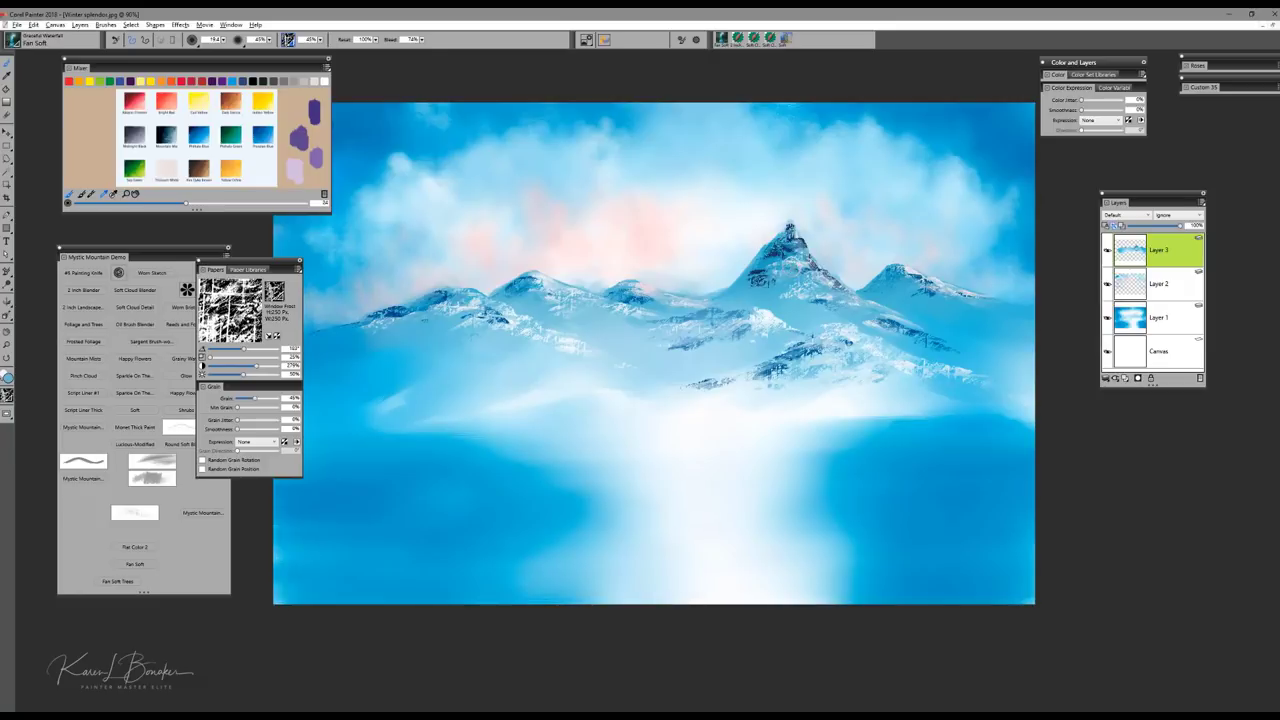
# Step: Enlarge the brush, rescale the paper texture and turn on Random Grain Rotation
pyautogui.press(']')
pyautogui.press(']')
pyautogui.press(']')
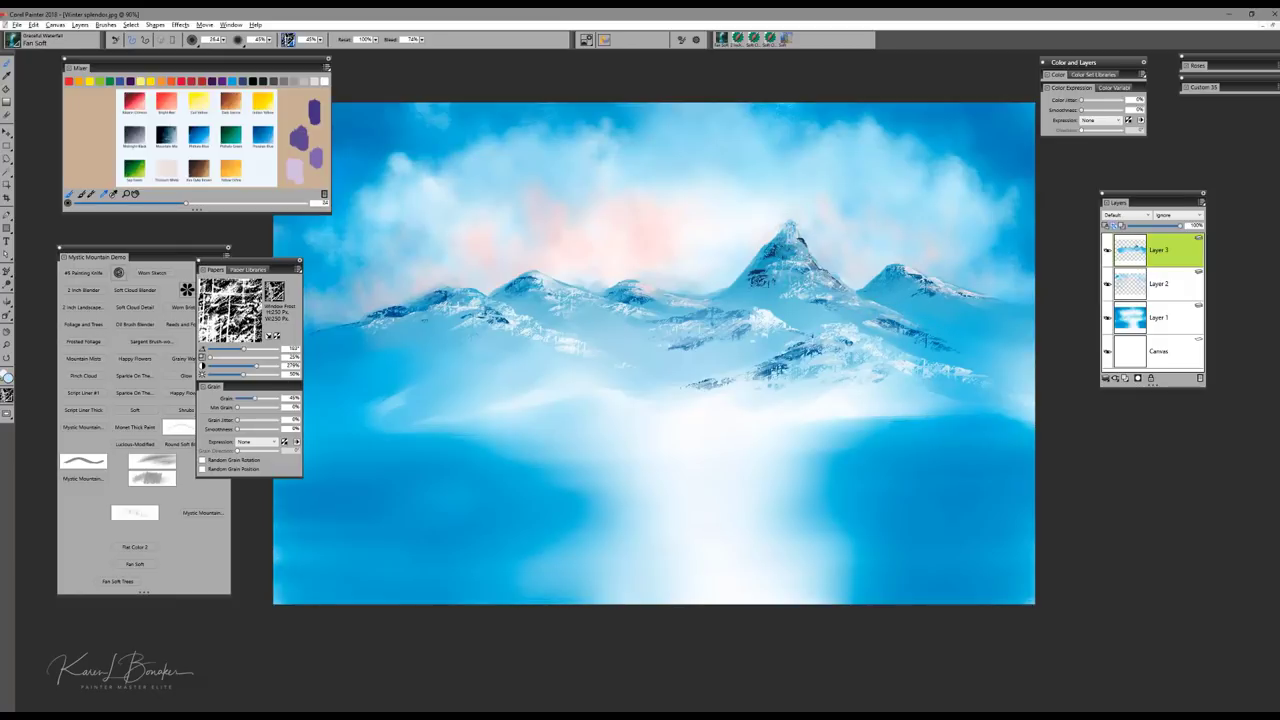
pyautogui.moveTo(275, 355); pyautogui.dragTo(266, 353)
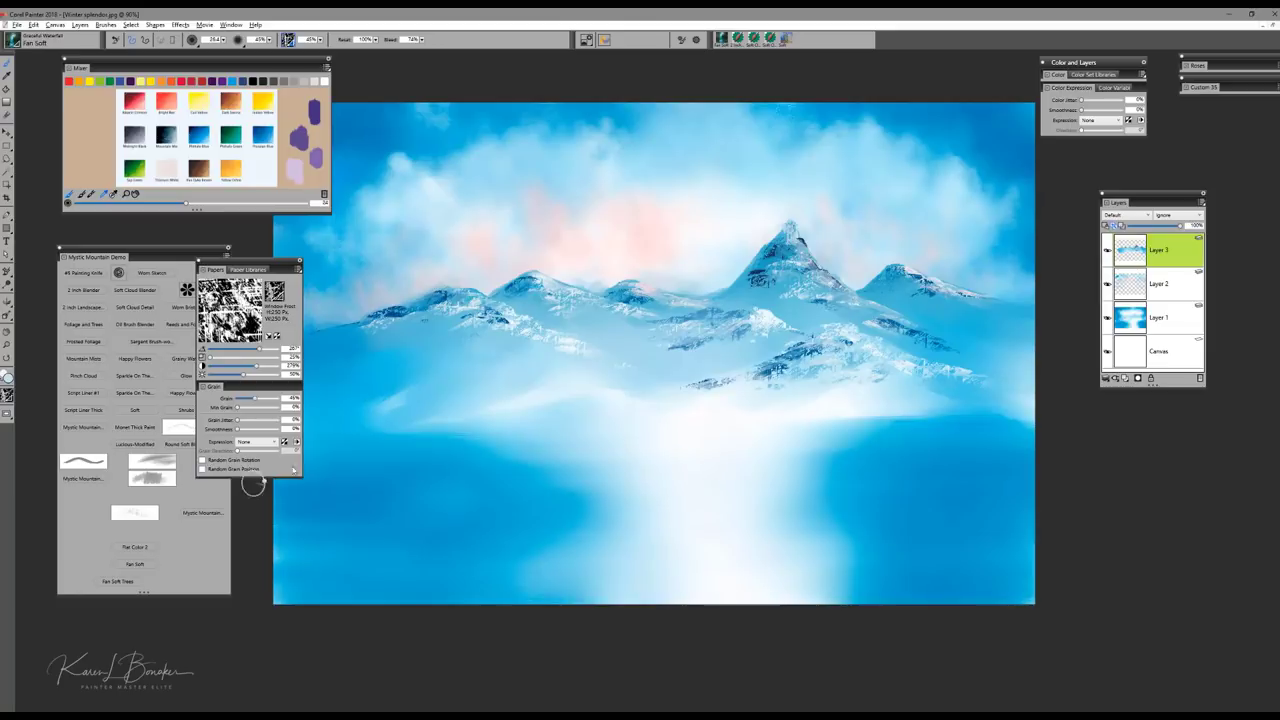
pyautogui.click(203, 460)
# Step: Paint white snow on the tallest summit and lower right slopes, and extend the centre ridge with snow and blue shadow texture
pyautogui.moveTo(790, 232)
pyautogui.mouseDown()
pyautogui.moveTo(790, 250)
pyautogui.moveTo(778, 242)
pyautogui.mouseUp()
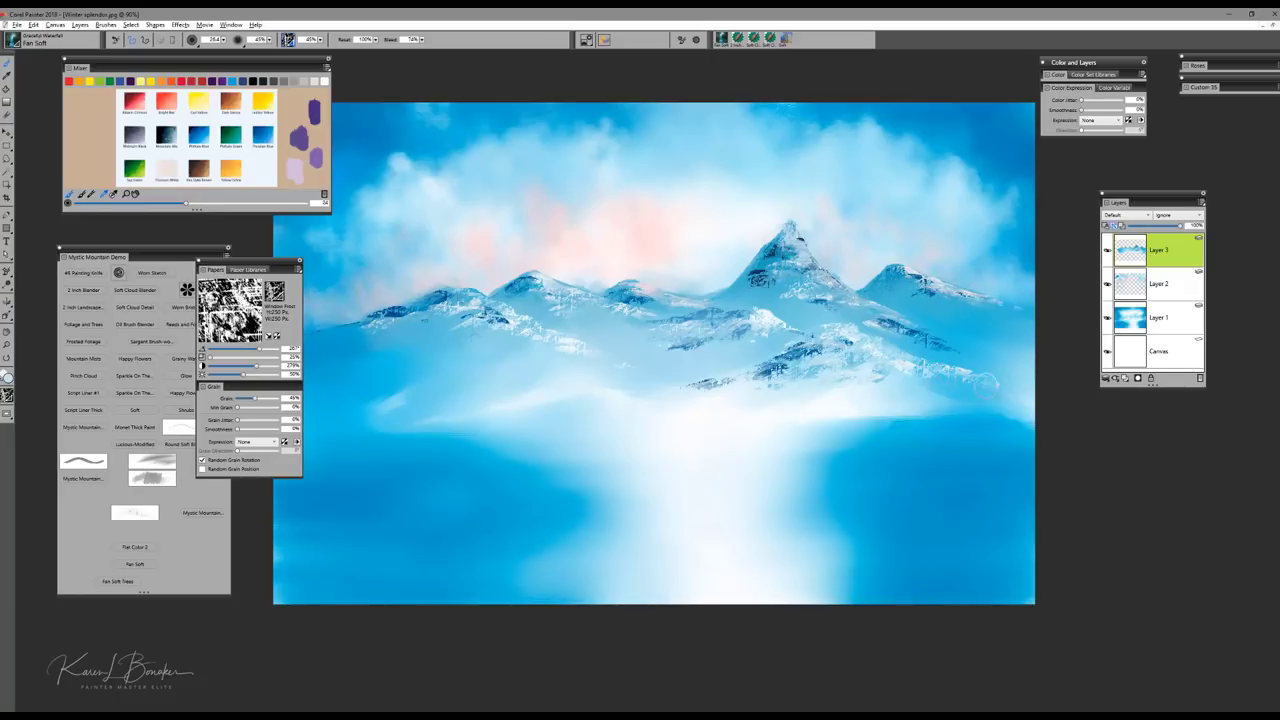
pyautogui.moveTo(919, 369); pyautogui.dragTo(905, 354)
pyautogui.moveTo(848, 318)
pyautogui.mouseDown()
pyautogui.moveTo(834, 334)
pyautogui.moveTo(860, 316)
pyautogui.moveTo(880, 342)
pyautogui.mouseUp()
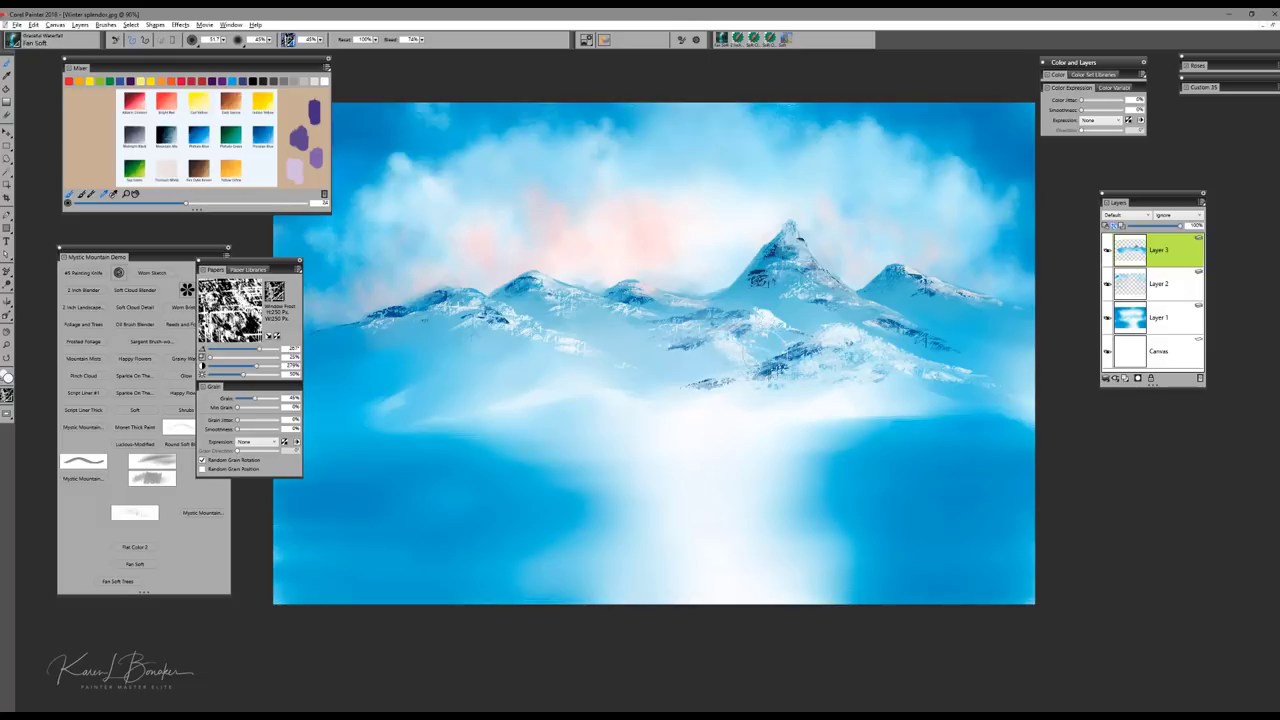
pyautogui.moveTo(722, 316); pyautogui.dragTo(776, 366)
pyautogui.moveTo(728, 329)
pyautogui.mouseDown()
pyautogui.moveTo(736, 346)
pyautogui.moveTo(700, 358)
pyautogui.moveTo(682, 346)
pyautogui.moveTo(706, 362)
pyautogui.moveTo(682, 346)
pyautogui.moveTo(614, 350)
pyautogui.moveTo(685, 335)
pyautogui.moveTo(650, 325)
pyautogui.mouseUp()
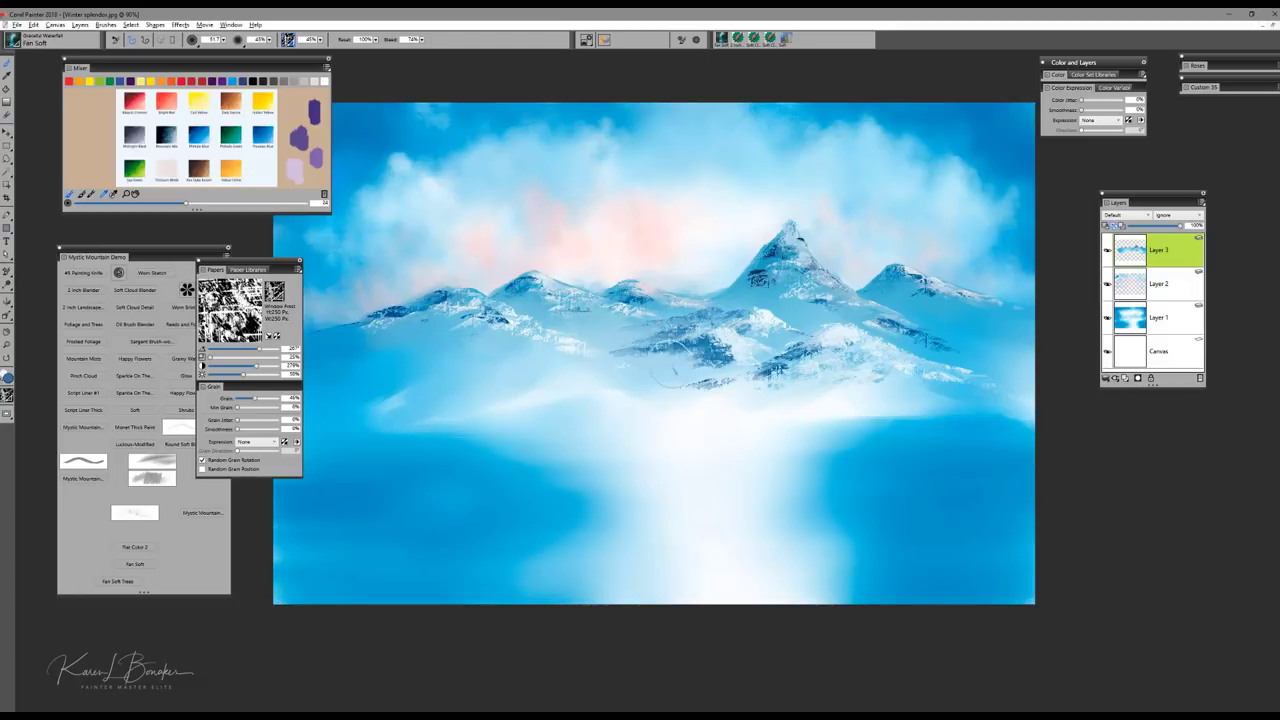
# Step: Sample a light tone from the centre ridge and paint it over the ridge's crest and down the lower right slope
pyautogui.keyDown('alt'); pyautogui.click(770, 307); pyautogui.keyUp('alt')
pyautogui.press(']')
pyautogui.moveTo(764, 305)
pyautogui.mouseDown()
pyautogui.moveTo(767, 320)
pyautogui.moveTo(746, 308)
pyautogui.mouseUp()
pyautogui.moveTo(757, 301); pyautogui.dragTo(753, 311)
pyautogui.moveTo(838, 319); pyautogui.dragTo(953, 364)
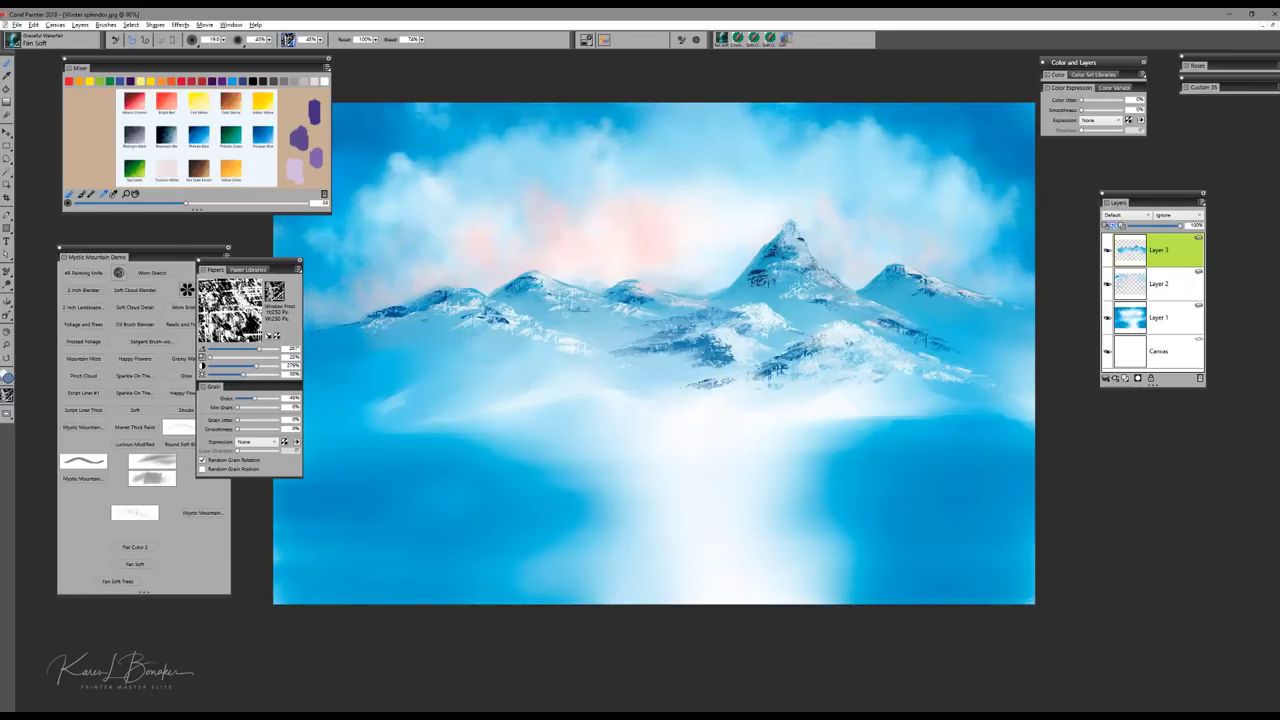
# Step: Texture the hollow between the lower ridges and the tallest peak's slopes, and dab white snow on the second peak from the left
pyautogui.moveTo(818, 338); pyautogui.dragTo(789, 355)
pyautogui.moveTo(784, 284); pyautogui.dragTo(791, 267)
pyautogui.moveTo(777, 240)
pyautogui.mouseDown()
pyautogui.moveTo(757, 287)
pyautogui.moveTo(716, 301)
pyautogui.mouseUp()
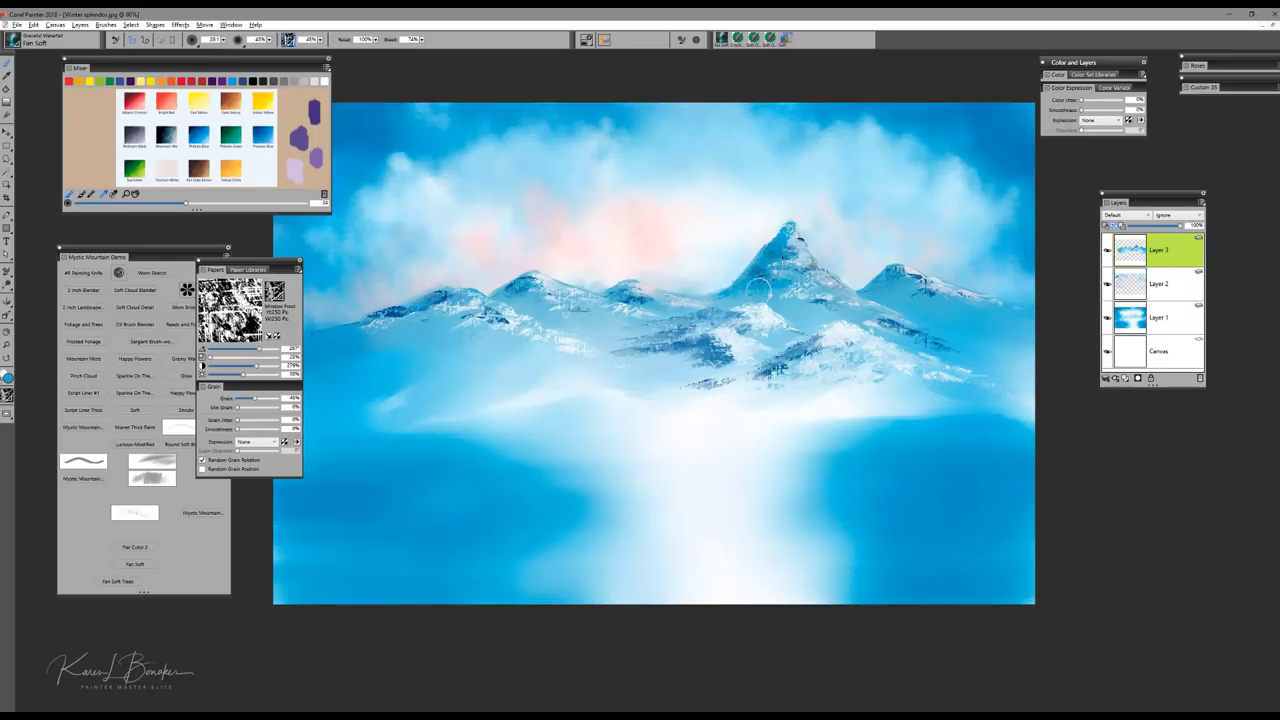
pyautogui.moveTo(816, 275); pyautogui.dragTo(798, 276)
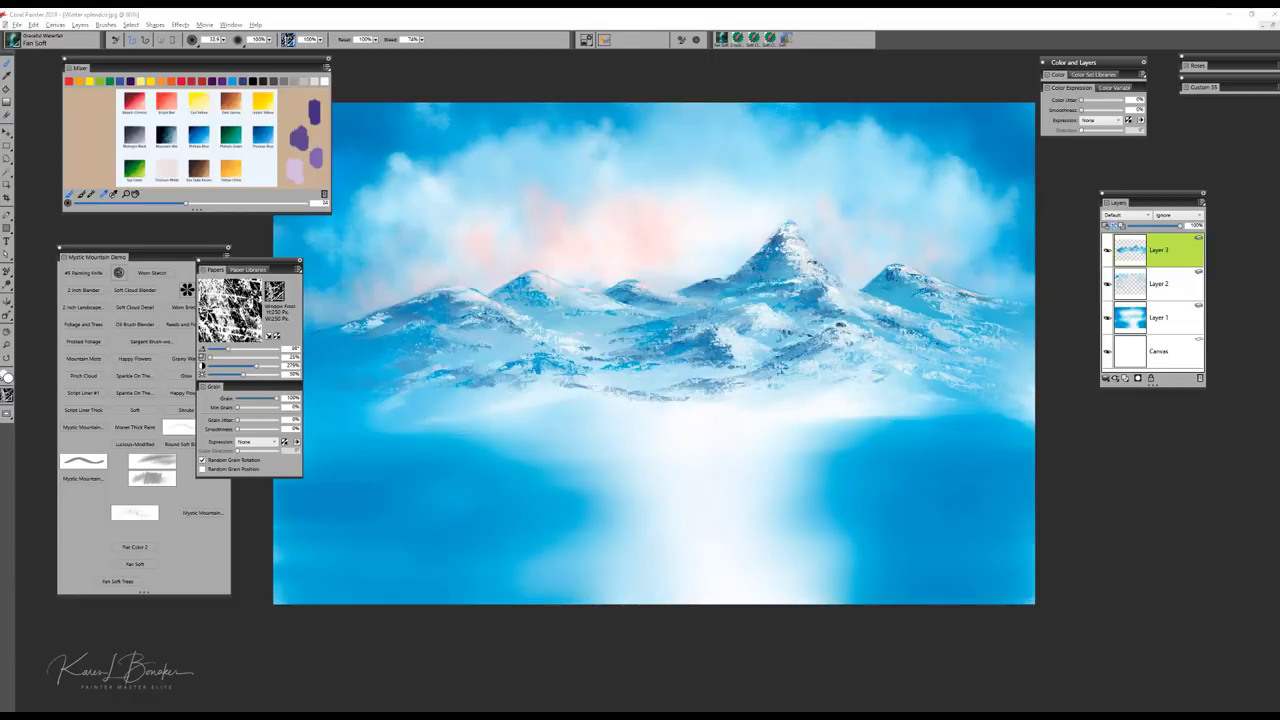
pyautogui.click(530, 291)
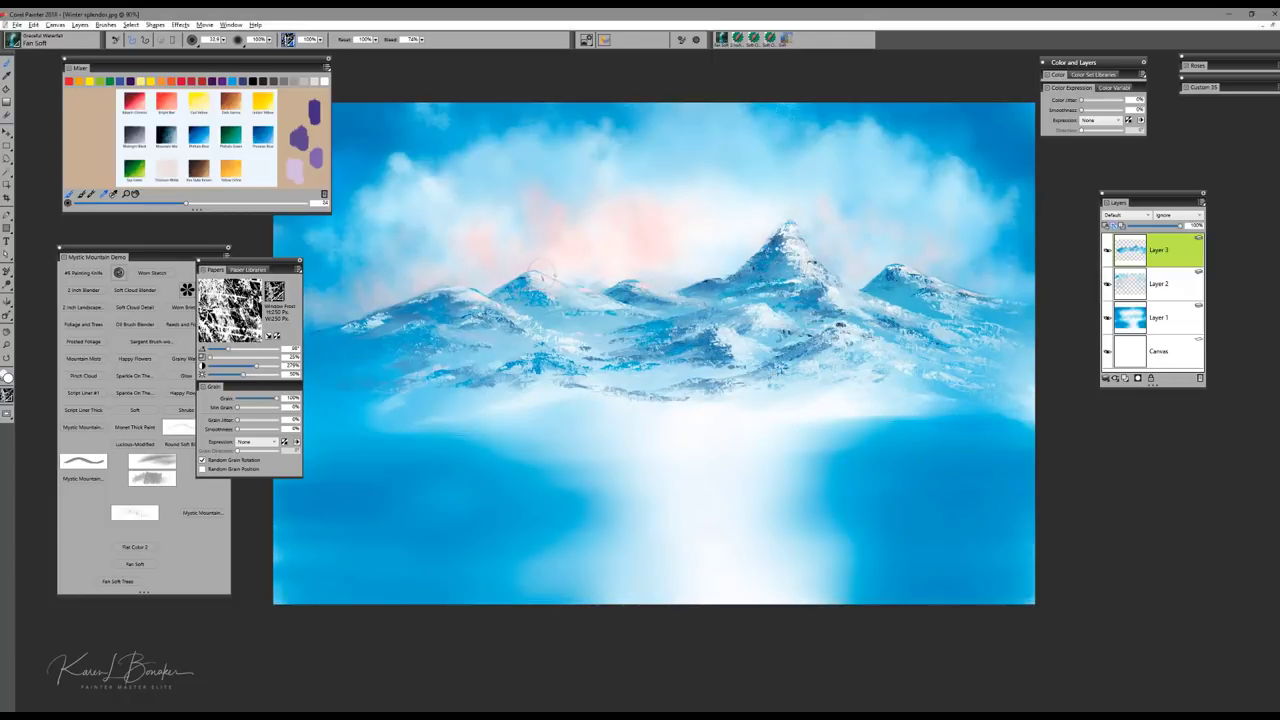
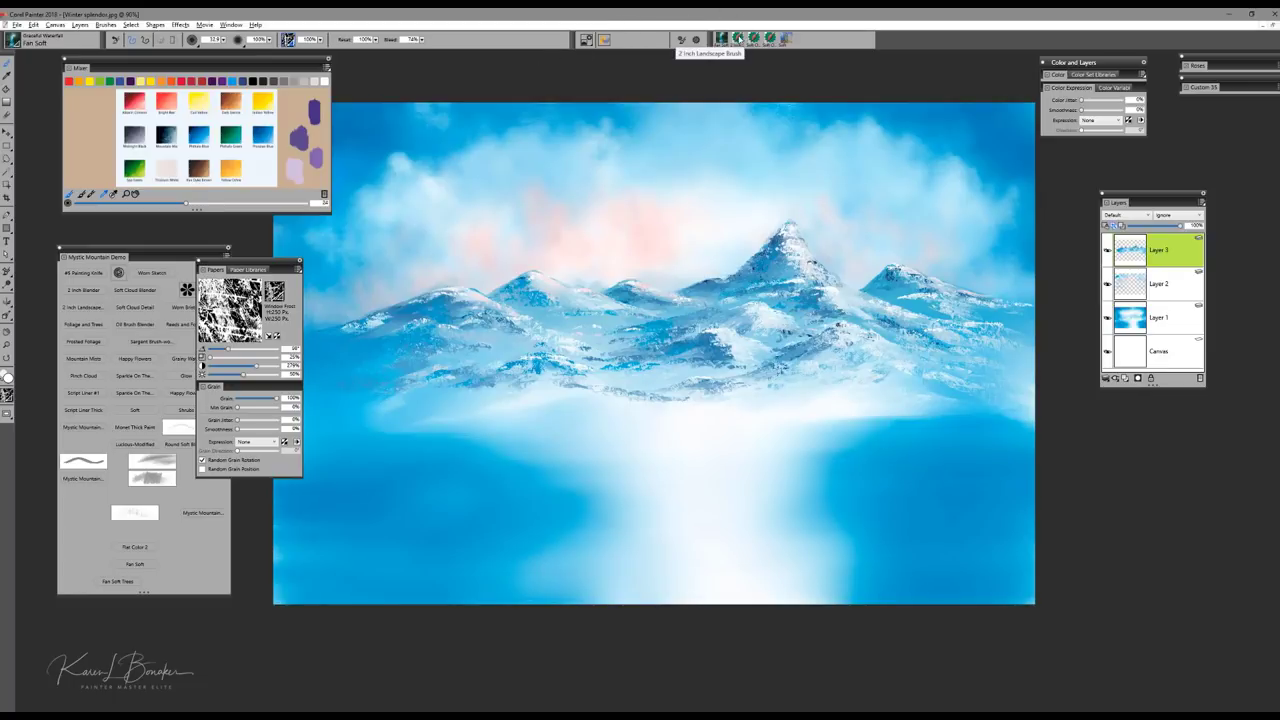
# Step: Switch to the 2 Inch Landscape Brush with Basic Paper and paint pale mist over the bases of the mountains
pyautogui.click(721, 38)
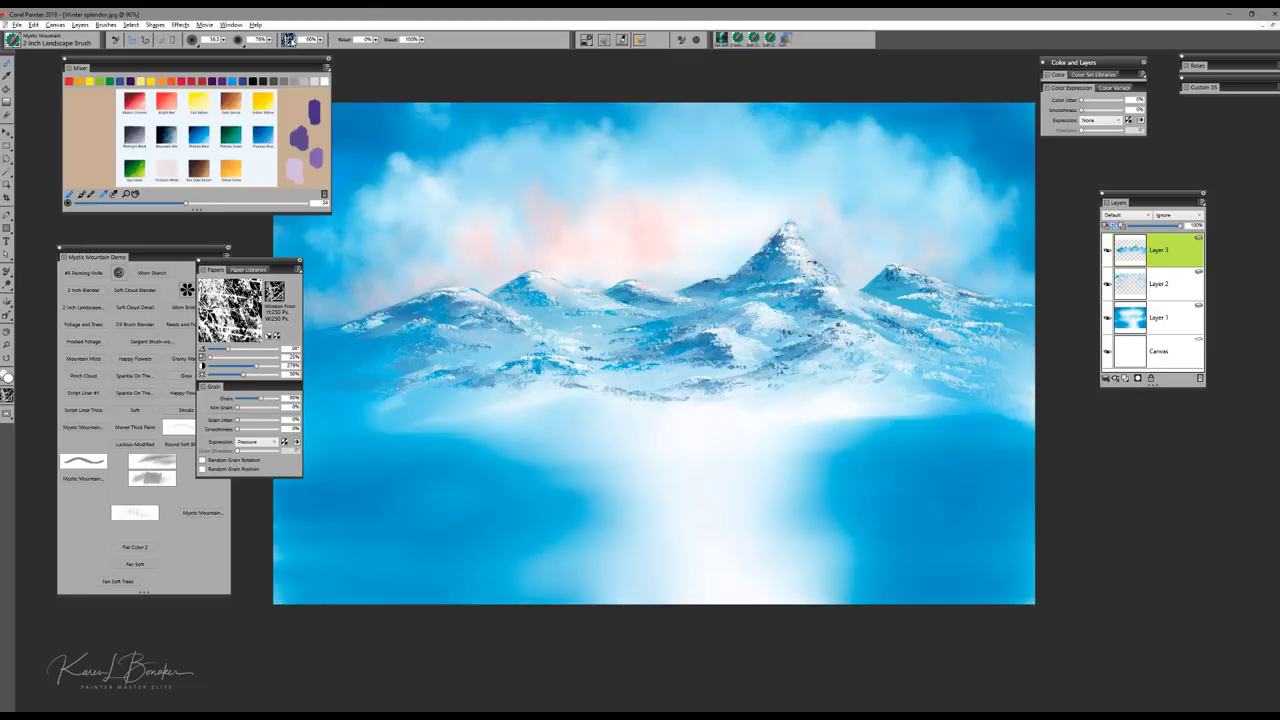
pyautogui.click(247, 270)
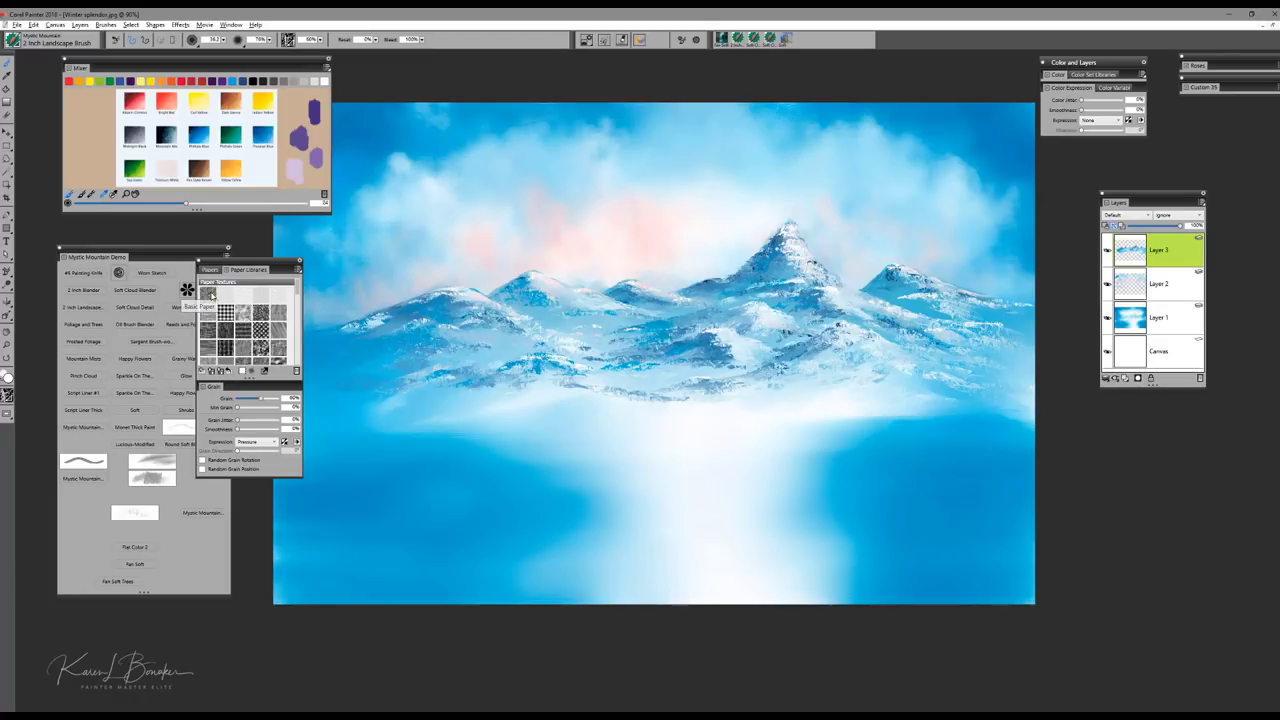
pyautogui.click(208, 292)
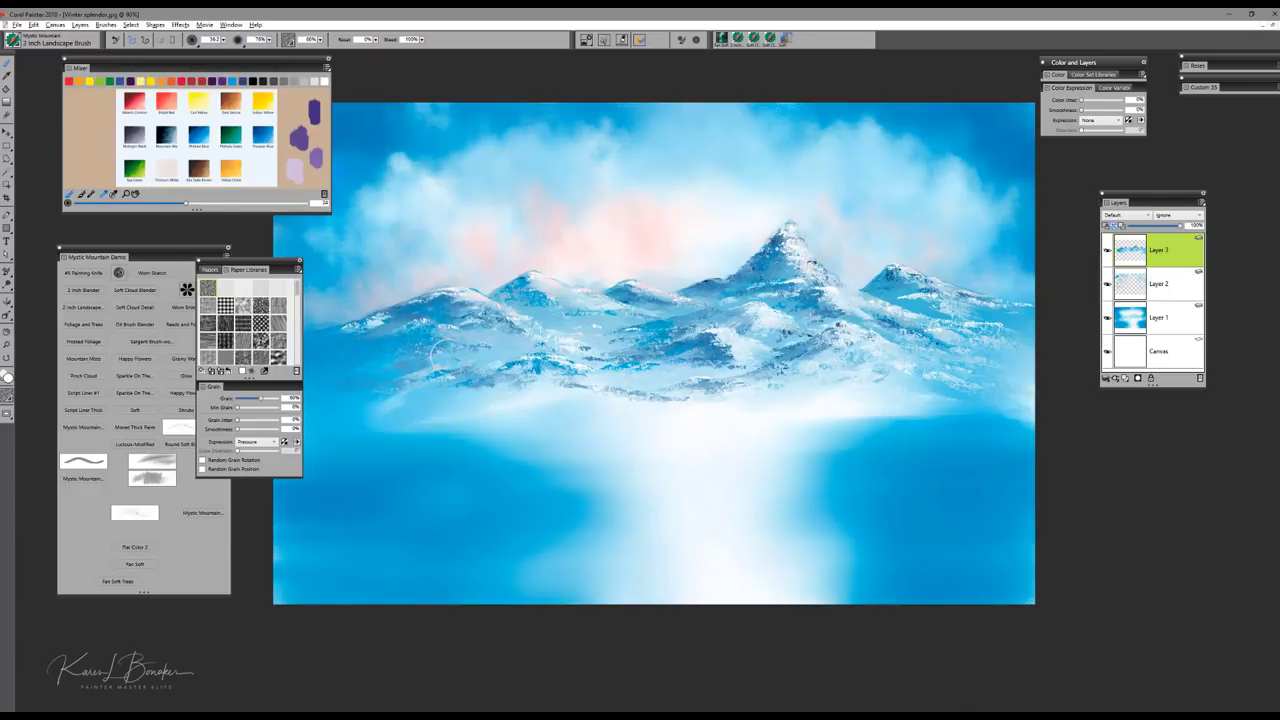
pyautogui.moveTo(480, 378); pyautogui.dragTo(416, 422)
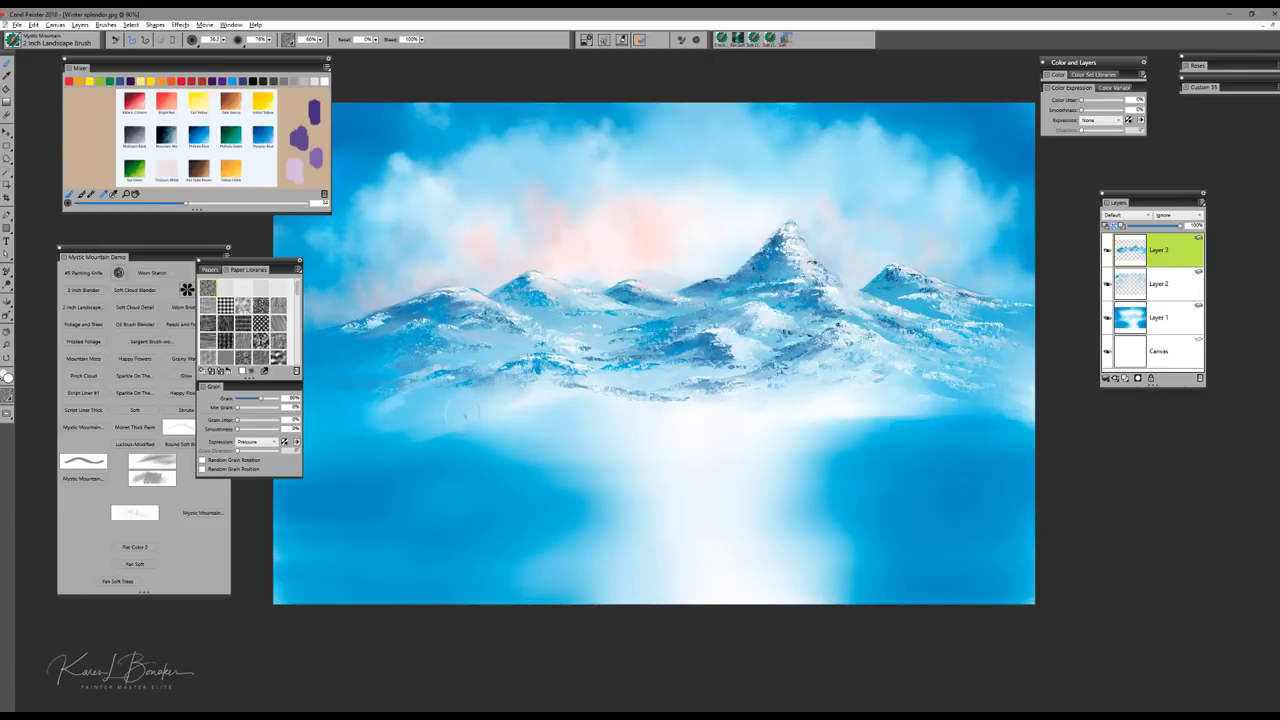
pyautogui.moveTo(561, 410); pyautogui.dragTo(590, 400)
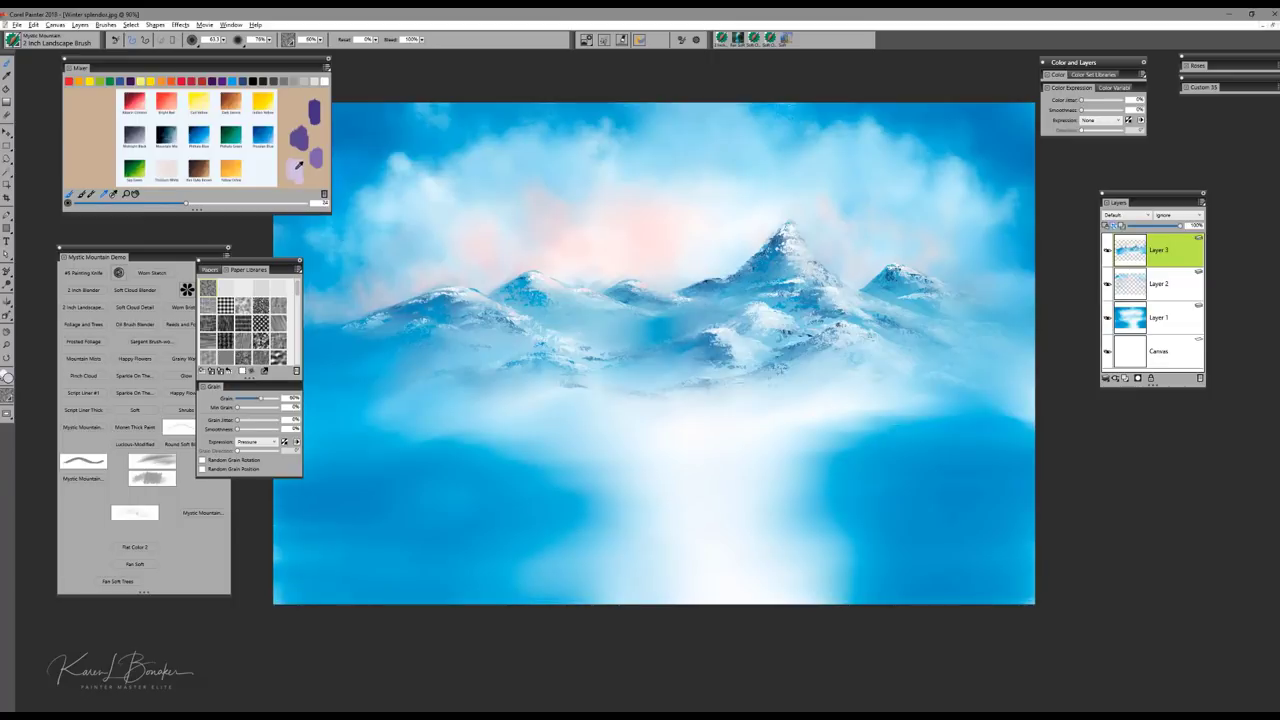
# Step: Glaze lavender mist over the valleys and lower slopes with the Soft brush, and close the Papers and Grain panels
pyautogui.click(140, 411)
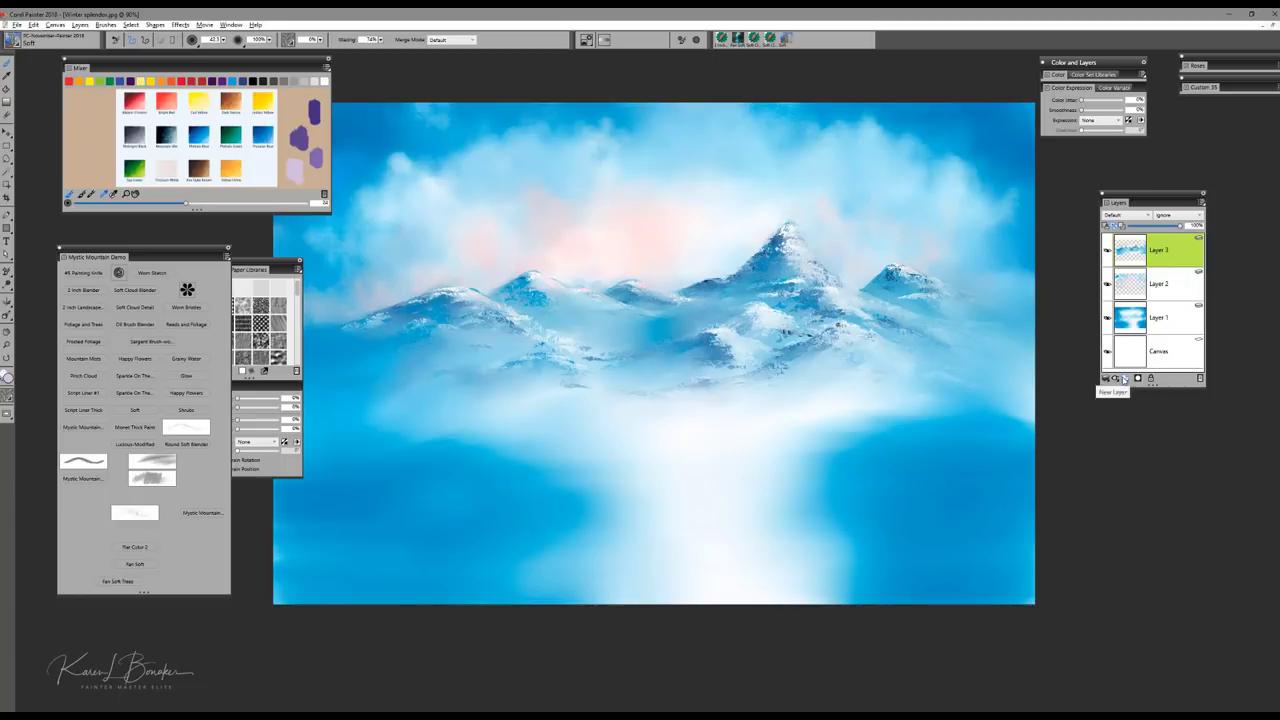
pyautogui.moveTo(672, 369); pyautogui.dragTo(706, 353)
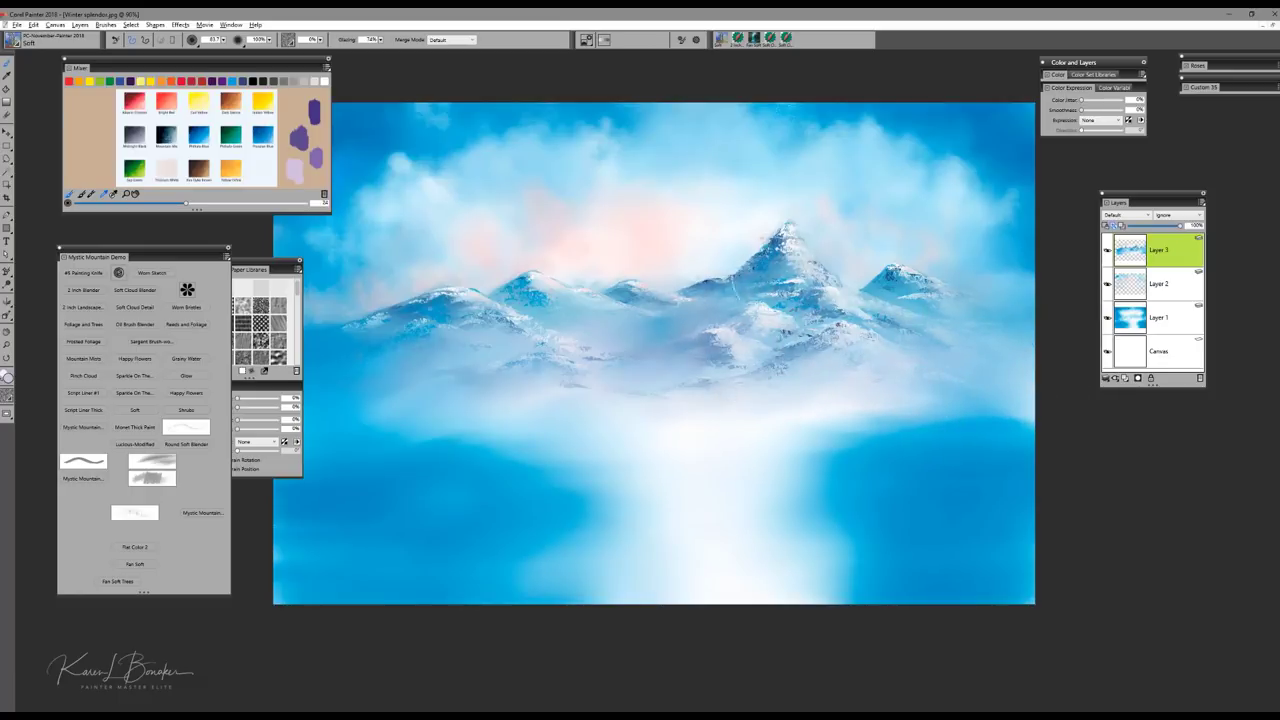
pyautogui.moveTo(608, 322)
pyautogui.mouseDown()
pyautogui.moveTo(506, 316)
pyautogui.moveTo(428, 335)
pyautogui.mouseUp()
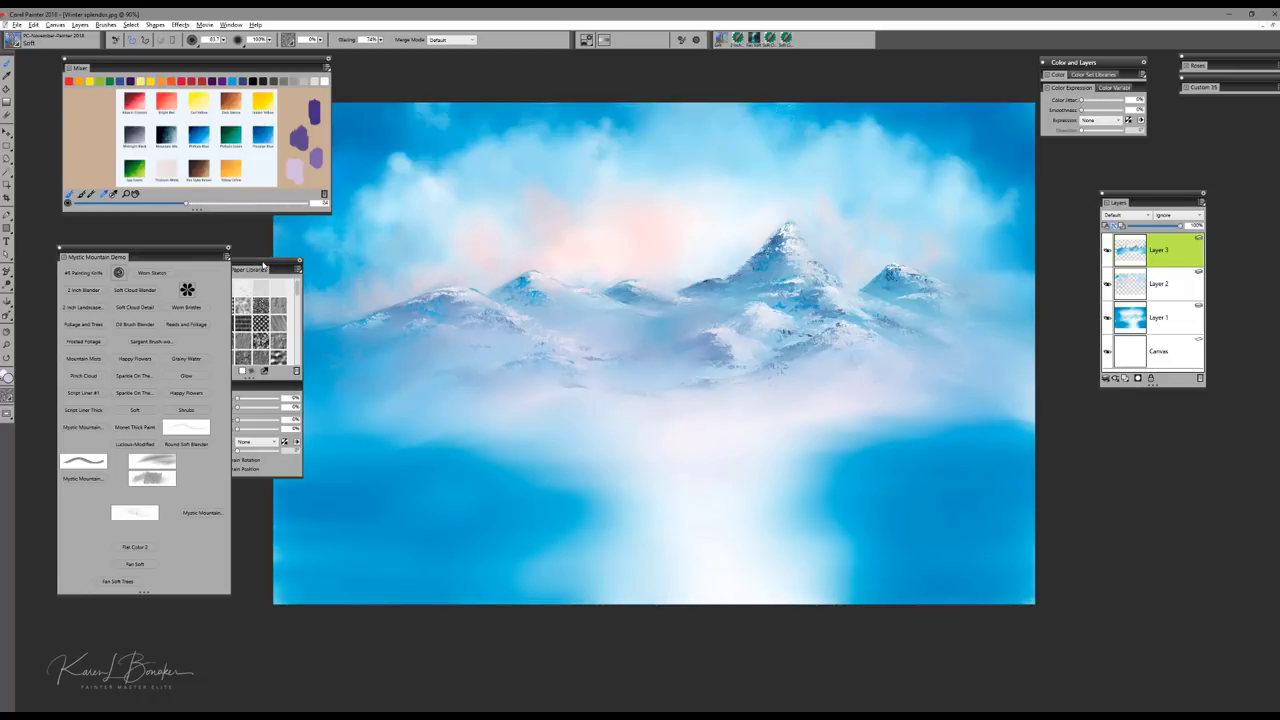
pyautogui.moveTo(265, 263); pyautogui.dragTo(279, 262)
pyautogui.click(212, 260)
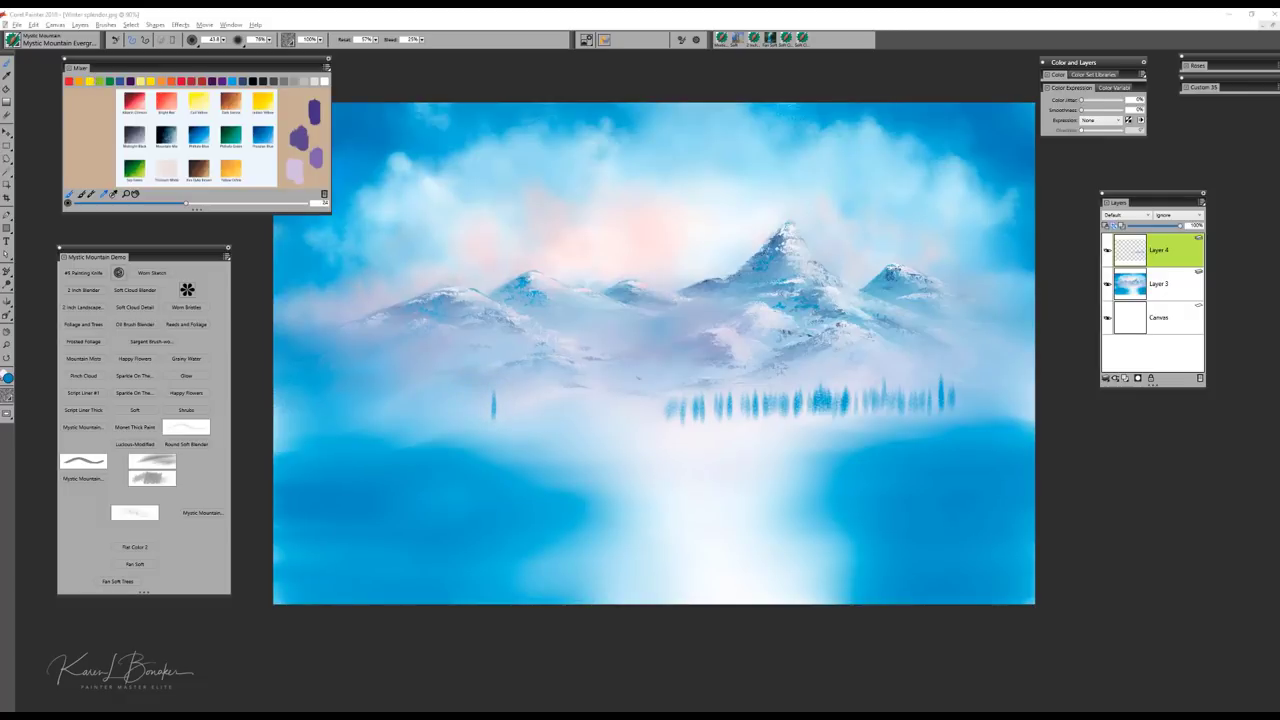
# Step: Paint distant blue evergreens on Layer 4, extending the right-hand tree line to the canvas edge and adding a short row at the left
pyautogui.moveTo(957, 400)
pyautogui.mouseDown()
pyautogui.moveTo(967, 388)
pyautogui.moveTo(1036, 392)
pyautogui.mouseUp()
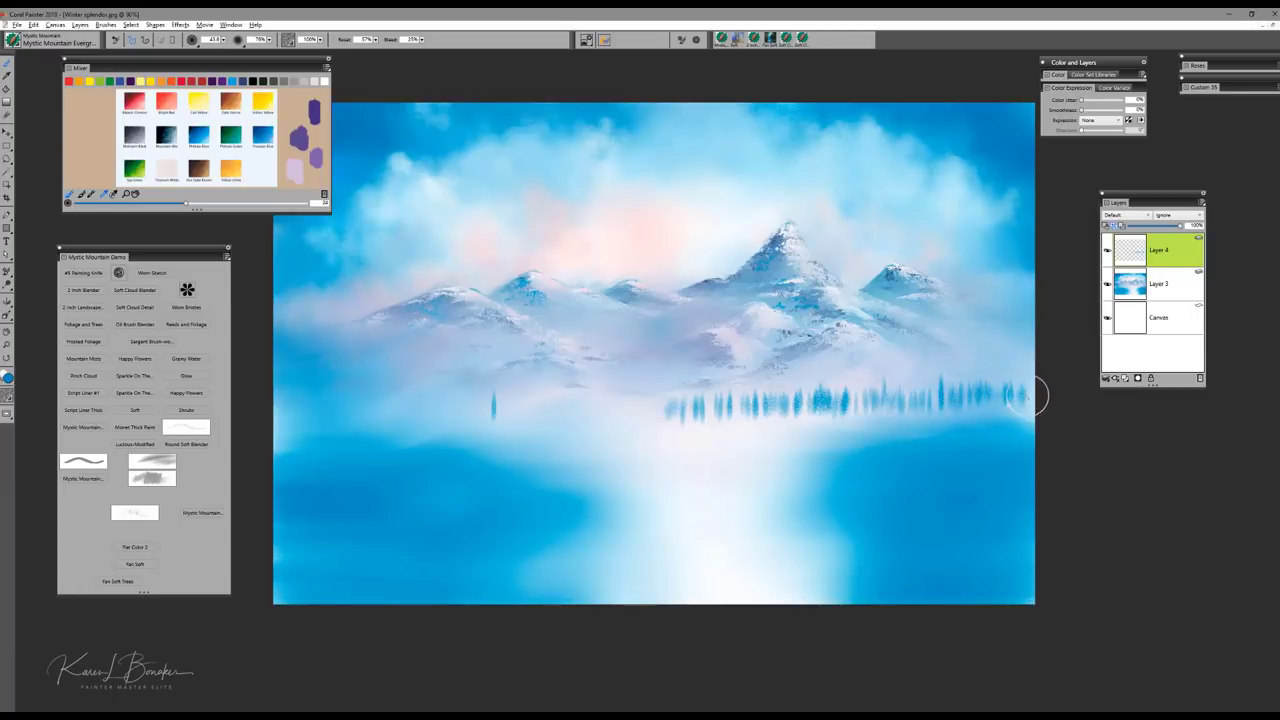
pyautogui.moveTo(955, 409); pyautogui.dragTo(877, 381)
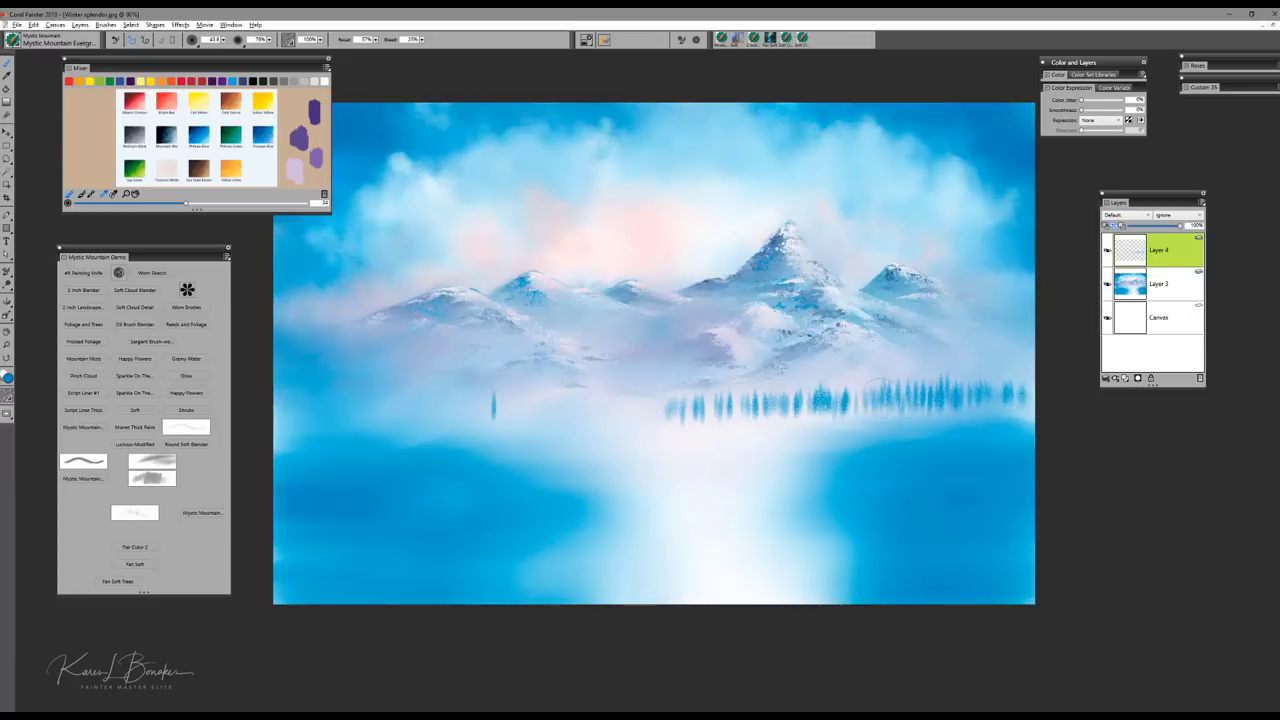
pyautogui.moveTo(468, 421); pyautogui.dragTo(468, 398)
pyautogui.moveTo(414, 421)
pyautogui.mouseDown()
pyautogui.moveTo(414, 397)
pyautogui.moveTo(448, 396)
pyautogui.mouseUp()
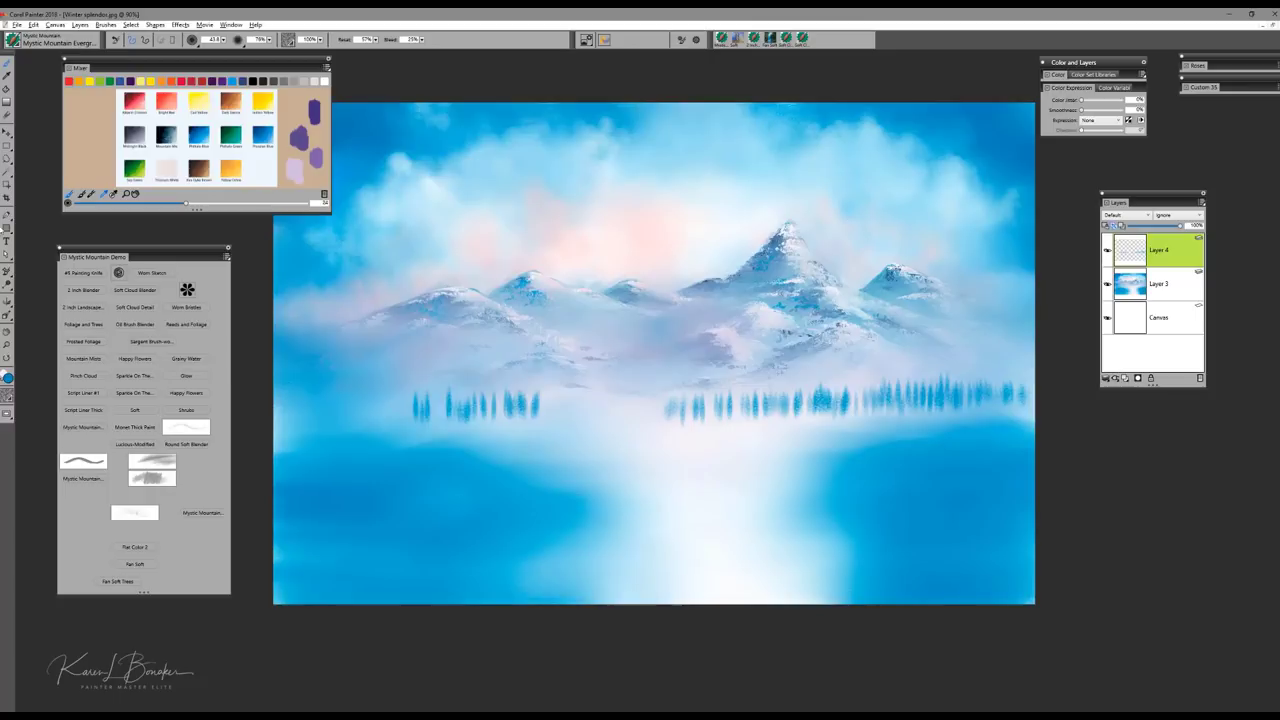
pyautogui.moveTo(852, 408); pyautogui.dragTo(864, 382)
pyautogui.moveTo(954, 408); pyautogui.dragTo(954, 386)
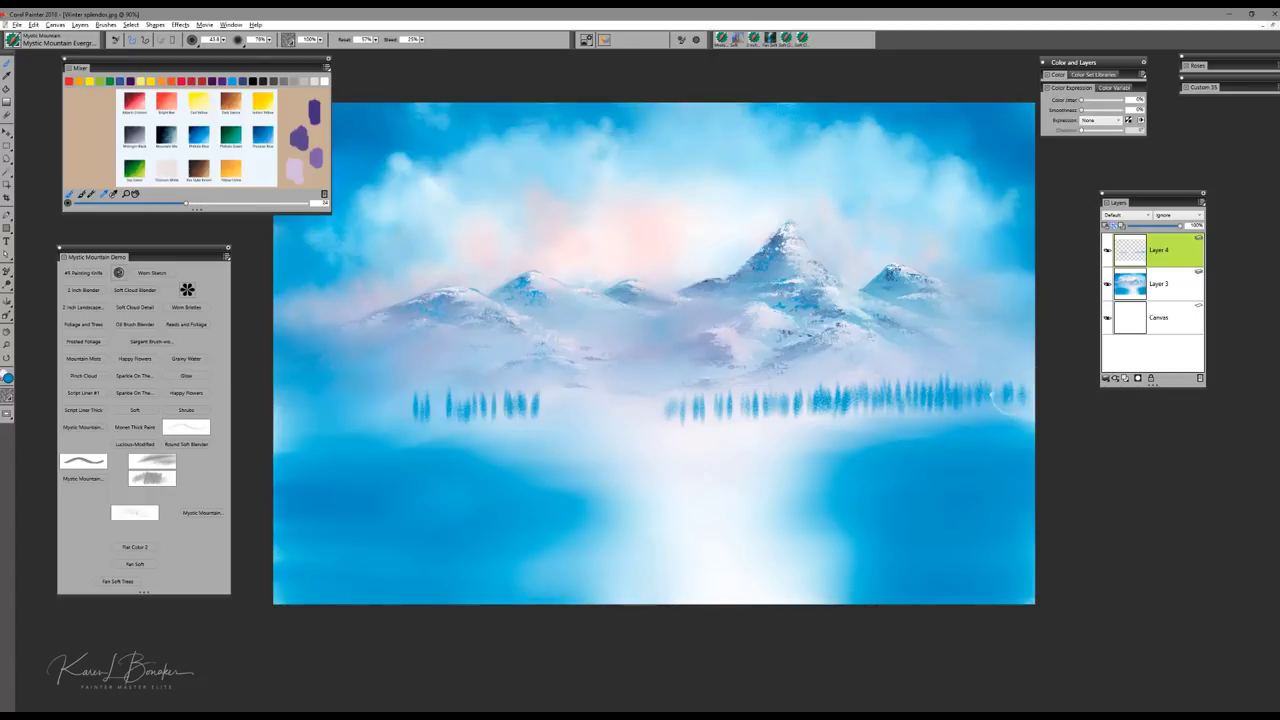
# Step: Extend the blue evergreens to the right canvas edge and fill the central gap between the two tree rows on Layer 4
pyautogui.moveTo(1032, 404)
pyautogui.mouseDown()
pyautogui.moveTo(1032, 382)
pyautogui.moveTo(945, 378)
pyautogui.mouseUp()
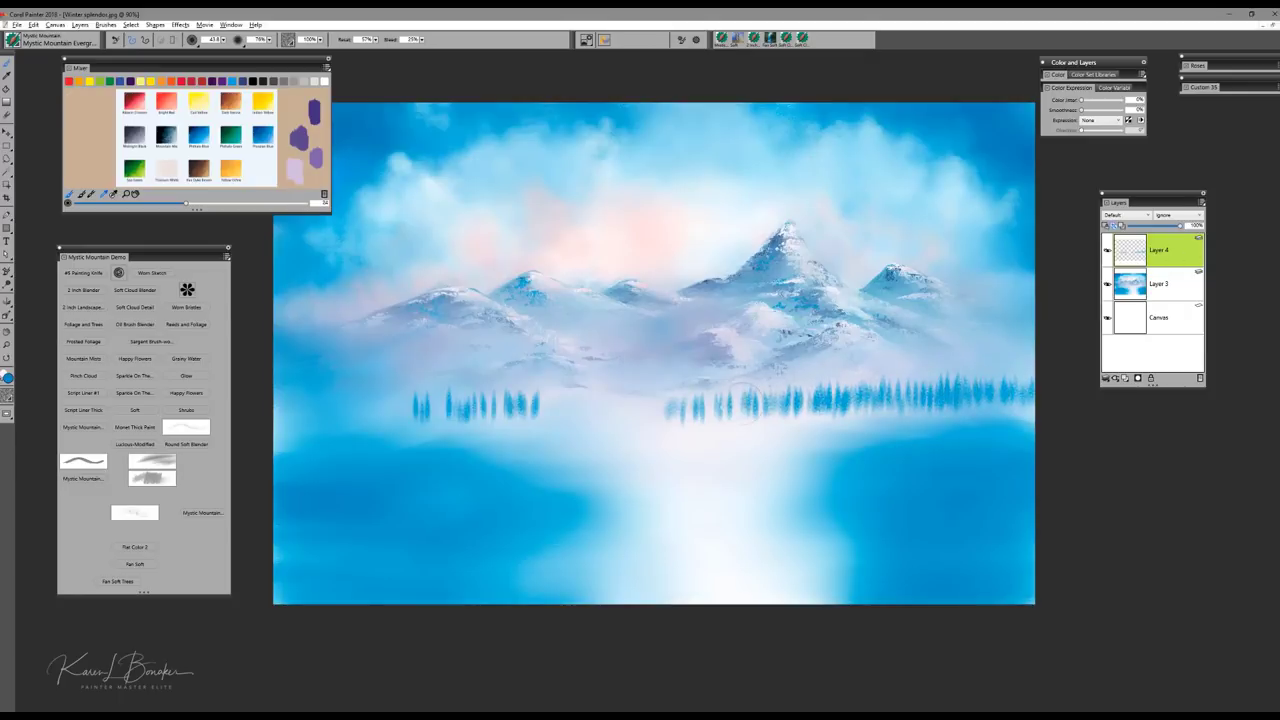
pyautogui.moveTo(736, 410); pyautogui.dragTo(736, 390)
pyautogui.moveTo(724, 414); pyautogui.dragTo(724, 388)
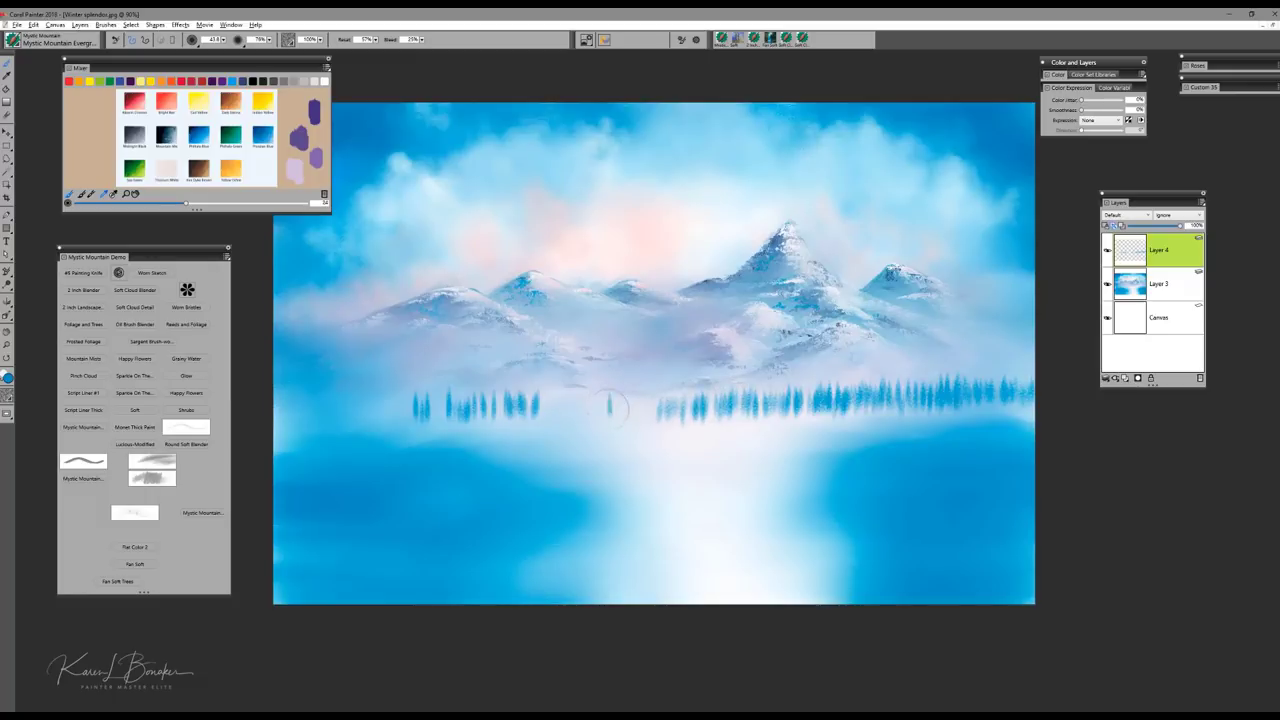
pyautogui.moveTo(550, 416); pyautogui.dragTo(550, 390)
pyautogui.moveTo(542, 416); pyautogui.dragTo(542, 390)
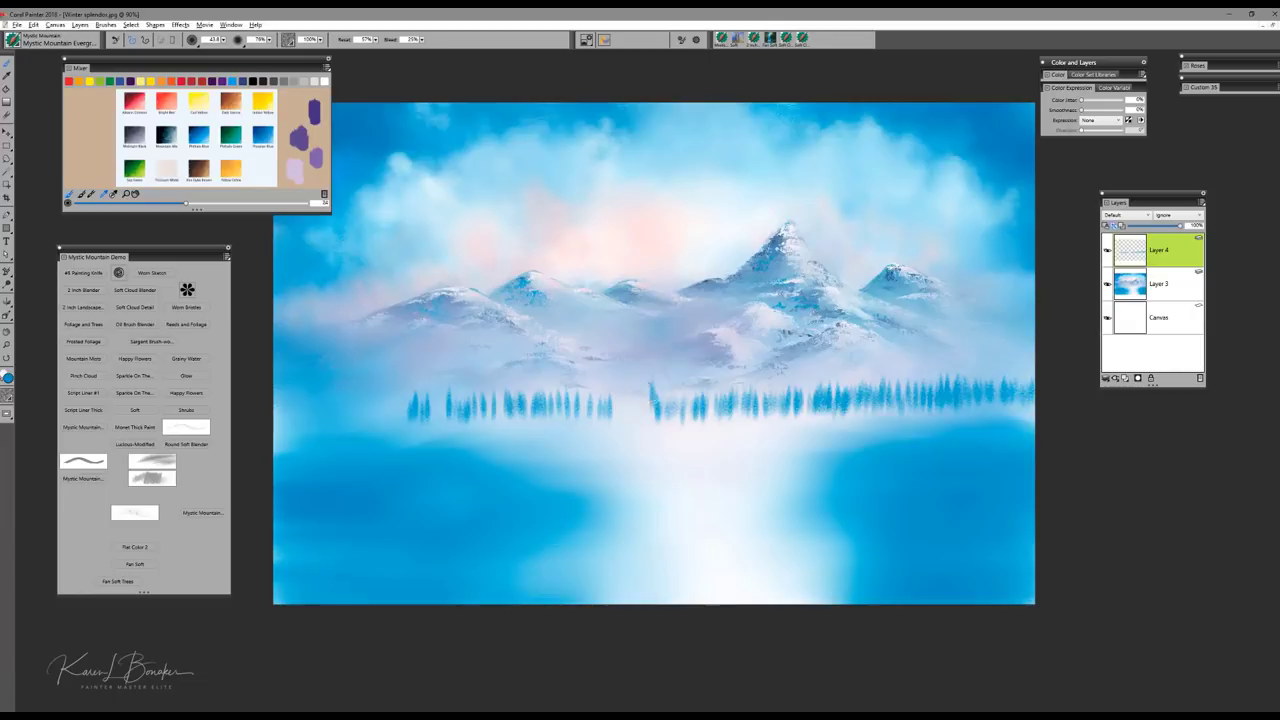
pyautogui.moveTo(630, 418); pyautogui.dragTo(630, 388)
pyautogui.moveTo(623, 419); pyautogui.dragTo(623, 390)
pyautogui.moveTo(610, 416)
pyautogui.mouseDown()
pyautogui.moveTo(610, 394)
pyautogui.moveTo(662, 389)
pyautogui.mouseUp()
# Step: Thicken the tree line with overlapping evergreens of varied height from the centre to the right canvas edge
pyautogui.moveTo(688, 413)
pyautogui.mouseDown()
pyautogui.moveTo(688, 391)
pyautogui.moveTo(710, 391)
pyautogui.mouseUp()
pyautogui.moveTo(795, 408); pyautogui.dragTo(795, 386)
pyautogui.moveTo(812, 408)
pyautogui.mouseDown()
pyautogui.moveTo(812, 387)
pyautogui.moveTo(846, 382)
pyautogui.mouseUp()
pyautogui.moveTo(834, 410)
pyautogui.mouseDown()
pyautogui.moveTo(834, 391)
pyautogui.moveTo(870, 386)
pyautogui.mouseUp()
pyautogui.moveTo(893, 407); pyautogui.dragTo(893, 382)
pyautogui.moveTo(960, 408); pyautogui.dragTo(960, 380)
pyautogui.moveTo(981, 408)
pyautogui.mouseDown()
pyautogui.moveTo(981, 381)
pyautogui.moveTo(1027, 385)
pyautogui.mouseUp()
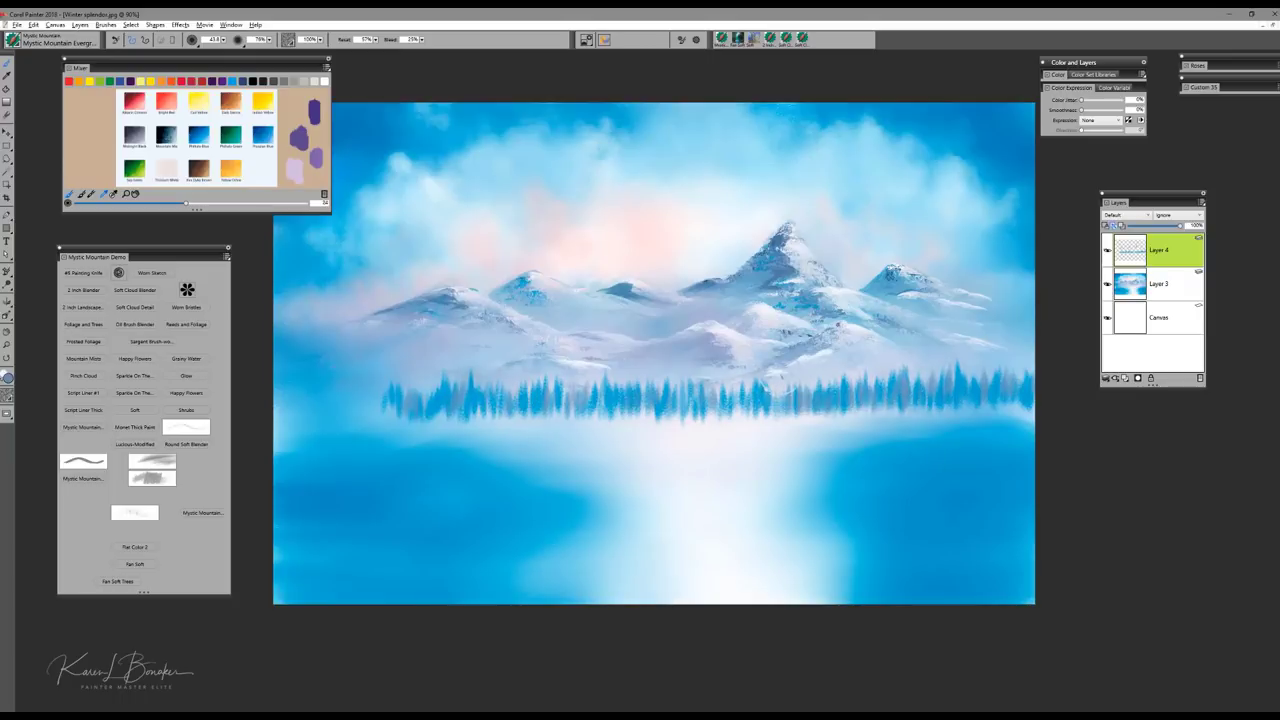
pyautogui.moveTo(780, 398); pyautogui.dragTo(774, 395)
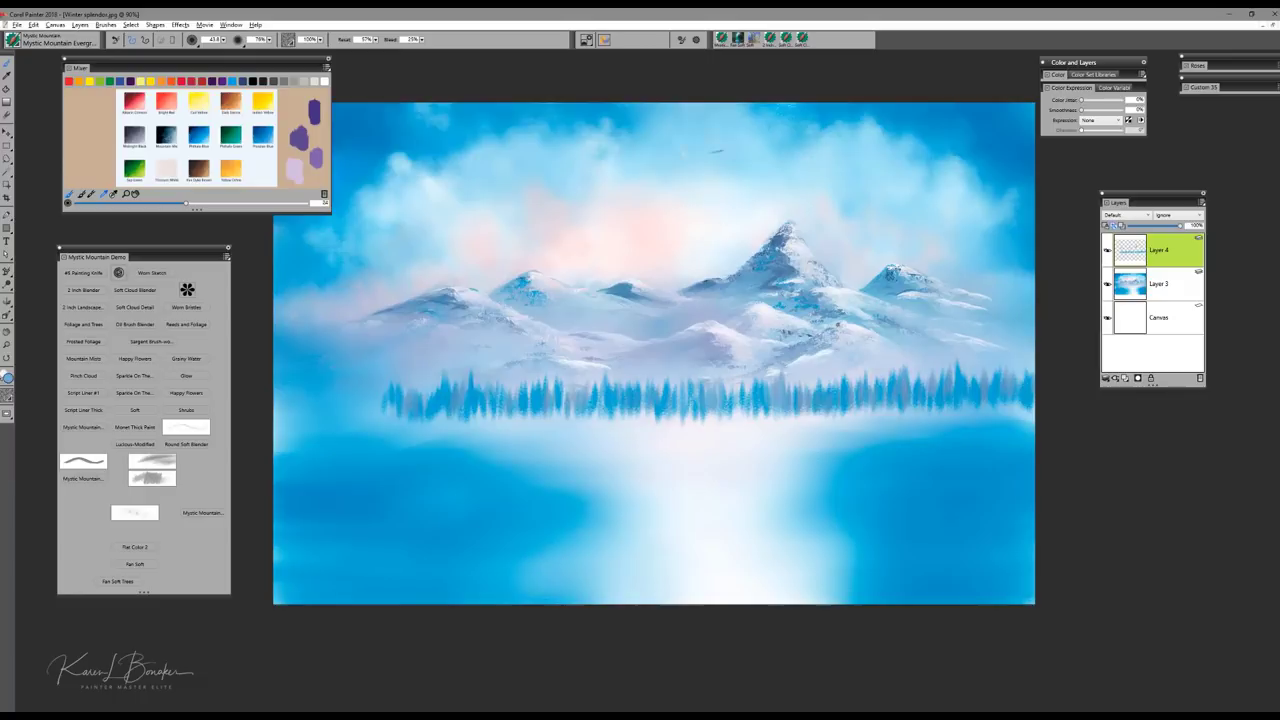
# Step: Switch to the 2 Inch Landscape Brush and pull faint reflections into the water below the centre and right-hand trees
pyautogui.click(768, 40)
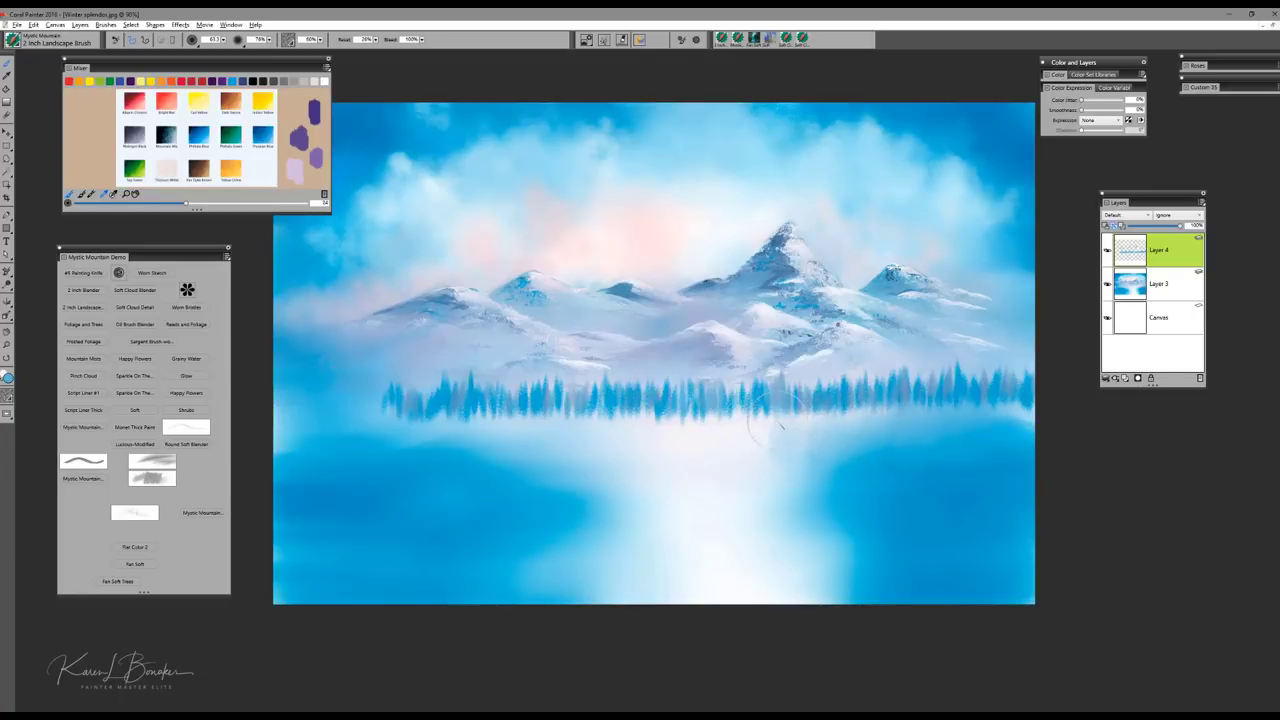
pyautogui.moveTo(804, 436); pyautogui.dragTo(1024, 433)
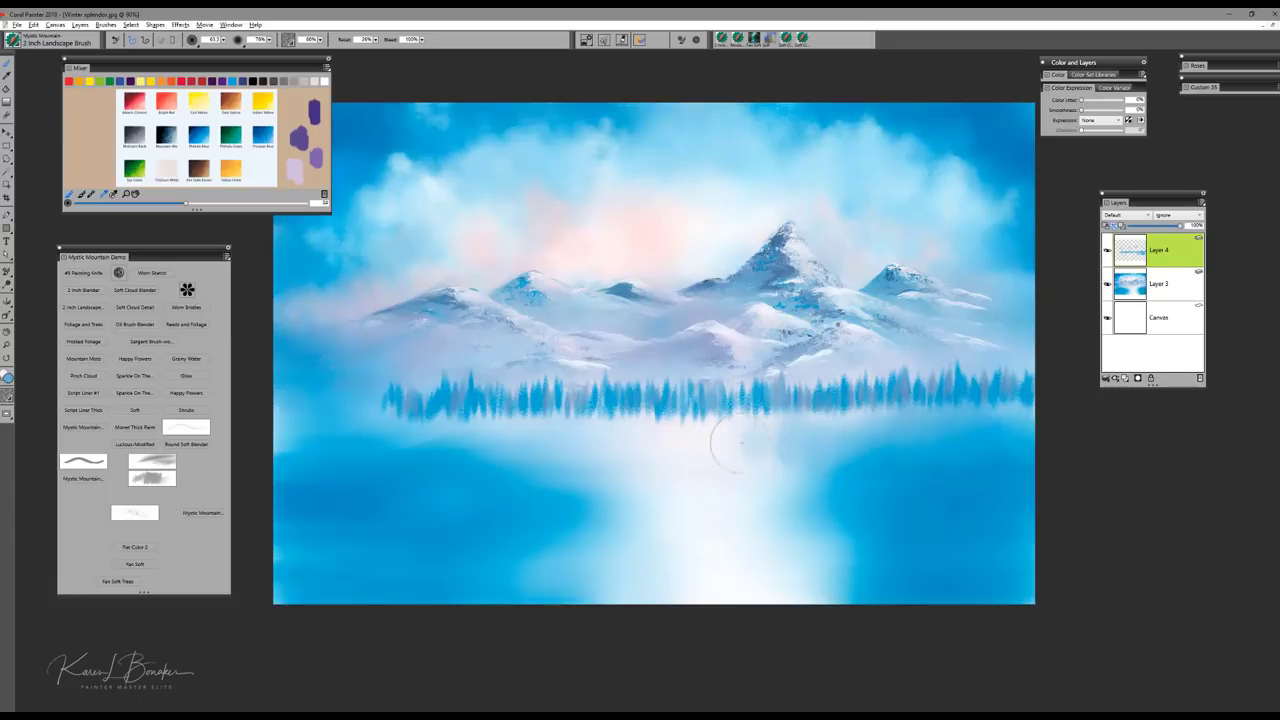
pyautogui.moveTo(741, 457); pyautogui.dragTo(740, 484)
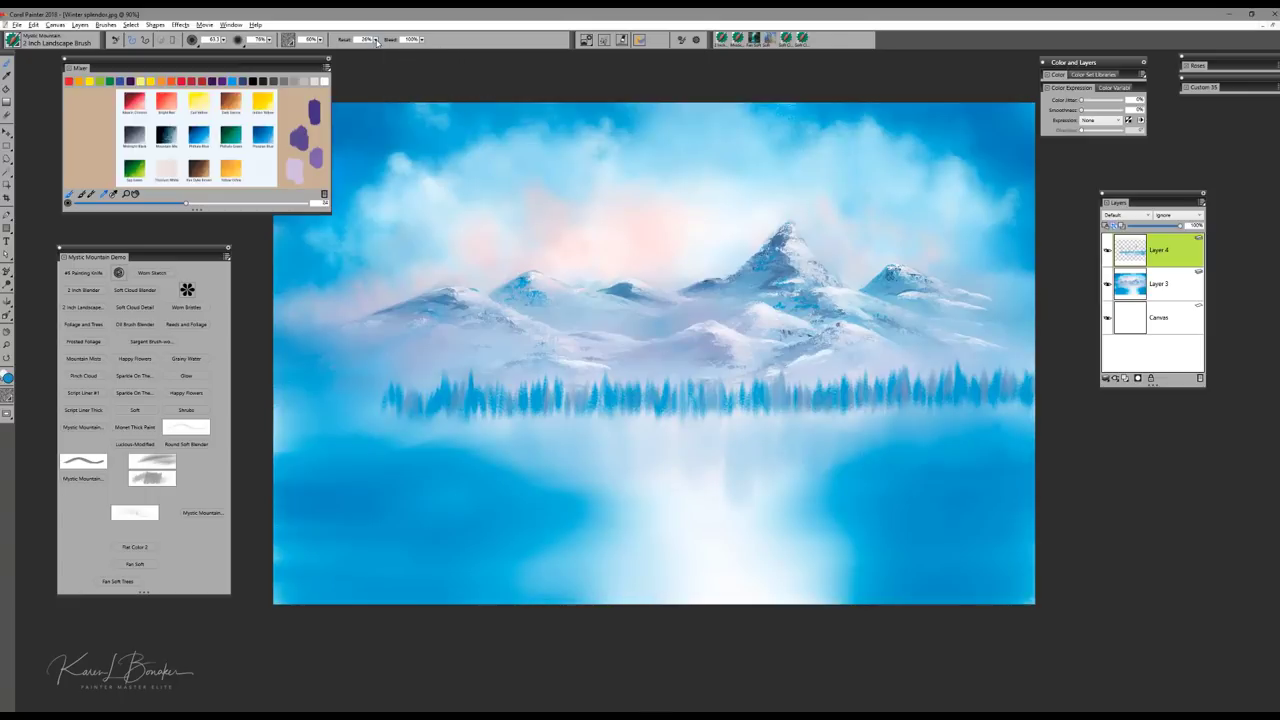
# Step: Raise the brush's Resat to 71% and paint stronger vertical blue tree reflections across the water
pyautogui.moveTo(376, 42); pyautogui.dragTo(340, 58)
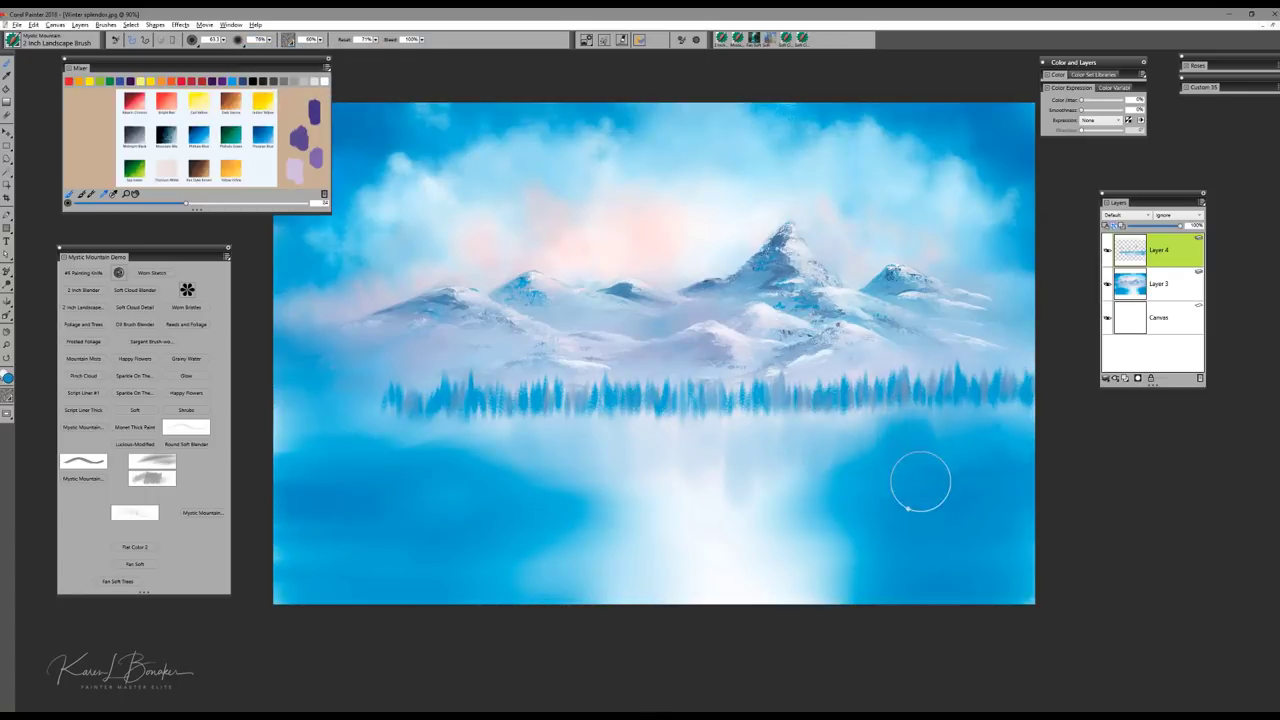
pyautogui.moveTo(921, 481)
pyautogui.mouseDown()
pyautogui.moveTo(906, 417)
pyautogui.moveTo(903, 475)
pyautogui.moveTo(901, 419)
pyautogui.moveTo(926, 489)
pyautogui.mouseUp()
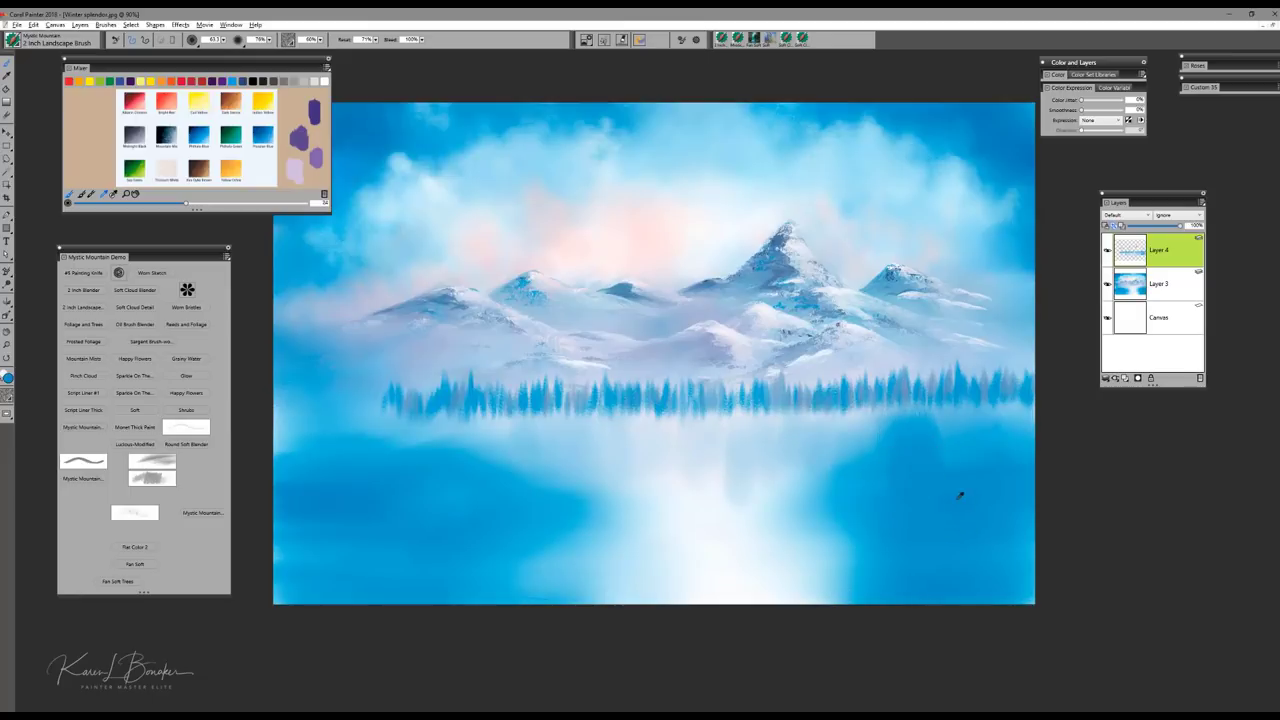
pyautogui.moveTo(945, 413)
pyautogui.mouseDown()
pyautogui.moveTo(940, 463)
pyautogui.moveTo(961, 456)
pyautogui.moveTo(985, 414)
pyautogui.moveTo(1010, 445)
pyautogui.mouseUp()
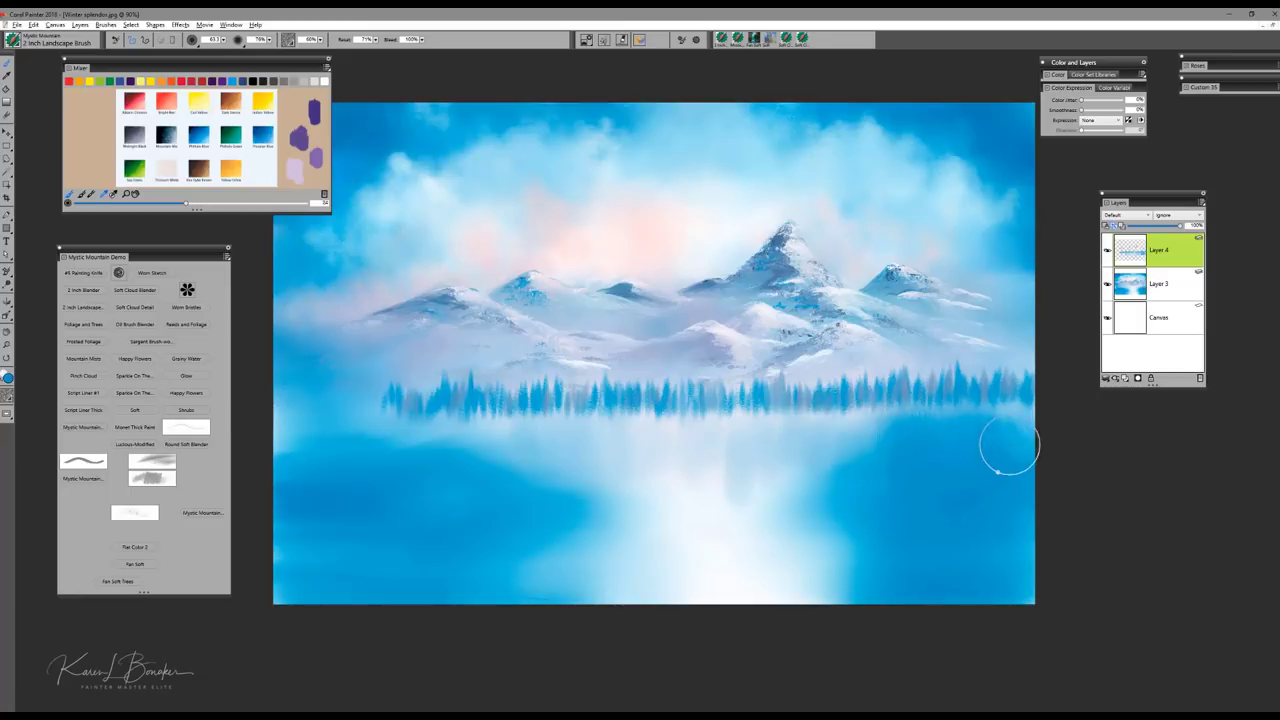
pyautogui.moveTo(820, 420)
pyautogui.mouseDown()
pyautogui.moveTo(812, 446)
pyautogui.moveTo(803, 420)
pyautogui.moveTo(770, 430)
pyautogui.moveTo(745, 480)
pyautogui.moveTo(740, 440)
pyautogui.moveTo(700, 471)
pyautogui.moveTo(682, 438)
pyautogui.moveTo(680, 485)
pyautogui.moveTo(702, 430)
pyautogui.mouseUp()
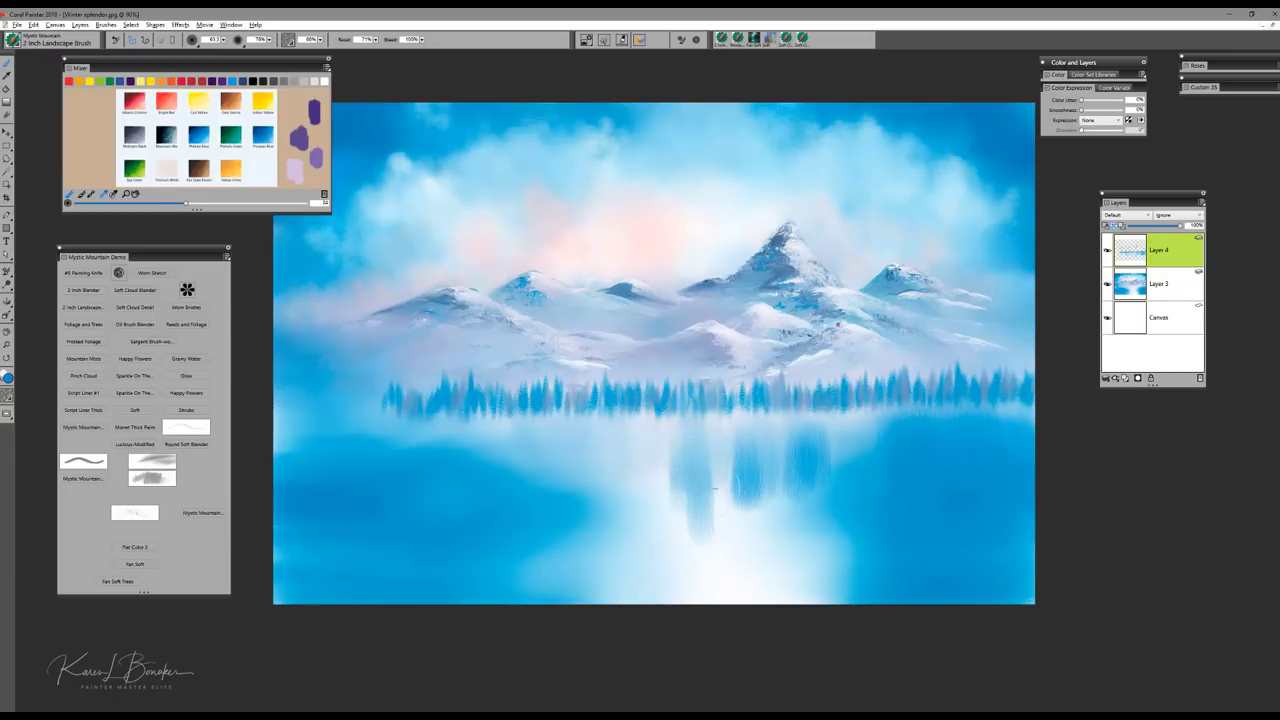
pyautogui.moveTo(661, 425); pyautogui.dragTo(650, 470)
pyautogui.moveTo(634, 424)
pyautogui.mouseDown()
pyautogui.moveTo(634, 470)
pyautogui.moveTo(599, 465)
pyautogui.mouseUp()
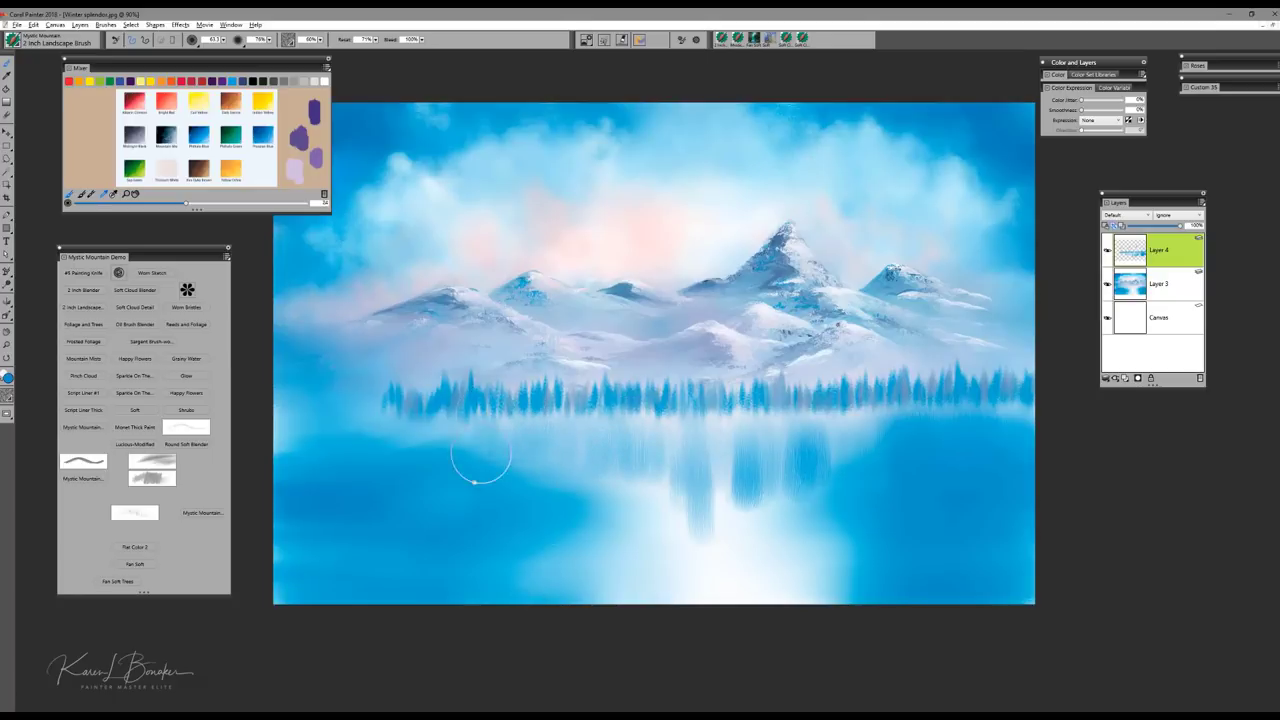
pyautogui.moveTo(701, 426)
pyautogui.mouseDown()
pyautogui.moveTo(701, 463)
pyautogui.moveTo(731, 470)
pyautogui.mouseUp()
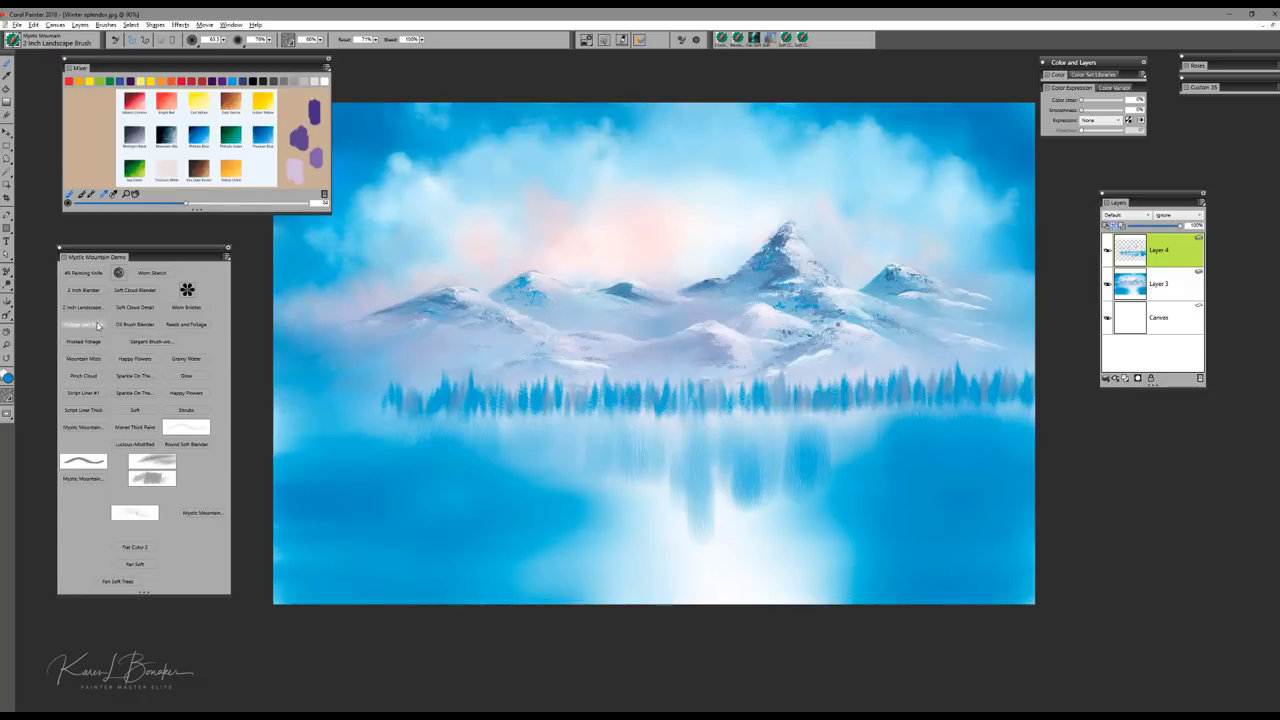
# Step: Break the vertical tree reflections into ripples with the Sparkle On The Water brush
pyautogui.click(135, 393)
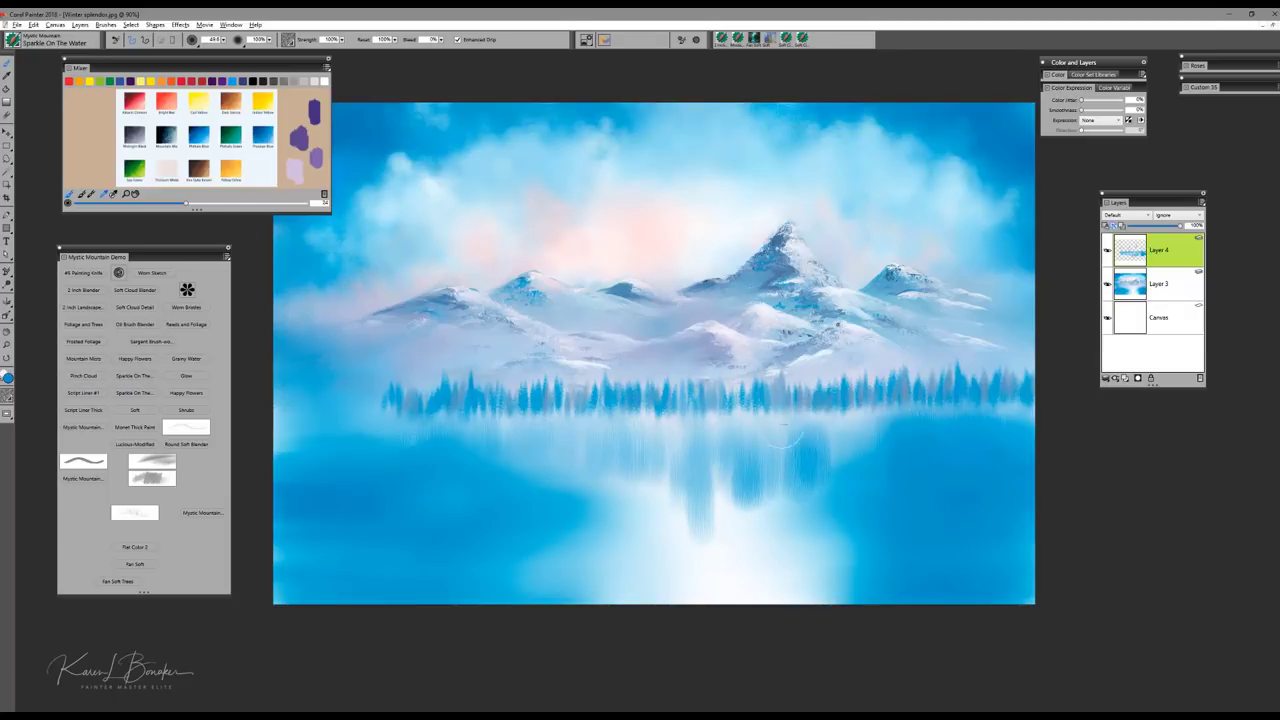
pyautogui.moveTo(787, 440)
pyautogui.mouseDown()
pyautogui.moveTo(801, 489)
pyautogui.moveTo(803, 439)
pyautogui.moveTo(808, 476)
pyautogui.moveTo(808, 441)
pyautogui.moveTo(838, 446)
pyautogui.moveTo(803, 441)
pyautogui.moveTo(888, 419)
pyautogui.moveTo(867, 419)
pyautogui.moveTo(865, 451)
pyautogui.moveTo(837, 431)
pyautogui.mouseUp()
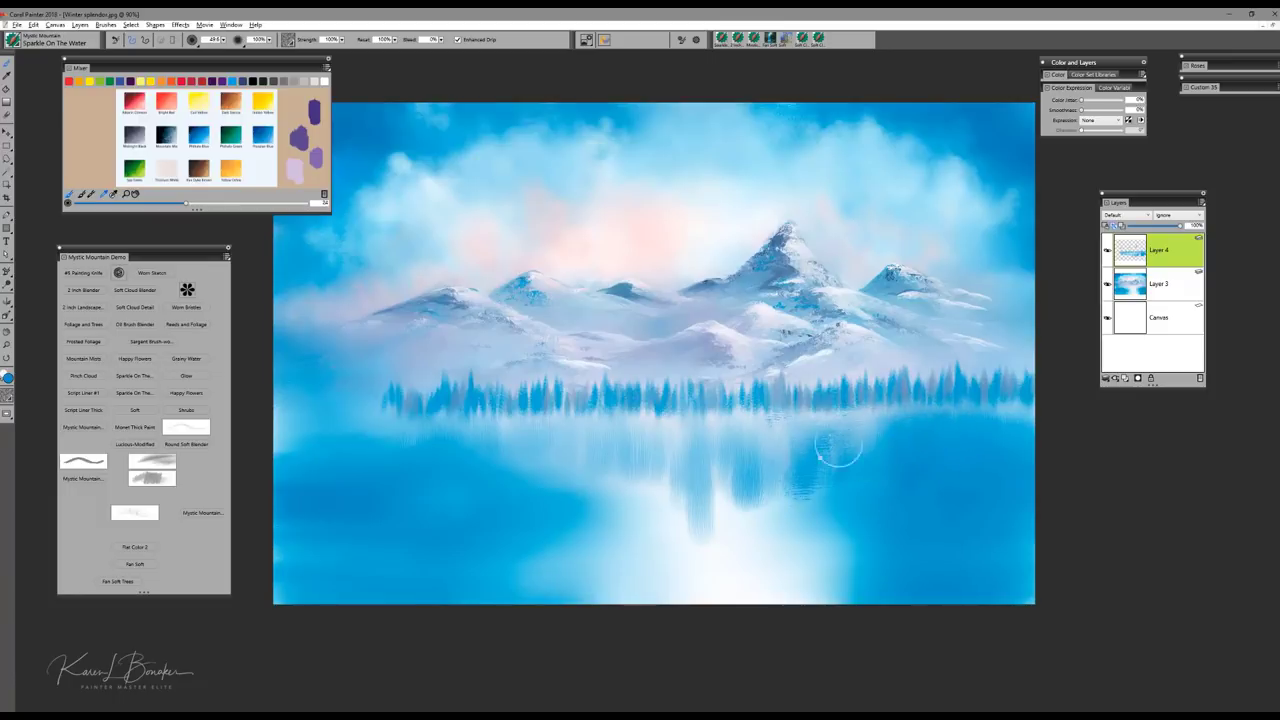
pyautogui.moveTo(710, 443)
pyautogui.mouseDown()
pyautogui.moveTo(743, 474)
pyautogui.moveTo(736, 436)
pyautogui.moveTo(752, 474)
pyautogui.moveTo(758, 440)
pyautogui.moveTo(766, 460)
pyautogui.moveTo(760, 436)
pyautogui.moveTo(650, 440)
pyautogui.moveTo(699, 447)
pyautogui.moveTo(702, 535)
pyautogui.moveTo(652, 442)
pyautogui.moveTo(610, 438)
pyautogui.moveTo(584, 475)
pyautogui.moveTo(568, 428)
pyautogui.moveTo(568, 484)
pyautogui.mouseUp()
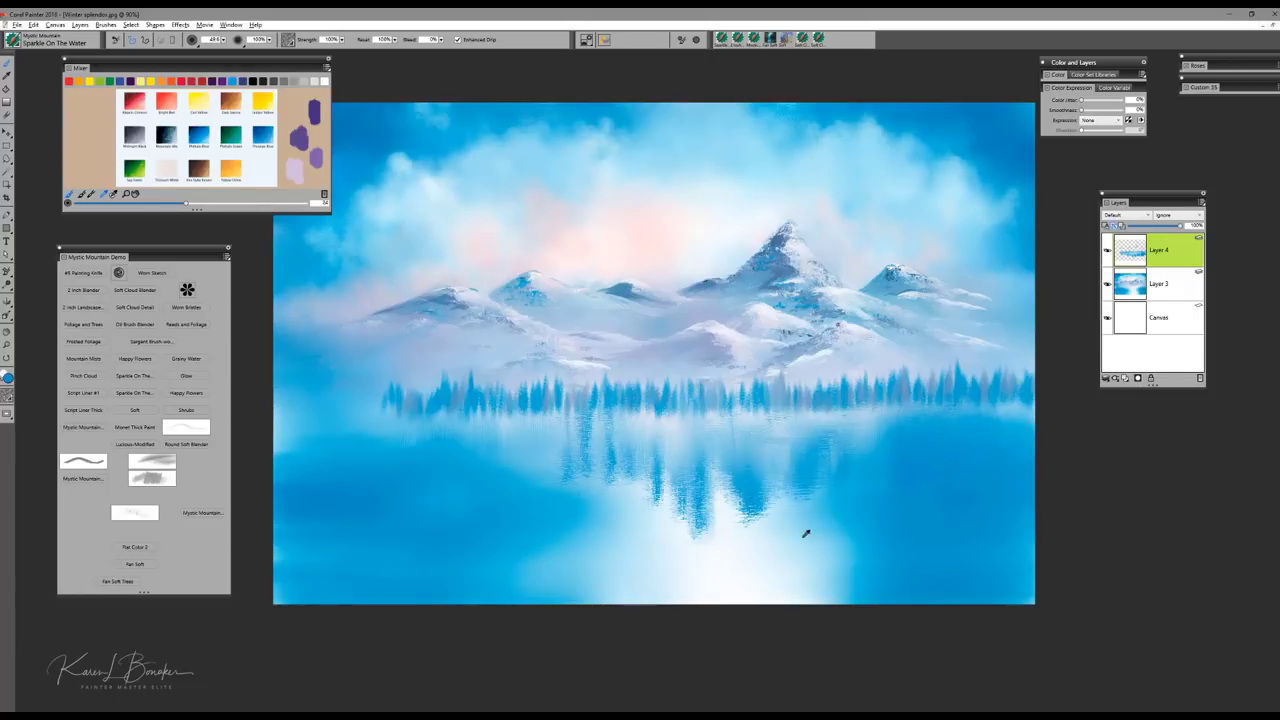
pyautogui.moveTo(954, 437)
pyautogui.mouseDown()
pyautogui.moveTo(986, 457)
pyautogui.moveTo(1021, 426)
pyautogui.mouseUp()
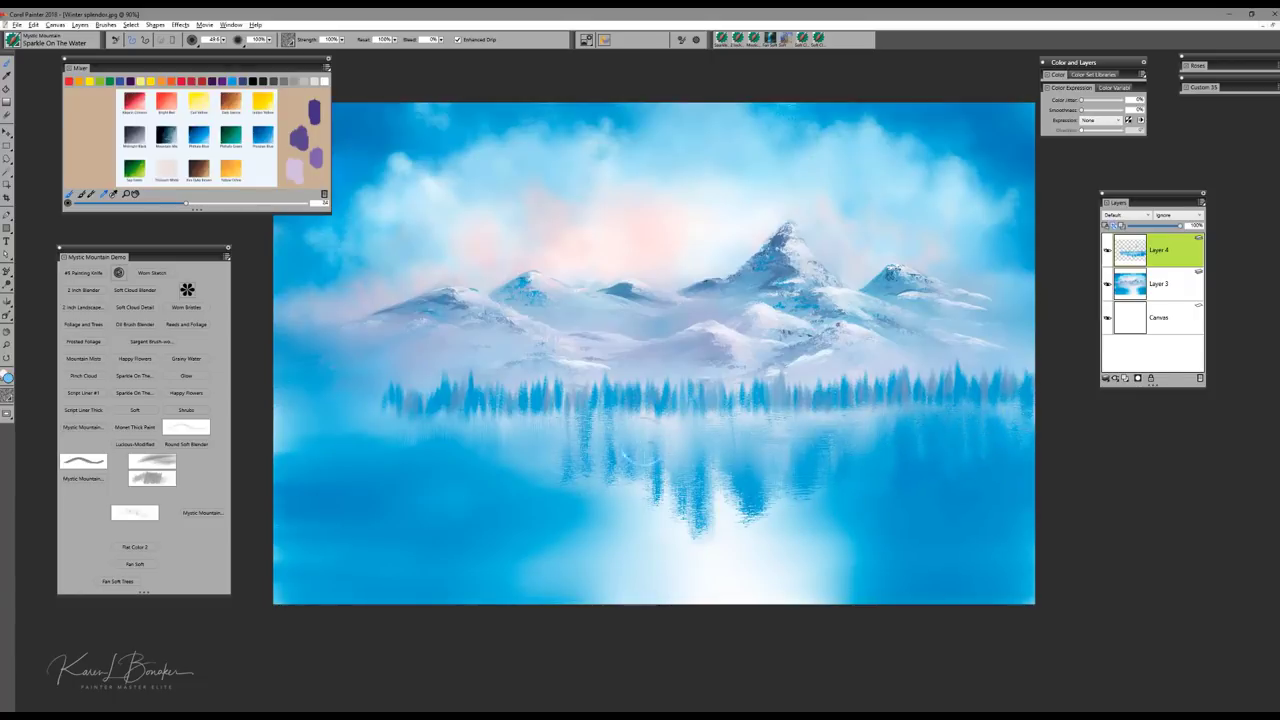
# Step: Enlarge the Sparkle On The Water brush and spread light horizontal ripples over the whole lake, including the bright central reflection
pyautogui.moveTo(840, 468); pyautogui.dragTo(860, 469)
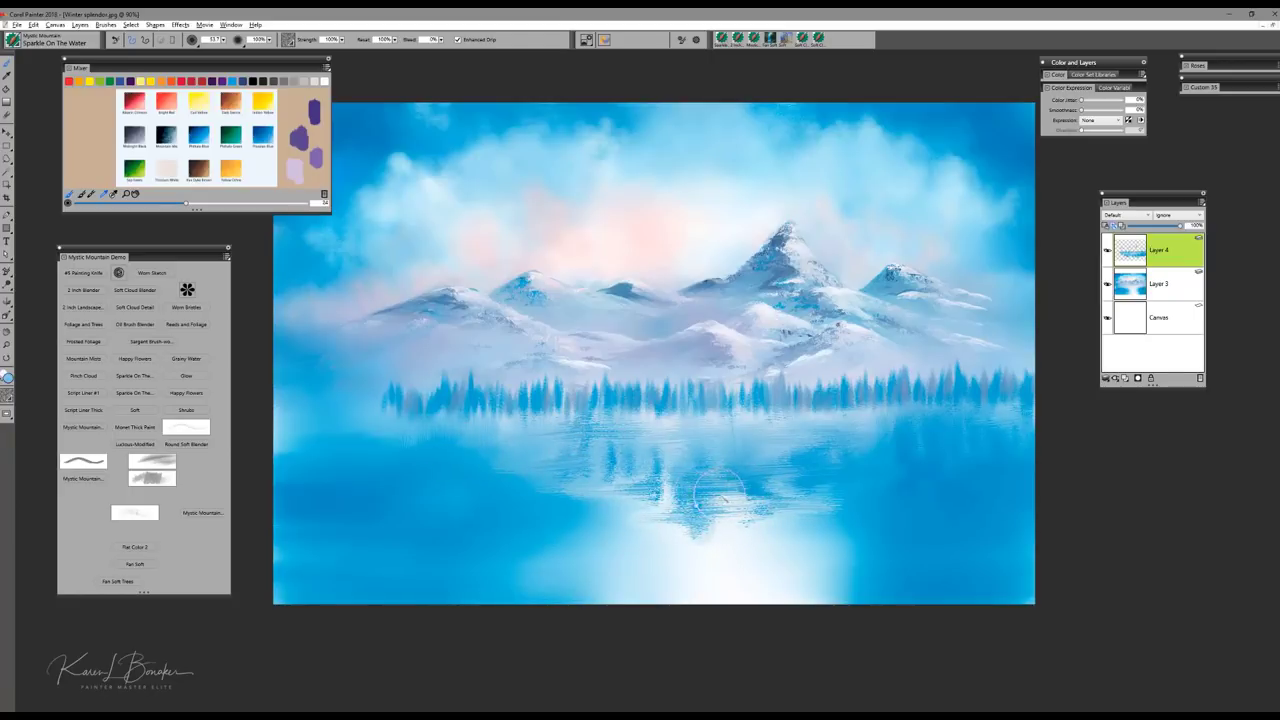
pyautogui.moveTo(728, 490); pyautogui.dragTo(722, 550)
pyautogui.moveTo(728, 496)
pyautogui.mouseDown()
pyautogui.moveTo(727, 569)
pyautogui.moveTo(741, 484)
pyautogui.moveTo(732, 550)
pyautogui.moveTo(698, 542)
pyautogui.moveTo(758, 505)
pyautogui.mouseUp()
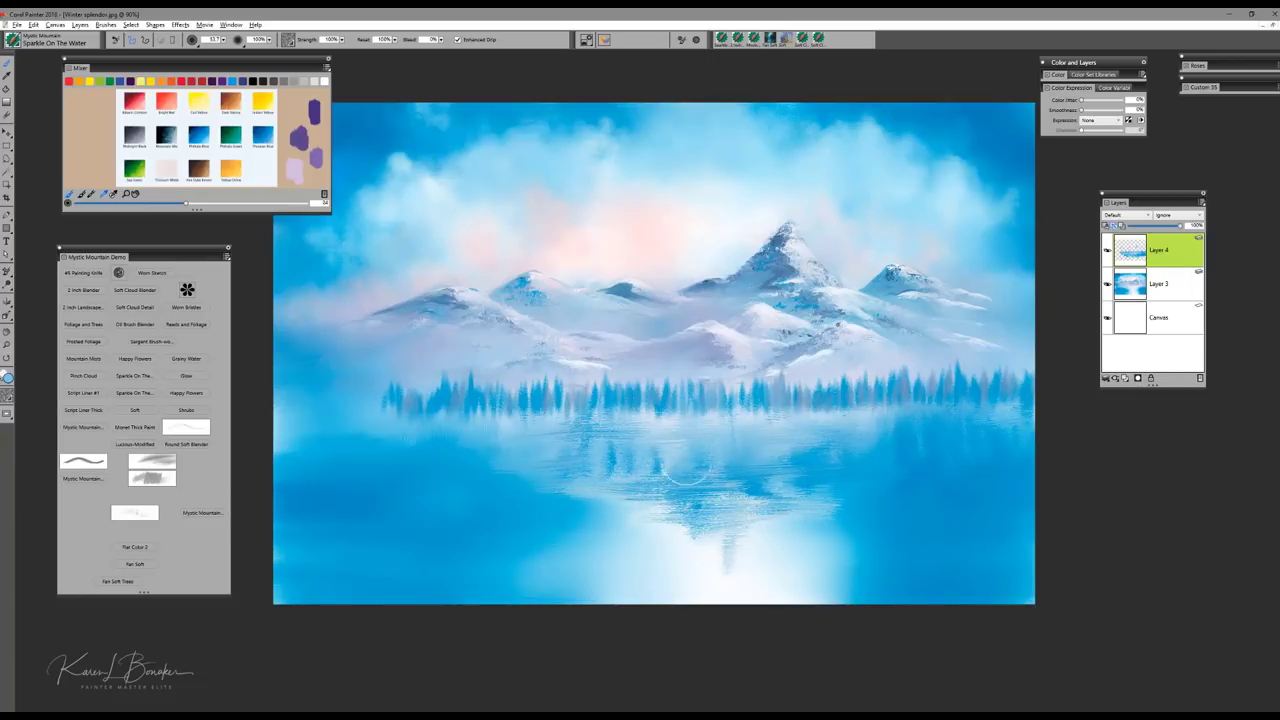
pyautogui.moveTo(706, 466); pyautogui.dragTo(749, 465)
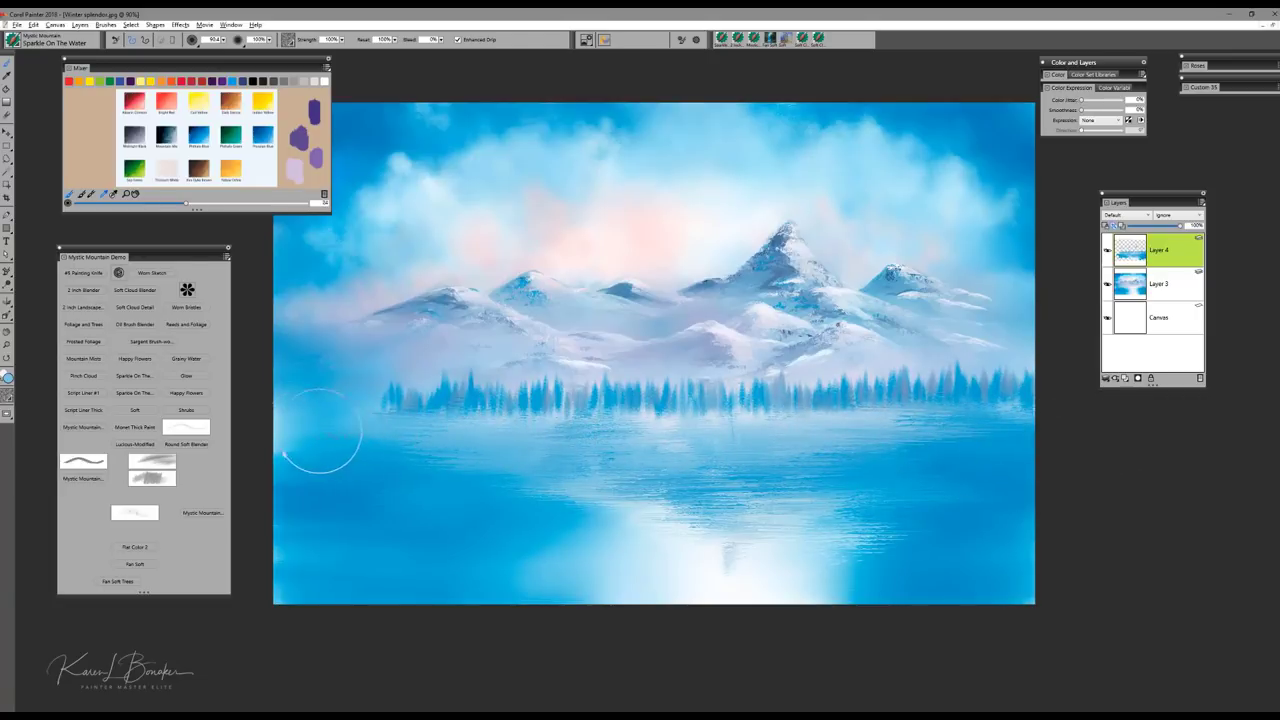
pyautogui.moveTo(888, 484)
pyautogui.mouseDown()
pyautogui.moveTo(762, 485)
pyautogui.moveTo(856, 503)
pyautogui.mouseUp()
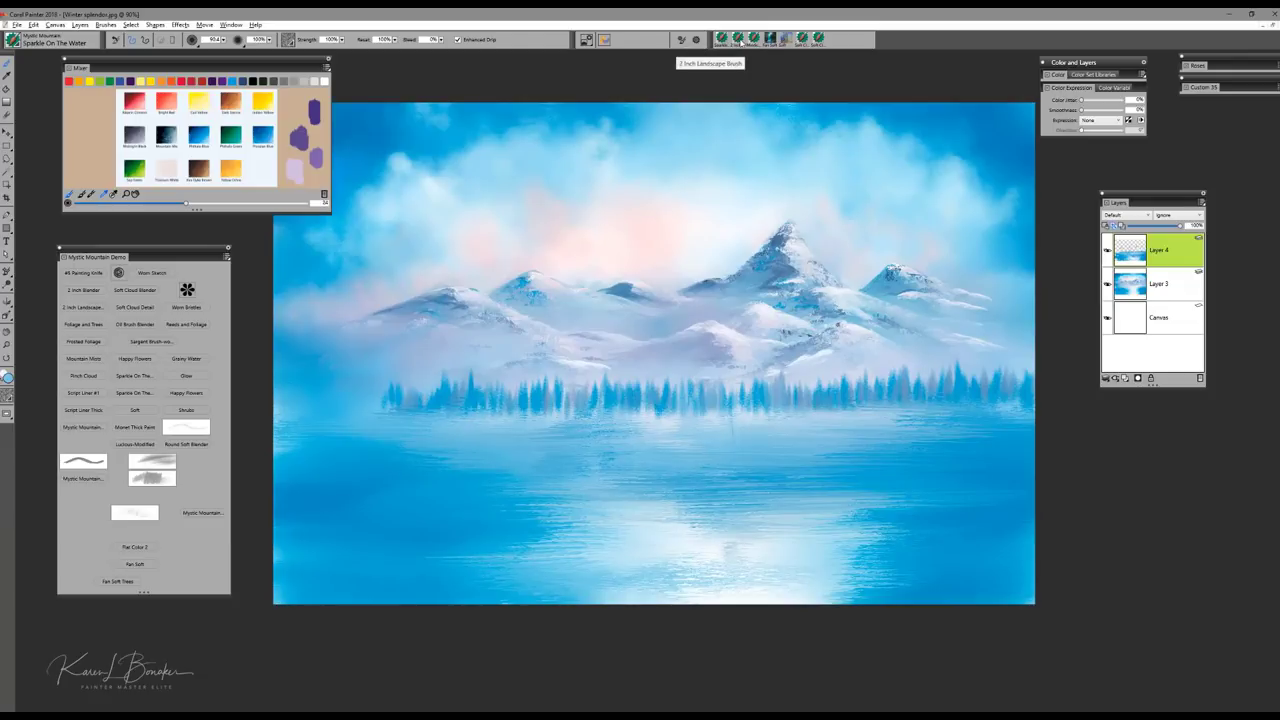
# Step: Soften the evergreens with the 2 Inch Landscape Brush at 0% Resat, and smear their bases along the shoreline with Pinch Cloud
pyautogui.click(269, 40)
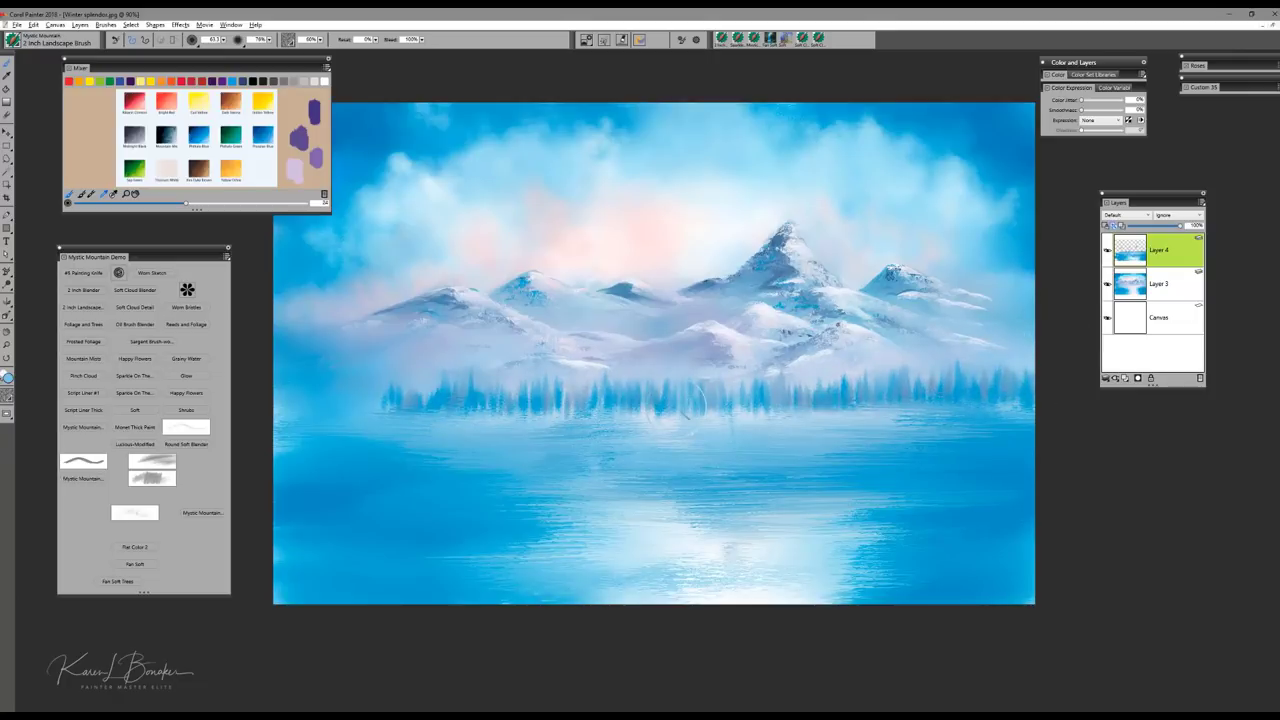
pyautogui.click(88, 376)
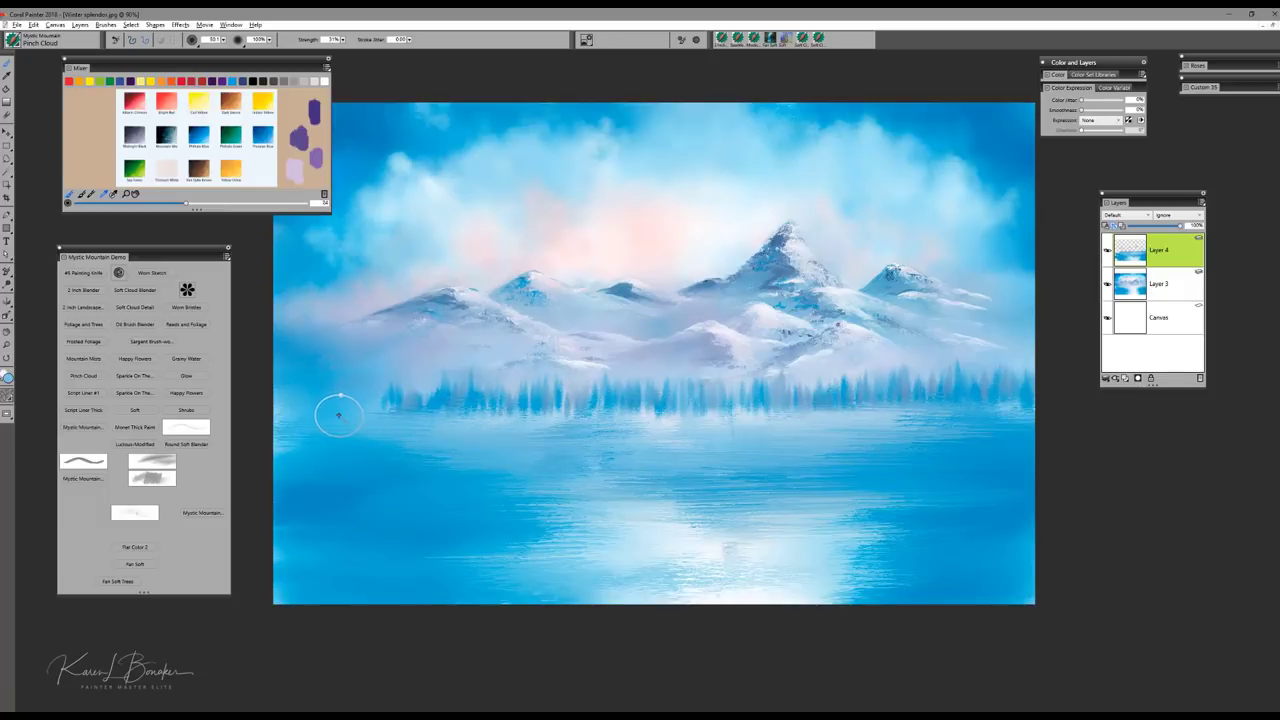
pyautogui.moveTo(338, 415); pyautogui.dragTo(1038, 411)
pyautogui.click(1043, 411)
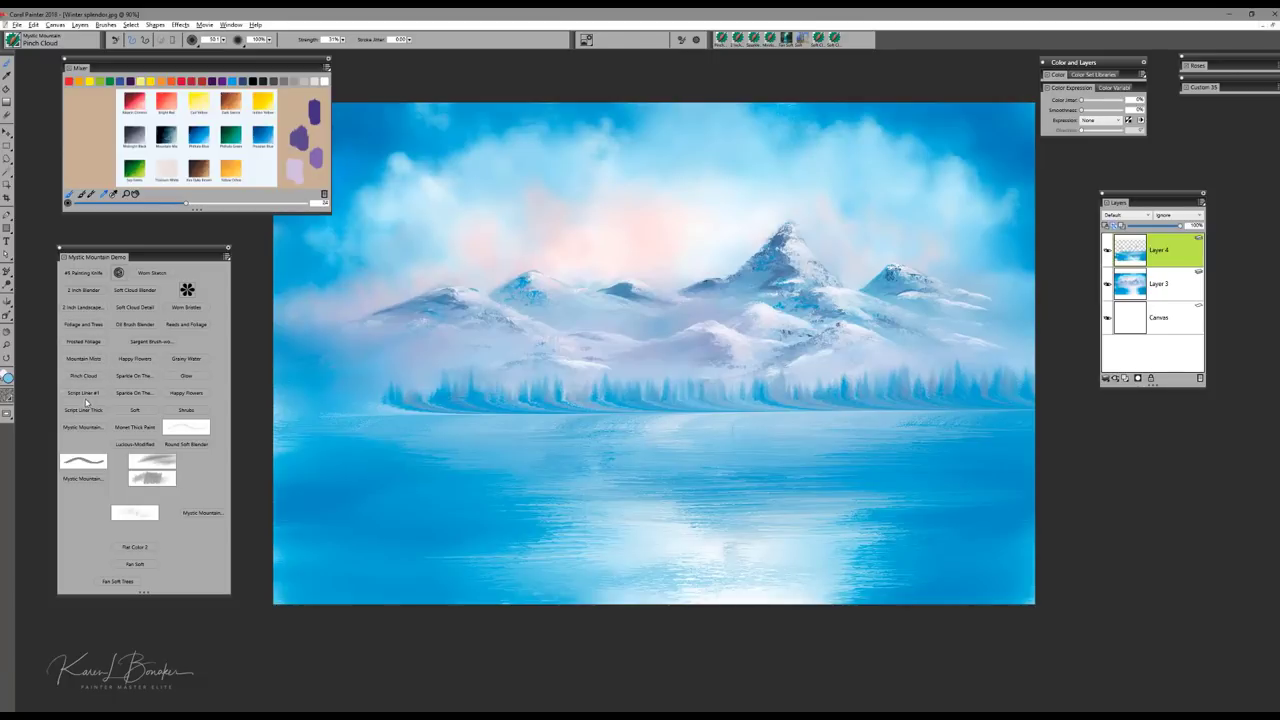
# Step: Lay textured white snow along the shoreline beneath the trees with the Painting Knife on a Thick Paint layer
pyautogui.click(84, 272)
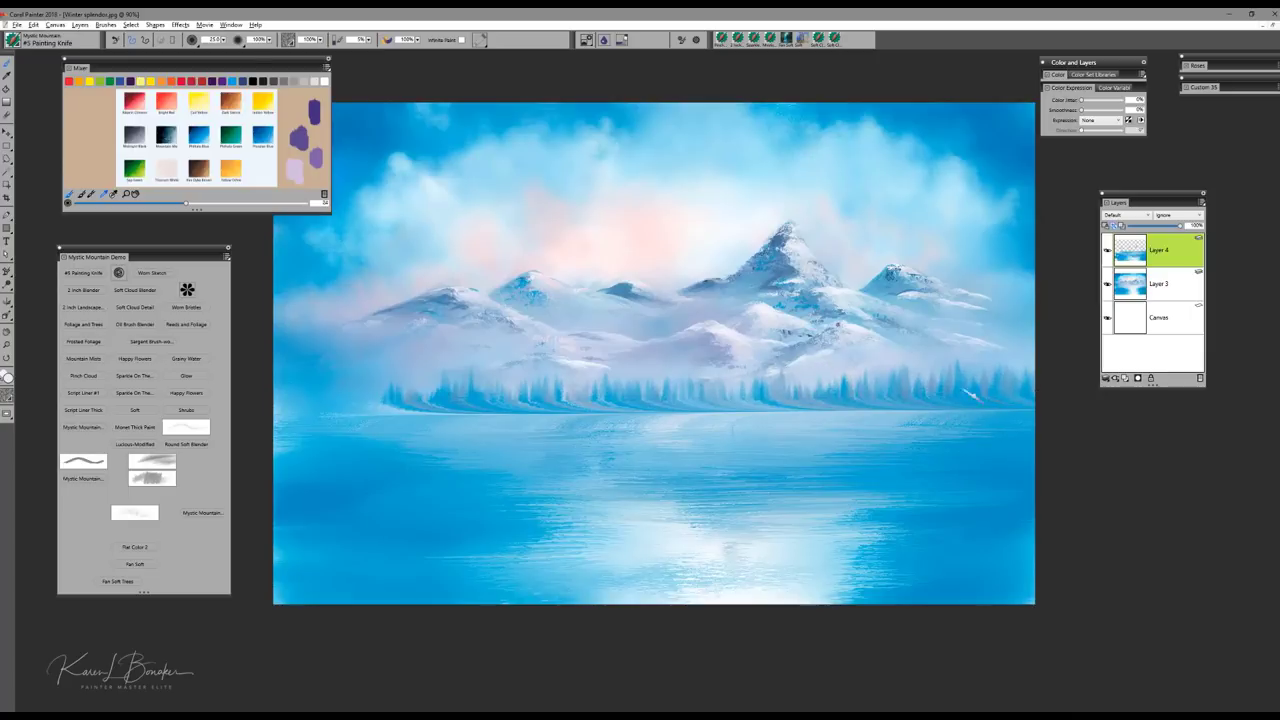
pyautogui.moveTo(938, 404); pyautogui.dragTo(796, 410)
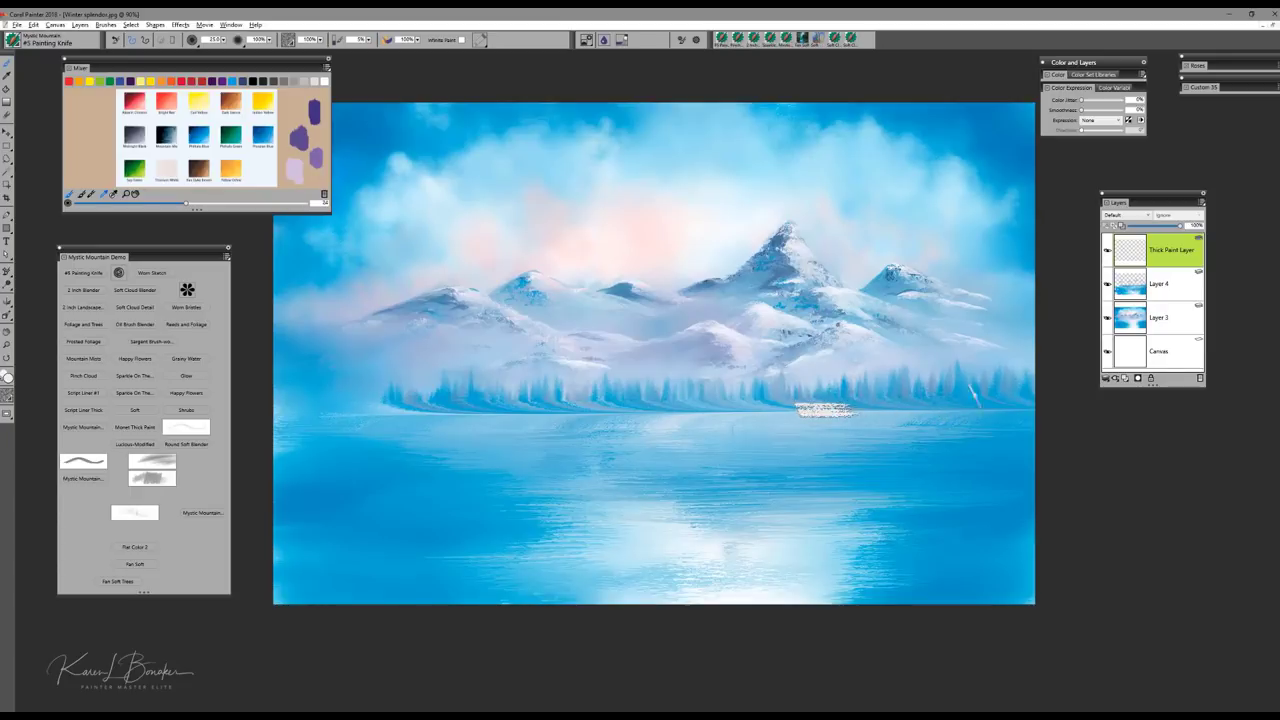
pyautogui.hotkey('ctrl', 'z')
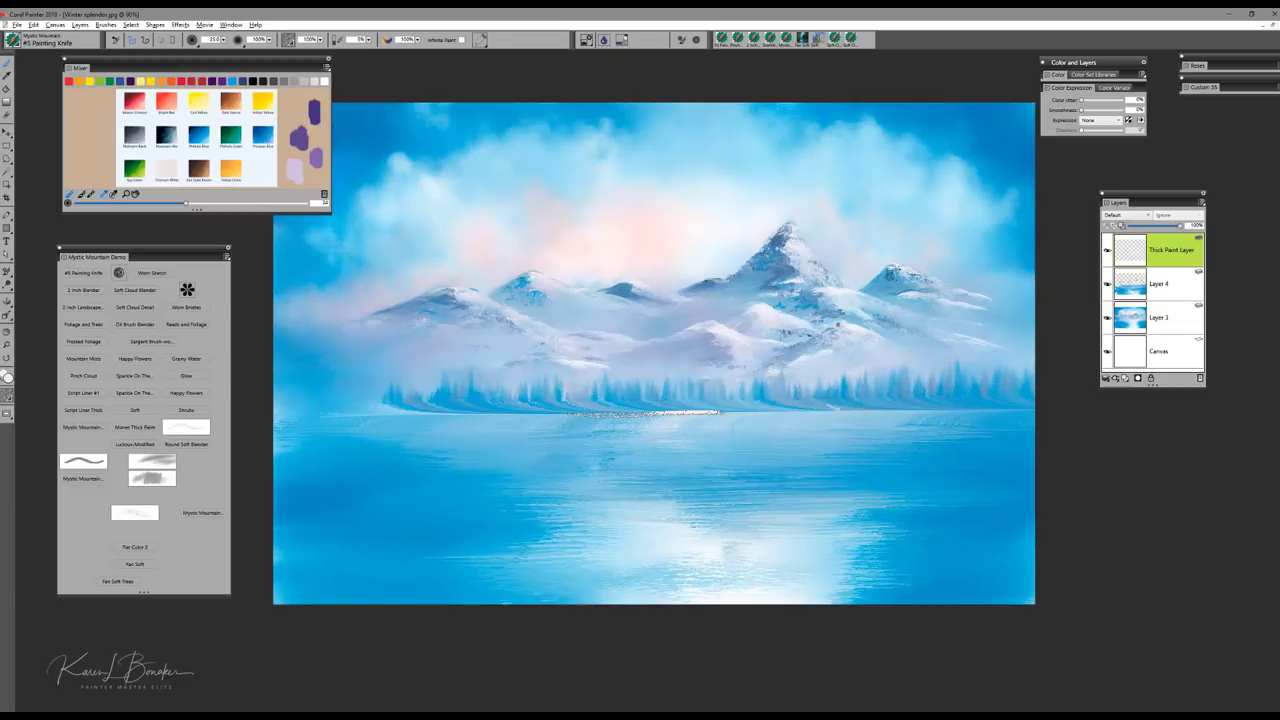
pyautogui.moveTo(880, 410); pyautogui.dragTo(1036, 404)
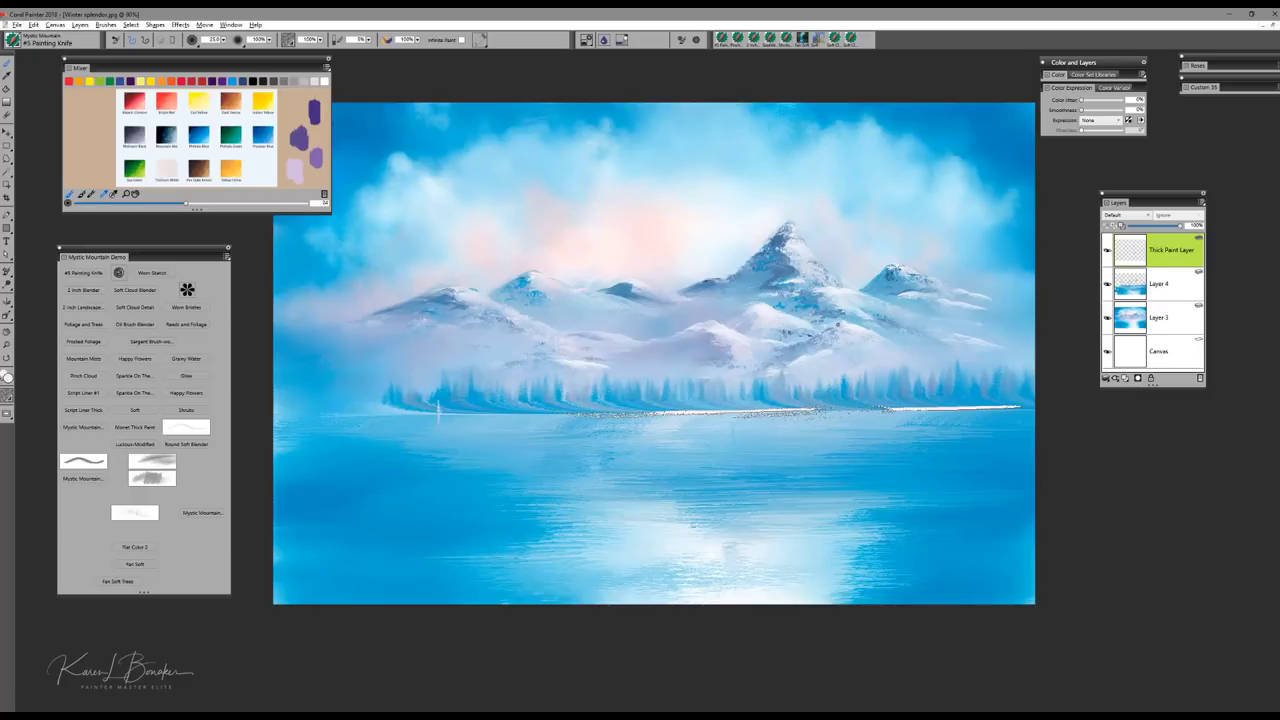
pyautogui.moveTo(386, 412); pyautogui.dragTo(452, 425)
pyautogui.moveTo(448, 413); pyautogui.dragTo(710, 410)
pyautogui.moveTo(968, 410); pyautogui.dragTo(1013, 410)
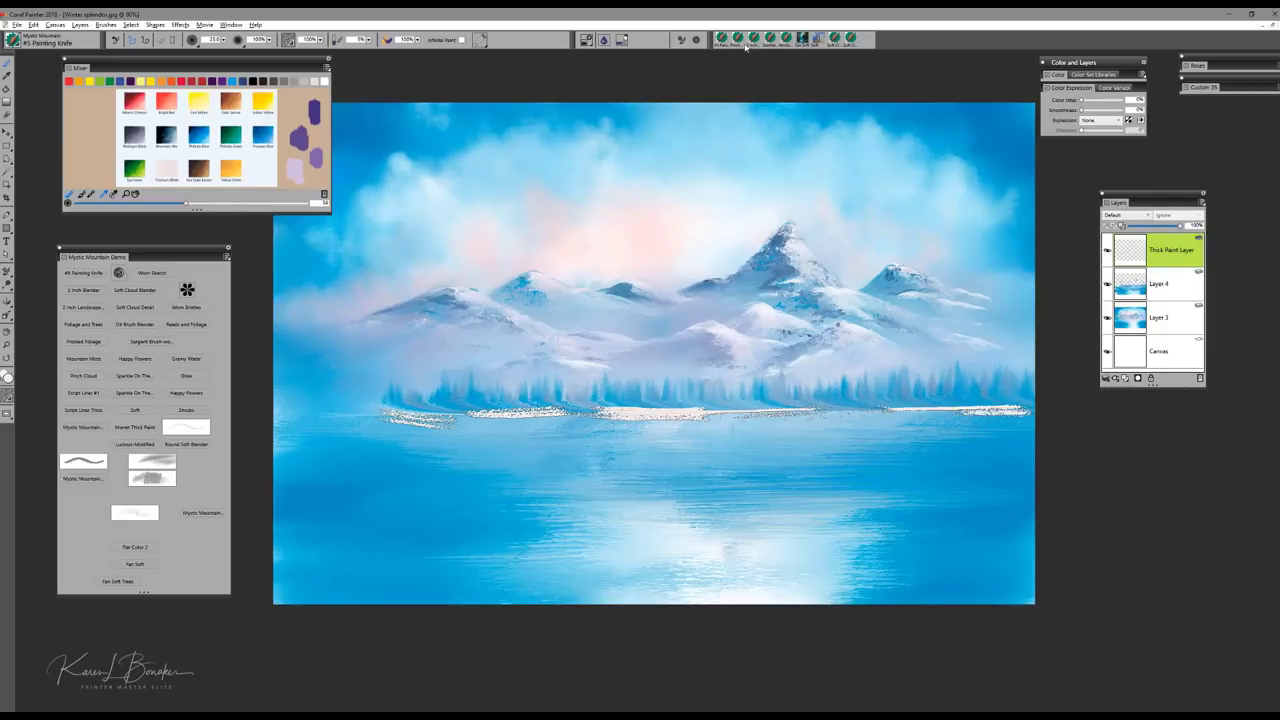
# Step: Set the Thick Paint media type to Erase and trim the lower edge of the white shoreline into a thin strip
pyautogui.click(607, 42)
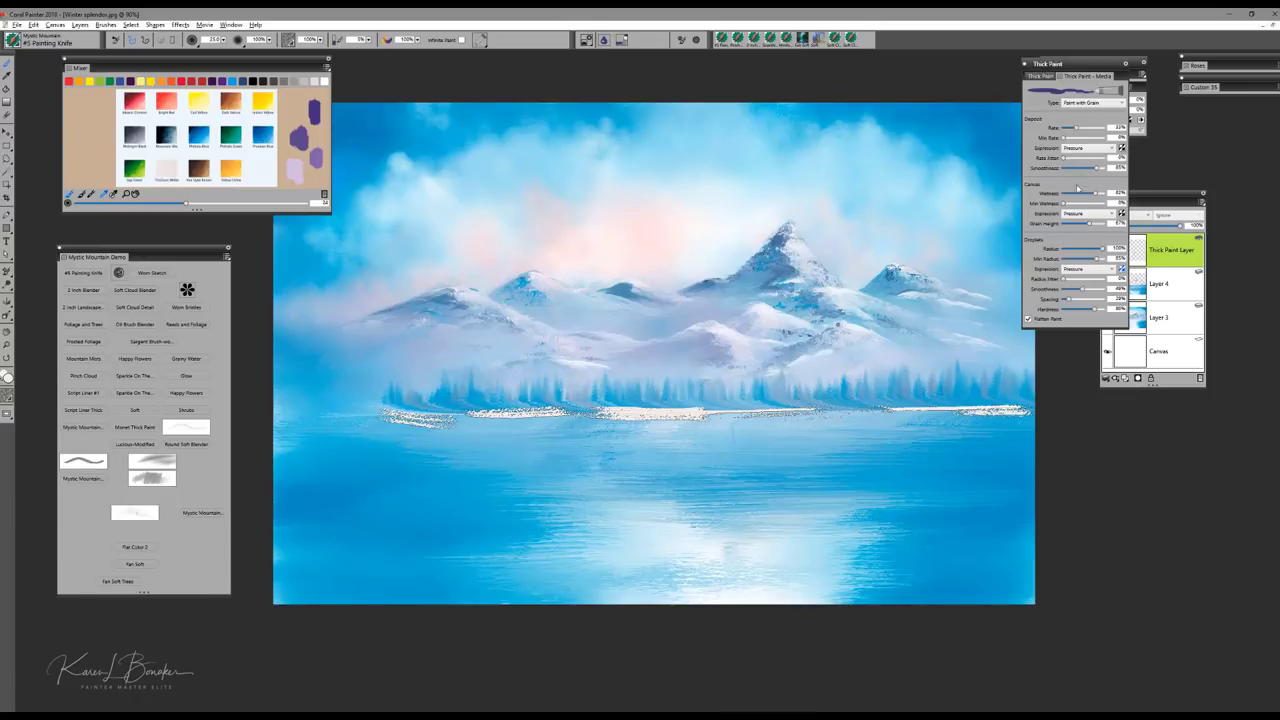
pyautogui.click(1092, 104)
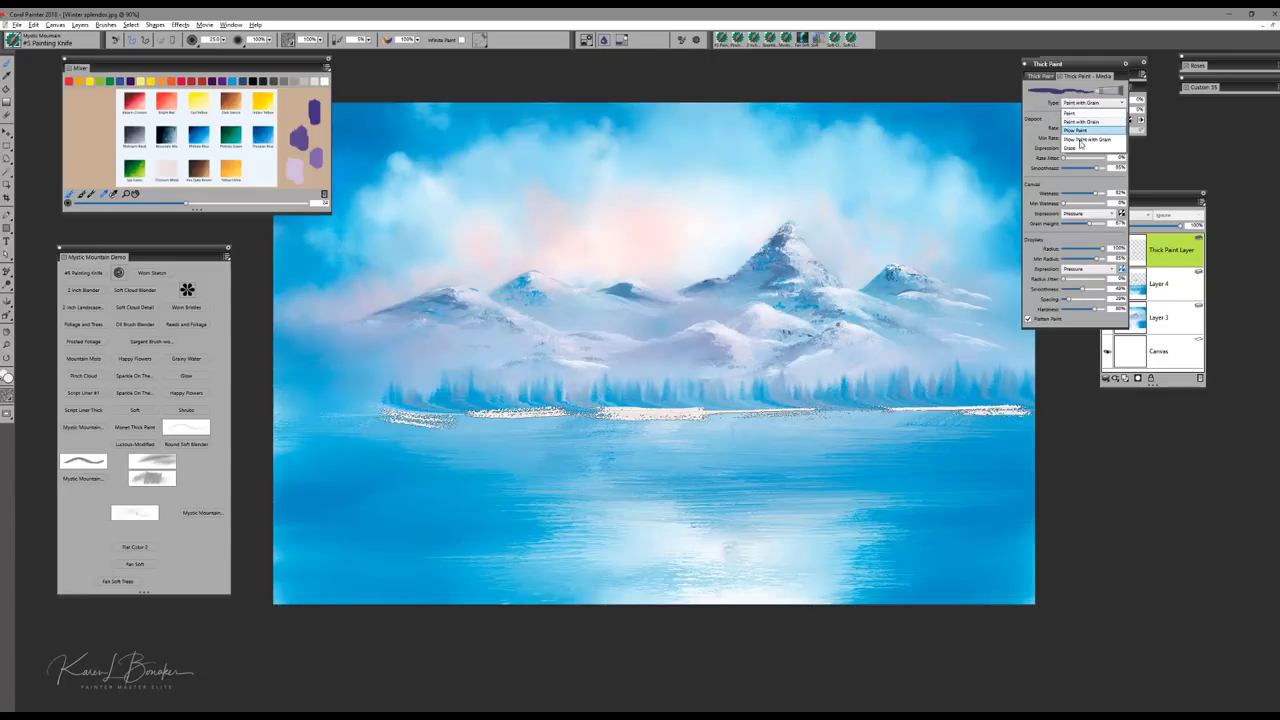
pyautogui.click(1071, 148)
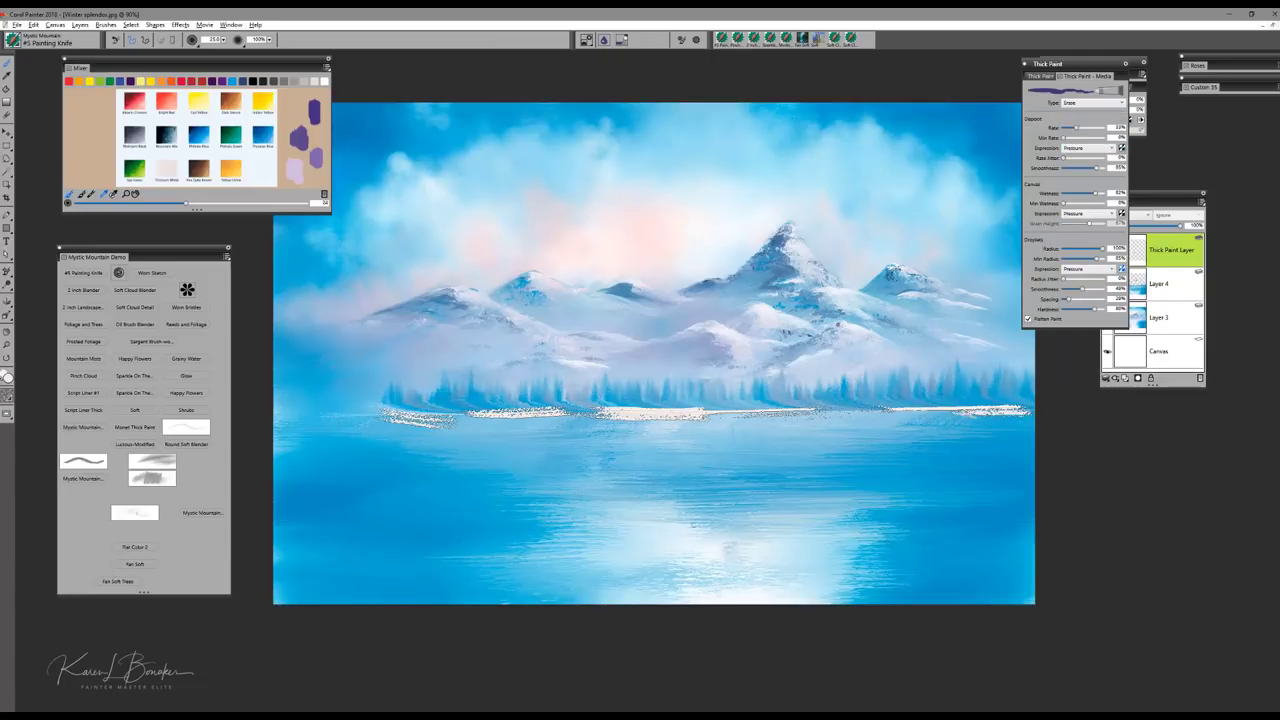
pyautogui.moveTo(944, 417)
pyautogui.mouseDown()
pyautogui.moveTo(1017, 409)
pyautogui.moveTo(893, 410)
pyautogui.mouseUp()
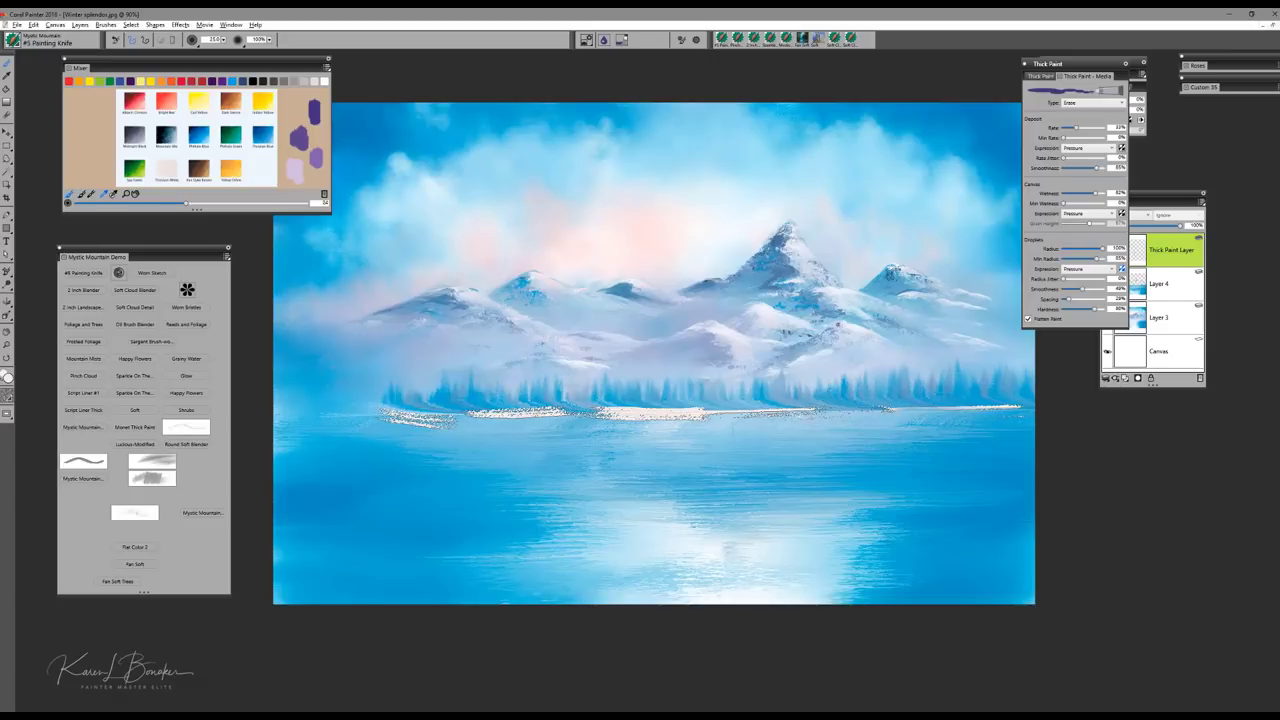
pyautogui.moveTo(698, 418); pyautogui.dragTo(368, 418)
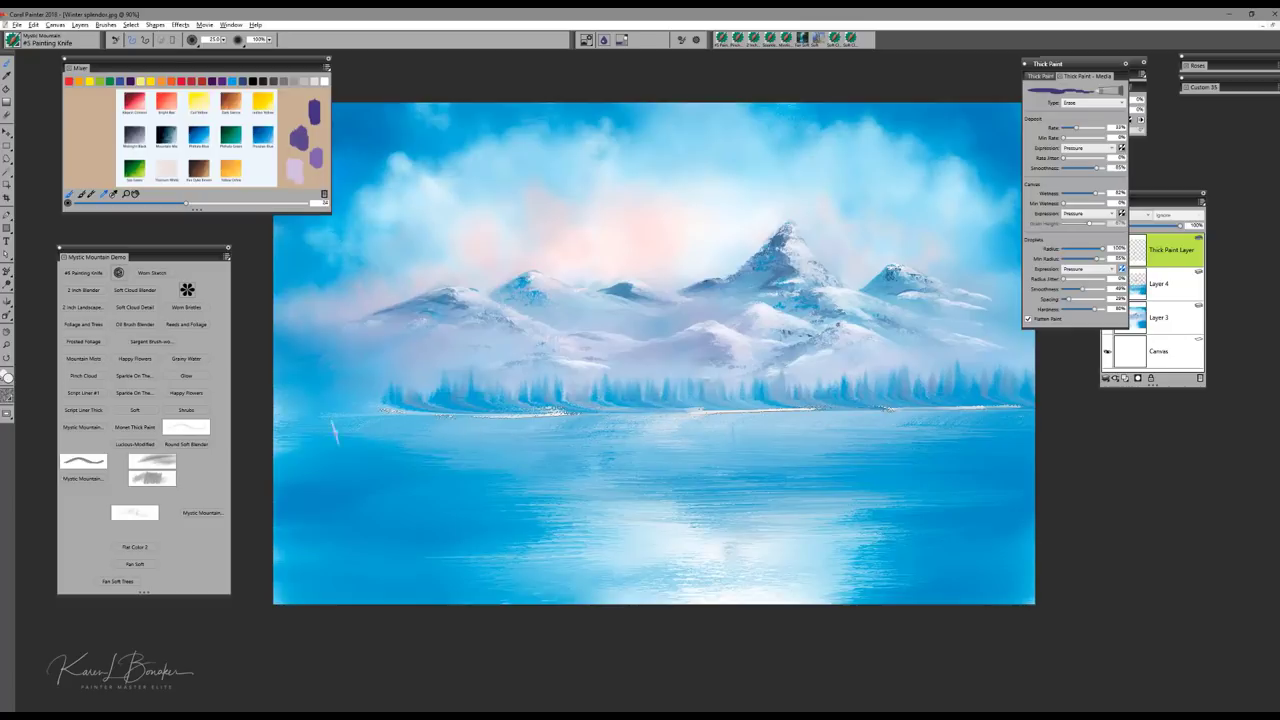
# Step: Close the Thick Paint settings and, on a new layer, paint a stand of tall dark blue evergreens along the lake's left side with Foliage and Trees
pyautogui.click(1026, 64)
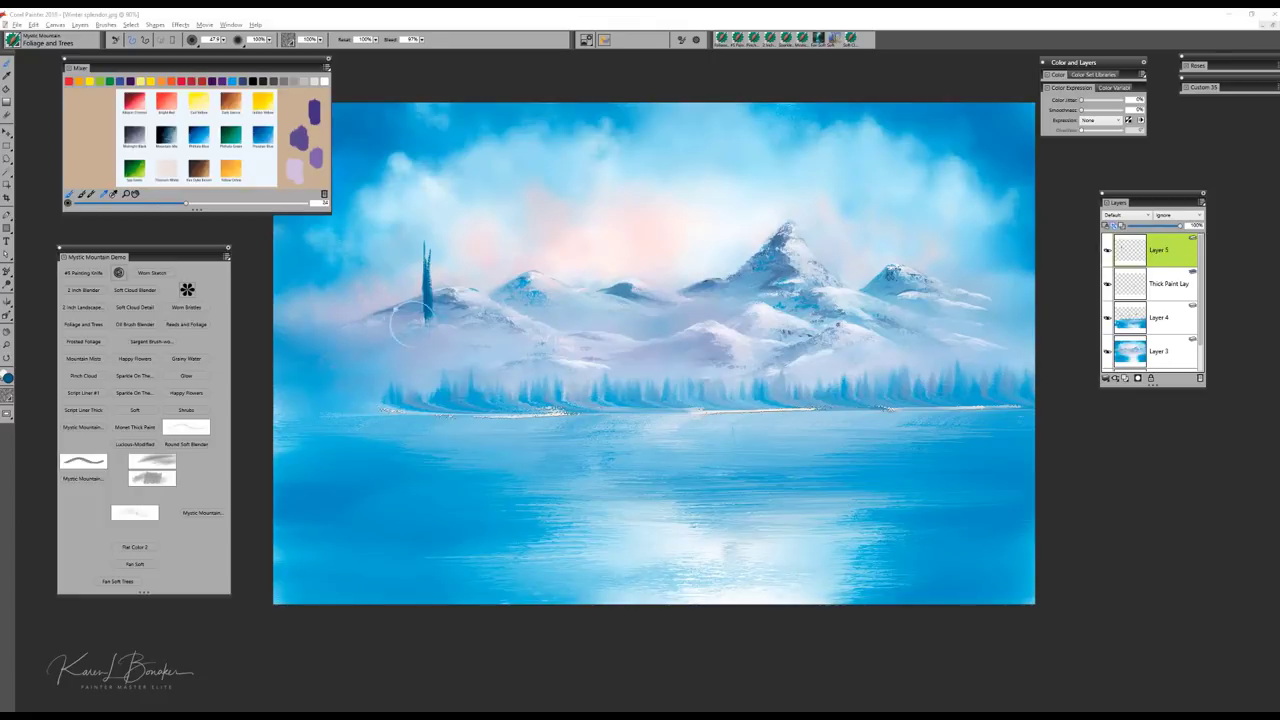
pyautogui.moveTo(375, 262); pyautogui.dragTo(381, 336)
pyautogui.moveTo(394, 237)
pyautogui.mouseDown()
pyautogui.moveTo(391, 344)
pyautogui.moveTo(405, 331)
pyautogui.mouseUp()
pyautogui.moveTo(395, 262); pyautogui.dragTo(394, 332)
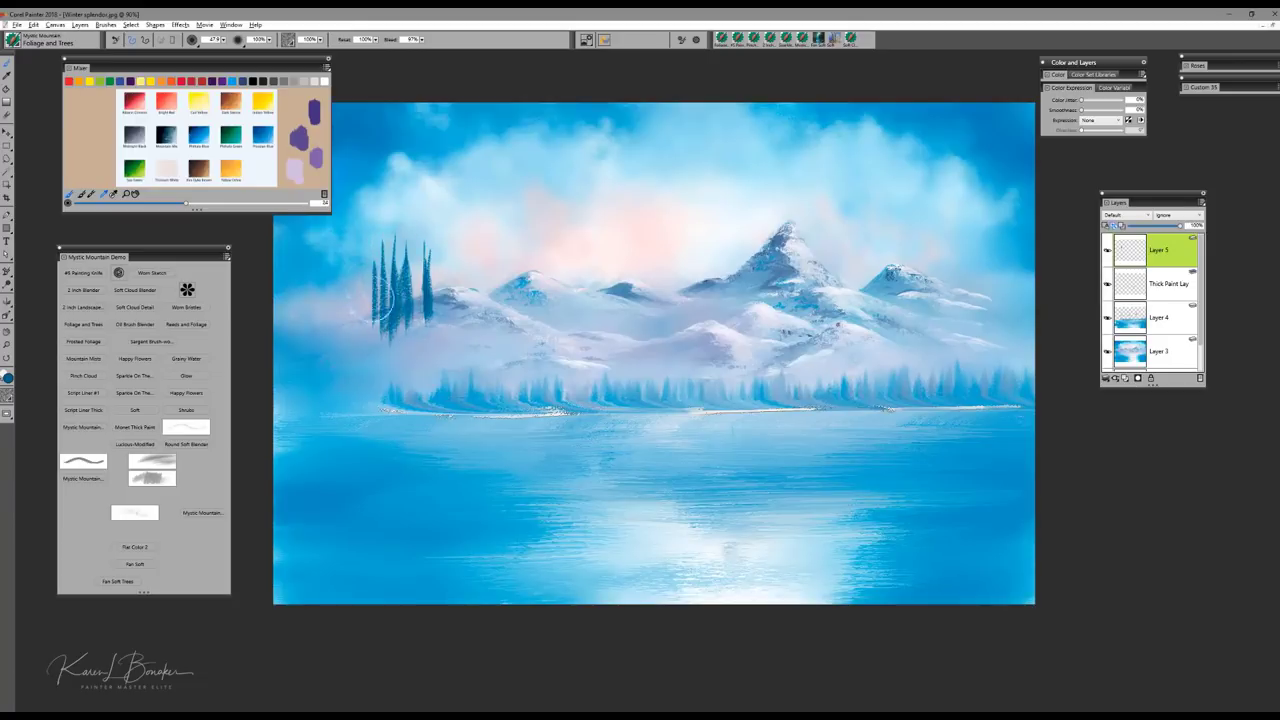
pyautogui.moveTo(351, 262)
pyautogui.mouseDown()
pyautogui.moveTo(349, 326)
pyautogui.moveTo(337, 325)
pyautogui.mouseUp()
pyautogui.moveTo(314, 248); pyautogui.dragTo(311, 337)
pyautogui.moveTo(303, 266); pyautogui.dragTo(304, 344)
pyautogui.moveTo(334, 292)
pyautogui.mouseDown()
pyautogui.moveTo(338, 358)
pyautogui.moveTo(373, 309)
pyautogui.moveTo(358, 364)
pyautogui.mouseUp()
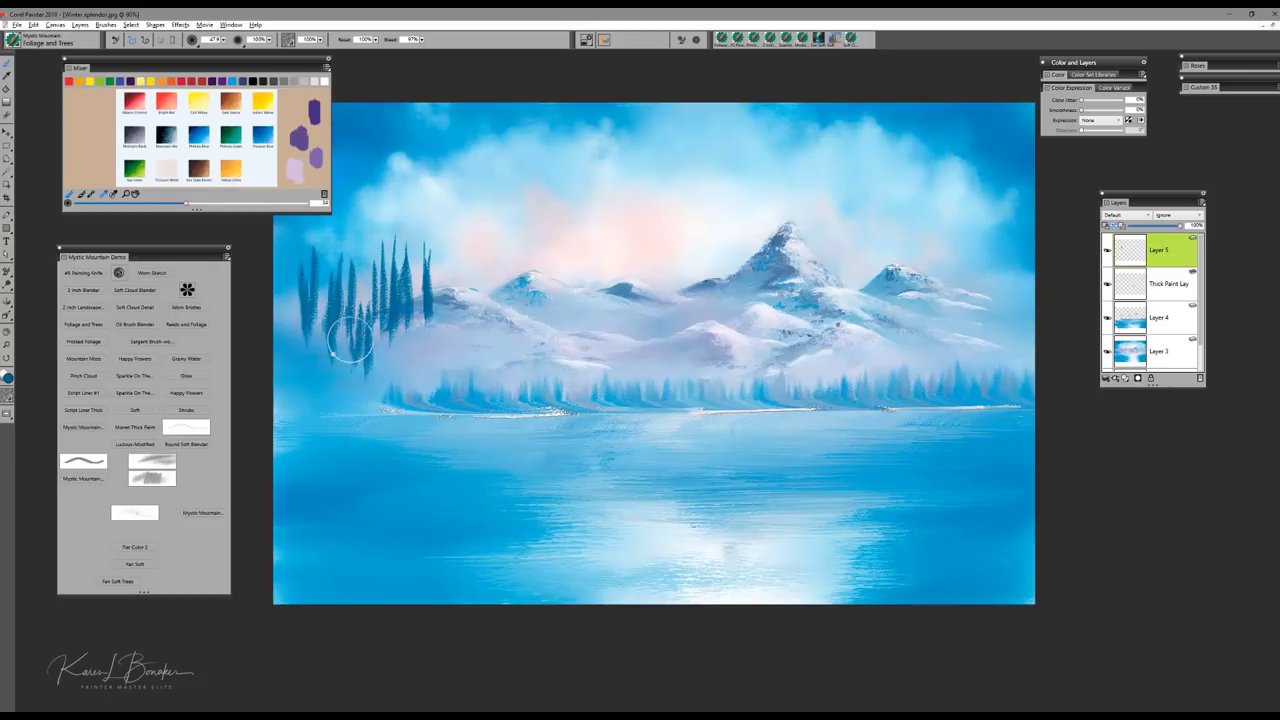
pyautogui.moveTo(372, 264); pyautogui.dragTo(371, 342)
pyautogui.moveTo(427, 268)
pyautogui.mouseDown()
pyautogui.moveTo(411, 300)
pyautogui.moveTo(416, 290)
pyautogui.moveTo(431, 322)
pyautogui.moveTo(441, 308)
pyautogui.moveTo(441, 325)
pyautogui.moveTo(436, 268)
pyautogui.moveTo(431, 337)
pyautogui.moveTo(441, 250)
pyautogui.moveTo(428, 365)
pyautogui.mouseUp()
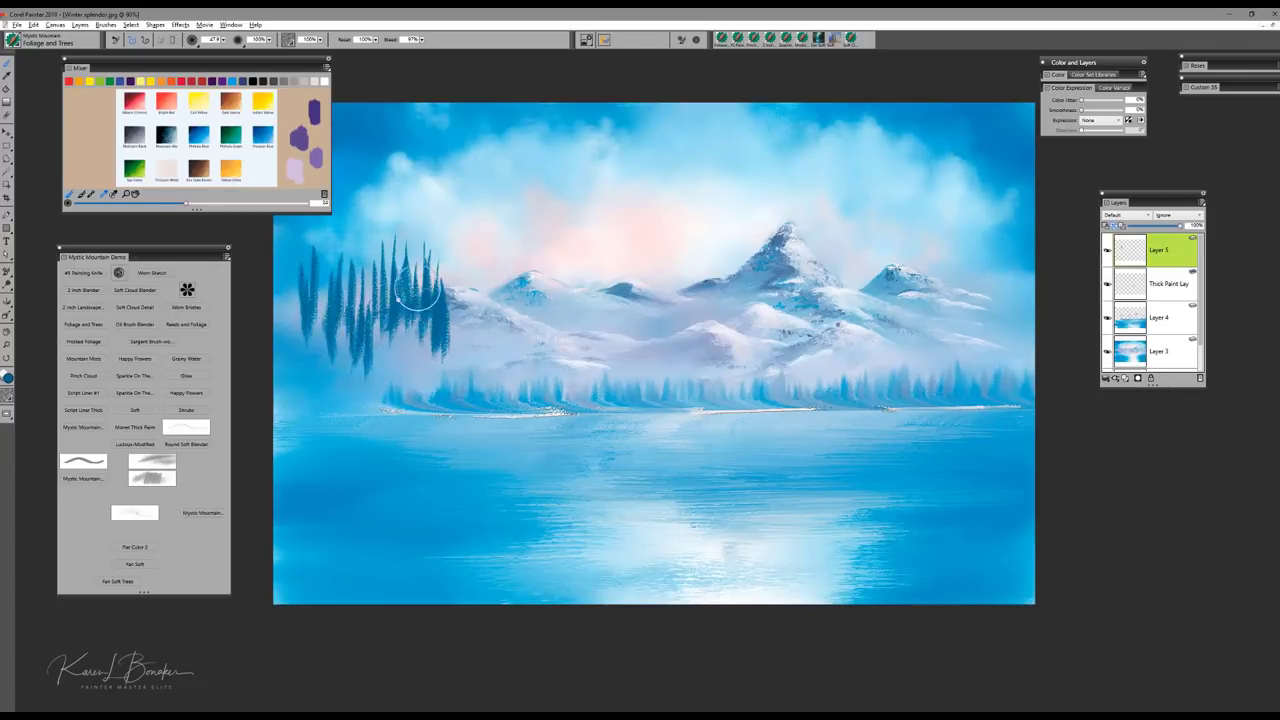
pyautogui.moveTo(392, 255)
pyautogui.mouseDown()
pyautogui.moveTo(388, 310)
pyautogui.moveTo(374, 320)
pyautogui.mouseUp()
pyautogui.moveTo(286, 262); pyautogui.dragTo(286, 334)
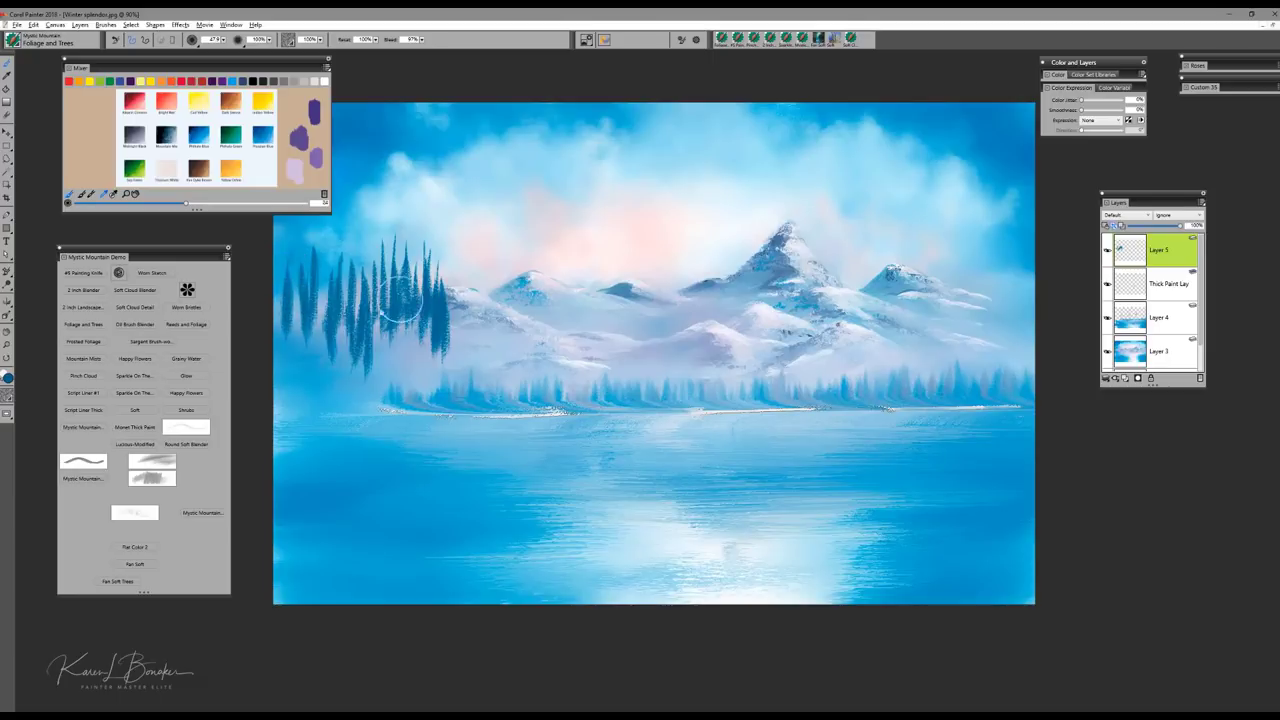
pyautogui.moveTo(410, 316)
pyautogui.mouseDown()
pyautogui.moveTo(404, 366)
pyautogui.moveTo(377, 370)
pyautogui.mouseUp()
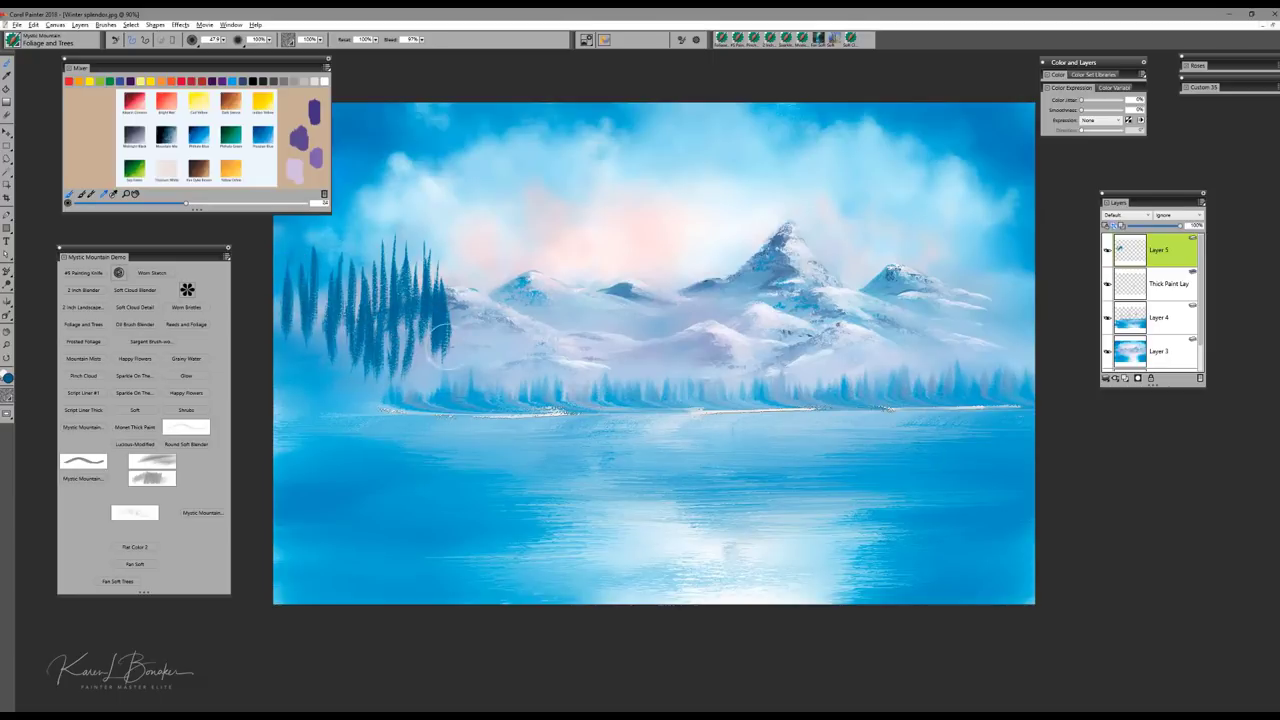
# Step: Extend the tall blue evergreens down to the waterline and fill in their crowns with more Foliage and Trees strokes
pyautogui.moveTo(442, 312); pyautogui.dragTo(442, 393)
pyautogui.moveTo(424, 333)
pyautogui.mouseDown()
pyautogui.moveTo(449, 411)
pyautogui.moveTo(467, 397)
pyautogui.moveTo(461, 416)
pyautogui.moveTo(439, 344)
pyautogui.moveTo(436, 397)
pyautogui.moveTo(426, 332)
pyautogui.moveTo(417, 396)
pyautogui.mouseUp()
pyautogui.moveTo(347, 346); pyautogui.dragTo(344, 395)
pyautogui.moveTo(336, 352)
pyautogui.mouseDown()
pyautogui.moveTo(332, 388)
pyautogui.moveTo(362, 250)
pyautogui.moveTo(358, 312)
pyautogui.moveTo(354, 238)
pyautogui.moveTo(350, 290)
pyautogui.moveTo(372, 262)
pyautogui.moveTo(315, 260)
pyautogui.moveTo(326, 345)
pyautogui.moveTo(318, 262)
pyautogui.moveTo(278, 288)
pyautogui.moveTo(455, 300)
pyautogui.moveTo(456, 387)
pyautogui.moveTo(423, 345)
pyautogui.moveTo(418, 375)
pyautogui.moveTo(395, 360)
pyautogui.moveTo(342, 396)
pyautogui.moveTo(309, 343)
pyautogui.moveTo(314, 287)
pyautogui.moveTo(335, 265)
pyautogui.moveTo(337, 331)
pyautogui.moveTo(354, 272)
pyautogui.mouseUp()
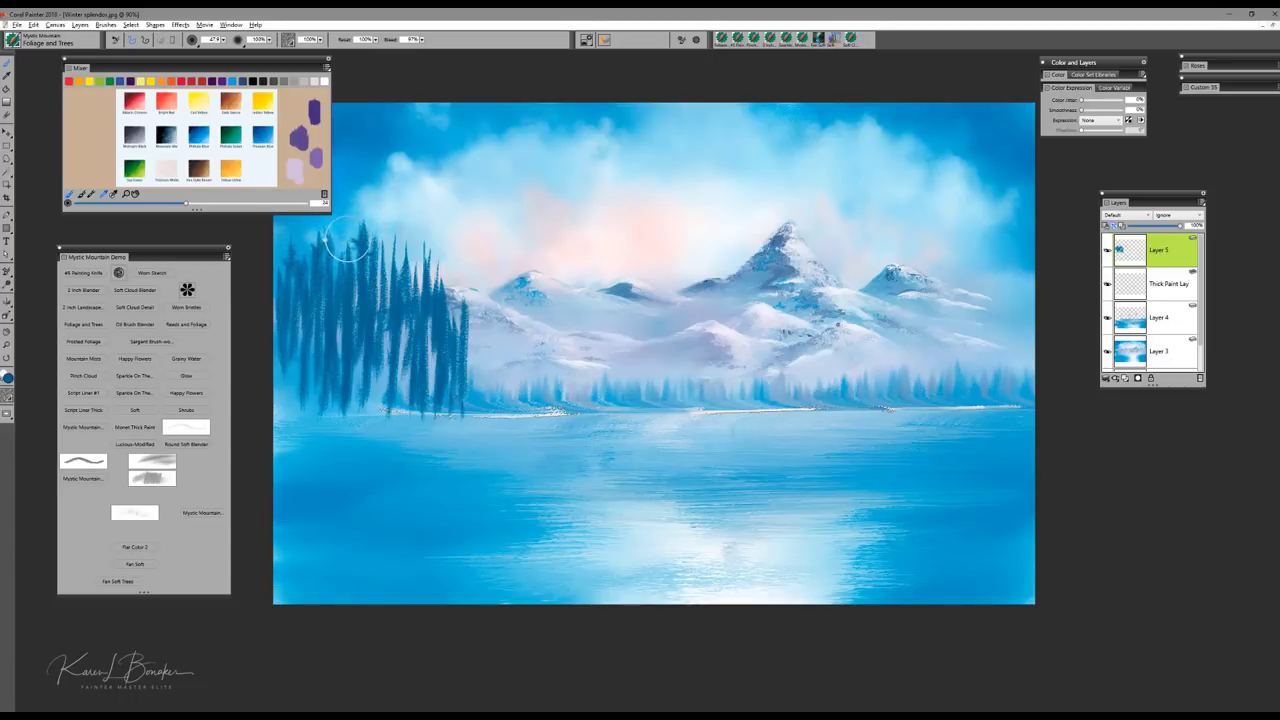
pyautogui.moveTo(350, 261); pyautogui.dragTo(331, 286)
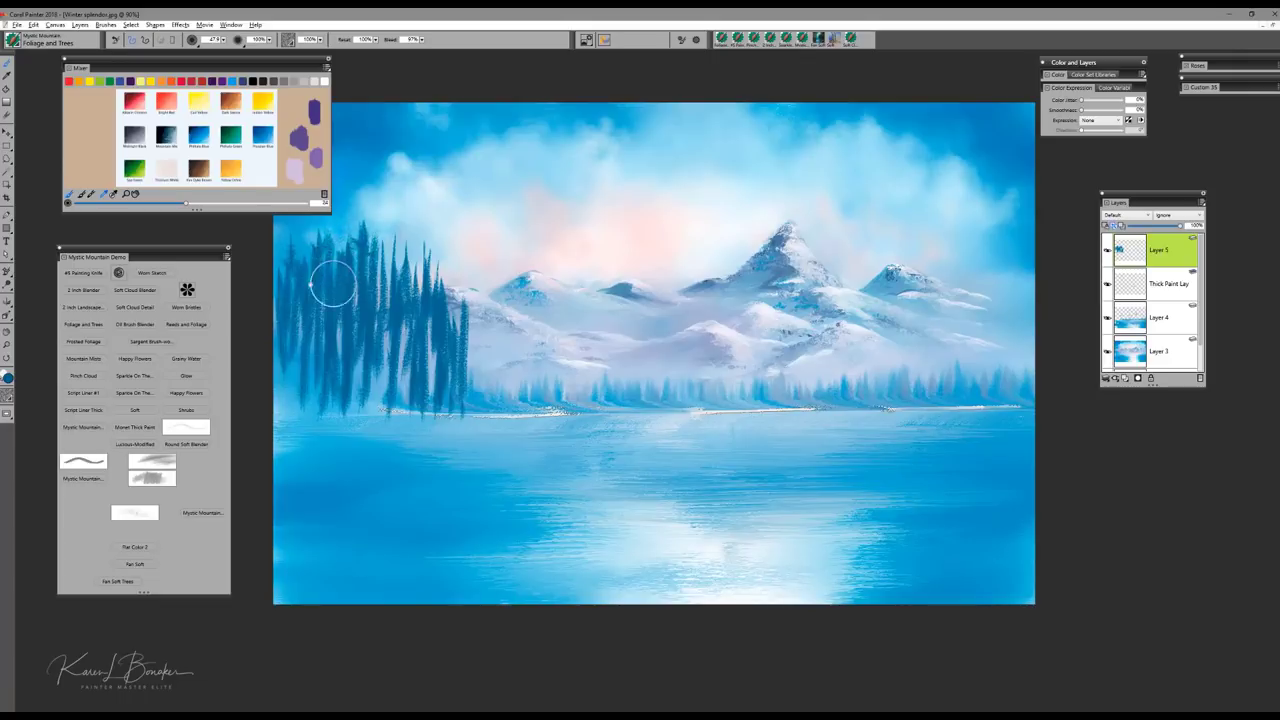
pyautogui.moveTo(391, 242)
pyautogui.mouseDown()
pyautogui.moveTo(386, 272)
pyautogui.moveTo(426, 267)
pyautogui.moveTo(424, 292)
pyautogui.mouseUp()
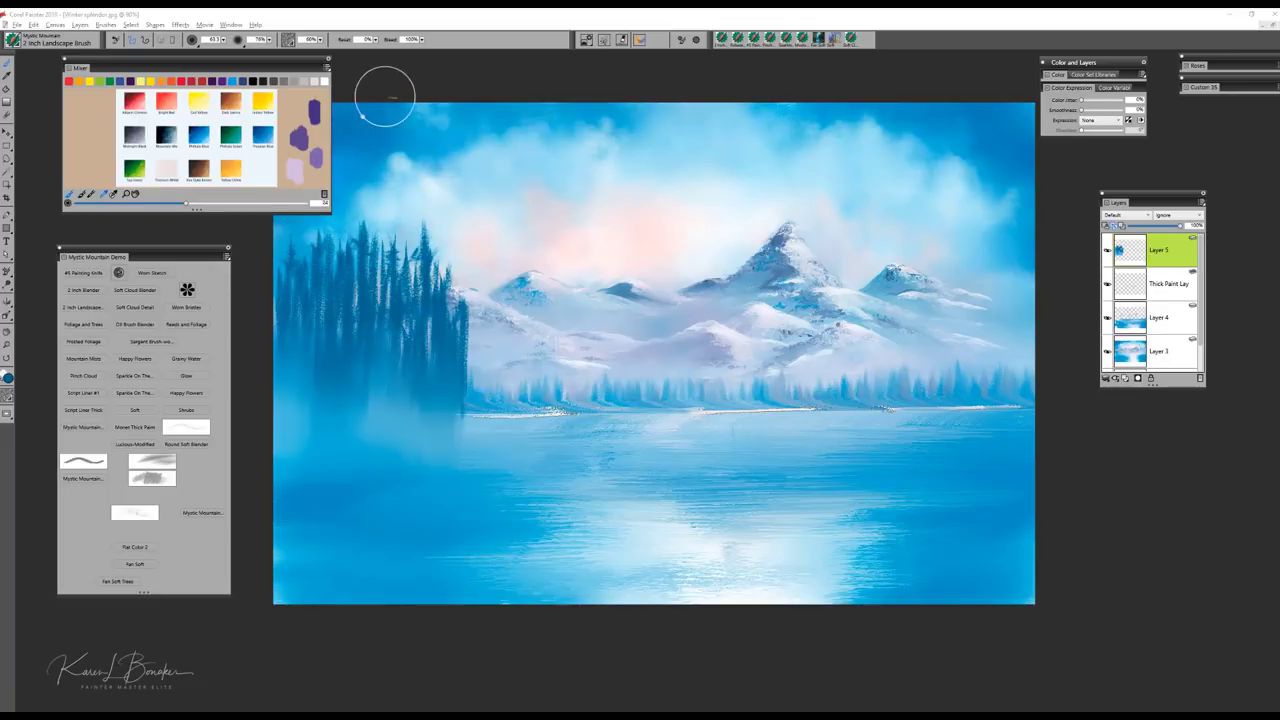
# Step: Blend the tall evergreens' bases with the 2 Inch Landscape Brush, and paint a lower tree row out over the lake with Mystic Mountain Evergreen
pyautogui.moveTo(446, 369)
pyautogui.mouseDown()
pyautogui.moveTo(451, 405)
pyautogui.moveTo(446, 395)
pyautogui.moveTo(415, 457)
pyautogui.mouseUp()
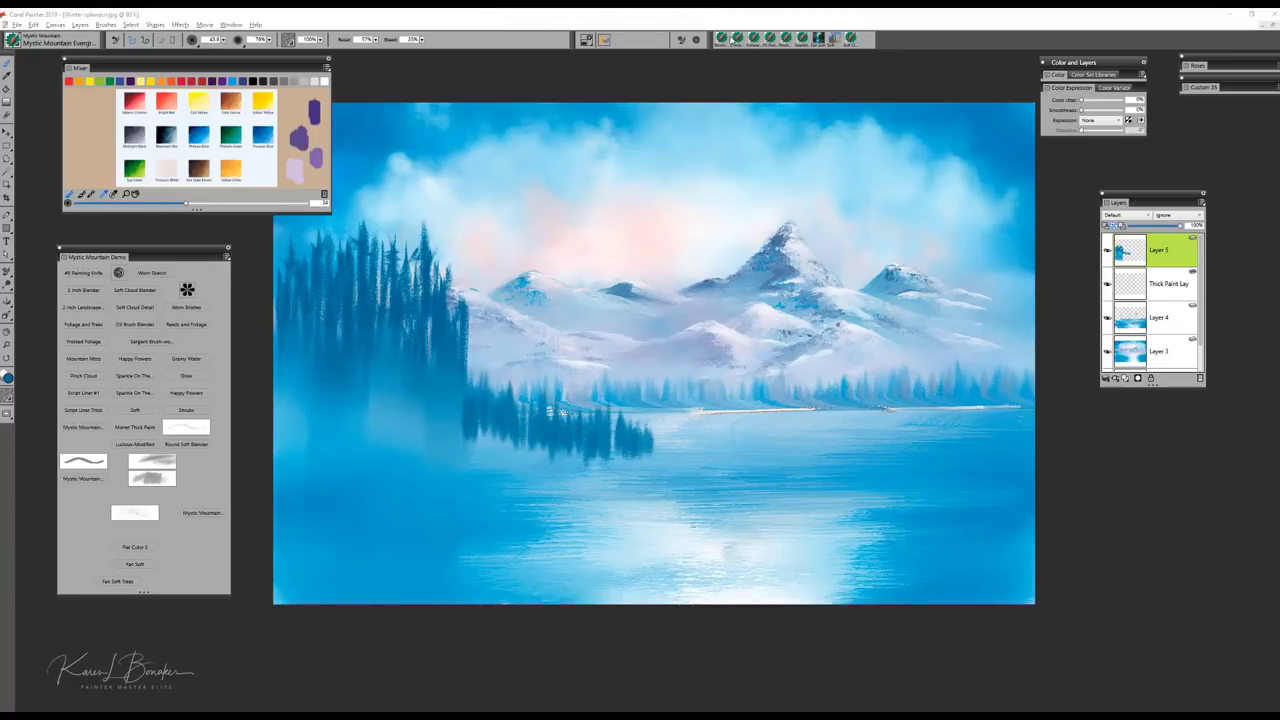
pyautogui.moveTo(586, 460); pyautogui.dragTo(579, 497)
# Step: Smear the lower evergreens' bases down into the water with the 2 Inch Landscape Brush, and refine the edge with Pinch Cloud
pyautogui.click(736, 42)
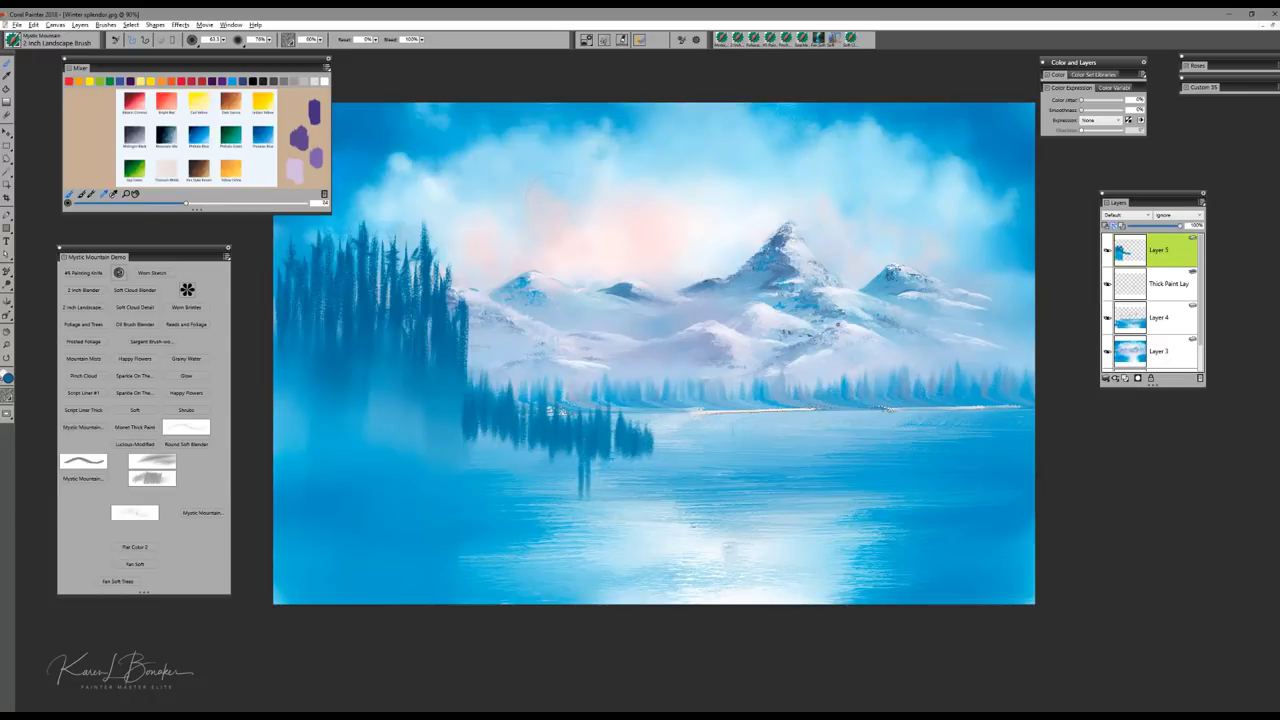
pyautogui.moveTo(548, 436); pyautogui.dragTo(540, 479)
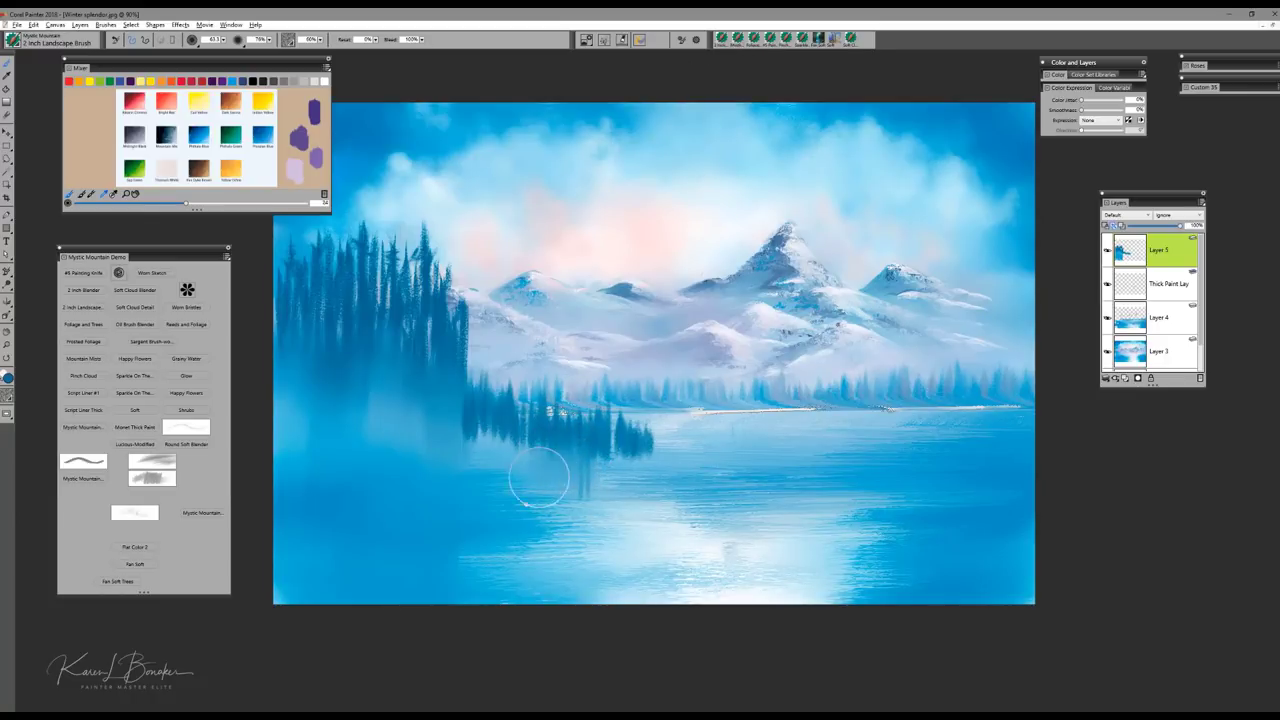
pyautogui.moveTo(509, 431)
pyautogui.mouseDown()
pyautogui.moveTo(505, 478)
pyautogui.moveTo(468, 430)
pyautogui.moveTo(583, 467)
pyautogui.moveTo(593, 484)
pyautogui.moveTo(601, 447)
pyautogui.moveTo(640, 462)
pyautogui.moveTo(632, 492)
pyautogui.moveTo(590, 442)
pyautogui.moveTo(511, 475)
pyautogui.moveTo(478, 417)
pyautogui.moveTo(460, 494)
pyautogui.moveTo(497, 525)
pyautogui.moveTo(595, 431)
pyautogui.moveTo(612, 483)
pyautogui.moveTo(643, 448)
pyautogui.moveTo(617, 469)
pyautogui.moveTo(691, 471)
pyautogui.moveTo(641, 456)
pyautogui.moveTo(612, 467)
pyautogui.moveTo(593, 510)
pyautogui.moveTo(580, 486)
pyautogui.moveTo(573, 577)
pyautogui.moveTo(555, 465)
pyautogui.moveTo(526, 554)
pyautogui.moveTo(502, 448)
pyautogui.moveTo(547, 457)
pyautogui.moveTo(510, 509)
pyautogui.moveTo(453, 411)
pyautogui.moveTo(451, 437)
pyautogui.moveTo(445, 348)
pyautogui.moveTo(451, 461)
pyautogui.moveTo(467, 408)
pyautogui.moveTo(450, 486)
pyautogui.moveTo(433, 351)
pyautogui.moveTo(417, 437)
pyautogui.moveTo(386, 321)
pyautogui.moveTo(421, 321)
pyautogui.moveTo(416, 445)
pyautogui.moveTo(431, 522)
pyautogui.moveTo(517, 438)
pyautogui.moveTo(548, 434)
pyautogui.moveTo(553, 464)
pyautogui.moveTo(520, 488)
pyautogui.moveTo(573, 431)
pyautogui.moveTo(568, 565)
pyautogui.mouseUp()
pyautogui.moveTo(581, 446)
pyautogui.mouseDown()
pyautogui.moveTo(566, 500)
pyautogui.moveTo(577, 568)
pyautogui.mouseUp()
pyautogui.moveTo(623, 454); pyautogui.dragTo(615, 560)
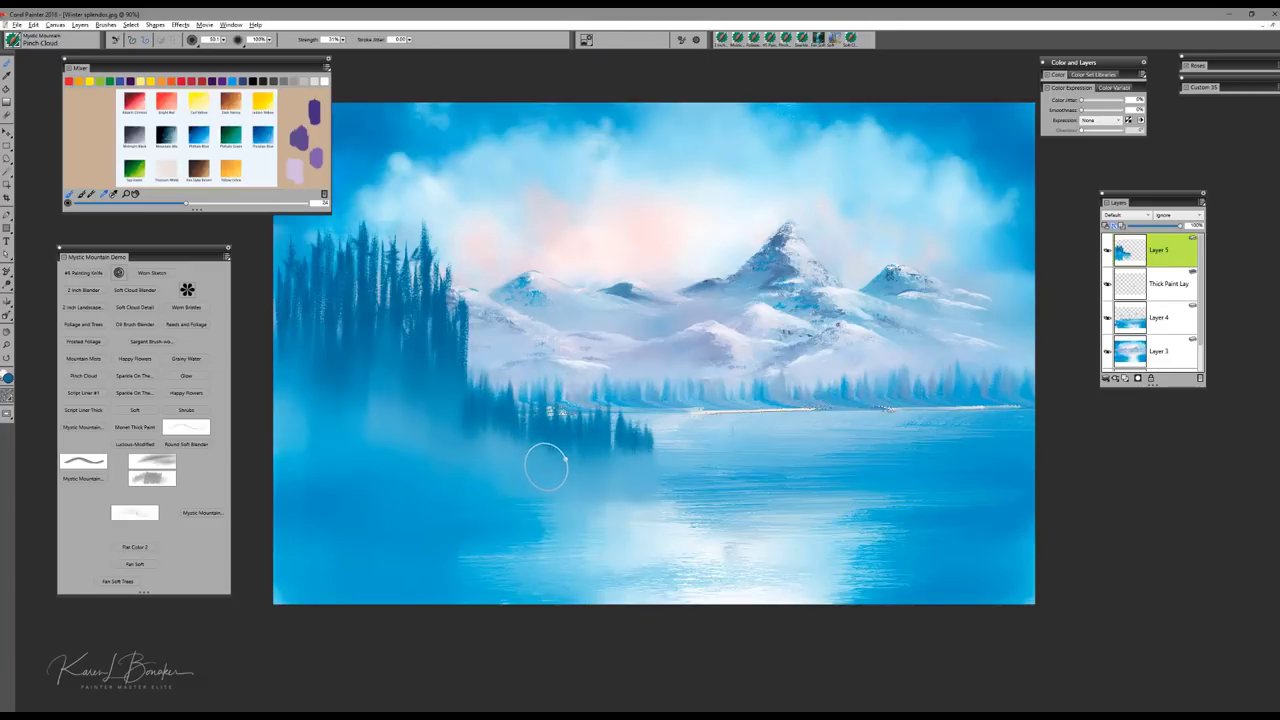
pyautogui.moveTo(547, 462); pyautogui.dragTo(548, 440)
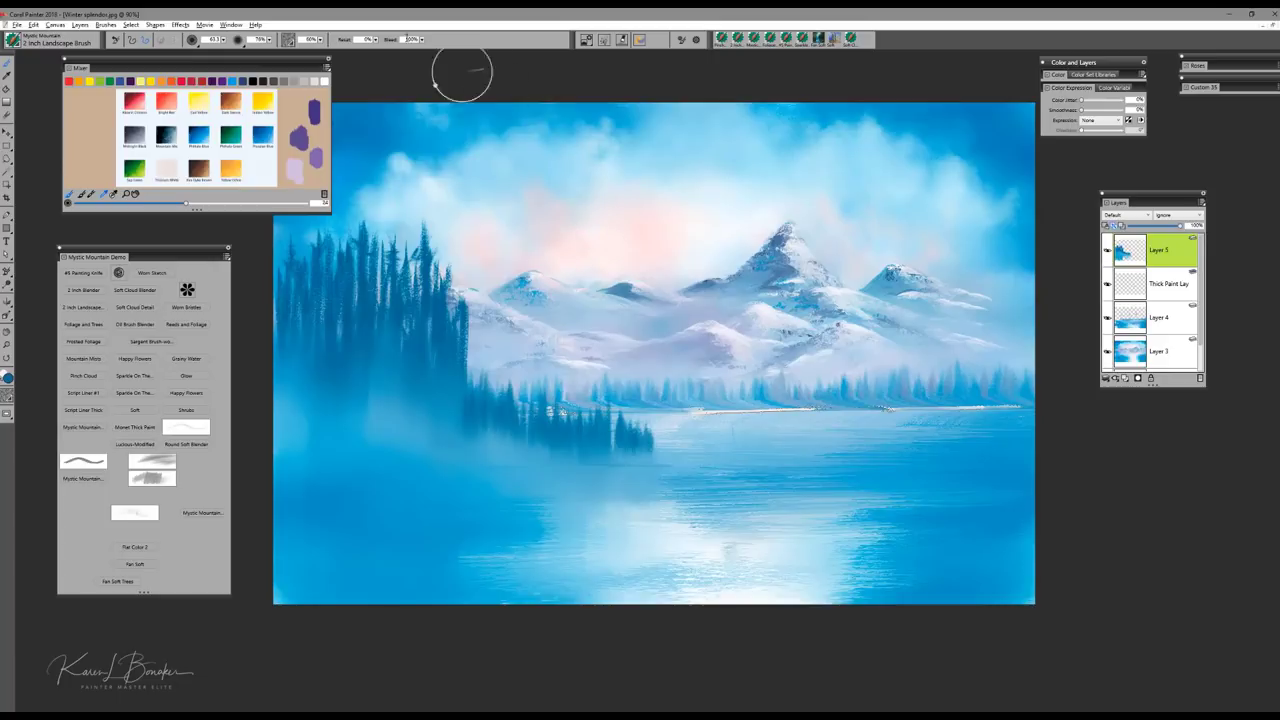
# Step: Draw a thin waterline beneath the lower evergreens with a small 2 Inch Landscape Brush at 51% Resat, using a color sampled from the painting
pyautogui.moveTo(376, 41); pyautogui.dragTo(287, 46)
pyautogui.moveTo(703, 503); pyautogui.dragTo(706, 500)
pyautogui.hotkey('ctrl', 'z')
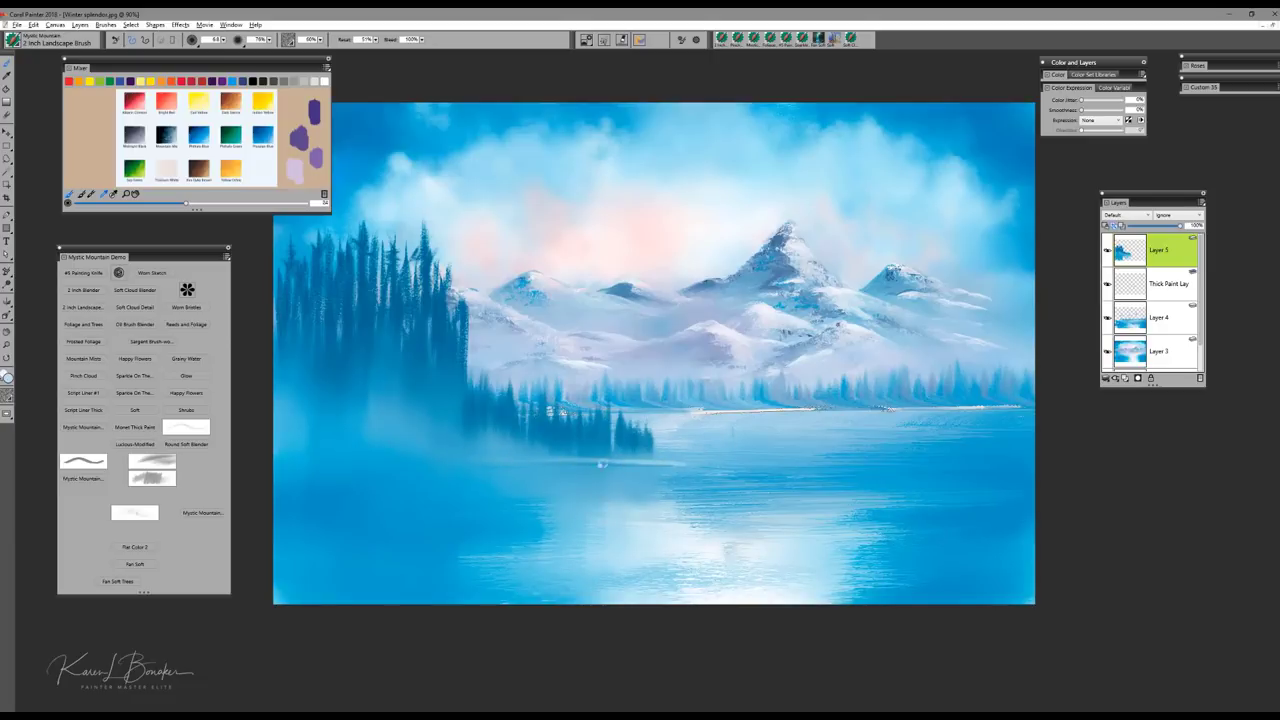
pyautogui.keyDown('alt'); pyautogui.click(603, 463); pyautogui.keyUp('alt')
pyautogui.moveTo(624, 432); pyautogui.dragTo(622, 432)
# Step: Narrow the color mixer and, on a new layer, paint large dark fir trees in front of the blue evergreens with Fan Soft
pyautogui.click(86, 326)
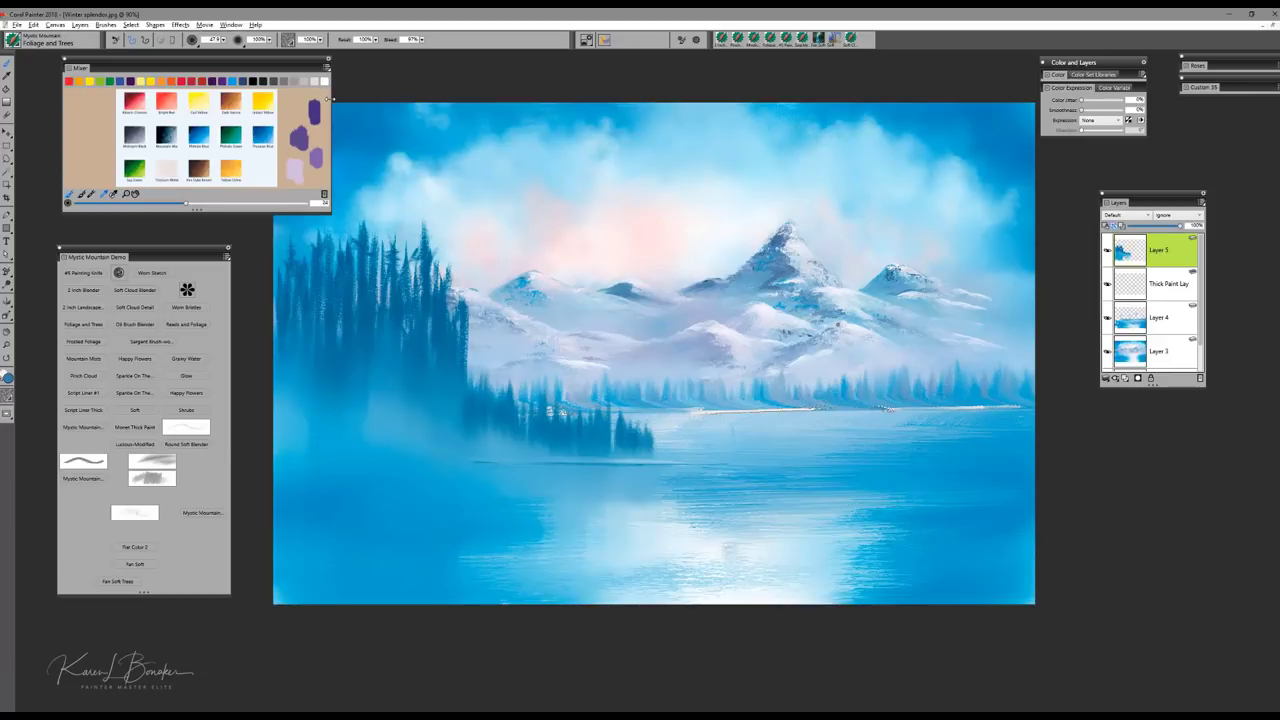
pyautogui.moveTo(331, 98); pyautogui.dragTo(256, 98)
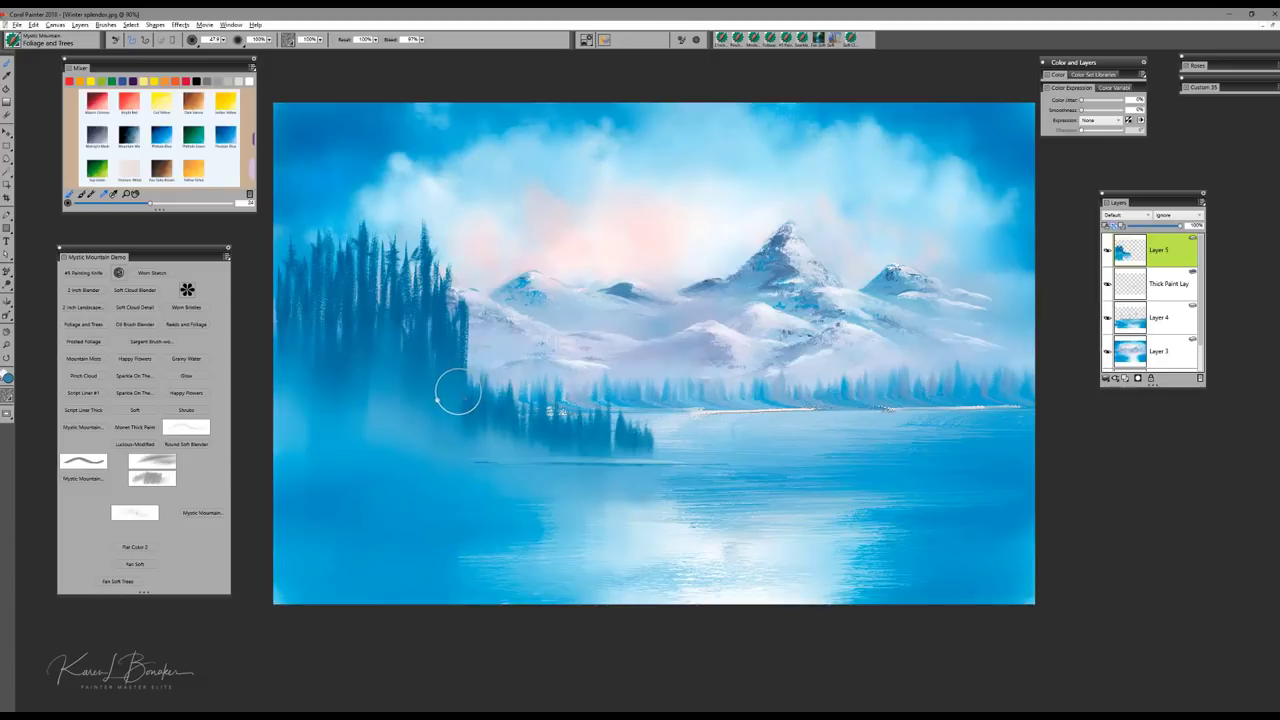
pyautogui.click(139, 567)
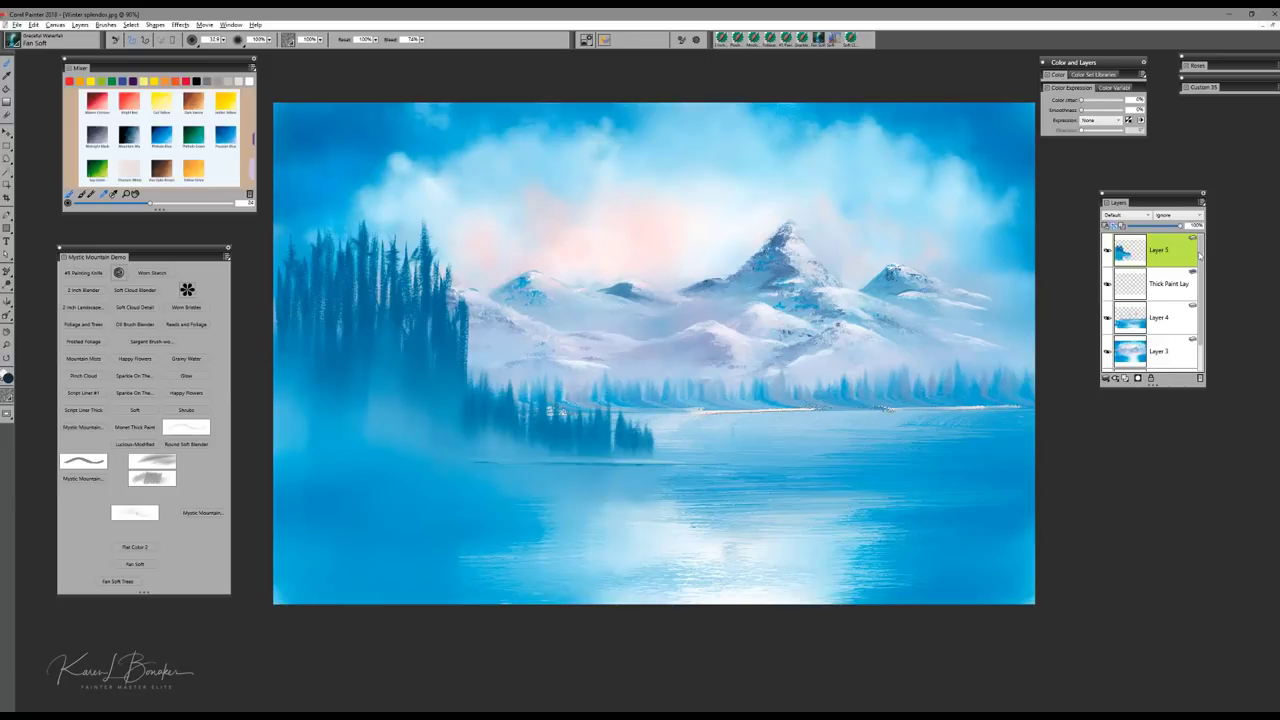
pyautogui.click(1125, 379)
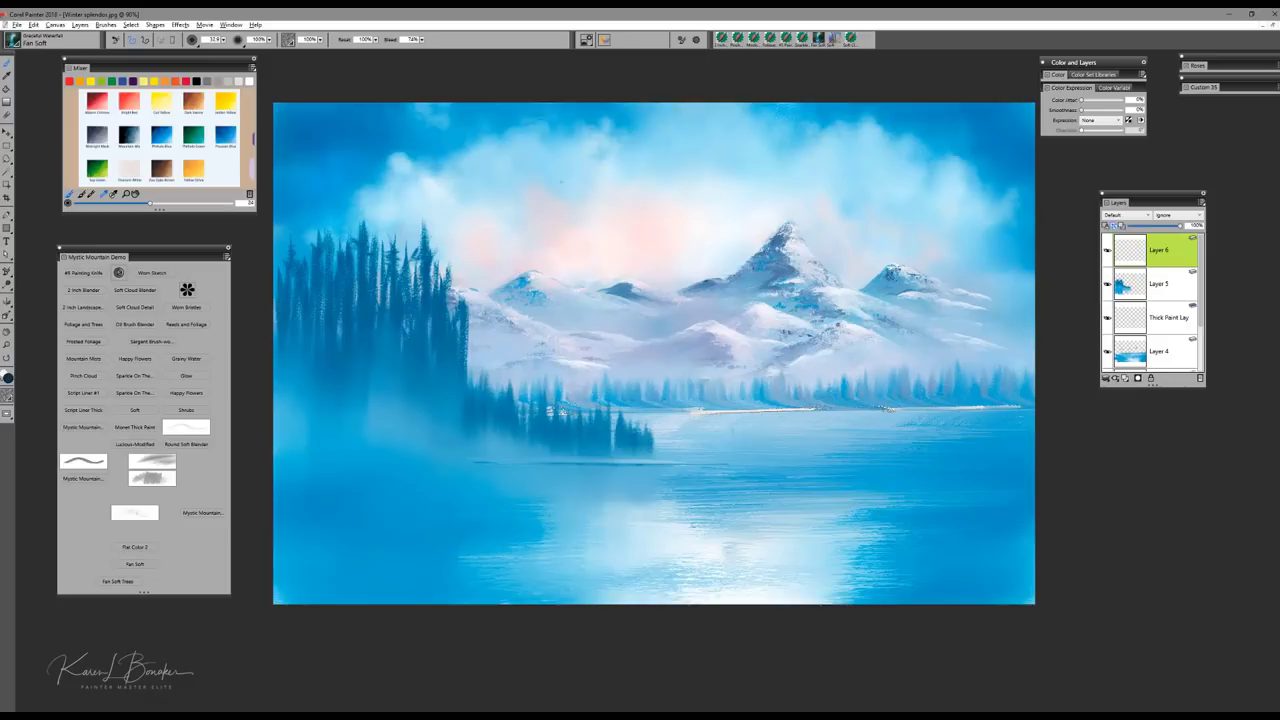
pyautogui.moveTo(346, 171)
pyautogui.mouseDown()
pyautogui.moveTo(321, 192)
pyautogui.moveTo(326, 179)
pyautogui.moveTo(355, 193)
pyautogui.moveTo(330, 175)
pyautogui.moveTo(335, 164)
pyautogui.moveTo(345, 208)
pyautogui.moveTo(359, 208)
pyautogui.moveTo(354, 196)
pyautogui.moveTo(327, 205)
pyautogui.moveTo(353, 183)
pyautogui.moveTo(334, 187)
pyautogui.moveTo(326, 210)
pyautogui.moveTo(310, 206)
pyautogui.moveTo(352, 208)
pyautogui.moveTo(328, 198)
pyautogui.moveTo(359, 225)
pyautogui.moveTo(326, 224)
pyautogui.moveTo(335, 210)
pyautogui.moveTo(327, 228)
pyautogui.moveTo(301, 226)
pyautogui.moveTo(327, 215)
pyautogui.moveTo(346, 175)
pyautogui.moveTo(341, 225)
pyautogui.moveTo(369, 232)
pyautogui.moveTo(346, 222)
pyautogui.moveTo(326, 274)
pyautogui.moveTo(310, 238)
pyautogui.moveTo(366, 242)
pyautogui.moveTo(340, 206)
pyautogui.mouseUp()
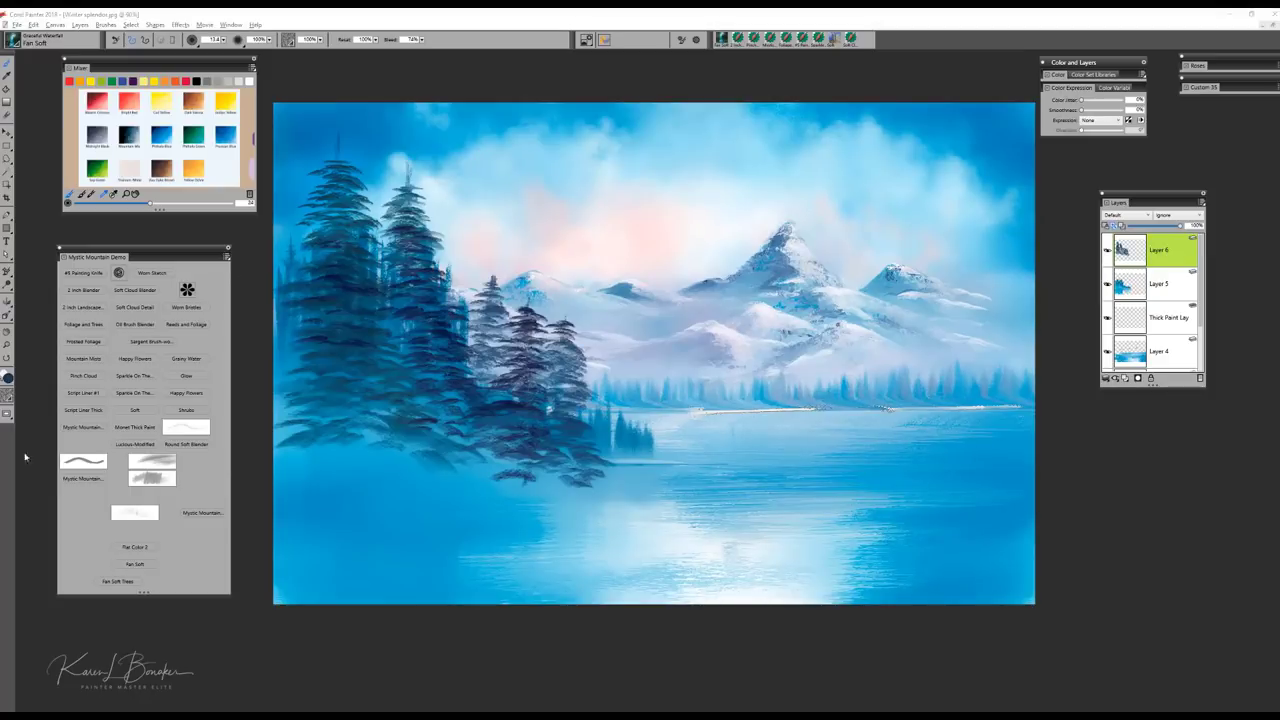
# Step: Blend the bases of the dark firs into mist along the shore with an enlarged 2 Inch Landscape Brush at 0% Resat
pyautogui.click(738, 39)
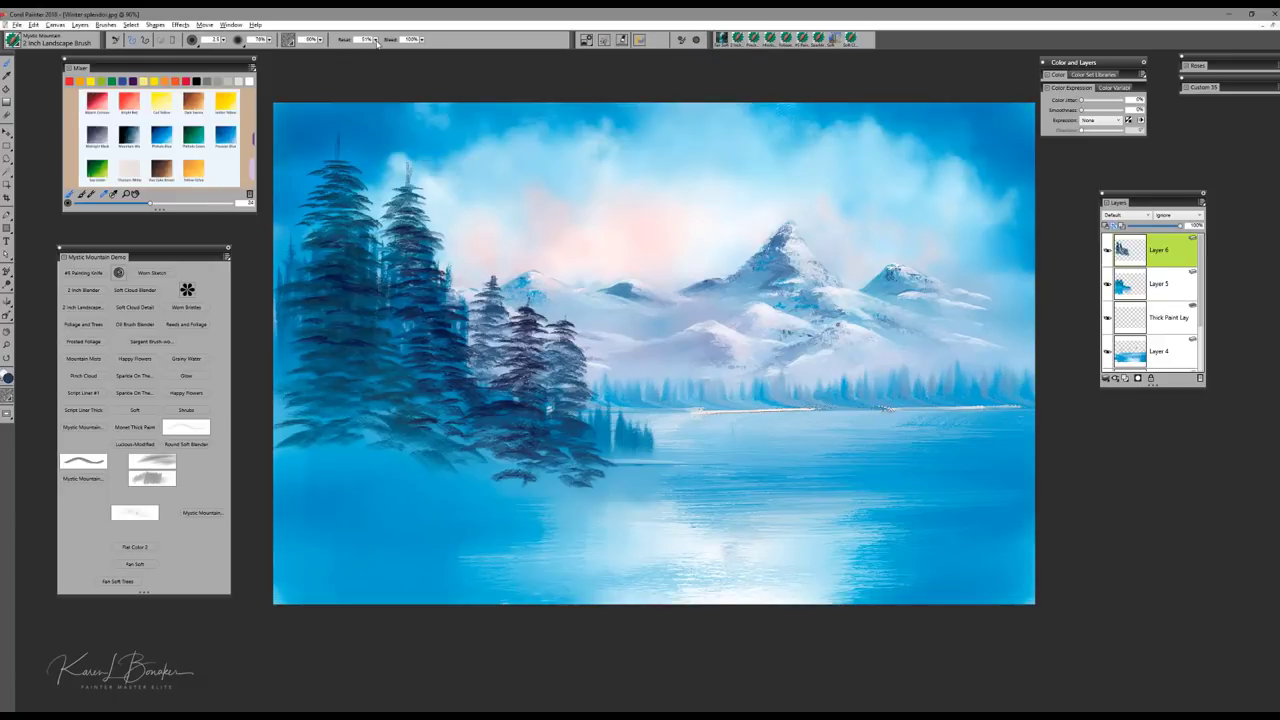
pyautogui.moveTo(376, 41); pyautogui.dragTo(236, 40)
pyautogui.moveTo(527, 455); pyautogui.dragTo(560, 445)
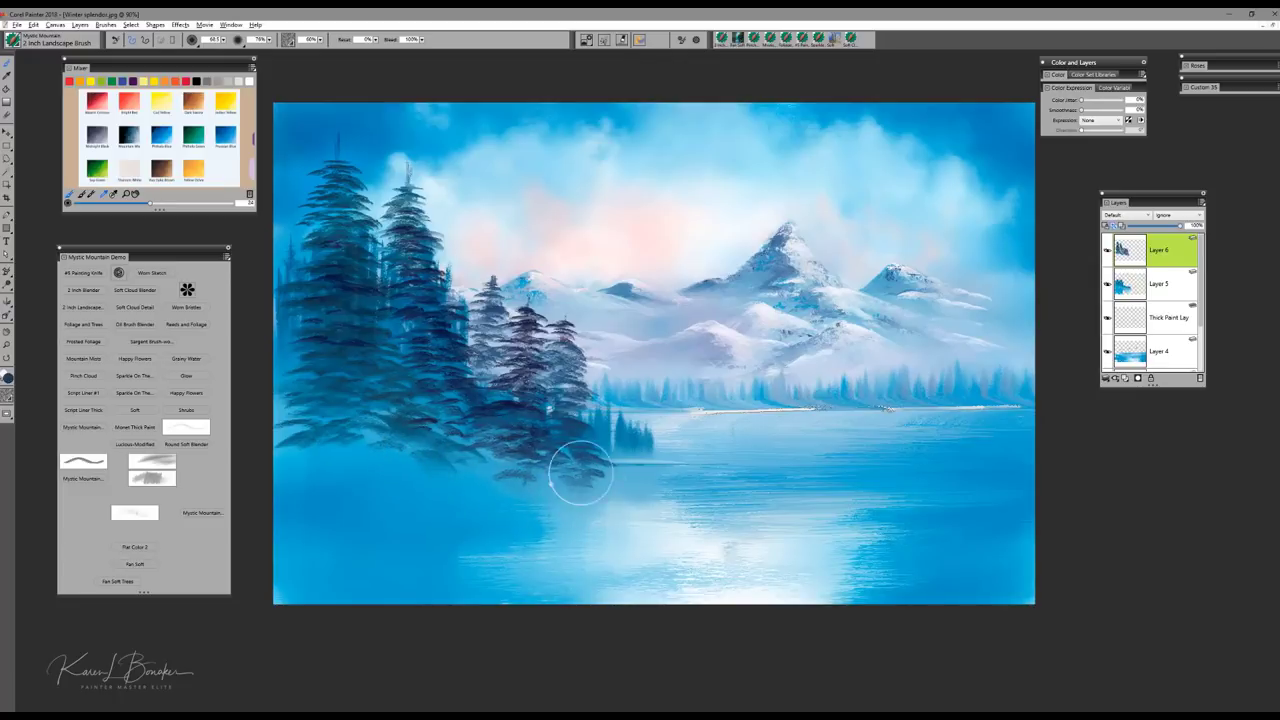
pyautogui.moveTo(580, 472)
pyautogui.mouseDown()
pyautogui.moveTo(576, 515)
pyautogui.moveTo(543, 511)
pyautogui.moveTo(453, 456)
pyautogui.moveTo(448, 483)
pyautogui.moveTo(374, 445)
pyautogui.moveTo(379, 466)
pyautogui.moveTo(287, 428)
pyautogui.moveTo(294, 450)
pyautogui.moveTo(413, 445)
pyautogui.moveTo(471, 476)
pyautogui.moveTo(467, 461)
pyautogui.moveTo(494, 462)
pyautogui.moveTo(581, 499)
pyautogui.moveTo(567, 467)
pyautogui.moveTo(660, 500)
pyautogui.moveTo(603, 485)
pyautogui.moveTo(632, 513)
pyautogui.moveTo(598, 508)
pyautogui.moveTo(378, 431)
pyautogui.moveTo(386, 462)
pyautogui.moveTo(261, 431)
pyautogui.moveTo(417, 452)
pyautogui.moveTo(457, 437)
pyautogui.moveTo(467, 449)
pyautogui.moveTo(452, 429)
pyautogui.moveTo(486, 463)
pyautogui.moveTo(341, 435)
pyautogui.moveTo(376, 460)
pyautogui.moveTo(285, 419)
pyautogui.mouseUp()
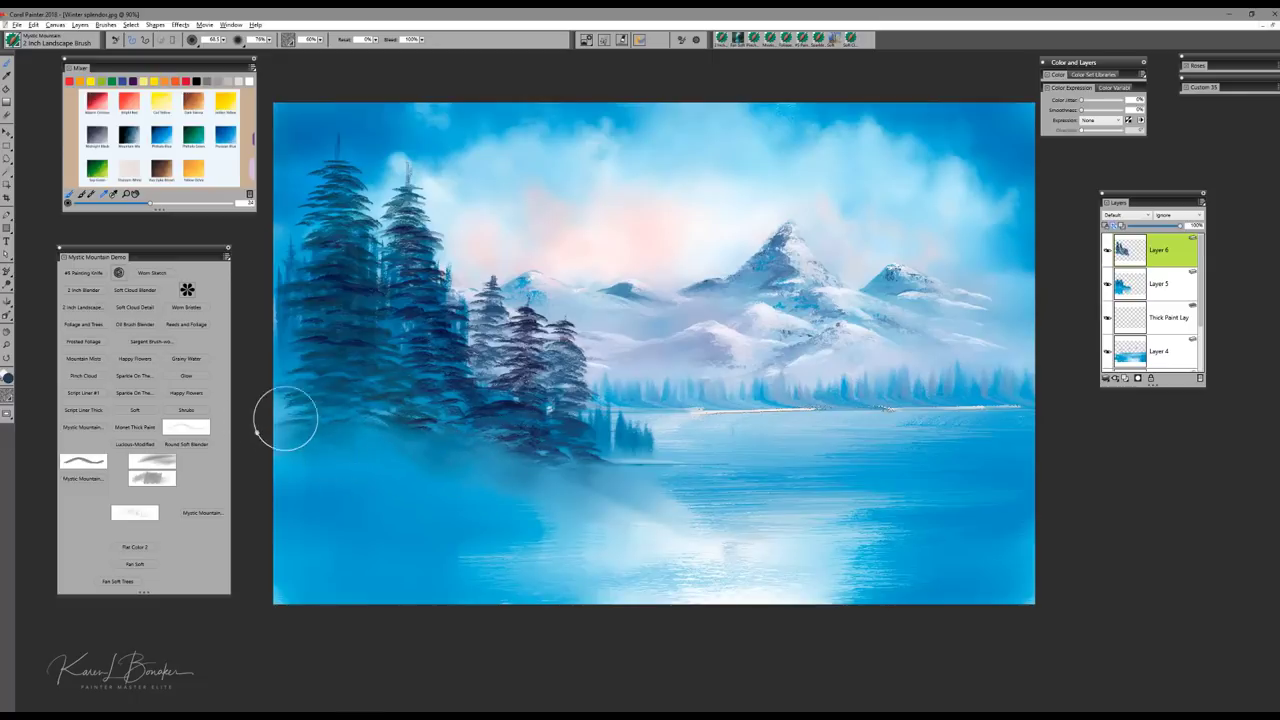
# Step: Glaze light snow highlights onto the branches of the large firs with the Fir Tree Glazing brush
pyautogui.click(136, 483)
pyautogui.click(117, 581)
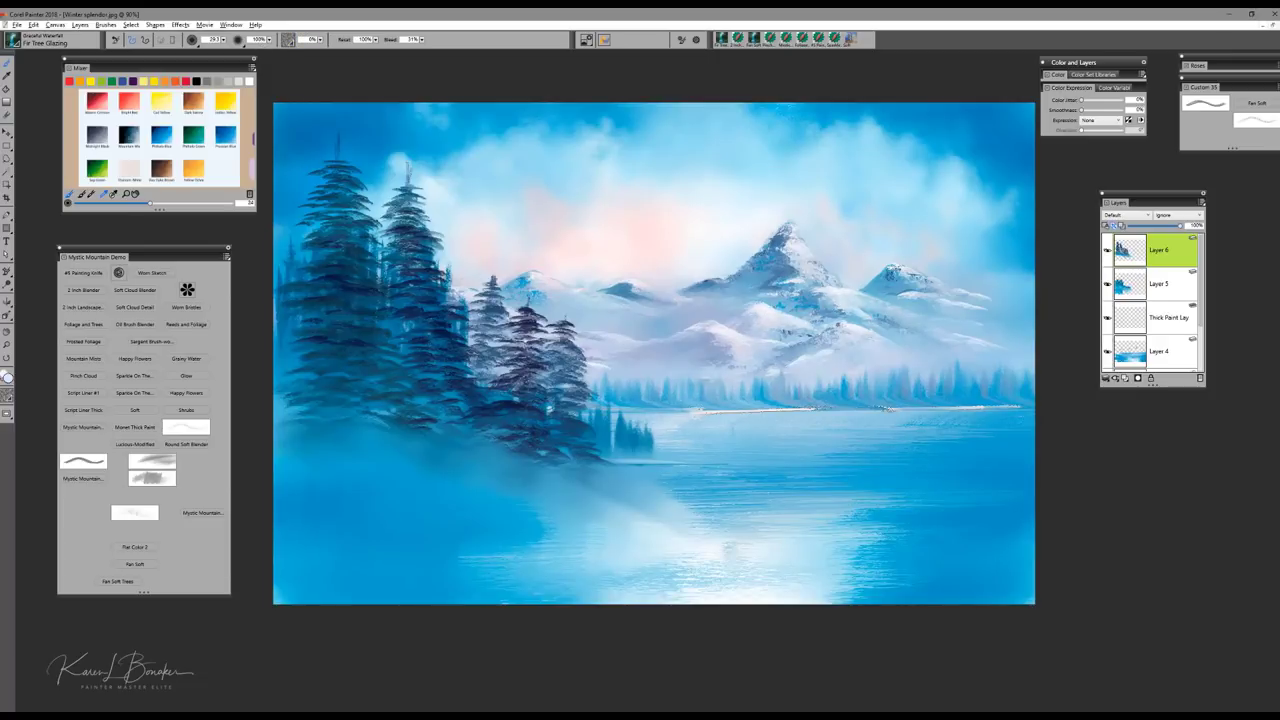
pyautogui.moveTo(398, 228)
pyautogui.mouseDown()
pyautogui.moveTo(401, 205)
pyautogui.moveTo(339, 197)
pyautogui.moveTo(353, 190)
pyautogui.moveTo(335, 164)
pyautogui.moveTo(352, 172)
pyautogui.moveTo(322, 180)
pyautogui.moveTo(410, 160)
pyautogui.moveTo(355, 188)
pyautogui.moveTo(338, 182)
pyautogui.moveTo(351, 205)
pyautogui.moveTo(339, 198)
pyautogui.moveTo(349, 187)
pyautogui.moveTo(348, 205)
pyautogui.moveTo(334, 195)
pyautogui.moveTo(316, 210)
pyautogui.moveTo(360, 218)
pyautogui.moveTo(341, 222)
pyautogui.moveTo(335, 198)
pyautogui.moveTo(319, 204)
pyautogui.moveTo(360, 236)
pyautogui.moveTo(339, 241)
pyautogui.moveTo(375, 266)
pyautogui.moveTo(322, 239)
pyautogui.moveTo(428, 290)
pyautogui.moveTo(425, 260)
pyautogui.mouseUp()
pyautogui.moveTo(490, 305)
pyautogui.mouseDown()
pyautogui.moveTo(526, 322)
pyautogui.moveTo(540, 360)
pyautogui.mouseUp()
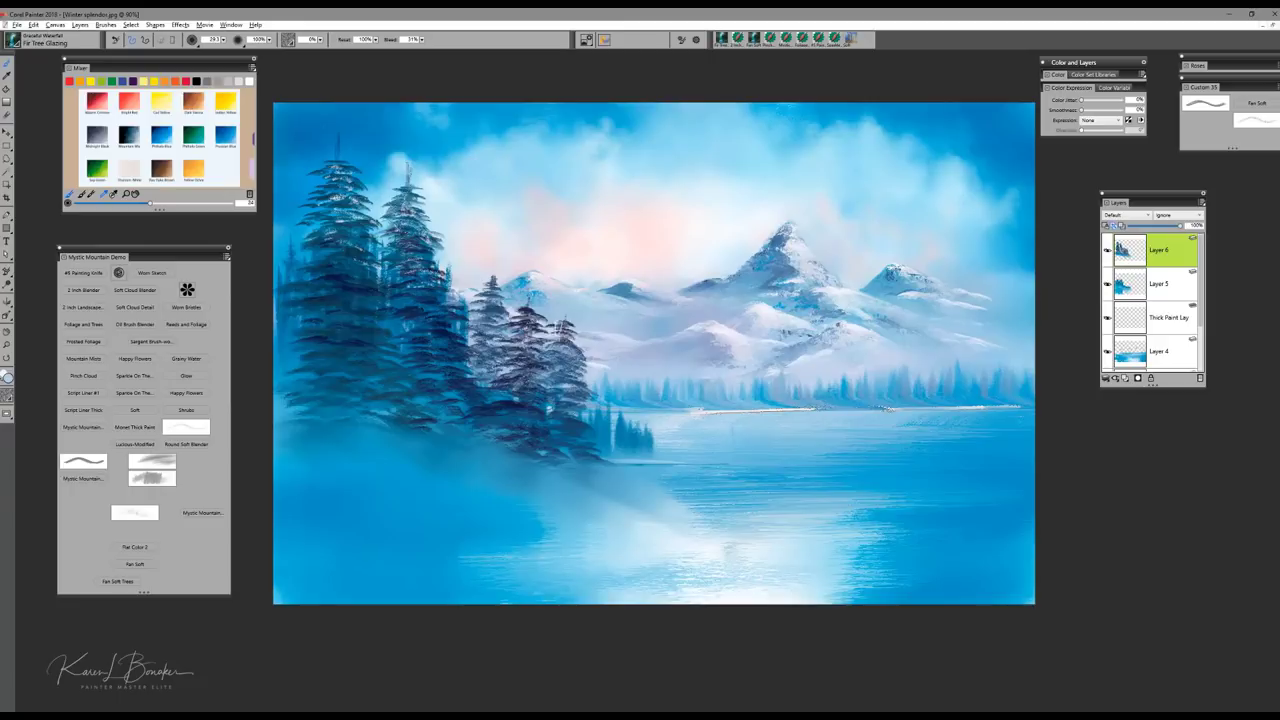
pyautogui.moveTo(440, 315); pyautogui.dragTo(457, 320)
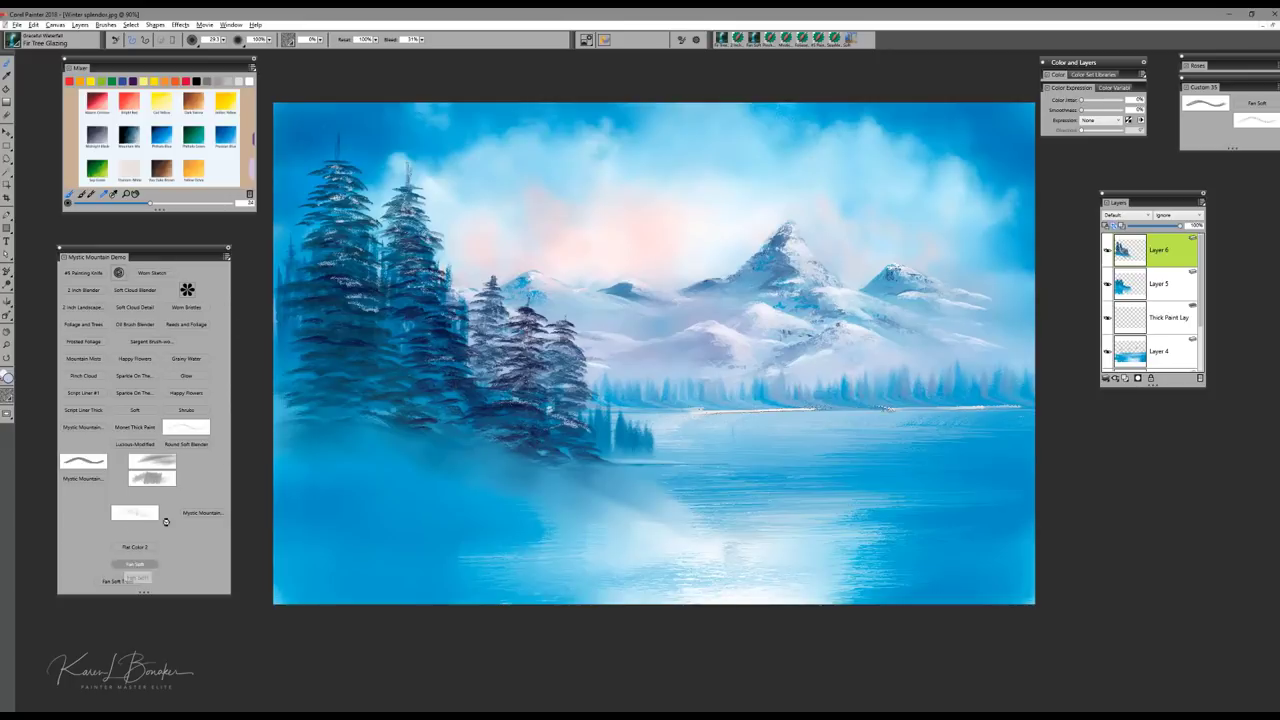
# Step: Add brighter snow strokes to the branches of the two tallest firs with the Fan Soft brush
pyautogui.click(135, 564)
pyautogui.moveTo(434, 234); pyautogui.dragTo(433, 225)
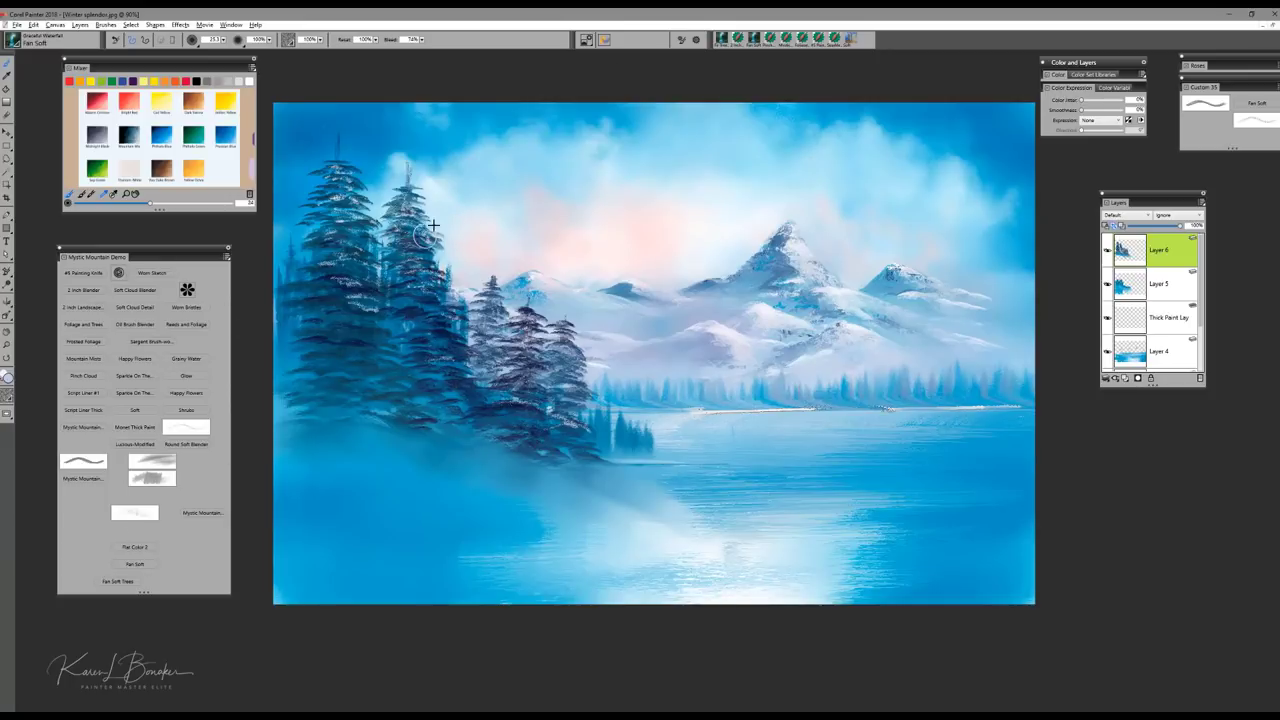
pyautogui.moveTo(354, 234); pyautogui.dragTo(363, 235)
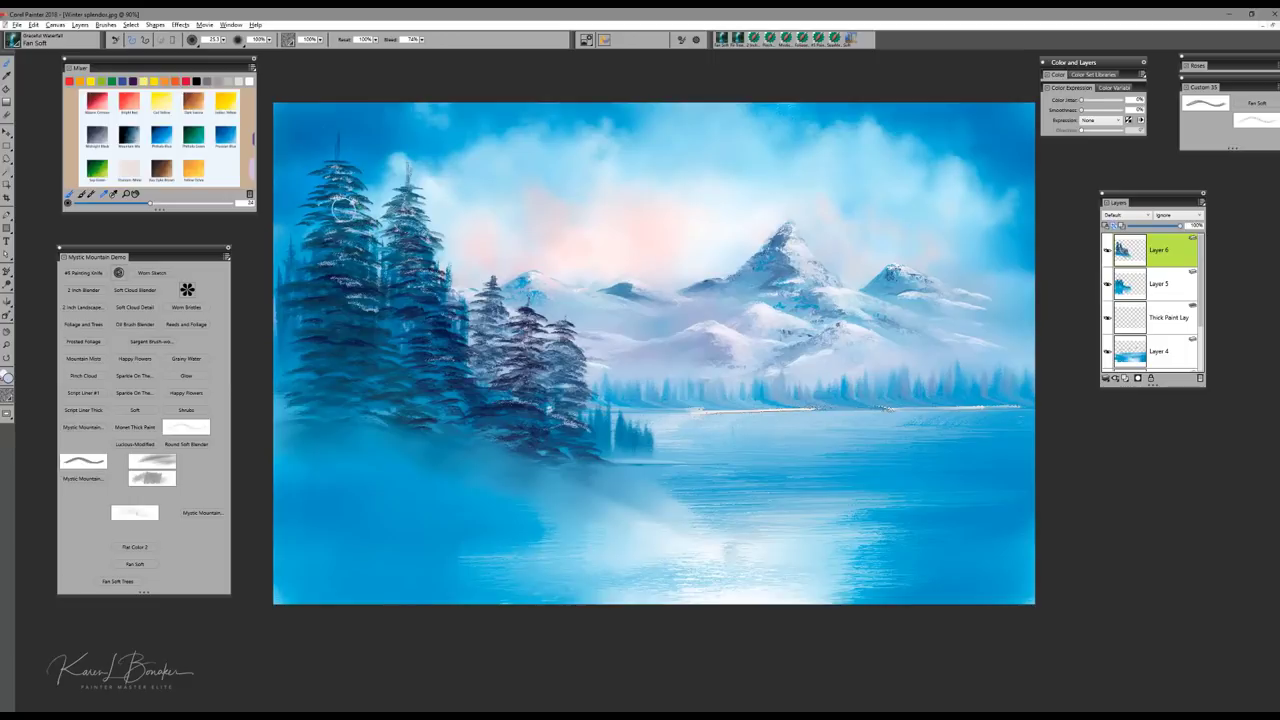
pyautogui.moveTo(437, 311)
pyautogui.mouseDown()
pyautogui.moveTo(404, 309)
pyautogui.moveTo(425, 303)
pyautogui.moveTo(450, 337)
pyautogui.mouseUp()
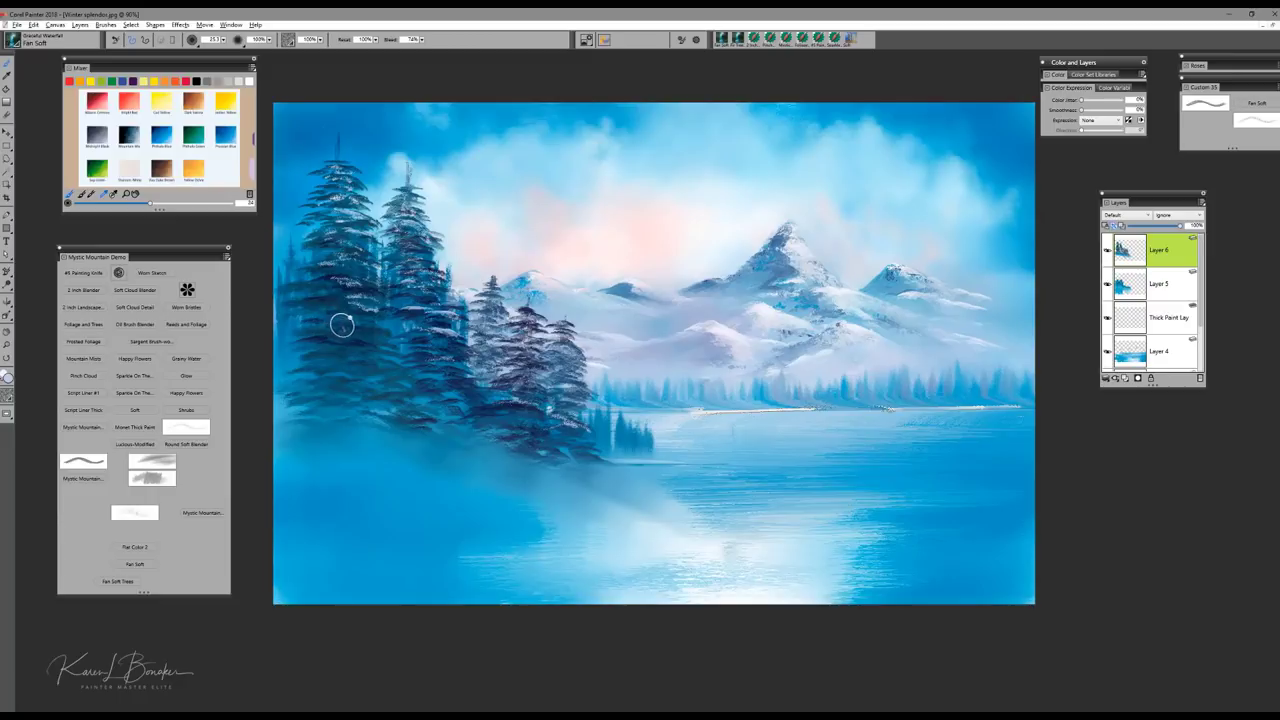
pyautogui.moveTo(342, 324)
pyautogui.mouseDown()
pyautogui.moveTo(372, 326)
pyautogui.moveTo(334, 322)
pyautogui.mouseUp()
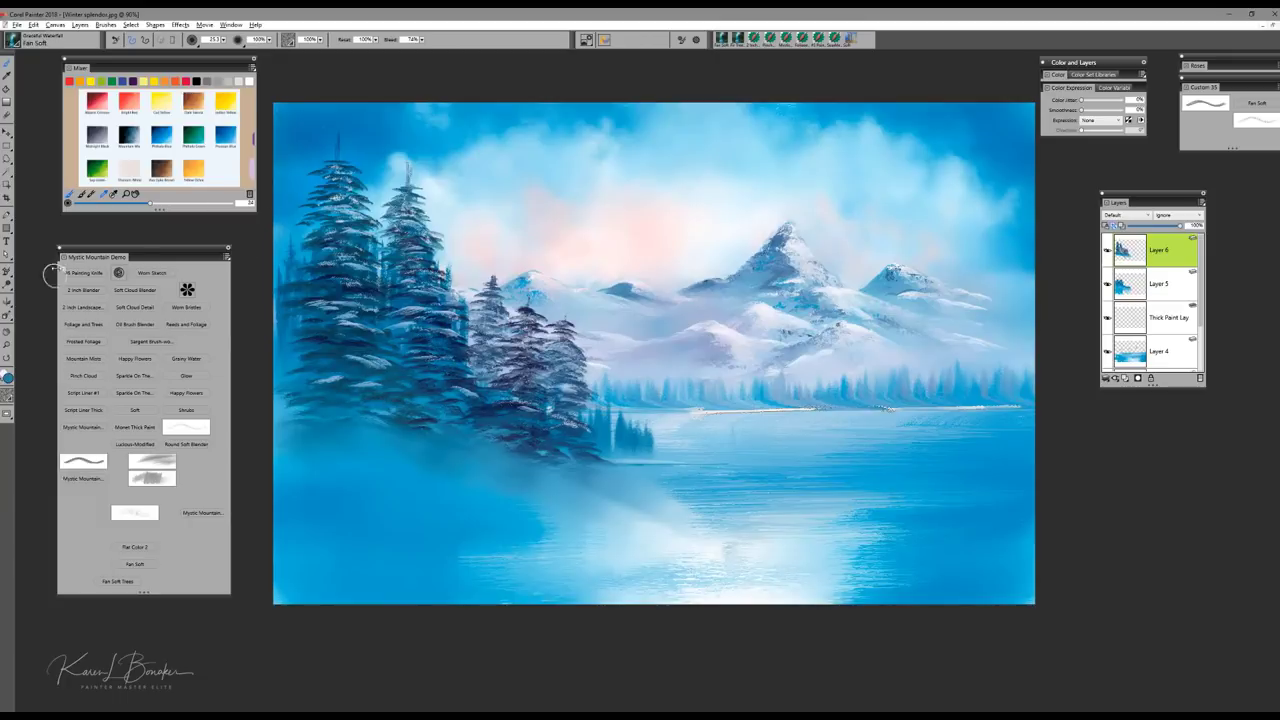
# Step: Dab blue and sampled dark foliage between the snowy branches with Foliage and Trees, and add thin trunks and twigs at the firs' bases
pyautogui.click(101, 322)
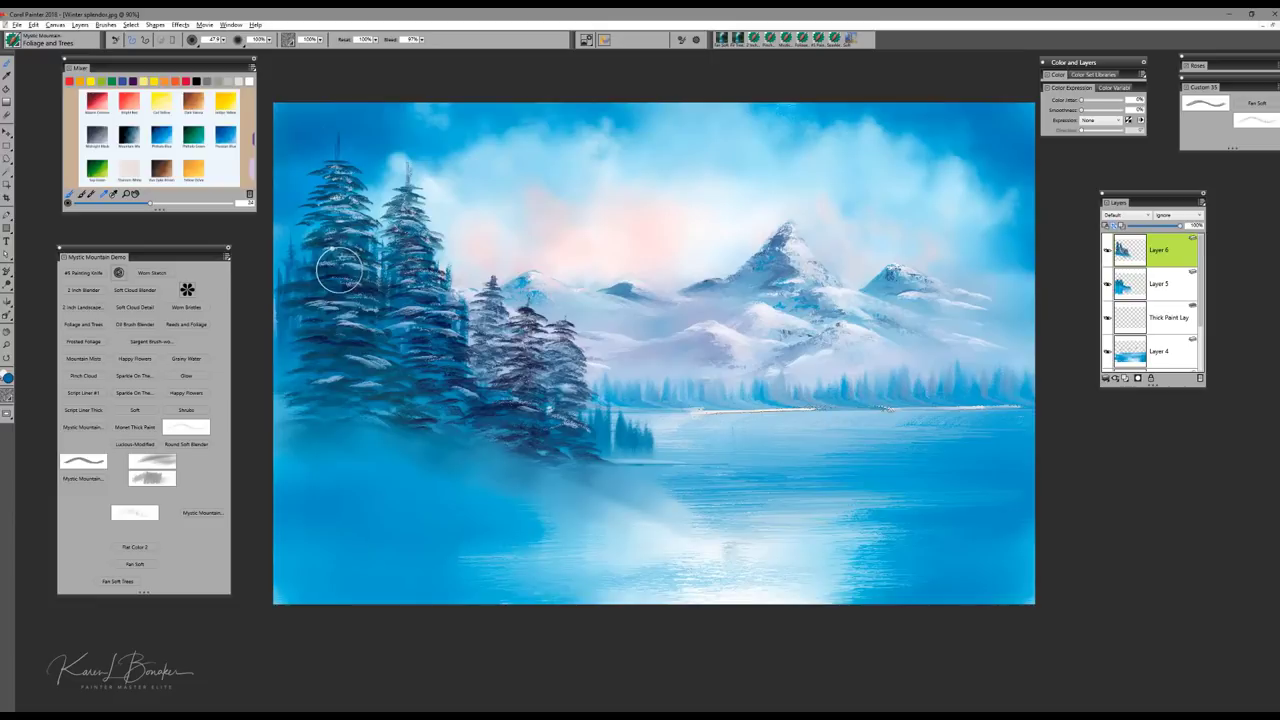
pyautogui.moveTo(339, 270); pyautogui.dragTo(340, 269)
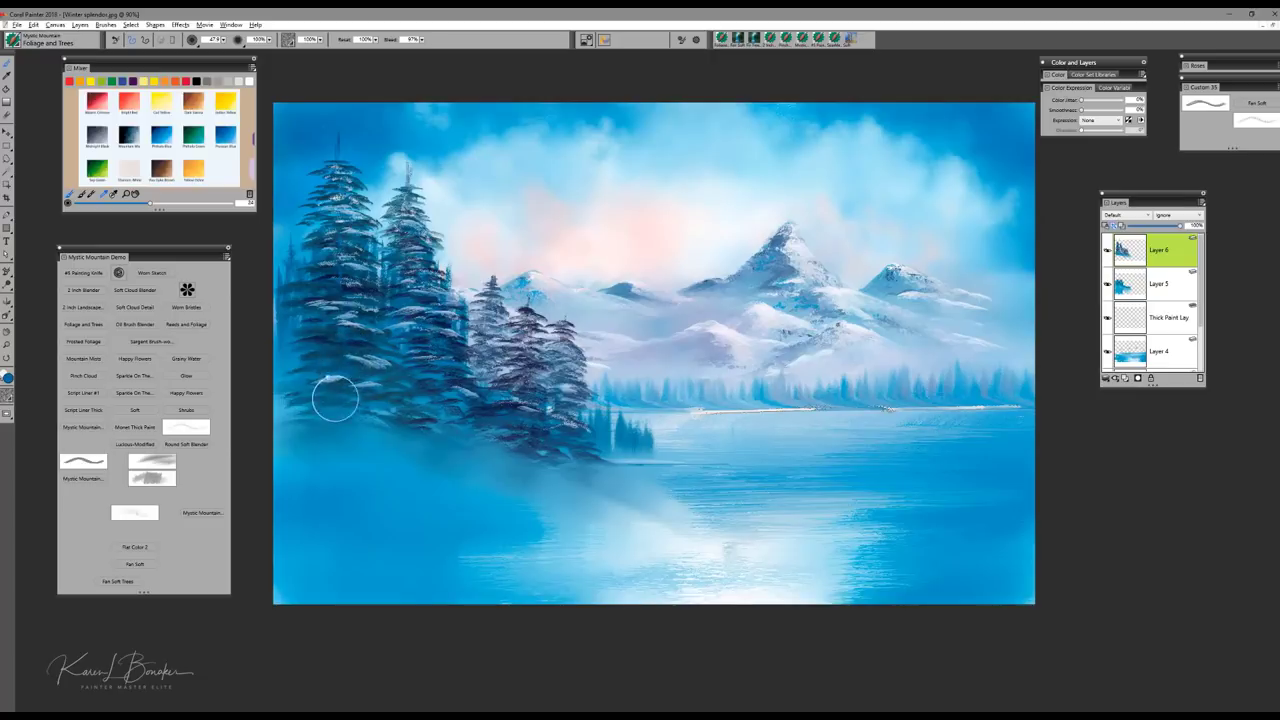
pyautogui.keyDown('alt'); pyautogui.click(514, 400); pyautogui.keyUp('alt')
pyautogui.moveTo(527, 391); pyautogui.dragTo(535, 411)
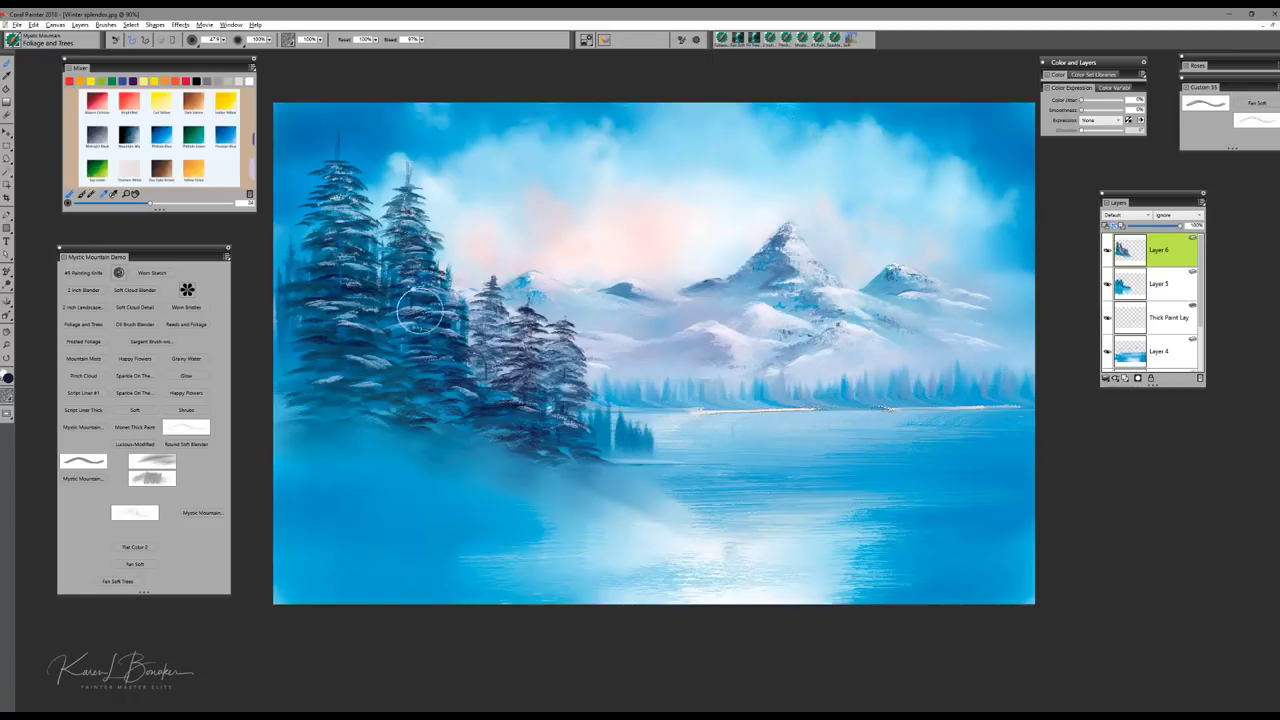
pyautogui.moveTo(419, 310)
pyautogui.mouseDown()
pyautogui.moveTo(439, 441)
pyautogui.moveTo(476, 359)
pyautogui.moveTo(477, 392)
pyautogui.moveTo(412, 382)
pyautogui.moveTo(407, 367)
pyautogui.moveTo(419, 418)
pyautogui.moveTo(455, 429)
pyautogui.moveTo(462, 392)
pyautogui.moveTo(463, 453)
pyautogui.moveTo(469, 407)
pyautogui.moveTo(467, 452)
pyautogui.moveTo(504, 352)
pyautogui.moveTo(466, 447)
pyautogui.moveTo(505, 383)
pyautogui.moveTo(478, 445)
pyautogui.moveTo(515, 408)
pyautogui.moveTo(542, 409)
pyautogui.moveTo(557, 453)
pyautogui.moveTo(588, 418)
pyautogui.mouseUp()
pyautogui.moveTo(323, 417); pyautogui.dragTo(330, 447)
pyautogui.moveTo(337, 411); pyautogui.dragTo(338, 438)
# Step: On a new layer, paint a pale snowbank sloping down from beneath the large firs using the 2 Inch Landscape Brush with raised Resat
pyautogui.click(770, 38)
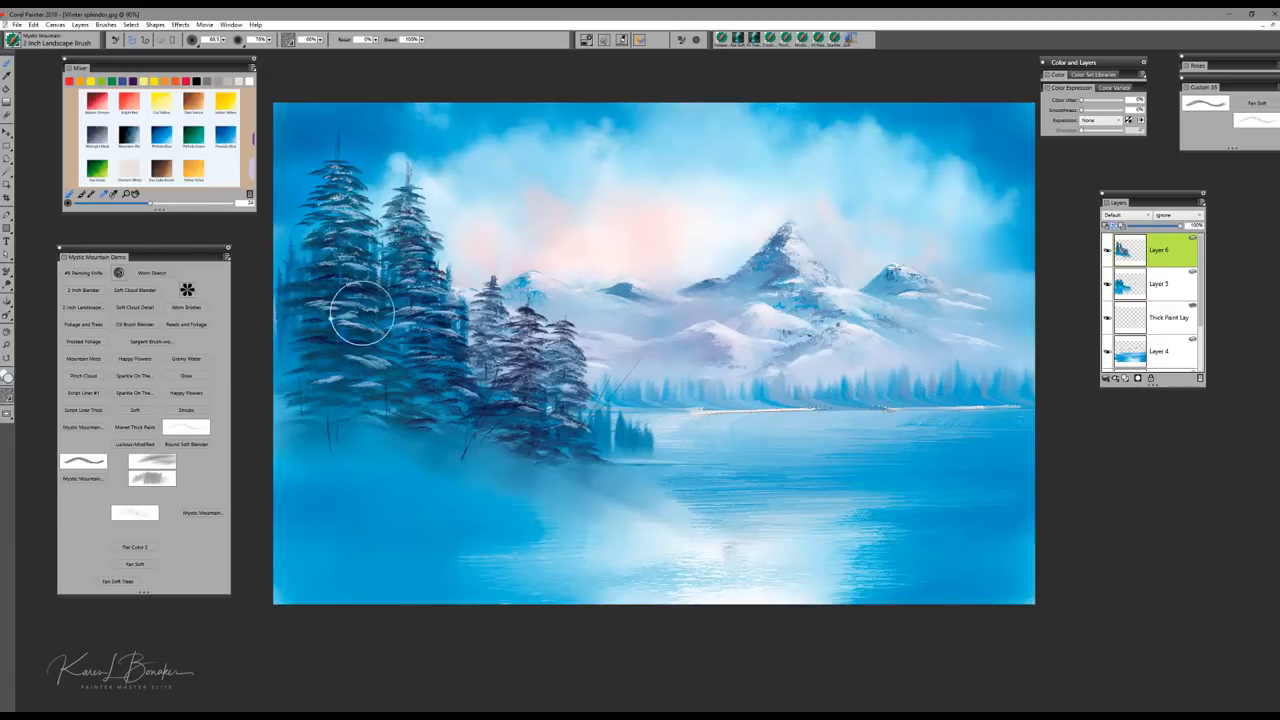
pyautogui.click(1126, 380)
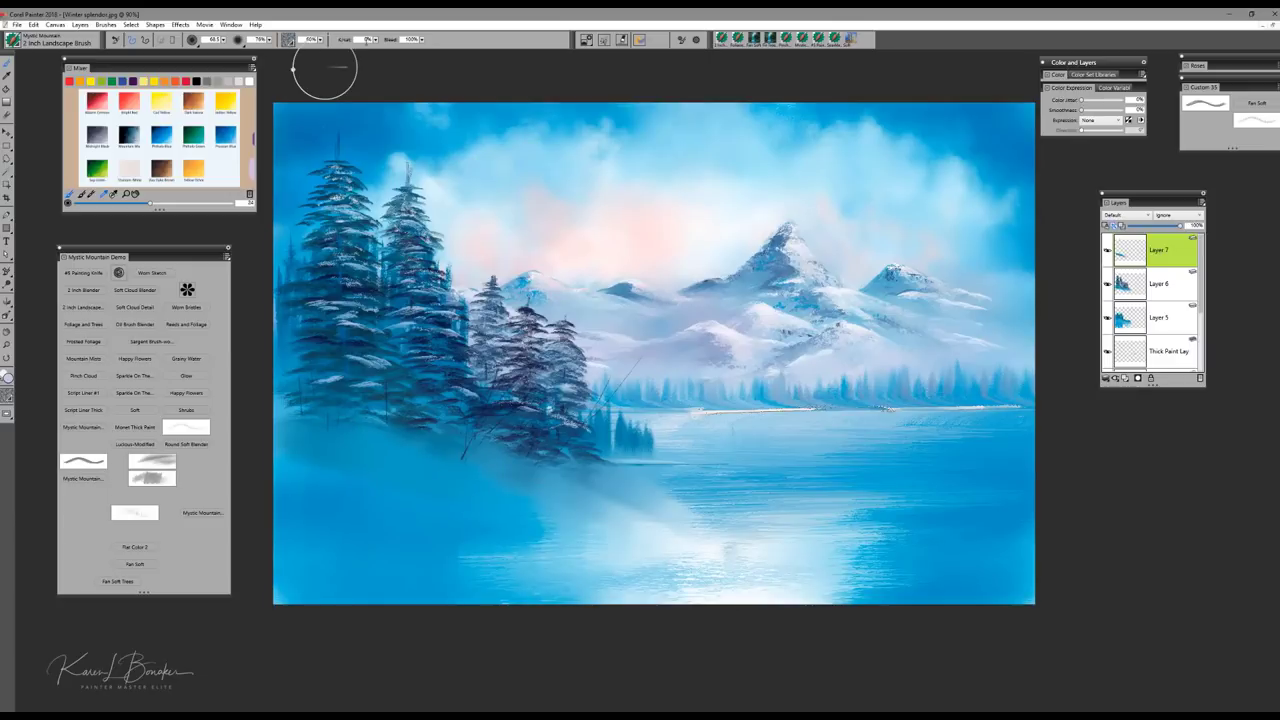
pyautogui.click(375, 41)
pyautogui.moveTo(240, 46); pyautogui.dragTo(322, 46)
pyautogui.moveTo(272, 452)
pyautogui.mouseDown()
pyautogui.moveTo(424, 463)
pyautogui.moveTo(575, 522)
pyautogui.mouseUp()
pyautogui.moveTo(262, 418); pyautogui.dragTo(790, 558)
pyautogui.moveTo(287, 462)
pyautogui.mouseDown()
pyautogui.moveTo(414, 479)
pyautogui.moveTo(549, 517)
pyautogui.moveTo(288, 457)
pyautogui.moveTo(500, 524)
pyautogui.moveTo(285, 461)
pyautogui.moveTo(552, 538)
pyautogui.mouseUp()
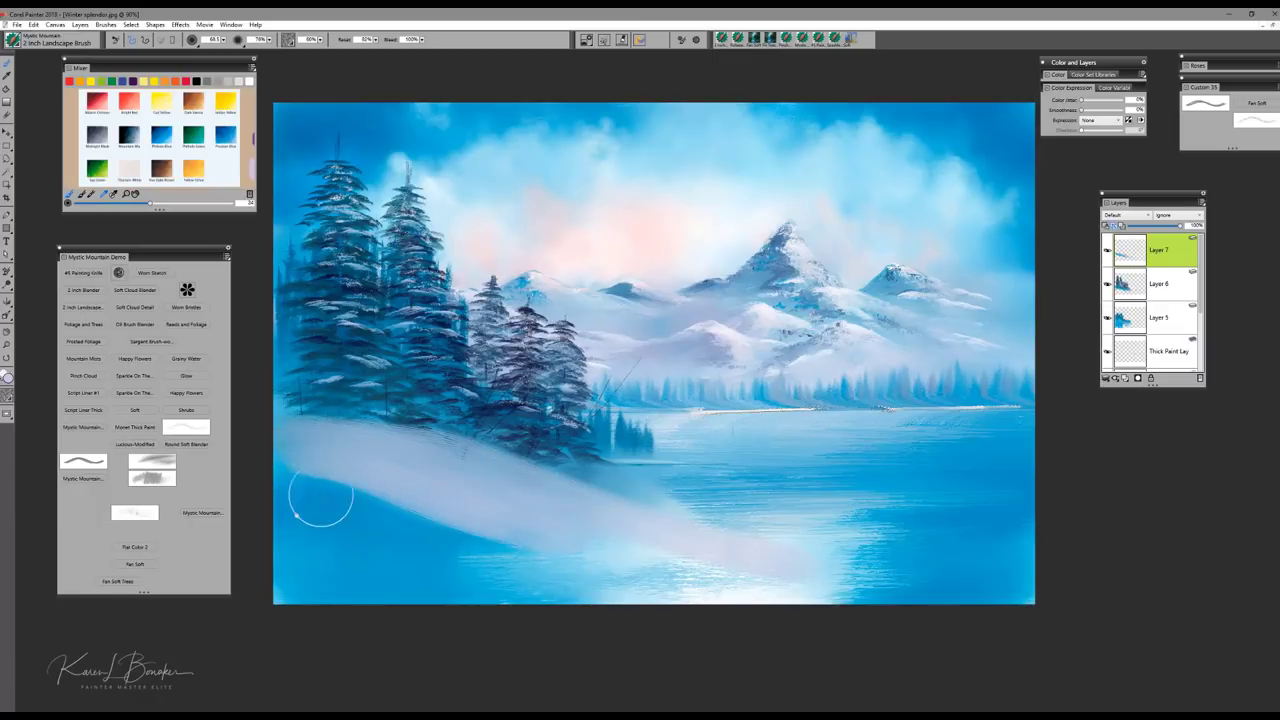
pyautogui.moveTo(321, 497); pyautogui.dragTo(502, 534)
pyautogui.moveTo(414, 531); pyautogui.dragTo(611, 578)
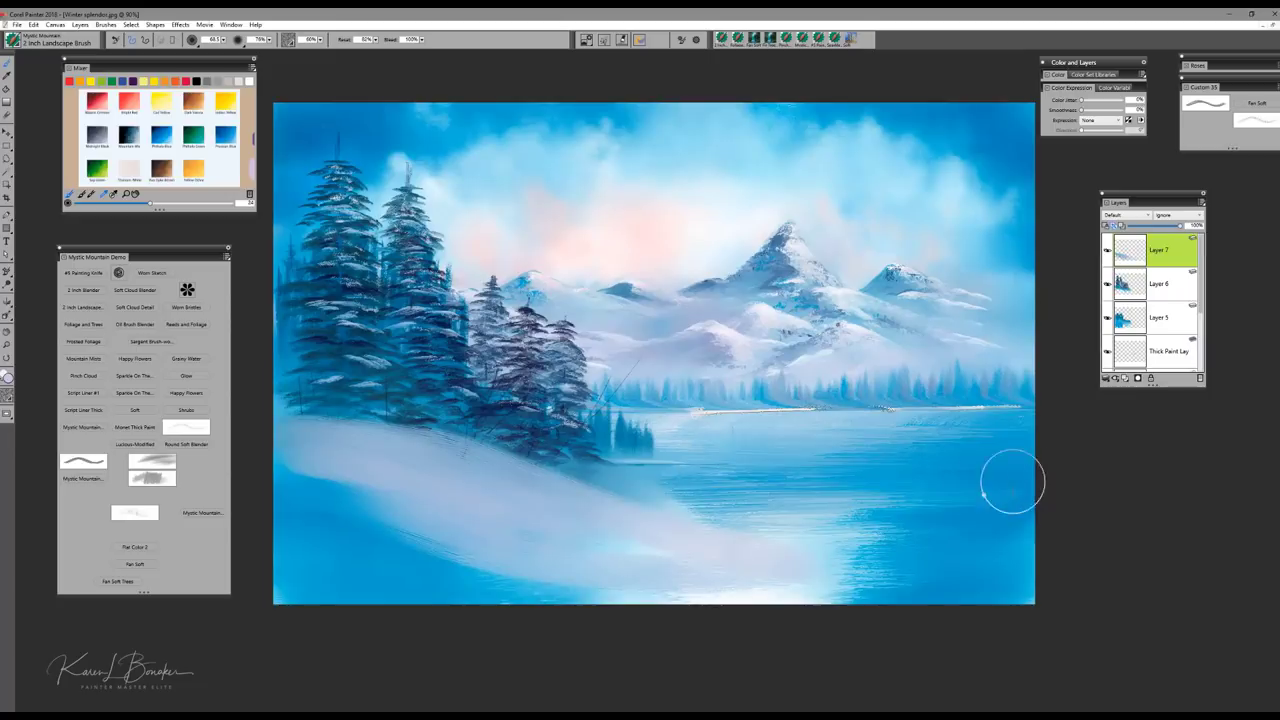
# Step: Paint a pale snowbank sweeping down from the lake's right shore to meet the opposite slope
pyautogui.moveTo(1012, 483); pyautogui.dragTo(636, 545)
pyautogui.moveTo(1012, 484); pyautogui.dragTo(751, 540)
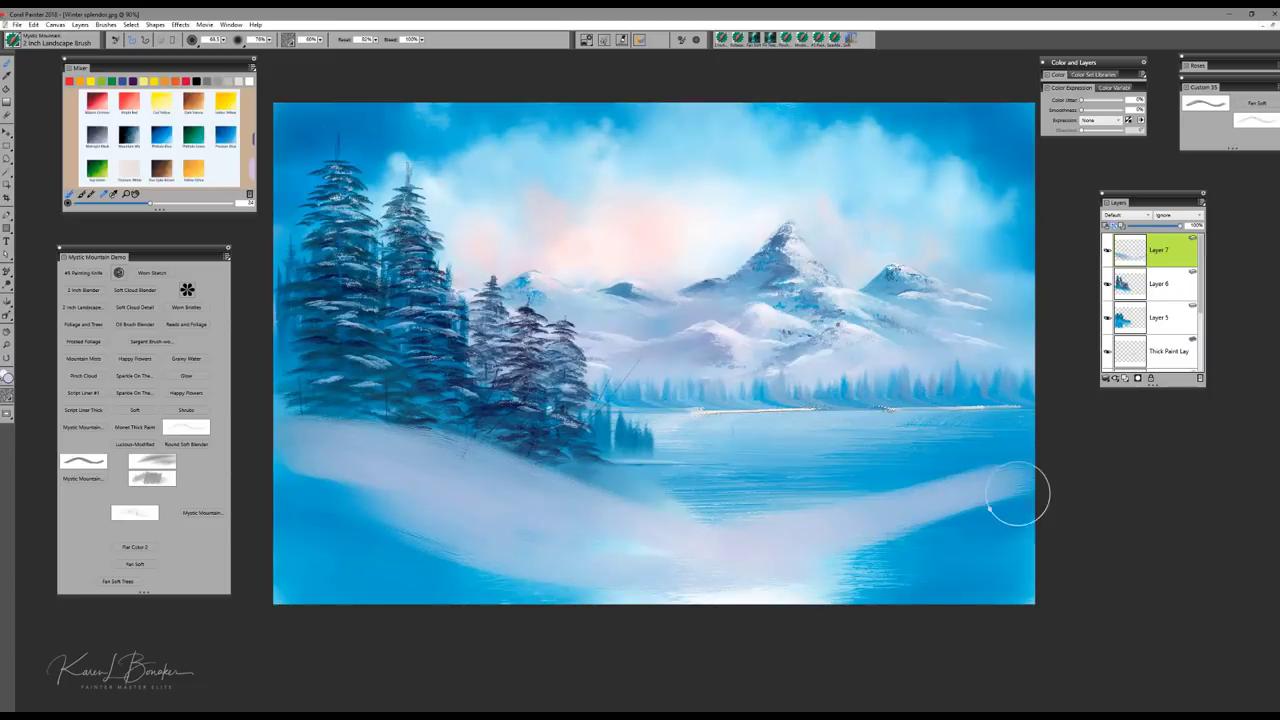
pyautogui.moveTo(988, 508); pyautogui.dragTo(872, 550)
pyautogui.moveTo(1002, 470); pyautogui.dragTo(880, 528)
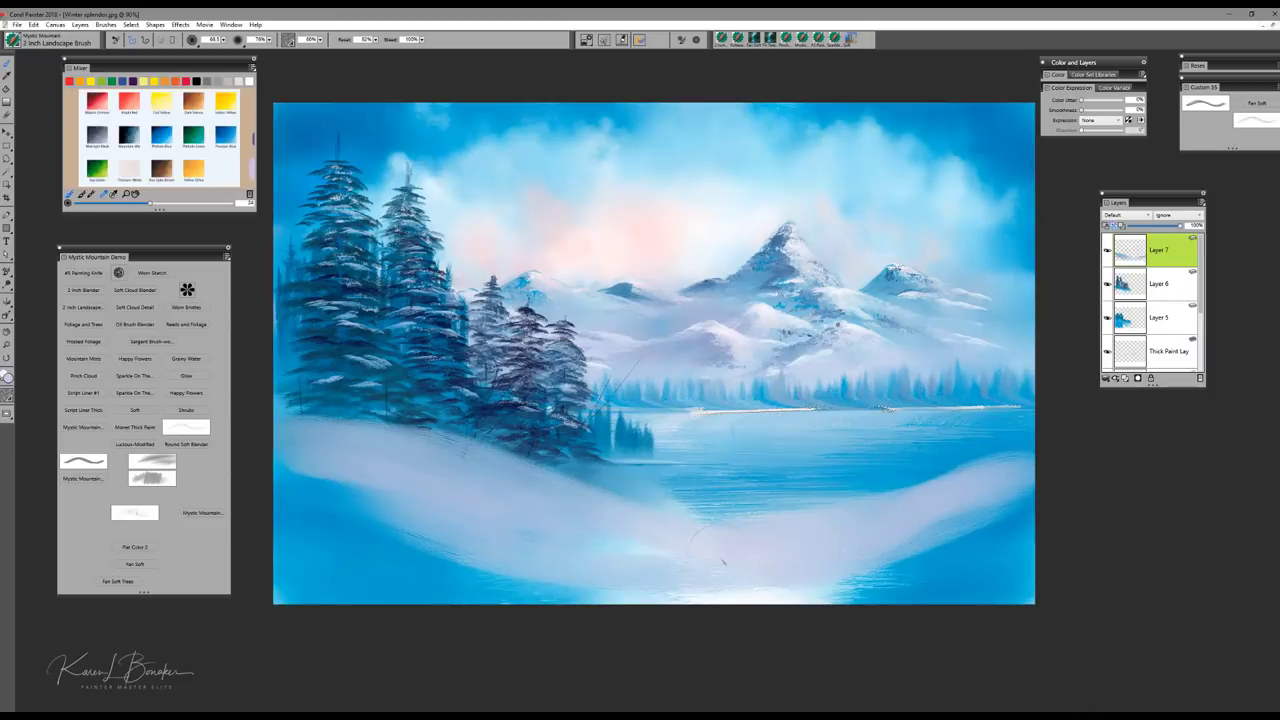
pyautogui.moveTo(972, 534); pyautogui.dragTo(785, 594)
pyautogui.moveTo(1050, 540); pyautogui.dragTo(620, 596)
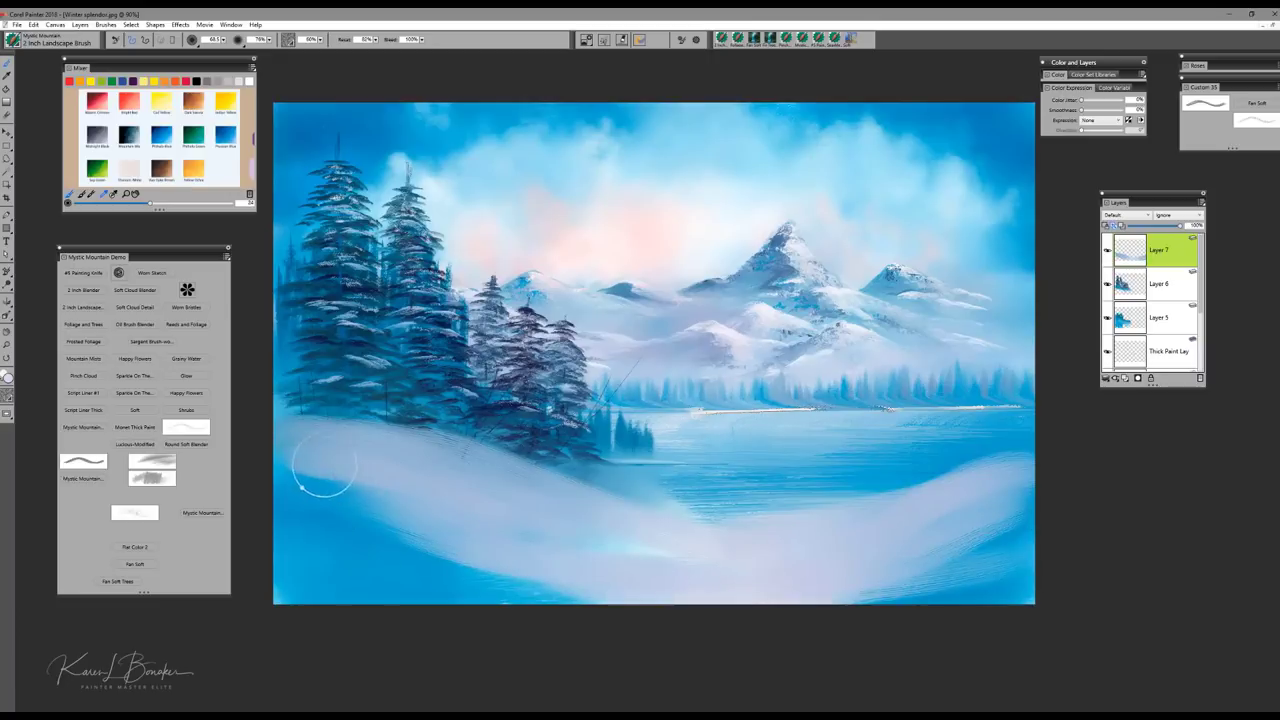
# Step: Fill the remaining blue foreground with long curved pale snow strokes along both banks and the canvas's lower edge
pyautogui.moveTo(323, 470); pyautogui.dragTo(592, 540)
pyautogui.moveTo(500, 465); pyautogui.dragTo(612, 524)
pyautogui.moveTo(1061, 487); pyautogui.dragTo(880, 540)
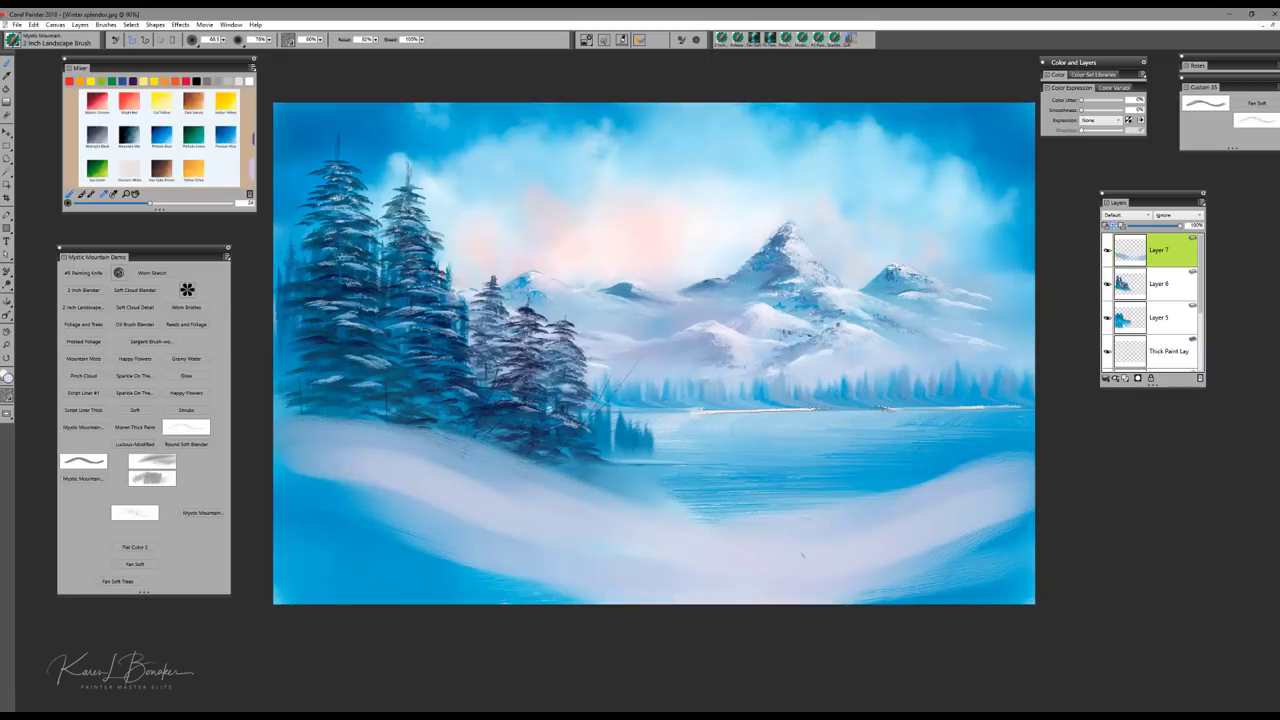
pyautogui.moveTo(1040, 545); pyautogui.dragTo(837, 606)
pyautogui.moveTo(251, 514); pyautogui.dragTo(667, 615)
pyautogui.moveTo(333, 550)
pyautogui.mouseDown()
pyautogui.moveTo(419, 579)
pyautogui.moveTo(705, 610)
pyautogui.mouseUp()
pyautogui.moveTo(520, 563)
pyautogui.mouseDown()
pyautogui.moveTo(1074, 558)
pyautogui.moveTo(645, 597)
pyautogui.mouseUp()
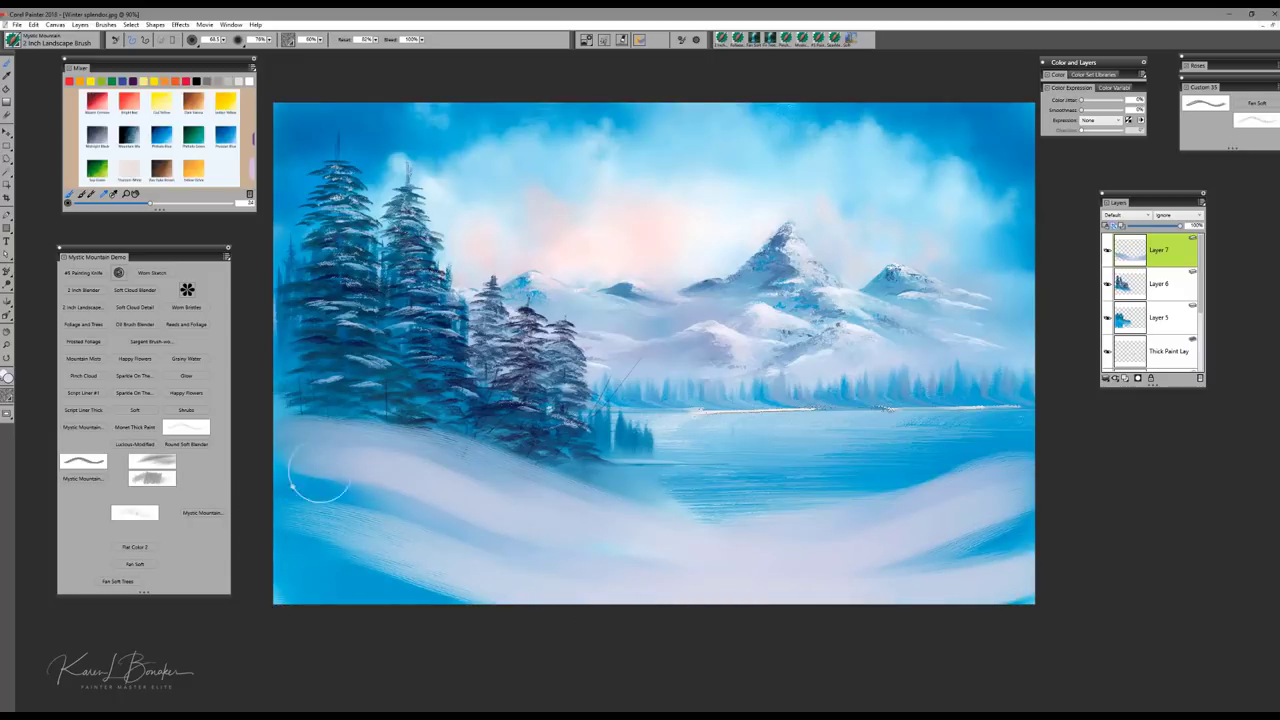
pyautogui.moveTo(323, 466); pyautogui.dragTo(630, 570)
pyautogui.moveTo(335, 500); pyautogui.dragTo(640, 610)
pyautogui.moveTo(273, 550)
pyautogui.mouseDown()
pyautogui.moveTo(357, 570)
pyautogui.moveTo(307, 573)
pyautogui.moveTo(567, 600)
pyautogui.mouseUp()
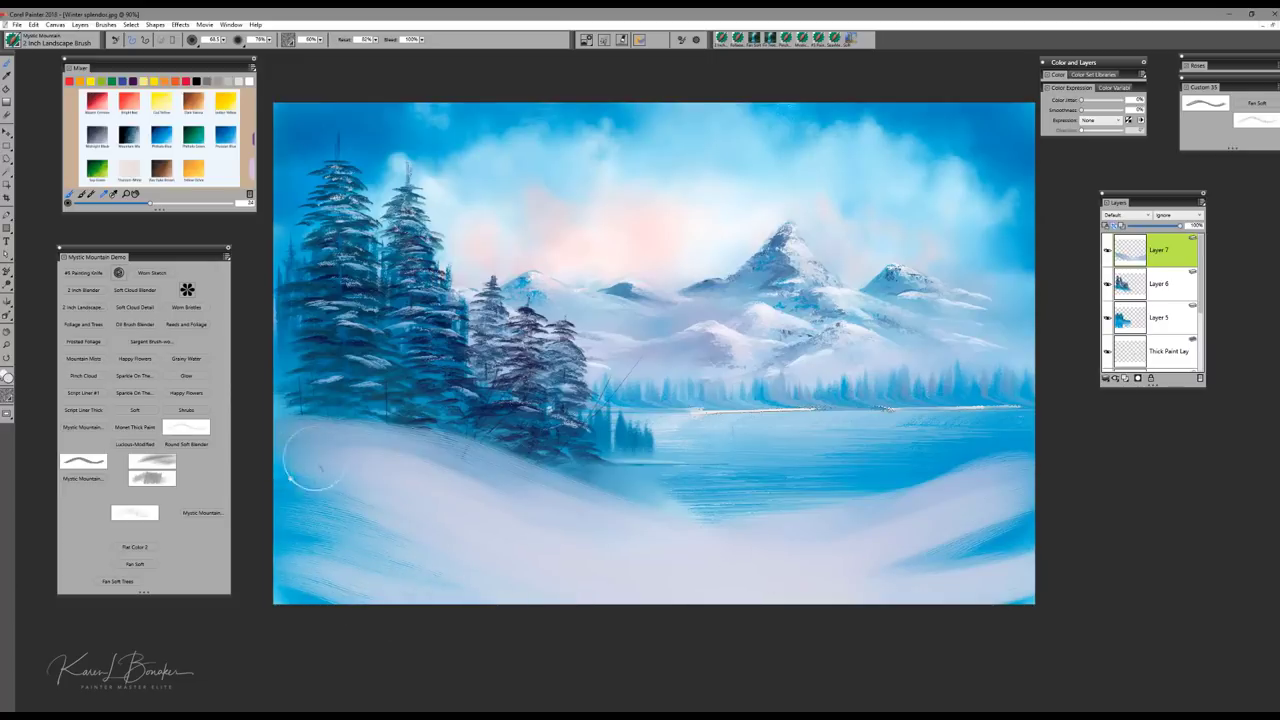
# Step: Brighten the snowbank crest with near-white strokes from below the firs across the shoreline to the right bank
pyautogui.moveTo(461, 458); pyautogui.dragTo(590, 510)
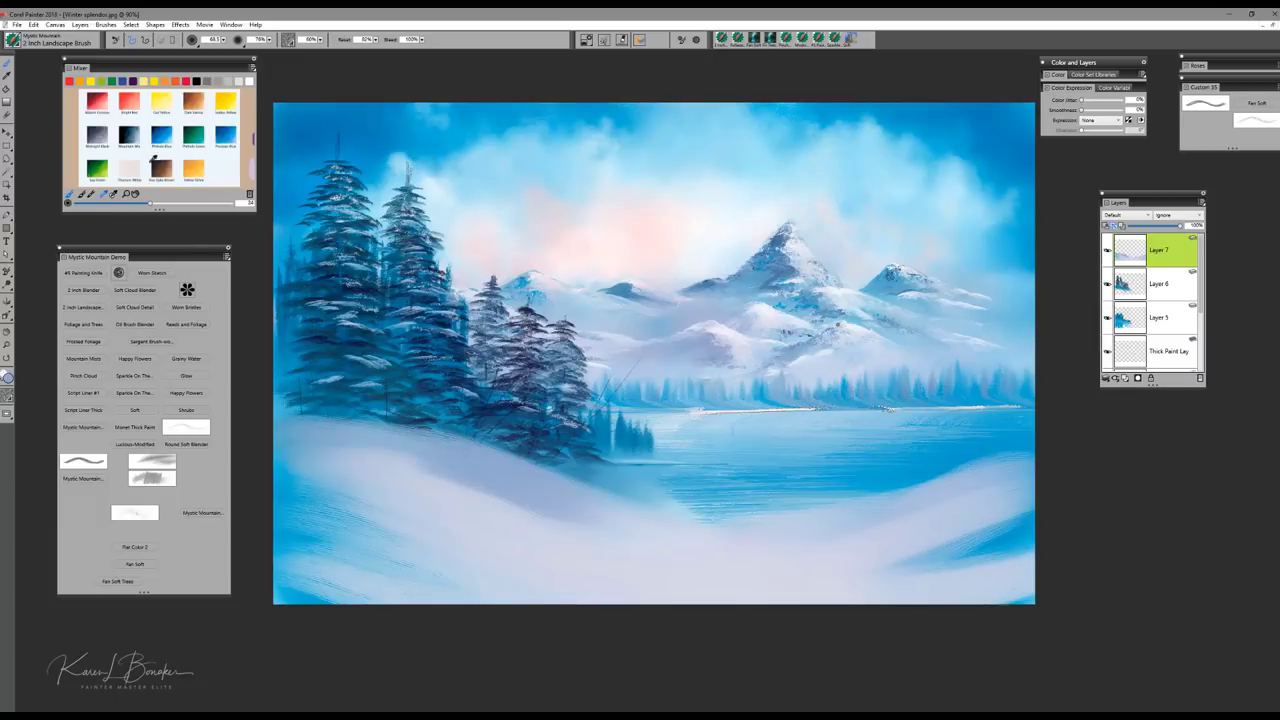
pyautogui.moveTo(427, 450); pyautogui.dragTo(737, 563)
pyautogui.moveTo(435, 432)
pyautogui.mouseDown()
pyautogui.moveTo(722, 553)
pyautogui.moveTo(873, 566)
pyautogui.moveTo(1060, 489)
pyautogui.moveTo(1034, 474)
pyautogui.moveTo(793, 554)
pyautogui.mouseUp()
pyautogui.moveTo(870, 545); pyautogui.dragTo(682, 545)
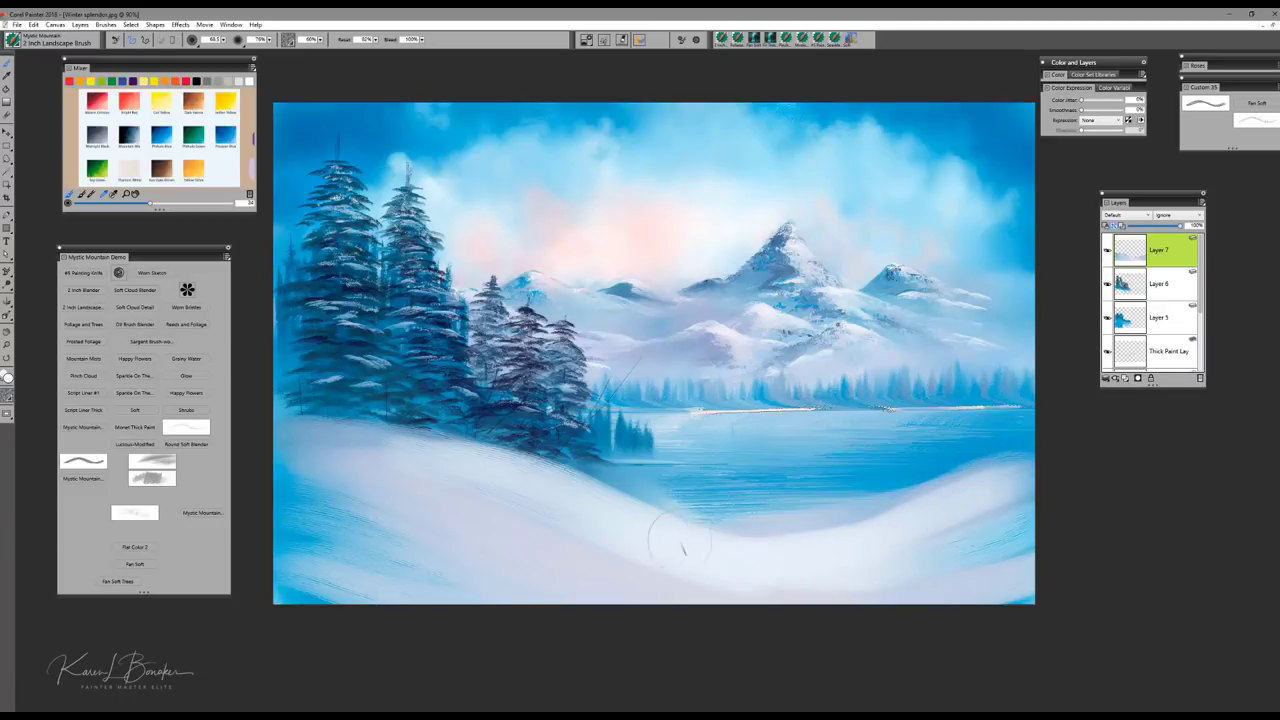
pyautogui.moveTo(575, 476); pyautogui.dragTo(700, 535)
pyautogui.moveTo(578, 474)
pyautogui.mouseDown()
pyautogui.moveTo(732, 542)
pyautogui.moveTo(900, 543)
pyautogui.mouseUp()
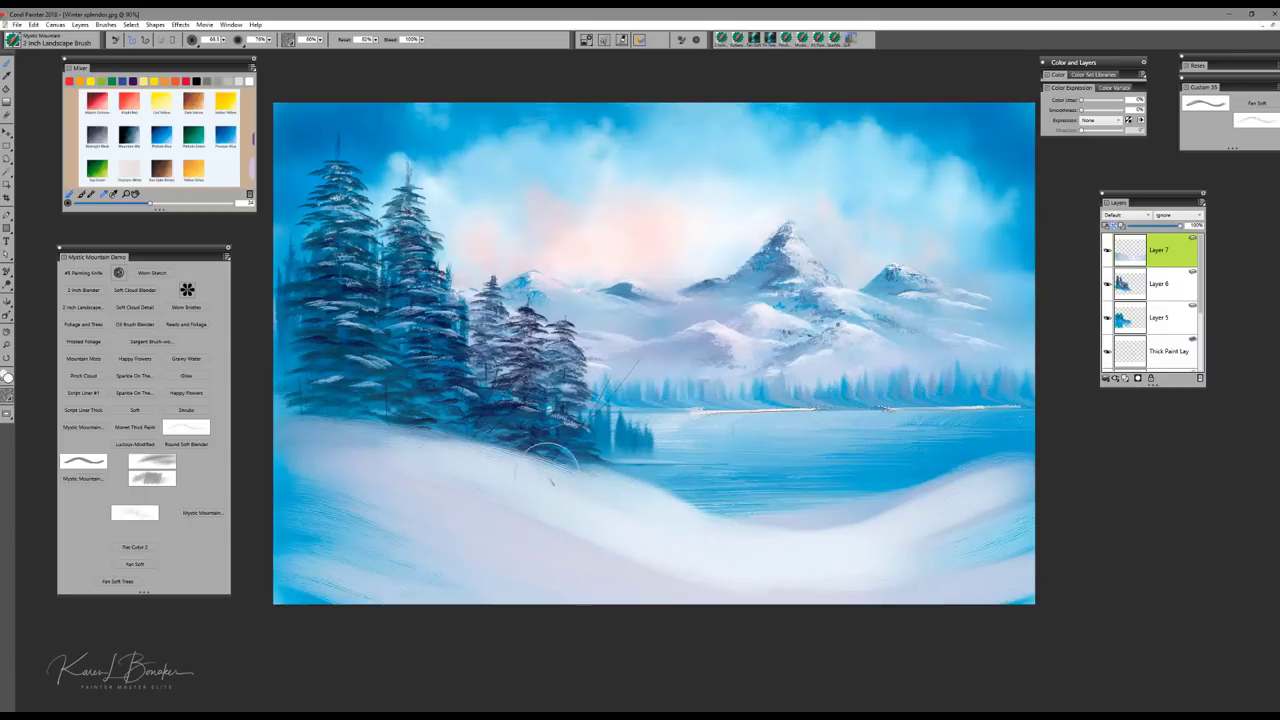
pyautogui.moveTo(548, 458)
pyautogui.mouseDown()
pyautogui.moveTo(692, 522)
pyautogui.moveTo(836, 555)
pyautogui.moveTo(1055, 522)
pyautogui.mouseUp()
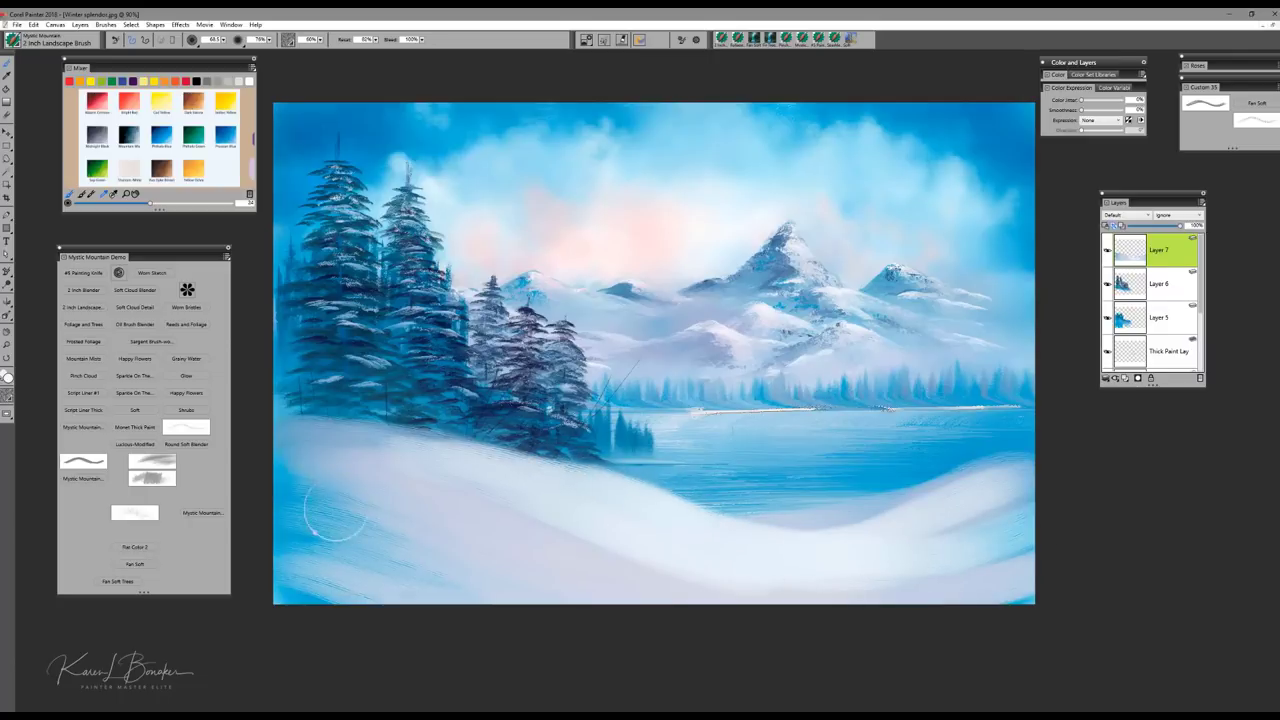
# Step: Add white highlights to the lower-left foreground snow, and extend the snow below the tallest firs to the canvas edge with a sampled colour
pyautogui.moveTo(342, 513); pyautogui.dragTo(512, 570)
pyautogui.moveTo(312, 537); pyautogui.dragTo(625, 598)
pyautogui.moveTo(457, 590)
pyautogui.mouseDown()
pyautogui.moveTo(315, 570)
pyautogui.moveTo(295, 534)
pyautogui.mouseUp()
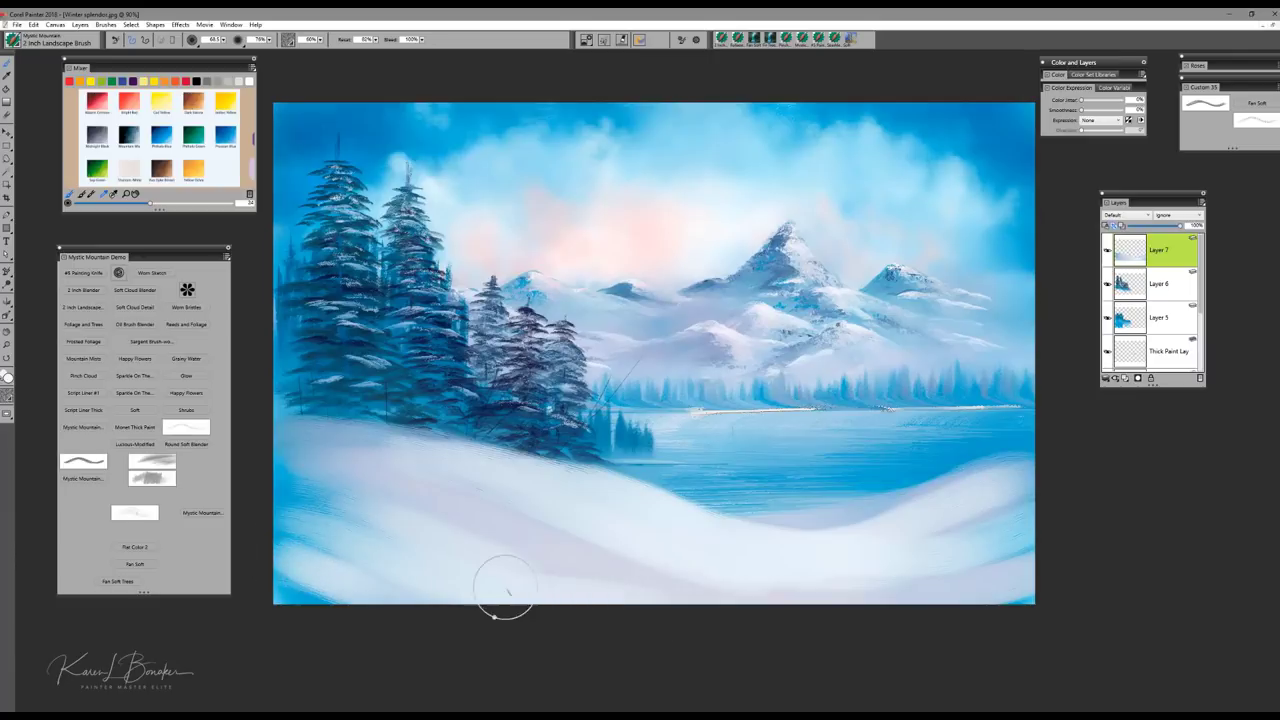
pyautogui.moveTo(505, 590)
pyautogui.mouseDown()
pyautogui.moveTo(1054, 581)
pyautogui.moveTo(950, 596)
pyautogui.moveTo(1042, 517)
pyautogui.moveTo(636, 596)
pyautogui.moveTo(290, 550)
pyautogui.mouseUp()
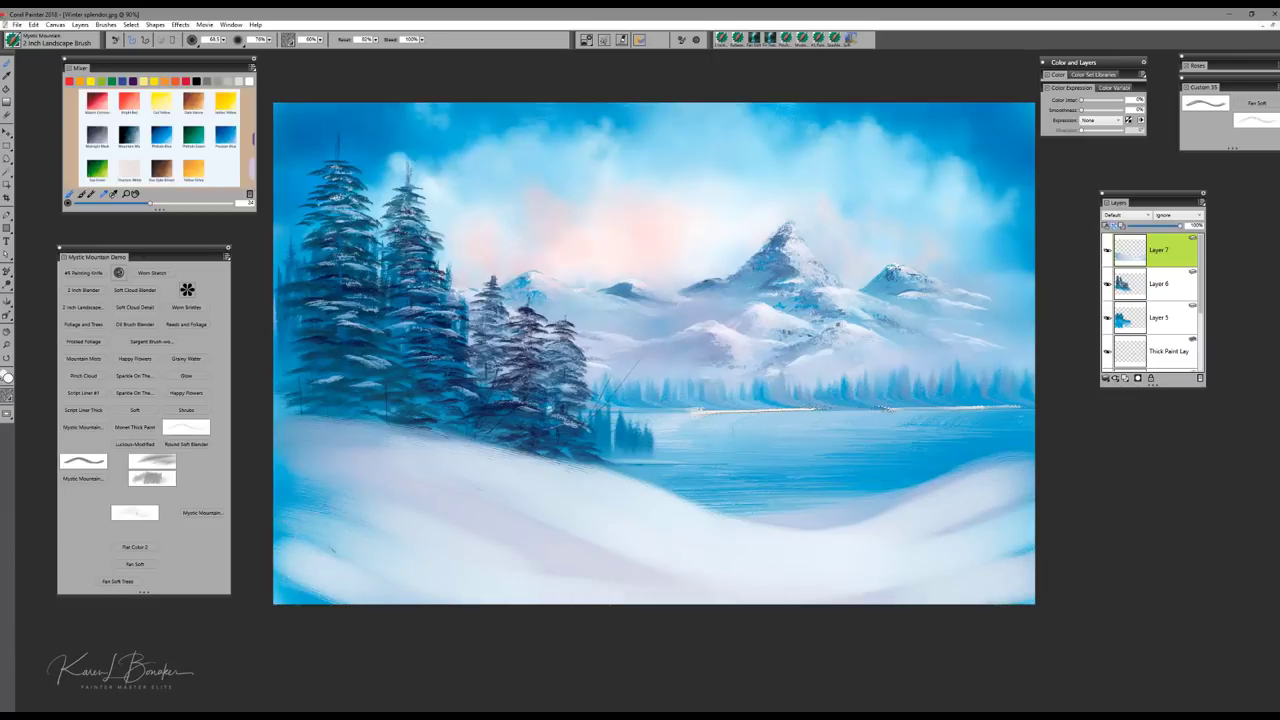
pyautogui.keyDown('alt'); pyautogui.click(418, 450); pyautogui.keyUp('alt')
pyautogui.moveTo(374, 440); pyautogui.dragTo(284, 430)
pyautogui.moveTo(372, 456); pyautogui.dragTo(264, 453)
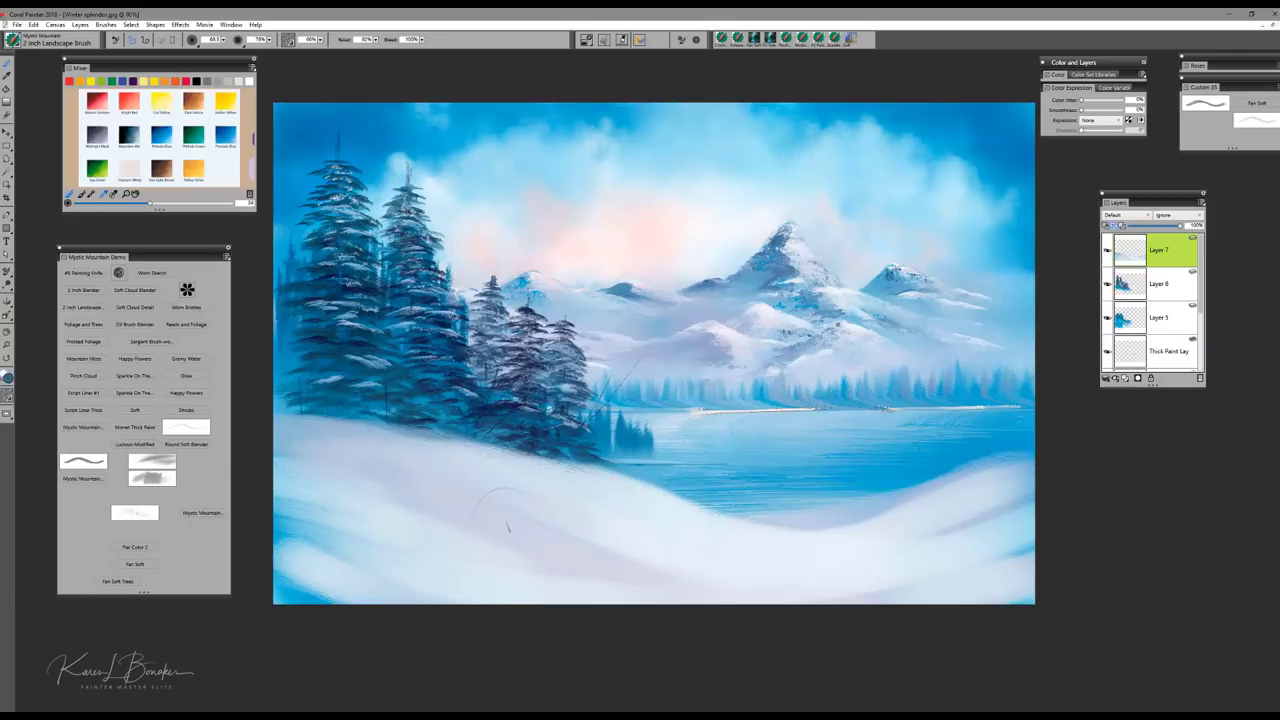
# Step: Brush curved blue-grey and light blue shadows through the foreground snowbanks, and readjust the brush's Resat for blending
pyautogui.moveTo(507, 527)
pyautogui.mouseDown()
pyautogui.moveTo(652, 579)
pyautogui.moveTo(794, 591)
pyautogui.moveTo(820, 575)
pyautogui.mouseUp()
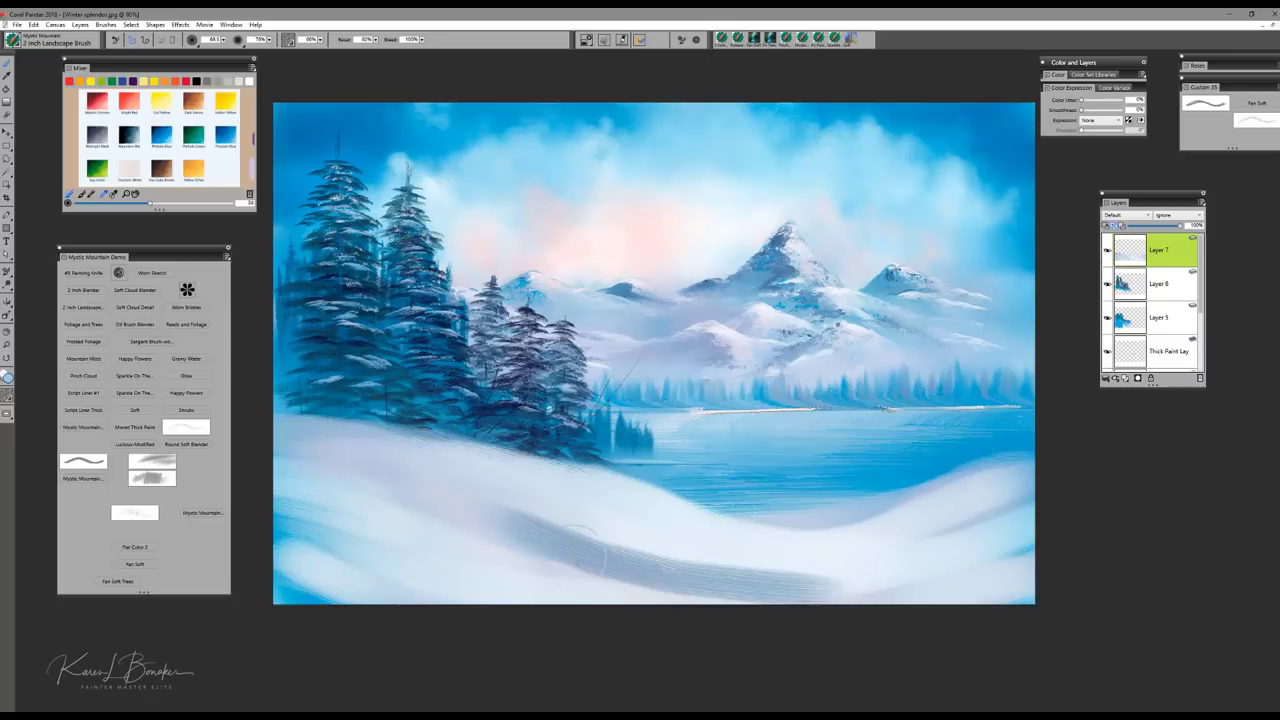
pyautogui.moveTo(576, 556)
pyautogui.mouseDown()
pyautogui.moveTo(649, 575)
pyautogui.moveTo(800, 595)
pyautogui.mouseUp()
pyautogui.moveTo(288, 528)
pyautogui.mouseDown()
pyautogui.moveTo(497, 585)
pyautogui.moveTo(678, 598)
pyautogui.mouseUp()
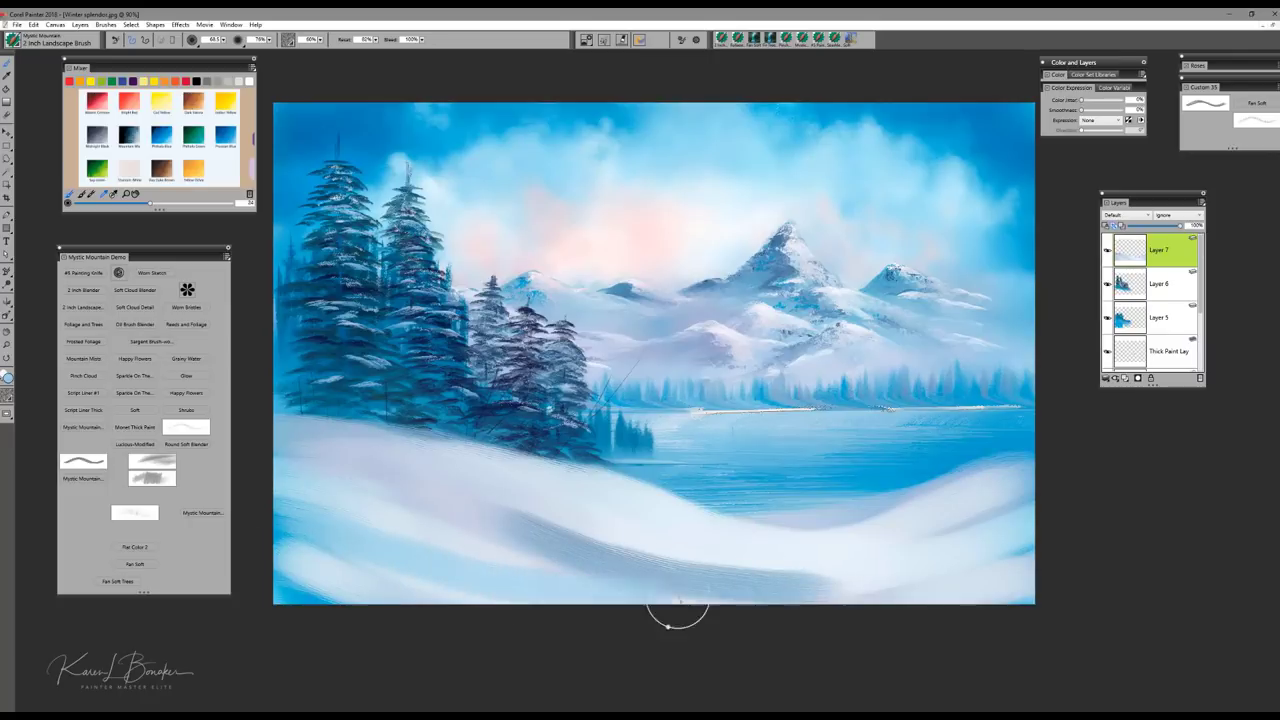
pyautogui.moveTo(1058, 562); pyautogui.dragTo(938, 579)
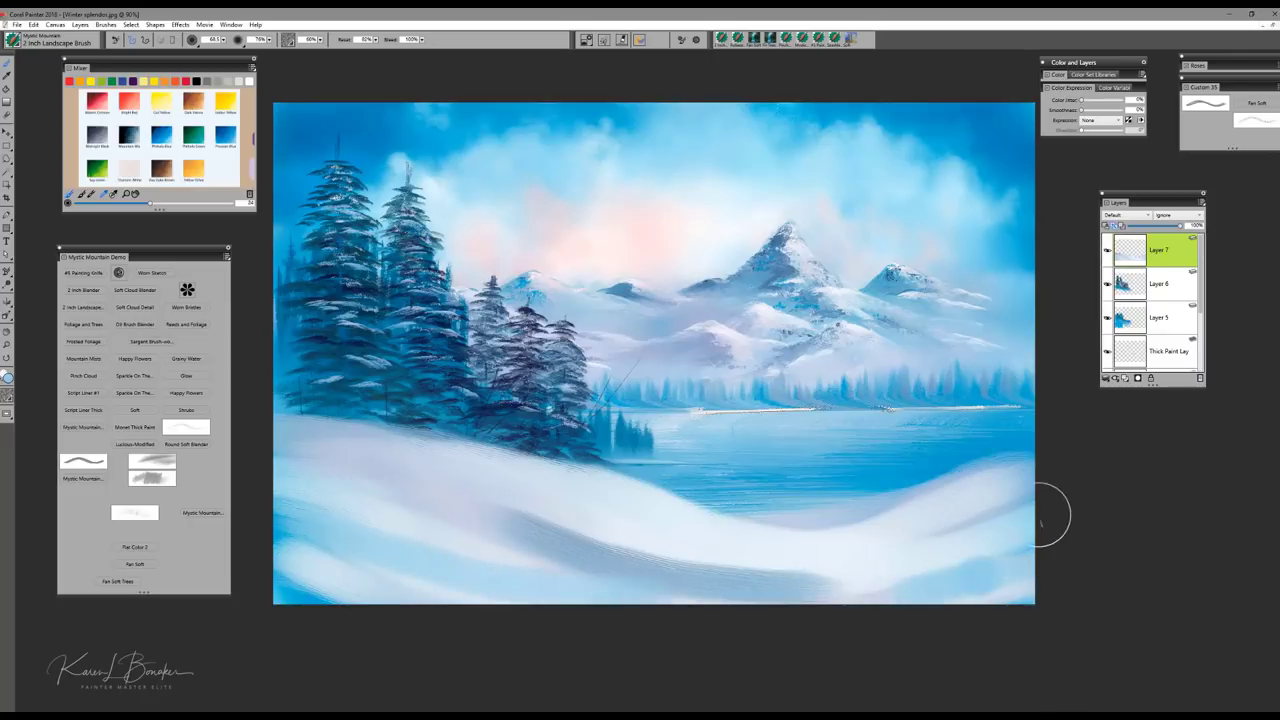
pyautogui.moveTo(1040, 515); pyautogui.dragTo(743, 604)
pyautogui.moveTo(943, 534)
pyautogui.mouseDown()
pyautogui.moveTo(802, 574)
pyautogui.moveTo(600, 580)
pyautogui.mouseUp()
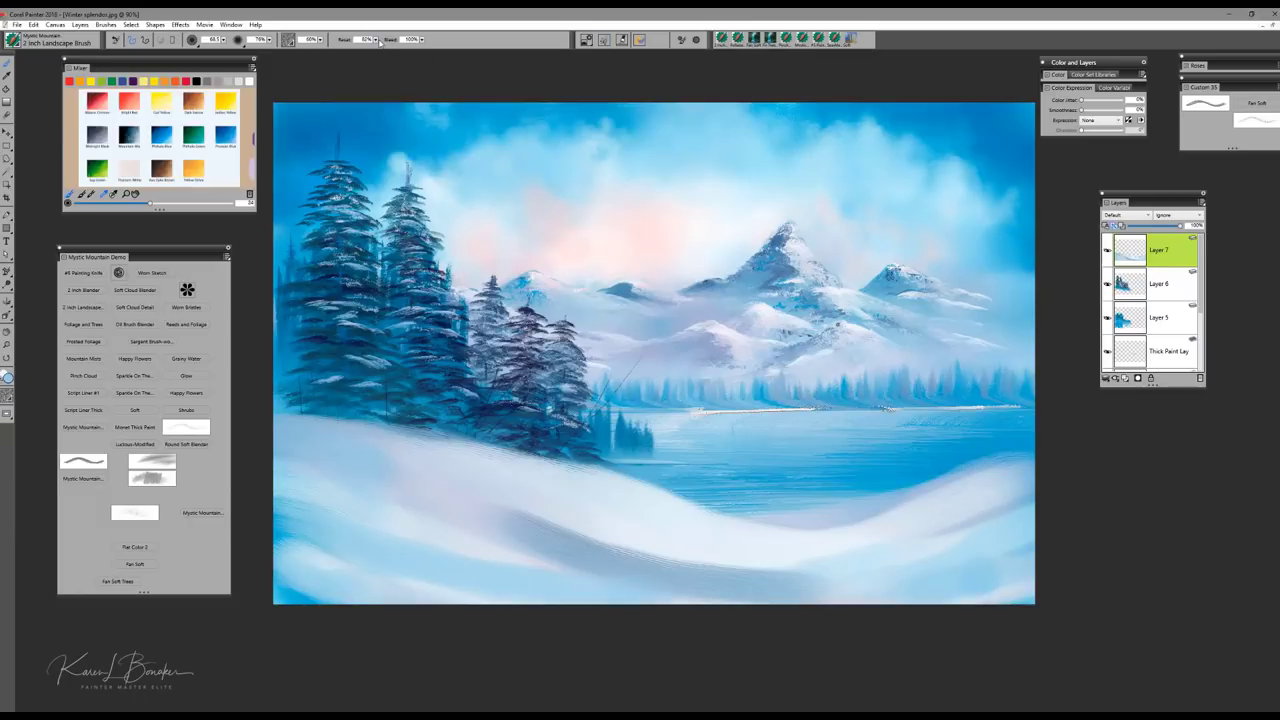
pyautogui.moveTo(377, 42); pyautogui.dragTo(232, 48)
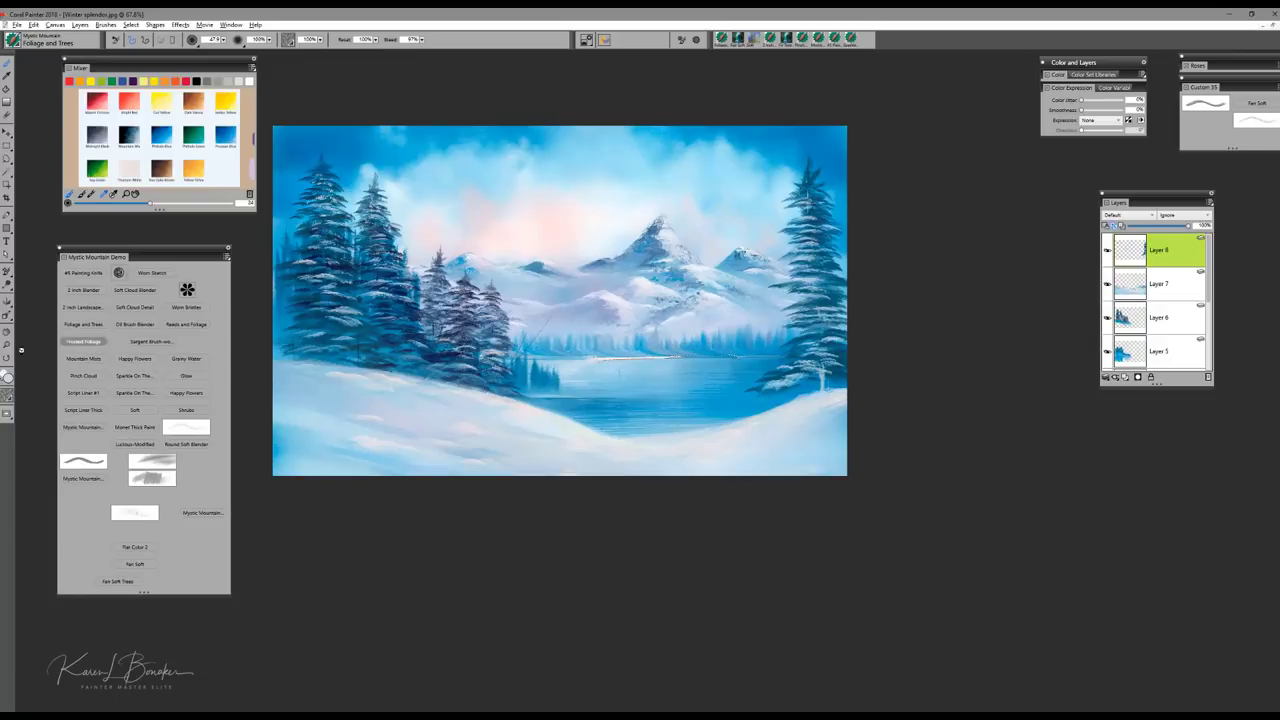
# Step: Stamp dark bushes along the base of the firs and the snowy shoreline with a reduced Frosted Foliage brush
pyautogui.click(84, 341)
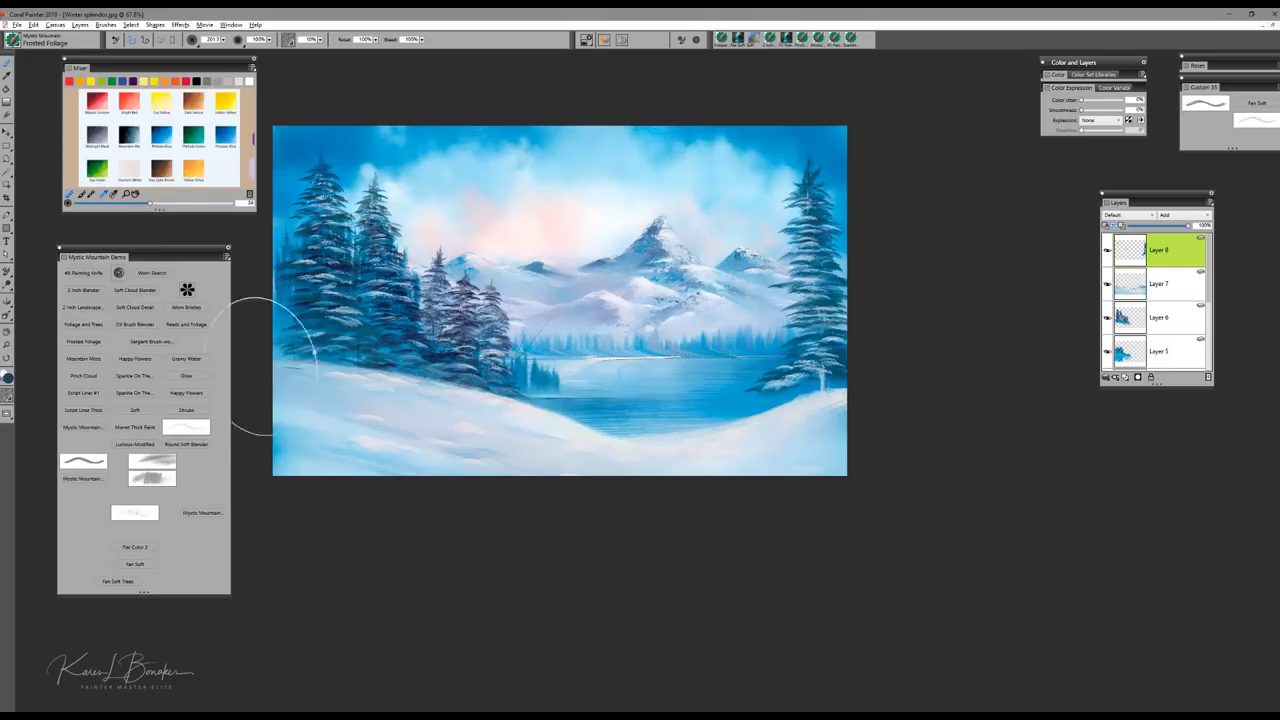
pyautogui.moveTo(412, 407)
pyautogui.mouseDown()
pyautogui.moveTo(361, 386)
pyautogui.moveTo(398, 372)
pyautogui.moveTo(377, 394)
pyautogui.moveTo(432, 361)
pyautogui.moveTo(412, 359)
pyautogui.moveTo(377, 392)
pyautogui.moveTo(352, 372)
pyautogui.moveTo(350, 390)
pyautogui.moveTo(299, 372)
pyautogui.moveTo(322, 395)
pyautogui.moveTo(384, 380)
pyautogui.moveTo(377, 412)
pyautogui.moveTo(317, 414)
pyautogui.moveTo(300, 409)
pyautogui.moveTo(395, 414)
pyautogui.moveTo(424, 400)
pyautogui.moveTo(427, 369)
pyautogui.moveTo(447, 394)
pyautogui.moveTo(484, 389)
pyautogui.moveTo(420, 385)
pyautogui.mouseUp()
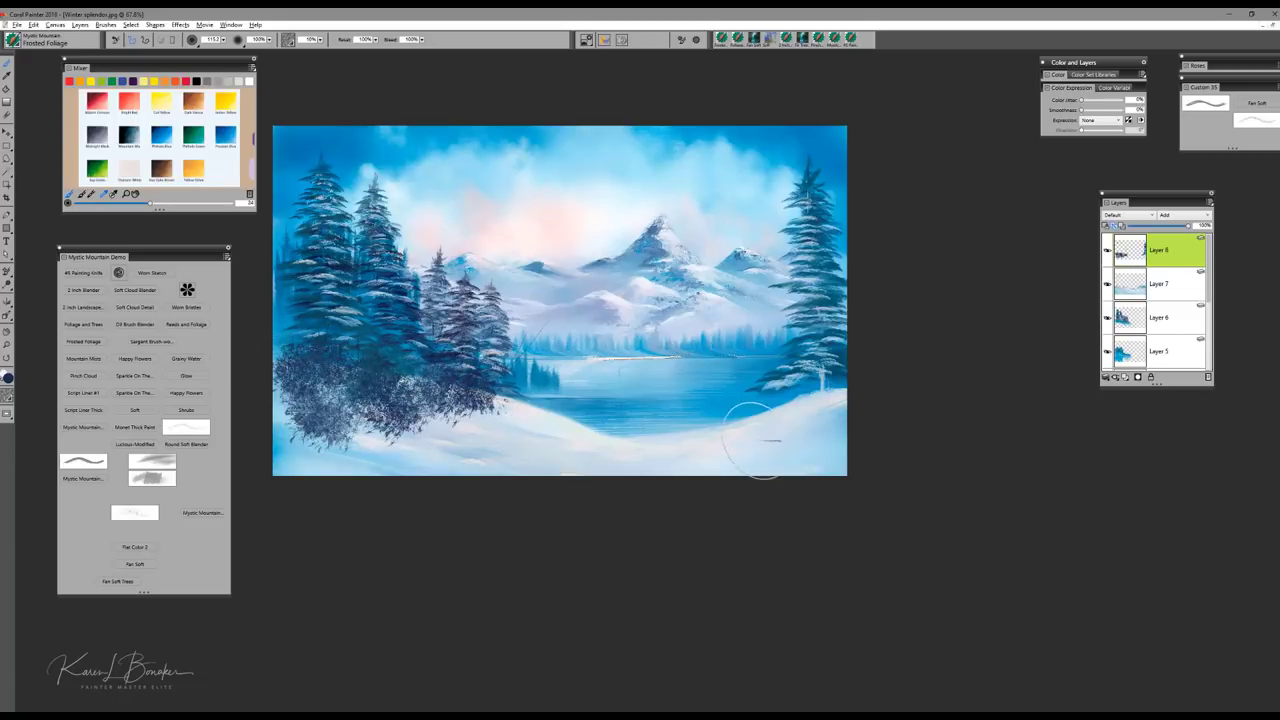
pyautogui.moveTo(781, 425)
pyautogui.mouseDown()
pyautogui.moveTo(796, 377)
pyautogui.moveTo(837, 398)
pyautogui.moveTo(812, 376)
pyautogui.moveTo(852, 378)
pyautogui.moveTo(785, 410)
pyautogui.moveTo(750, 409)
pyautogui.moveTo(740, 436)
pyautogui.moveTo(840, 425)
pyautogui.moveTo(734, 437)
pyautogui.moveTo(758, 419)
pyautogui.moveTo(698, 420)
pyautogui.moveTo(723, 421)
pyautogui.moveTo(651, 439)
pyautogui.moveTo(721, 425)
pyautogui.moveTo(588, 428)
pyautogui.moveTo(536, 414)
pyautogui.moveTo(621, 428)
pyautogui.moveTo(567, 404)
pyautogui.moveTo(388, 479)
pyautogui.moveTo(554, 433)
pyautogui.moveTo(492, 409)
pyautogui.moveTo(515, 407)
pyautogui.moveTo(507, 397)
pyautogui.moveTo(567, 427)
pyautogui.moveTo(487, 405)
pyautogui.mouseUp()
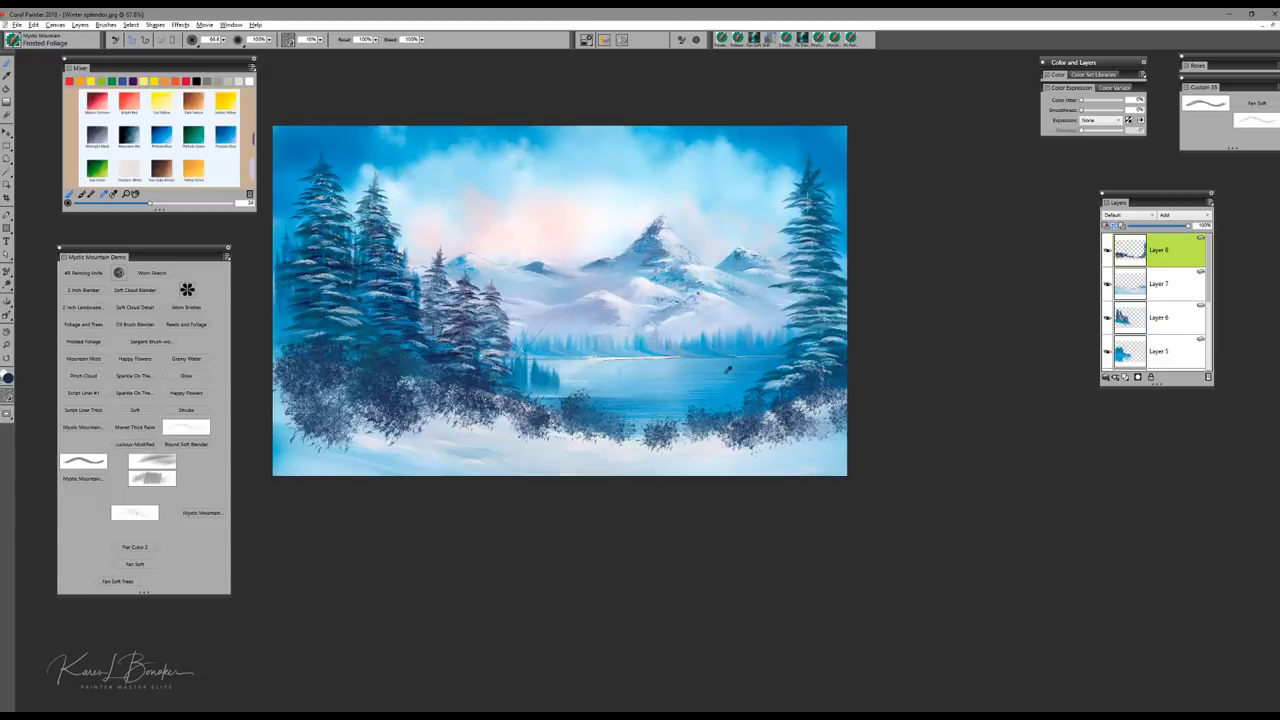
# Step: Frost the shoreline bushes on both banks with white and light blue Frosted Foliage dabs
pyautogui.moveTo(440, 385)
pyautogui.mouseDown()
pyautogui.moveTo(389, 369)
pyautogui.moveTo(408, 394)
pyautogui.moveTo(397, 366)
pyautogui.moveTo(424, 370)
pyautogui.moveTo(424, 383)
pyautogui.moveTo(380, 355)
pyautogui.moveTo(399, 390)
pyautogui.moveTo(365, 374)
pyautogui.moveTo(415, 408)
pyautogui.moveTo(299, 359)
pyautogui.moveTo(336, 358)
pyautogui.moveTo(318, 370)
pyautogui.moveTo(360, 403)
pyautogui.moveTo(450, 398)
pyautogui.moveTo(462, 380)
pyautogui.moveTo(480, 398)
pyautogui.moveTo(382, 410)
pyautogui.moveTo(298, 383)
pyautogui.moveTo(312, 350)
pyautogui.mouseUp()
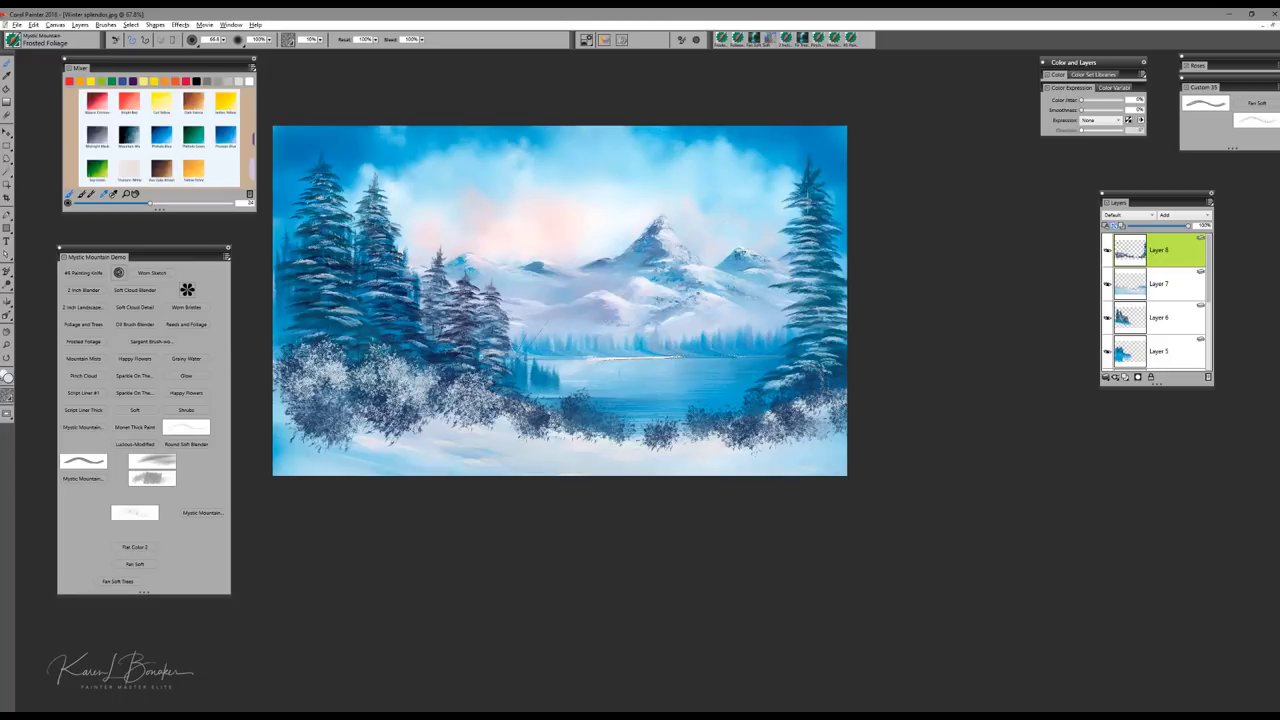
pyautogui.moveTo(589, 406)
pyautogui.mouseDown()
pyautogui.moveTo(575, 412)
pyautogui.moveTo(605, 420)
pyautogui.moveTo(520, 405)
pyautogui.mouseUp()
pyautogui.moveTo(740, 428)
pyautogui.mouseDown()
pyautogui.moveTo(745, 410)
pyautogui.moveTo(790, 398)
pyautogui.moveTo(798, 382)
pyautogui.moveTo(829, 388)
pyautogui.moveTo(757, 421)
pyautogui.moveTo(838, 376)
pyautogui.moveTo(710, 421)
pyautogui.moveTo(789, 420)
pyautogui.moveTo(664, 433)
pyautogui.moveTo(258, 396)
pyautogui.moveTo(303, 410)
pyautogui.moveTo(270, 408)
pyautogui.moveTo(272, 368)
pyautogui.moveTo(326, 419)
pyautogui.moveTo(354, 401)
pyautogui.moveTo(320, 405)
pyautogui.moveTo(350, 397)
pyautogui.moveTo(384, 411)
pyautogui.moveTo(431, 400)
pyautogui.moveTo(445, 418)
pyautogui.moveTo(495, 410)
pyautogui.moveTo(611, 436)
pyautogui.mouseUp()
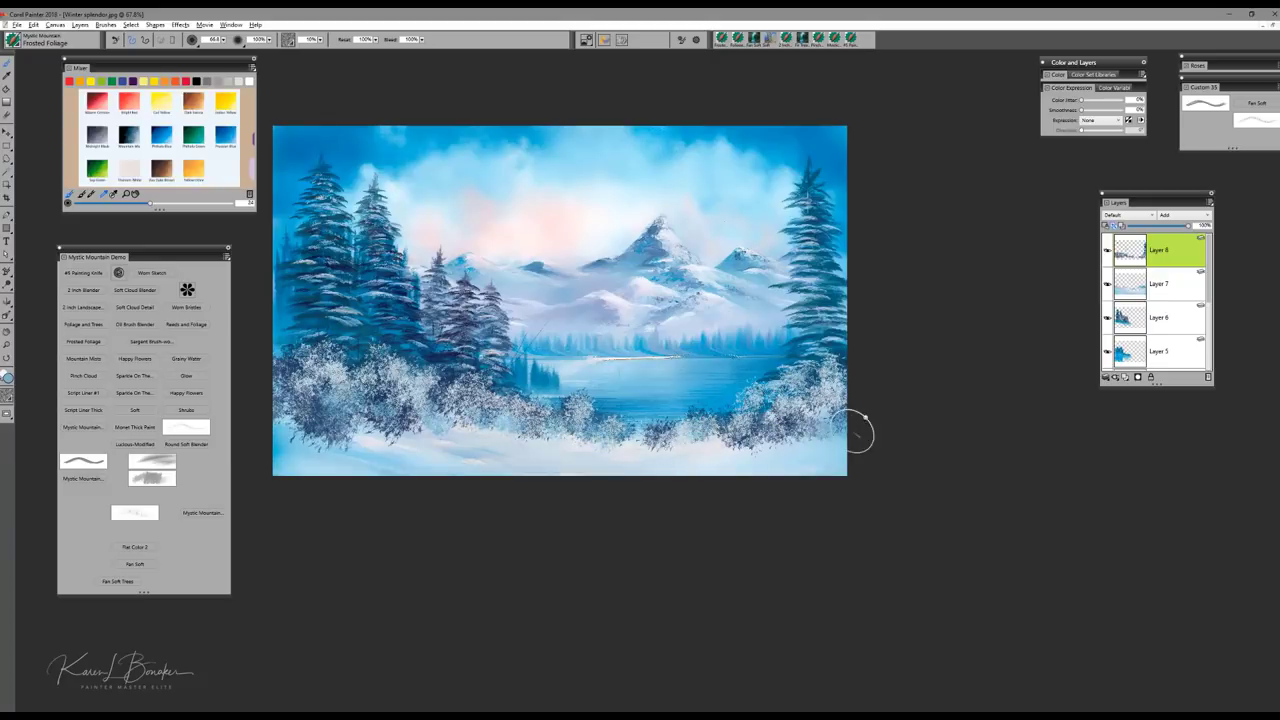
pyautogui.click(796, 453)
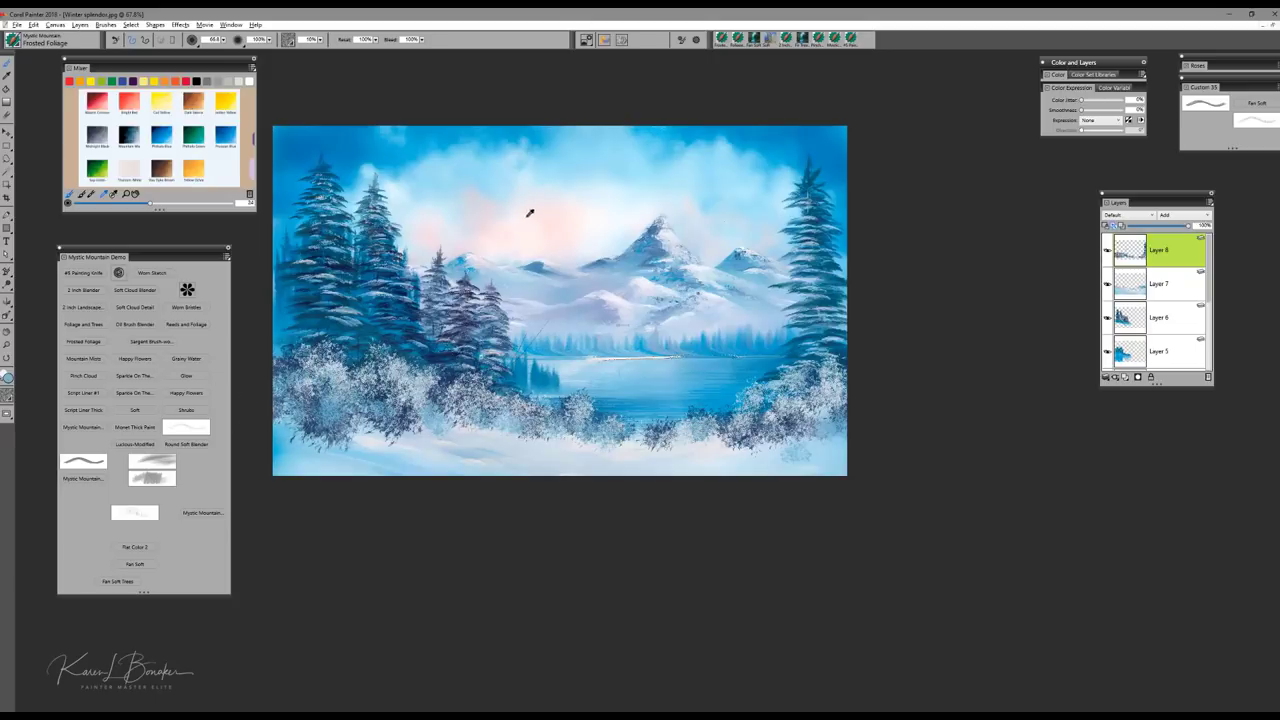
pyautogui.moveTo(427, 392)
pyautogui.mouseDown()
pyautogui.moveTo(432, 402)
pyautogui.moveTo(414, 406)
pyautogui.mouseUp()
pyautogui.moveTo(341, 390); pyautogui.dragTo(358, 393)
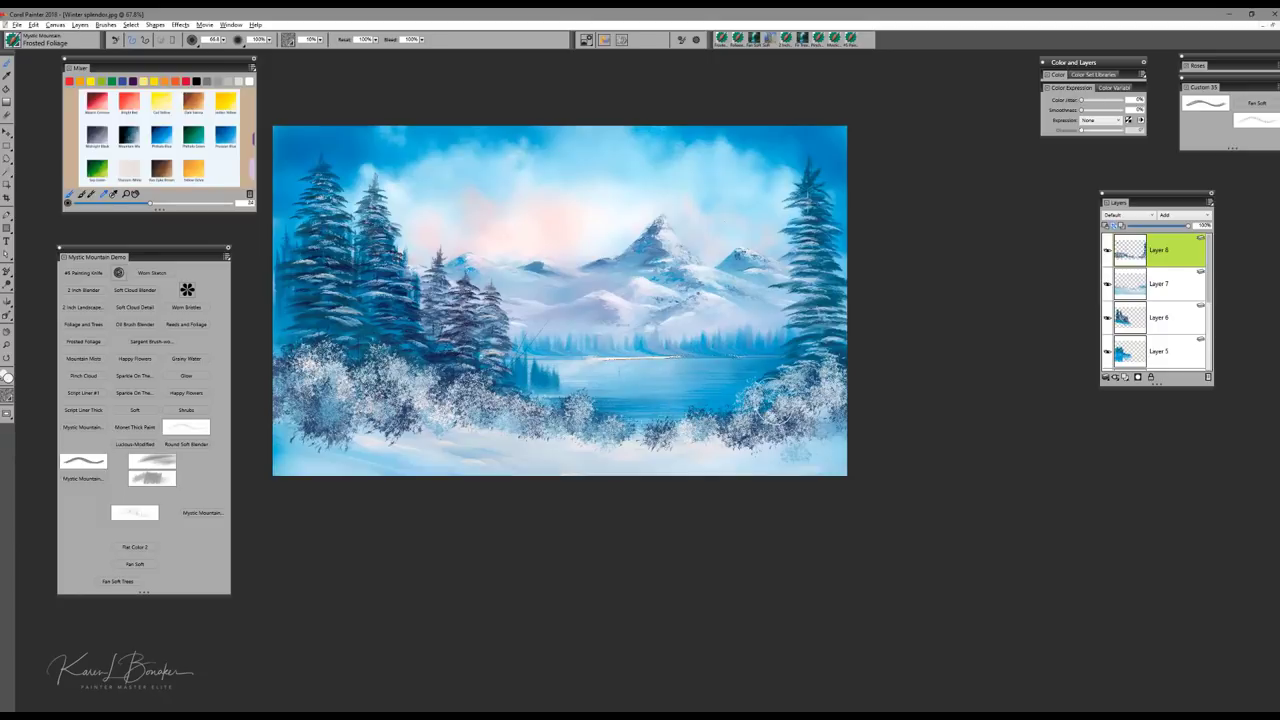
pyautogui.moveTo(798, 374); pyautogui.dragTo(806, 384)
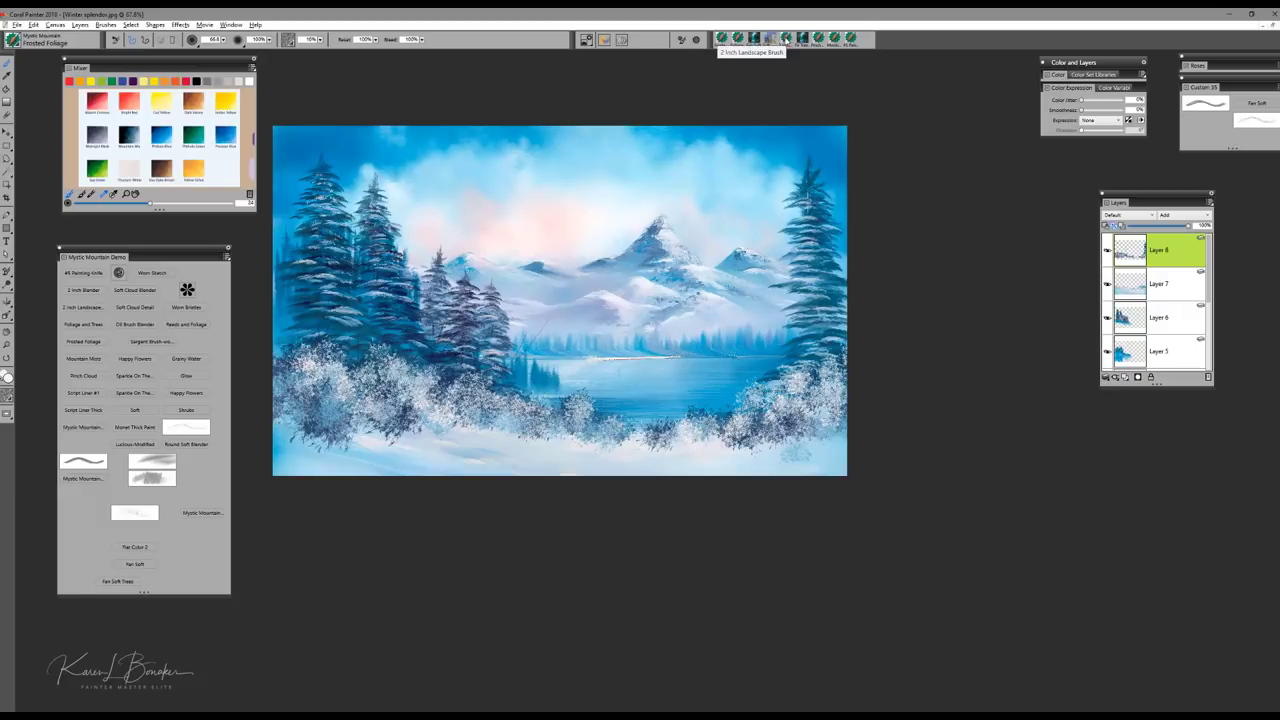
# Step: Blend the bushes' bases into the snow with the 2 Inch Landscape Brush at 0% Resat, and stroke snow drifts below them with Fan Soft
pyautogui.click(786, 38)
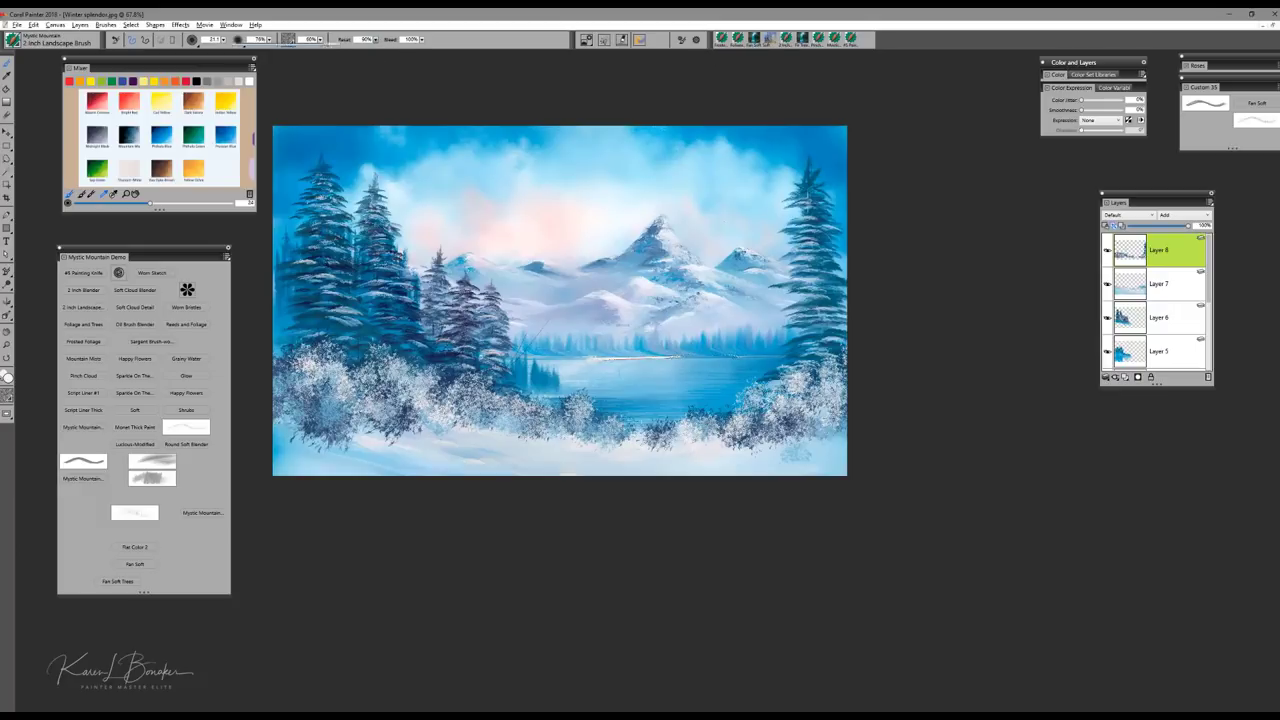
pyautogui.moveTo(325, 45); pyautogui.dragTo(237, 45)
pyautogui.moveTo(461, 436); pyautogui.dragTo(477, 436)
pyautogui.moveTo(337, 435); pyautogui.dragTo(347, 438)
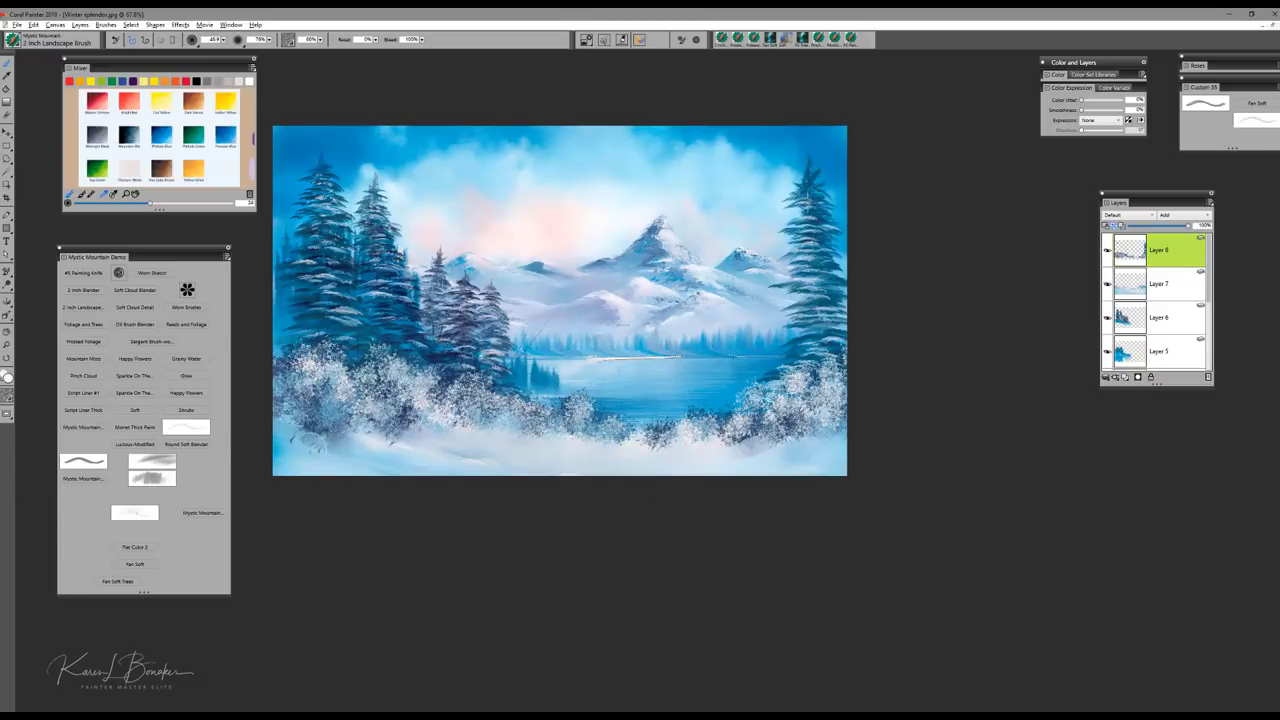
pyautogui.moveTo(341, 440); pyautogui.dragTo(334, 429)
pyautogui.click(769, 40)
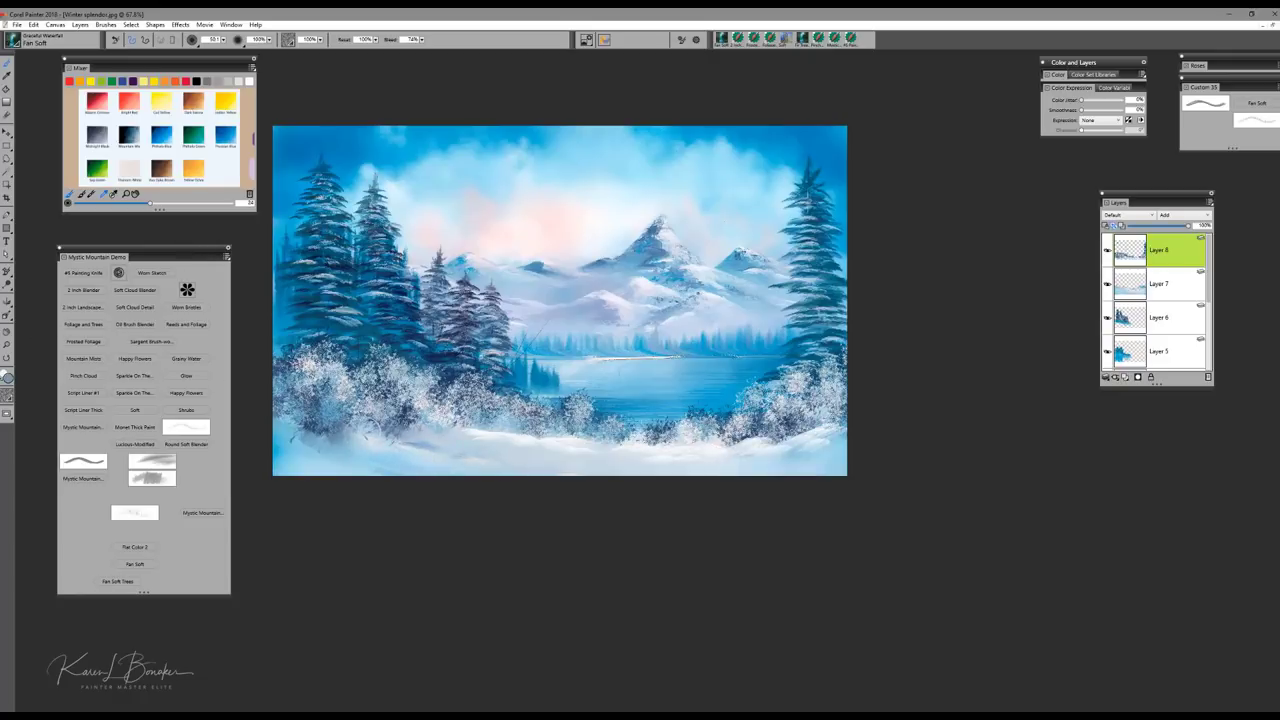
pyautogui.moveTo(338, 446); pyautogui.dragTo(360, 452)
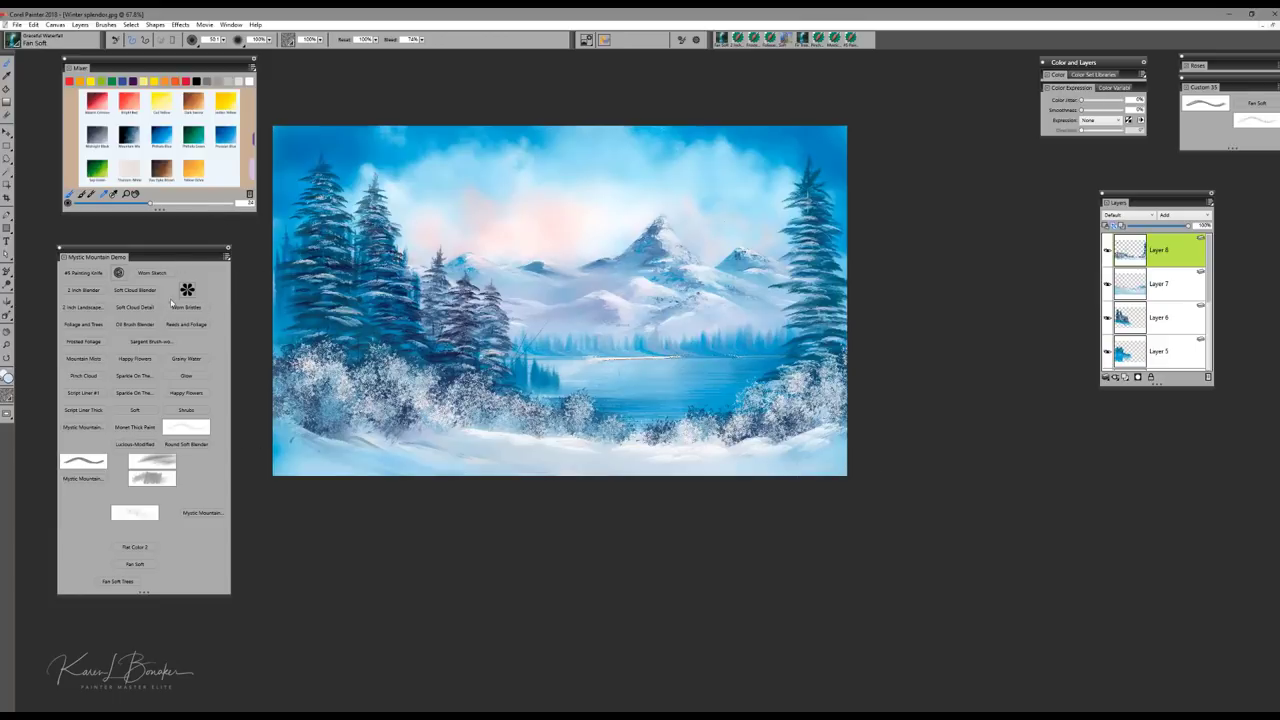
# Step: Set up the Foliage and Trees brush with a high-contrast texture from Watercolor Papers and check its Paper-sourced dab stencil
pyautogui.click(83, 324)
pyautogui.click(289, 39)
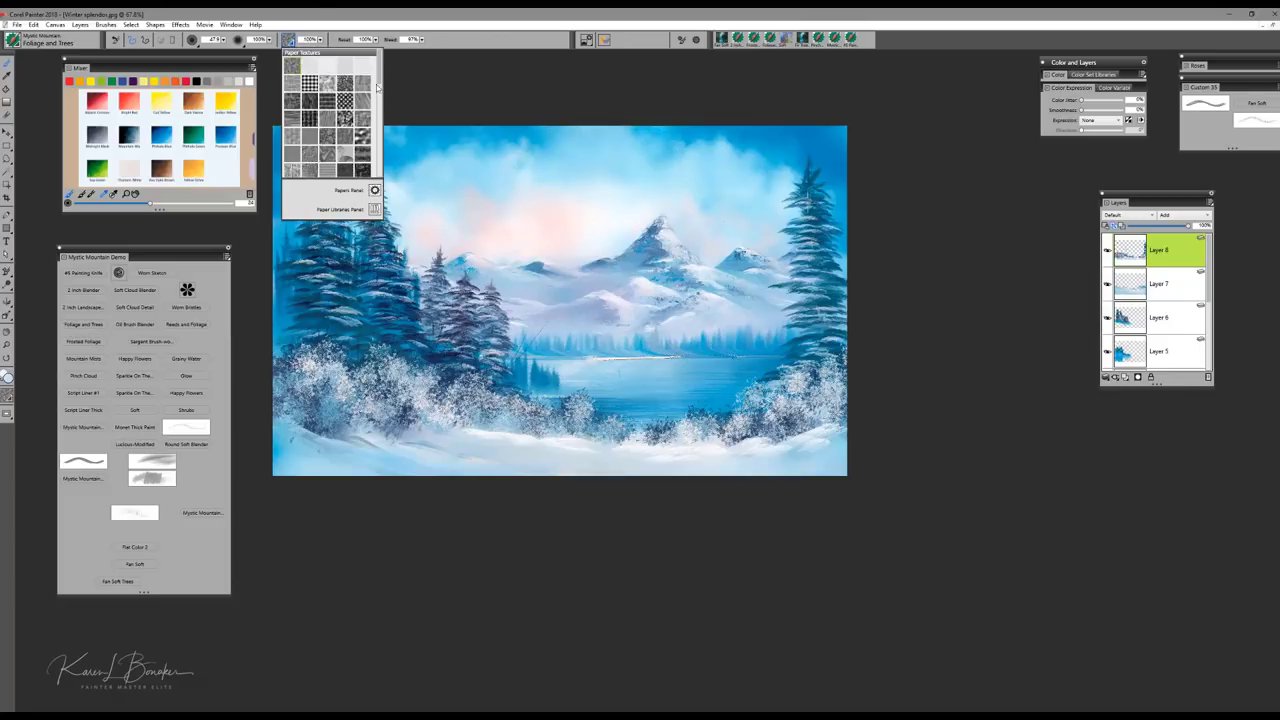
pyautogui.scroll(-5, 370, 100)
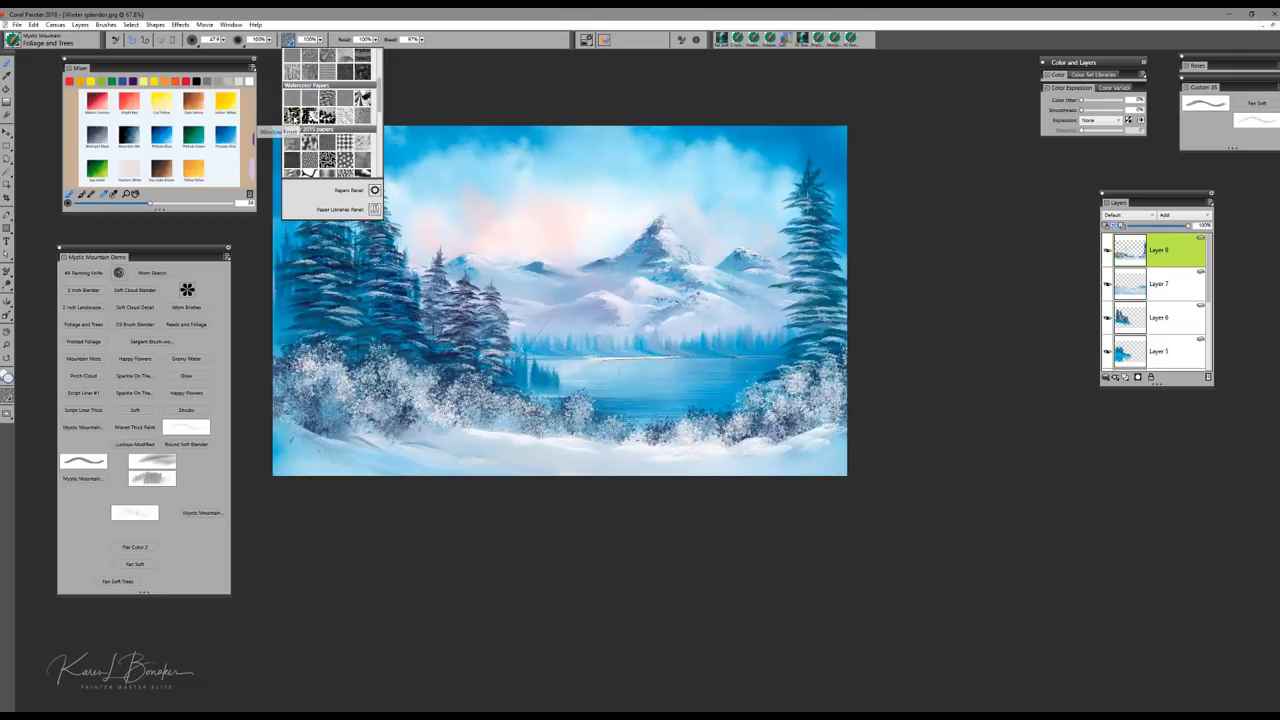
pyautogui.click(293, 118)
pyautogui.click(586, 41)
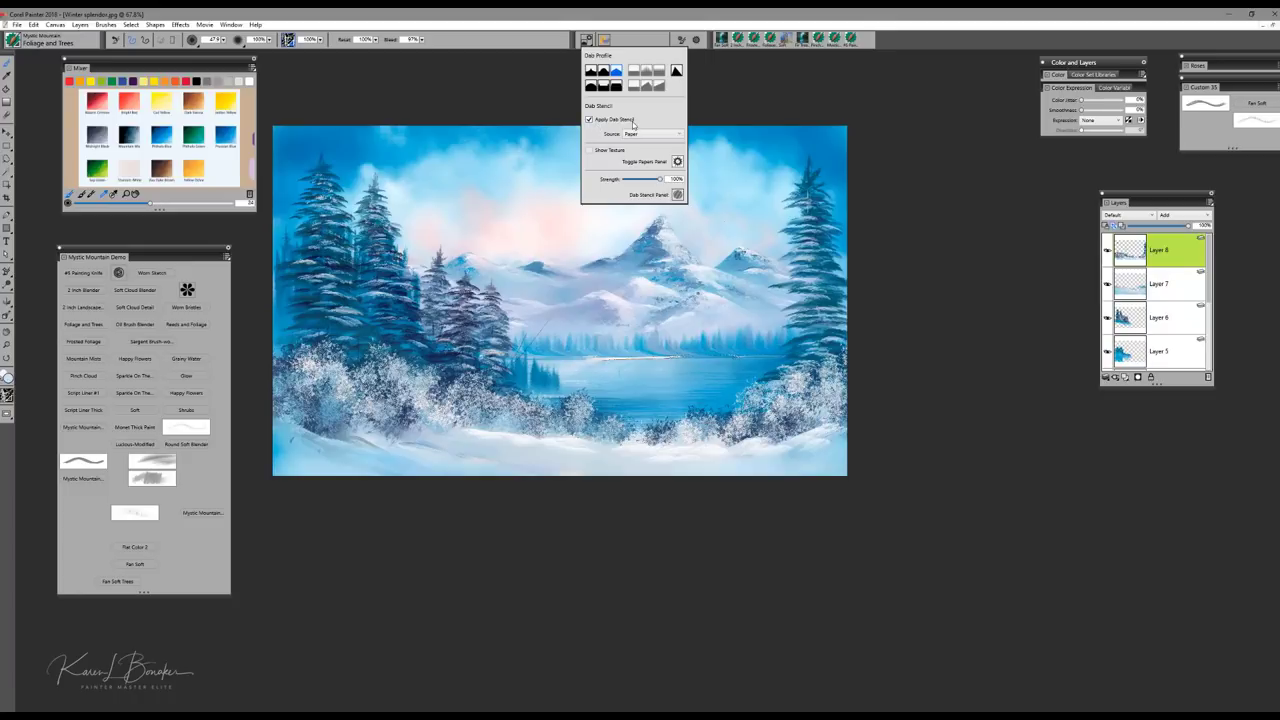
pyautogui.click(504, 401)
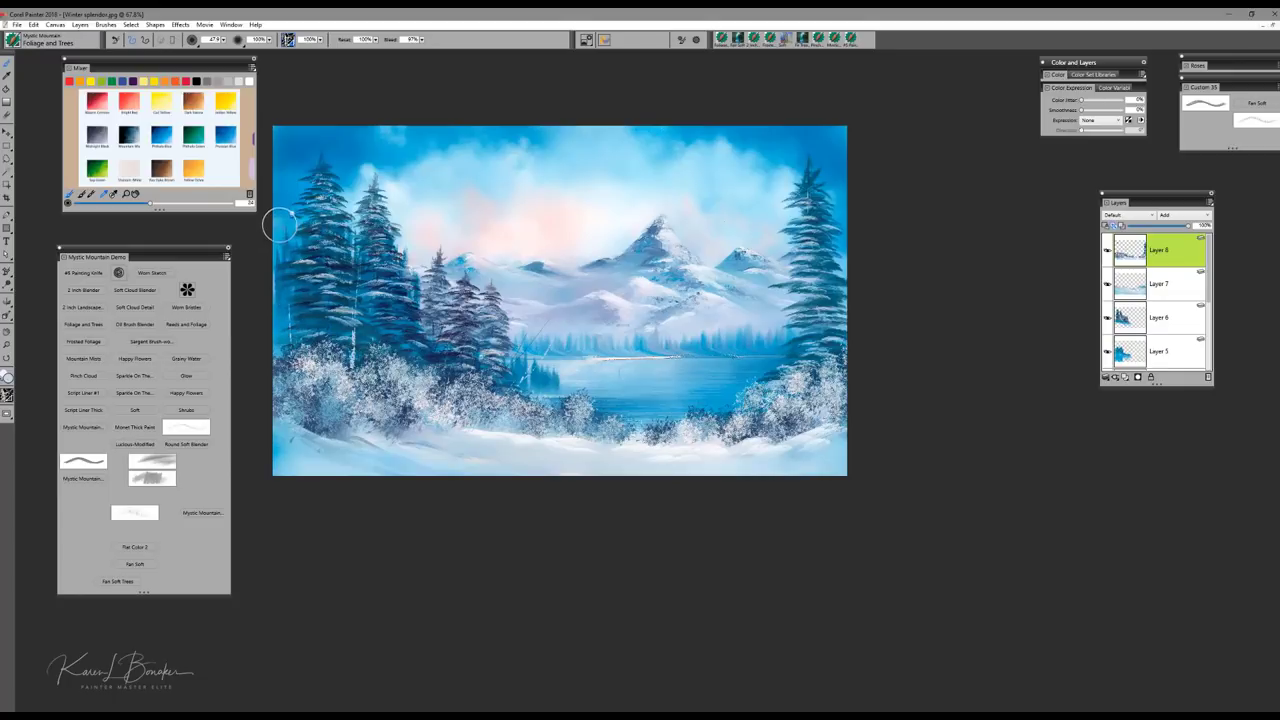
# Step: Stroke thin pale trunks and bare branches among the firs and bushes on both banks, sampling a colour from the snowy bushes
pyautogui.moveTo(296, 326)
pyautogui.mouseDown()
pyautogui.moveTo(302, 217)
pyautogui.moveTo(283, 334)
pyautogui.mouseUp()
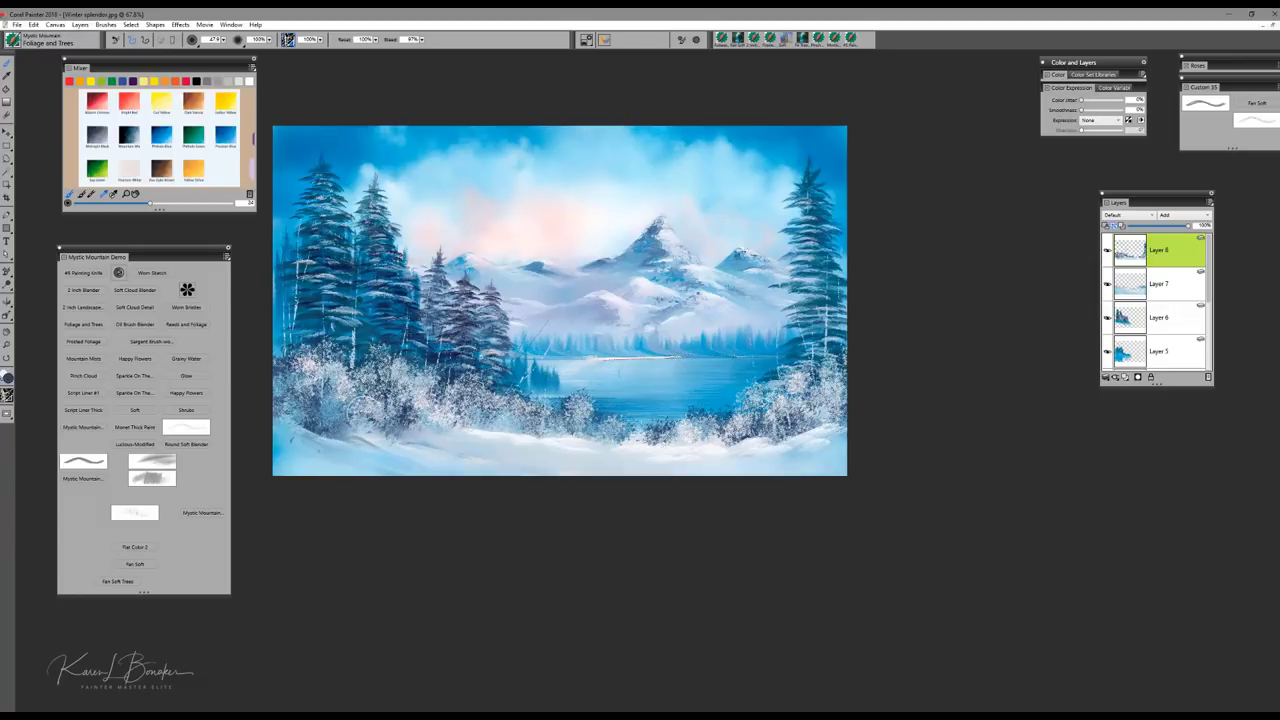
pyautogui.keyDown('alt'); pyautogui.click(382, 434); pyautogui.keyUp('alt')
pyautogui.moveTo(389, 366); pyautogui.dragTo(403, 310)
pyautogui.moveTo(837, 283); pyautogui.dragTo(828, 299)
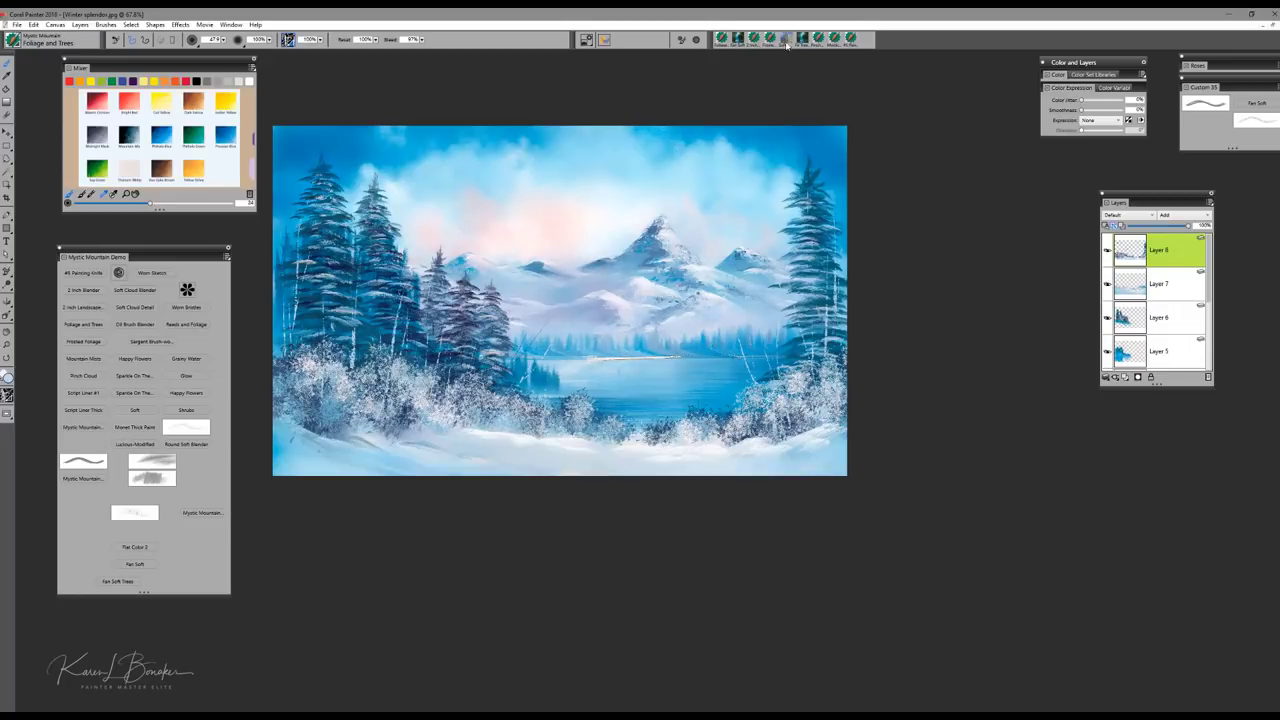
# Step: Add textured dark blue Fan Soft strokes to the central mountain peak and its lower slopes, using the paper dab stencil
pyautogui.click(740, 38)
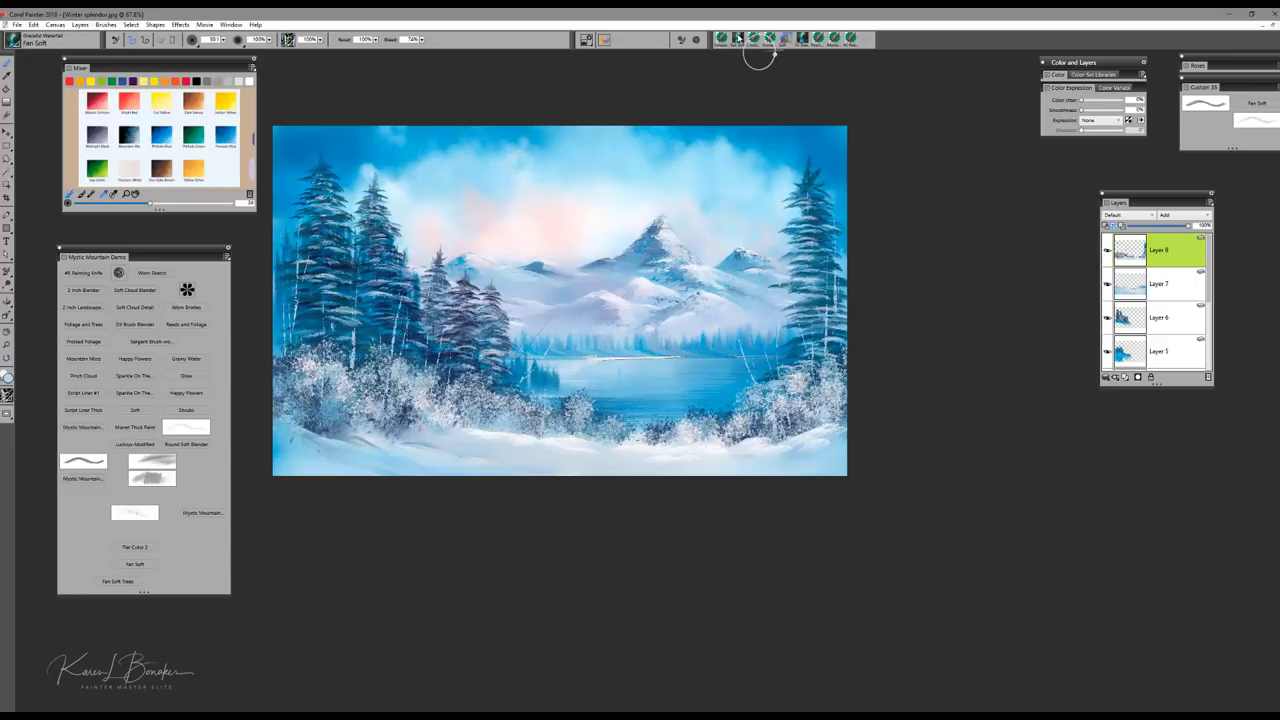
pyautogui.click(586, 40)
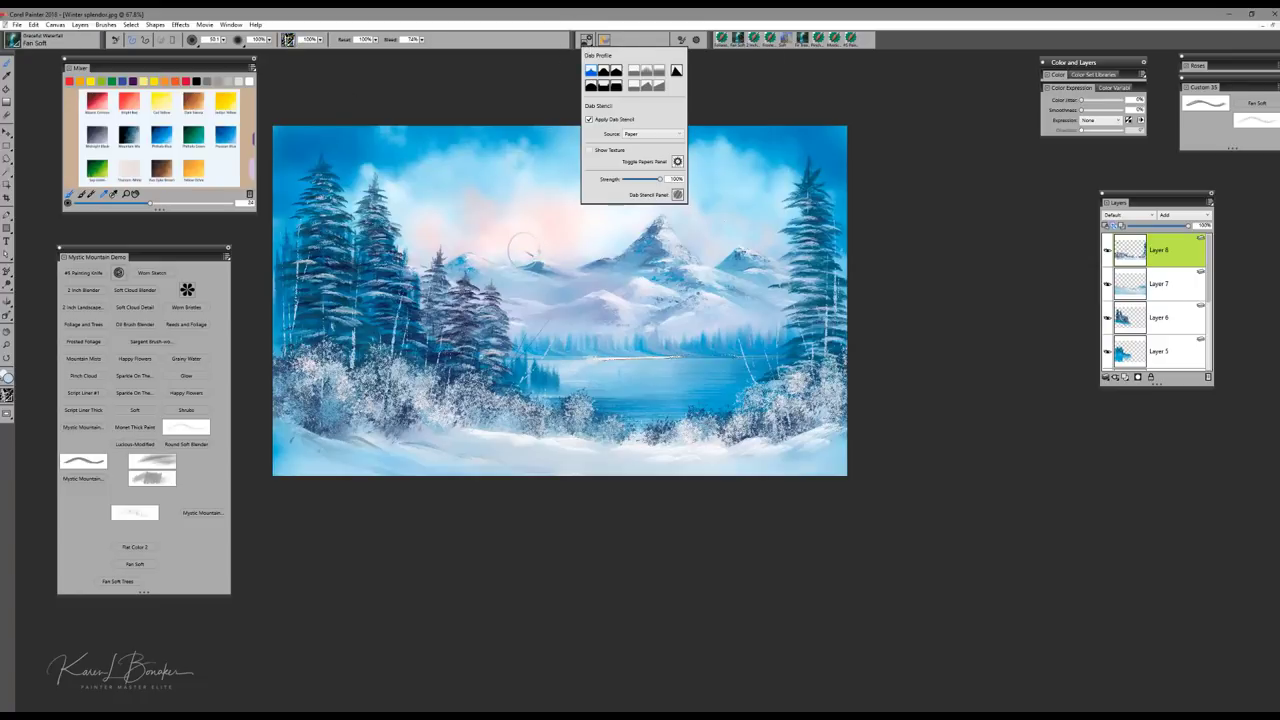
pyautogui.click(568, 228)
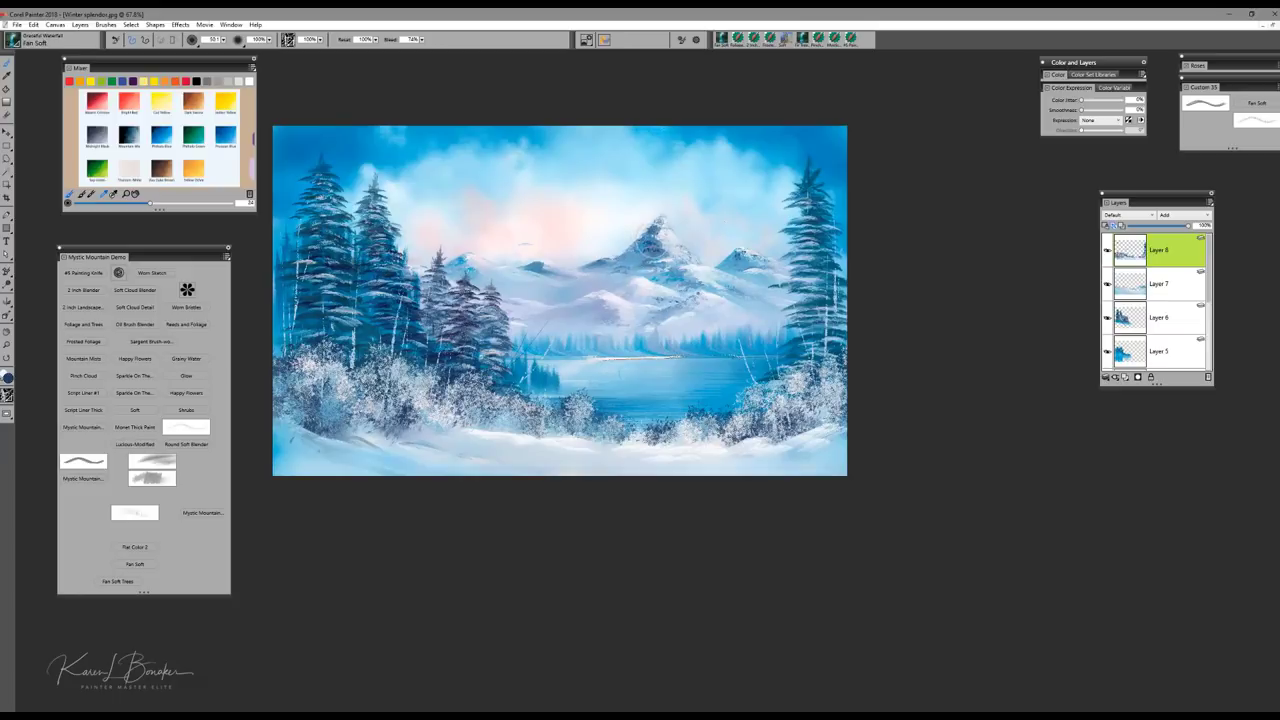
pyautogui.moveTo(648, 231)
pyautogui.mouseDown()
pyautogui.moveTo(655, 262)
pyautogui.moveTo(653, 231)
pyautogui.moveTo(641, 258)
pyautogui.mouseUp()
pyautogui.moveTo(691, 308); pyautogui.dragTo(697, 303)
# Step: Add a new layer and glaze soft pale mist over the mountain slopes with the Soft brush
pyautogui.click(1104, 376)
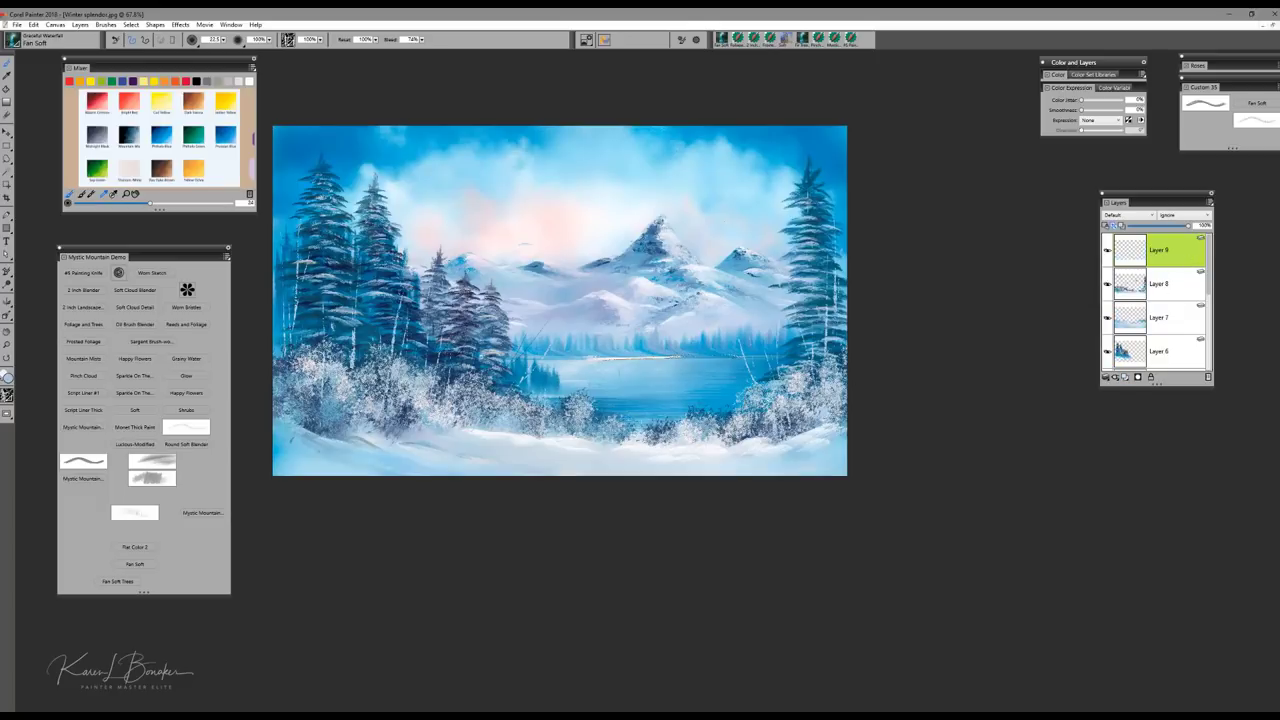
pyautogui.click(135, 410)
pyautogui.moveTo(660, 307); pyautogui.dragTo(715, 278)
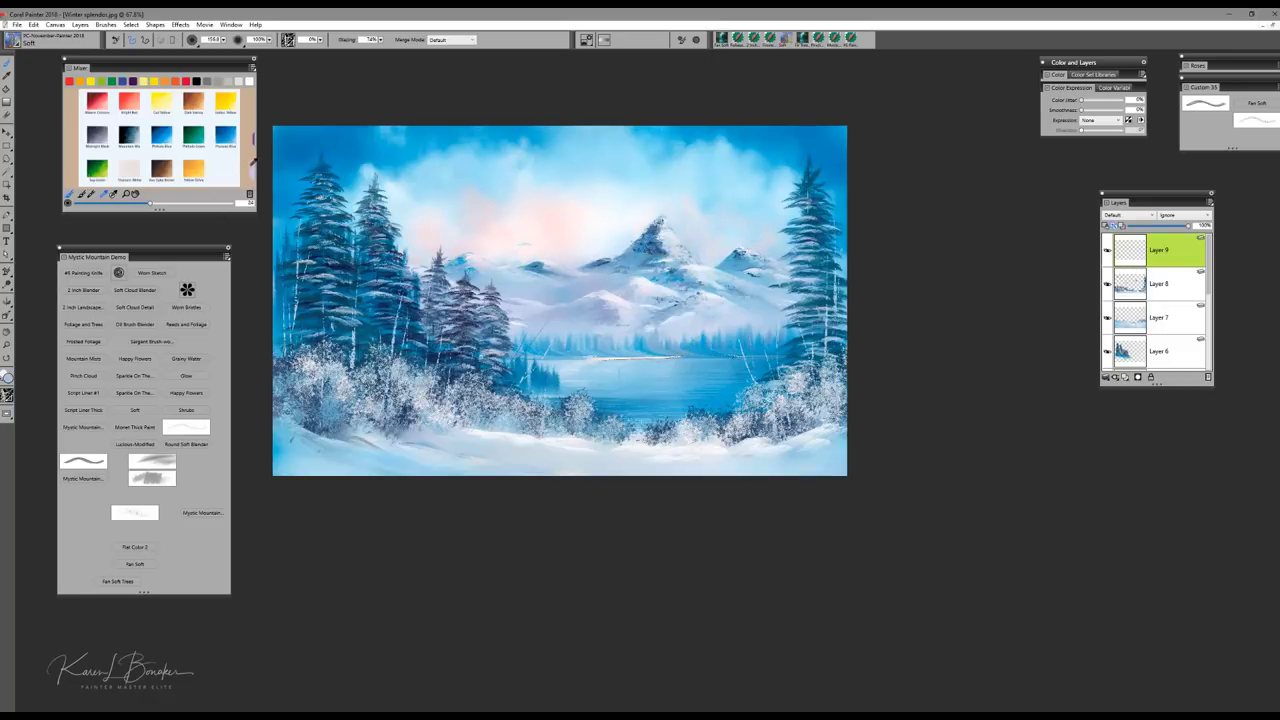